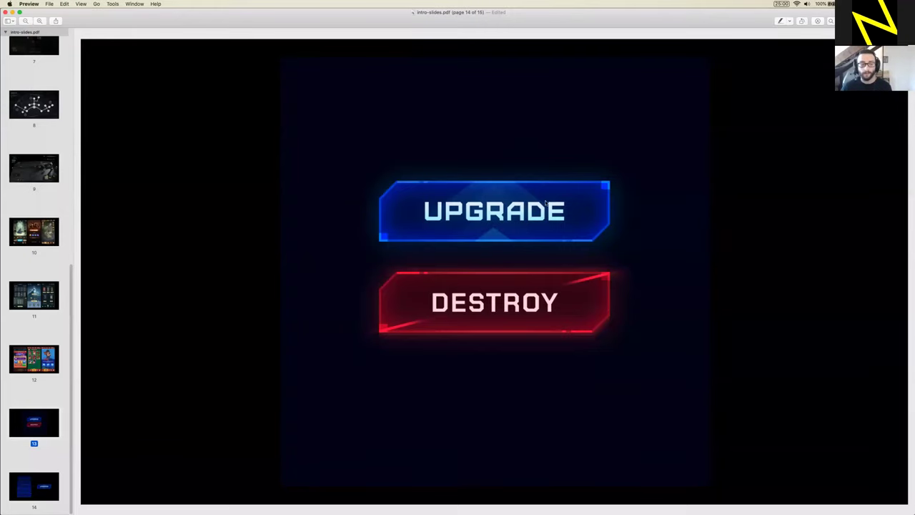
# View the slide showing the UPGRADE button's build-up stages and switch to Illustrator
pyautogui.click(49, 476)
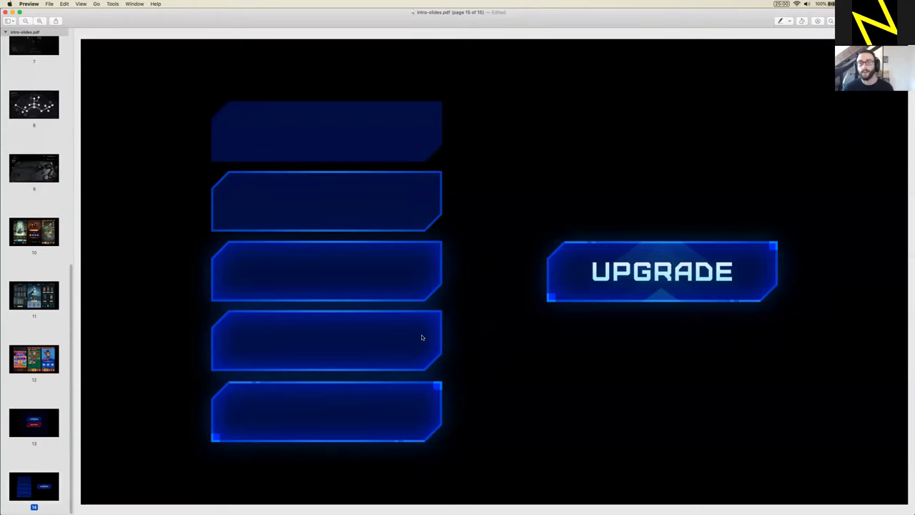
pyautogui.click(405, 505)
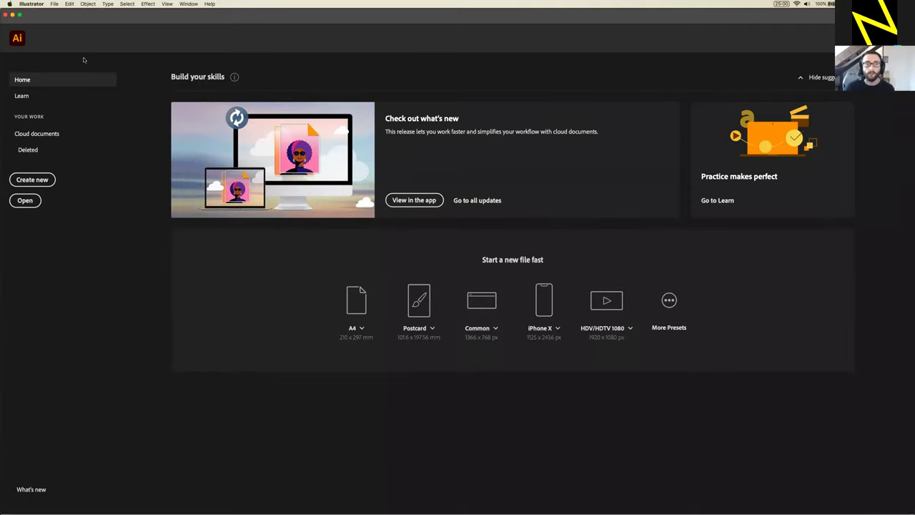
# Create a new RGB document with a 1000 by 1000 px artboard
pyautogui.click(55, 4)
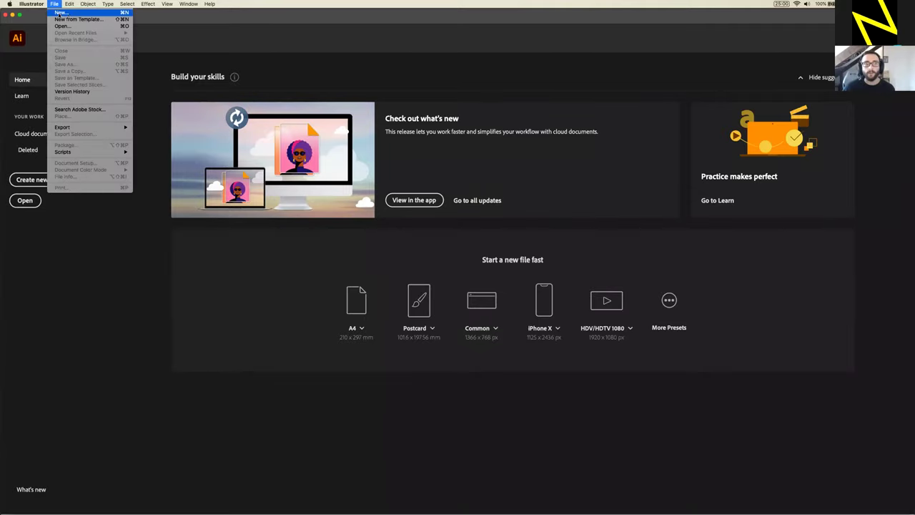
pyautogui.click(49, 184)
pyautogui.click(49, 184)
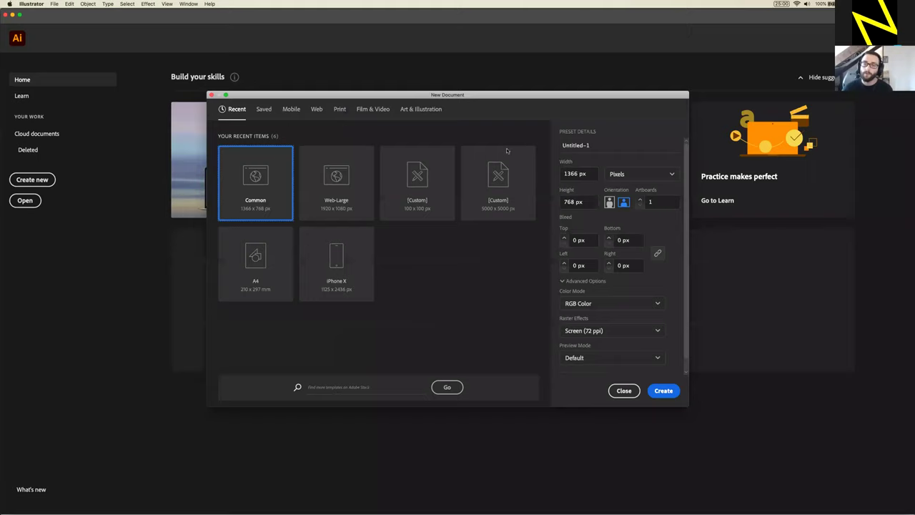
pyautogui.doubleClick(576, 174)
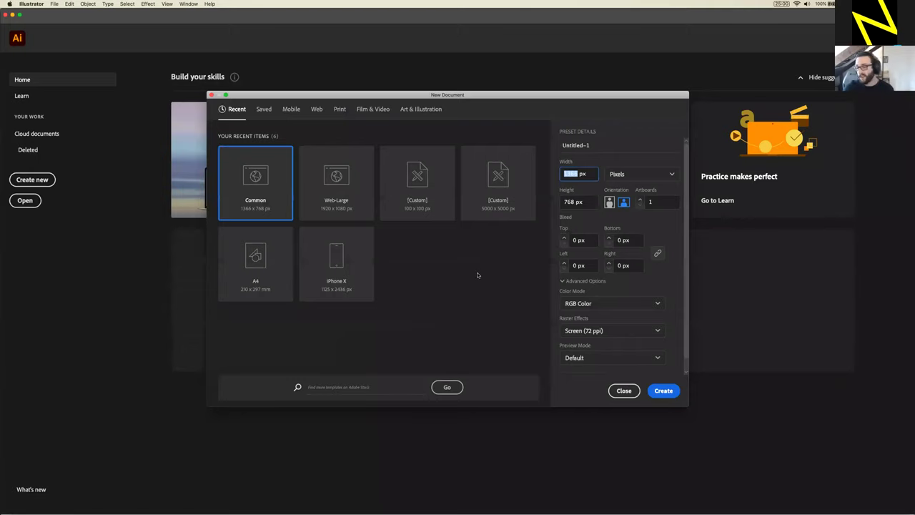
pyautogui.write('1000')
pyautogui.doubleClick(572, 203)
pyautogui.write('1000')
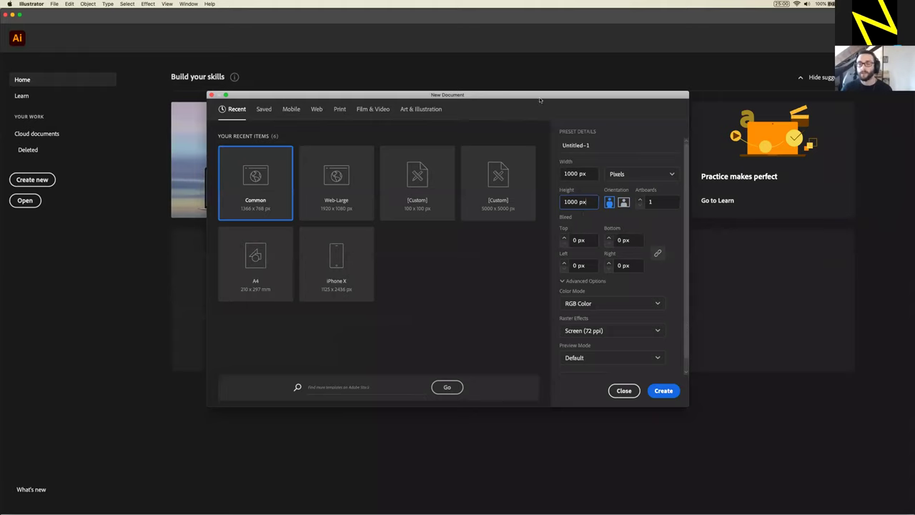
pyautogui.moveTo(542, 97); pyautogui.dragTo(540, 94)
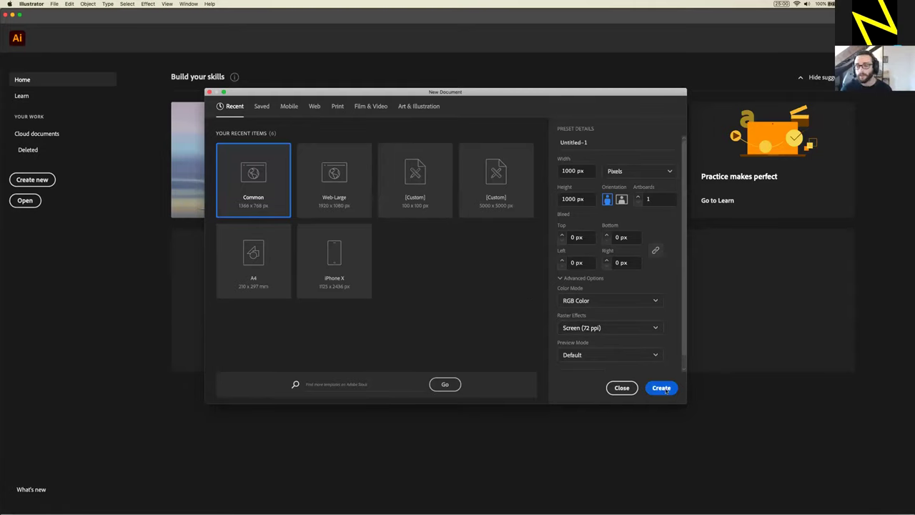
pyautogui.press('Escape')
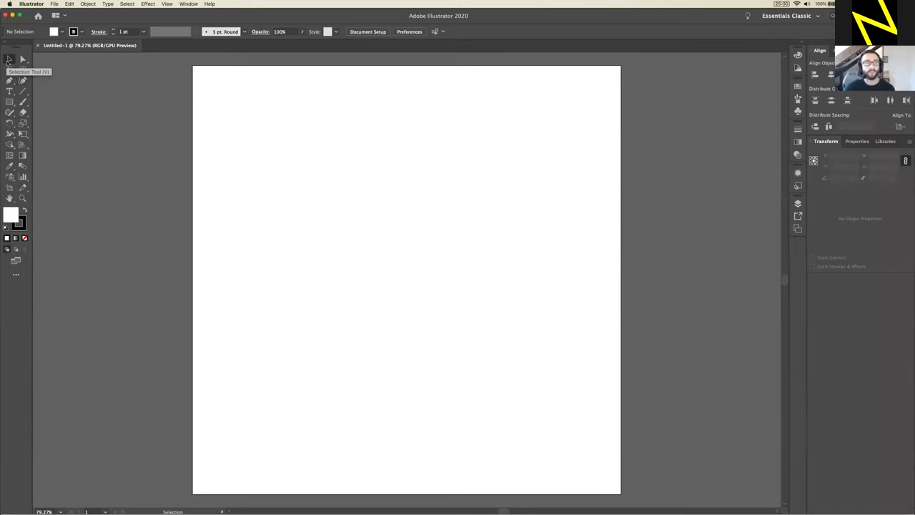
# Try the Polygon tool from the group of shape tools and return to the Rectangle tool
pyautogui.click(10, 105)
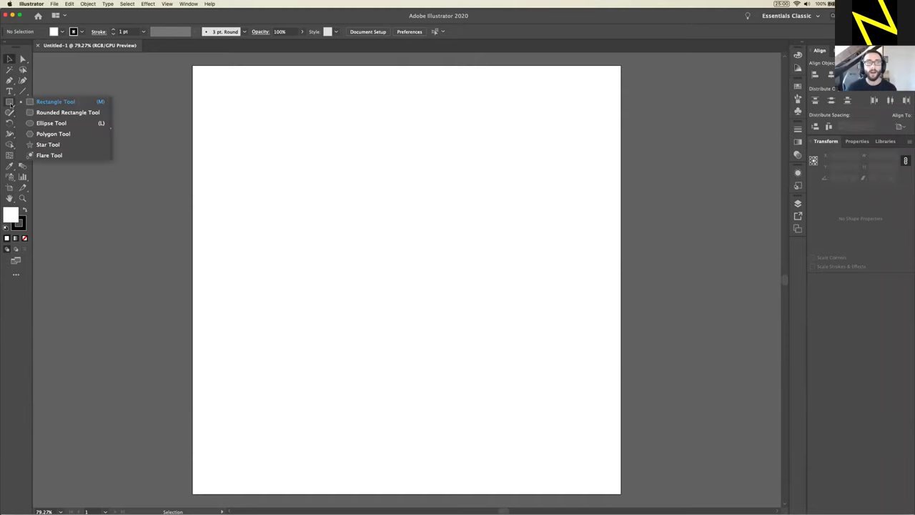
pyautogui.click(44, 119)
pyautogui.click(14, 105)
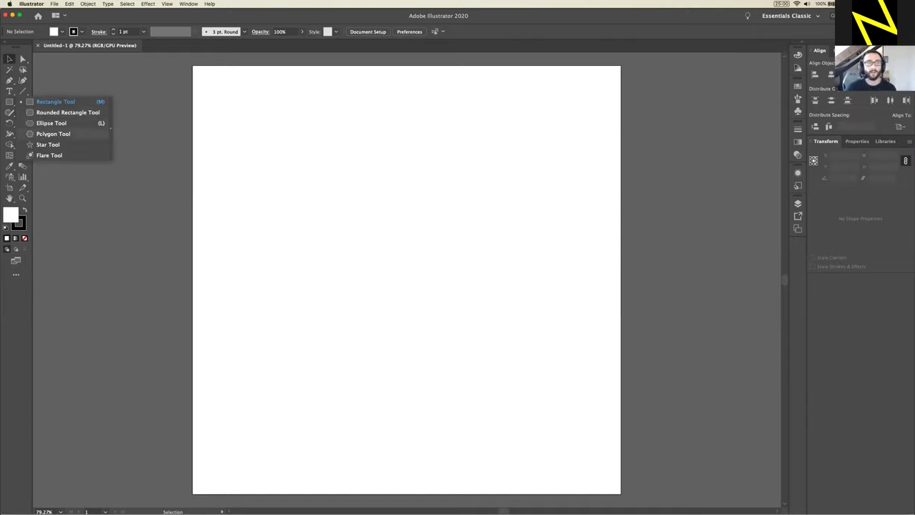
pyautogui.click(53, 134)
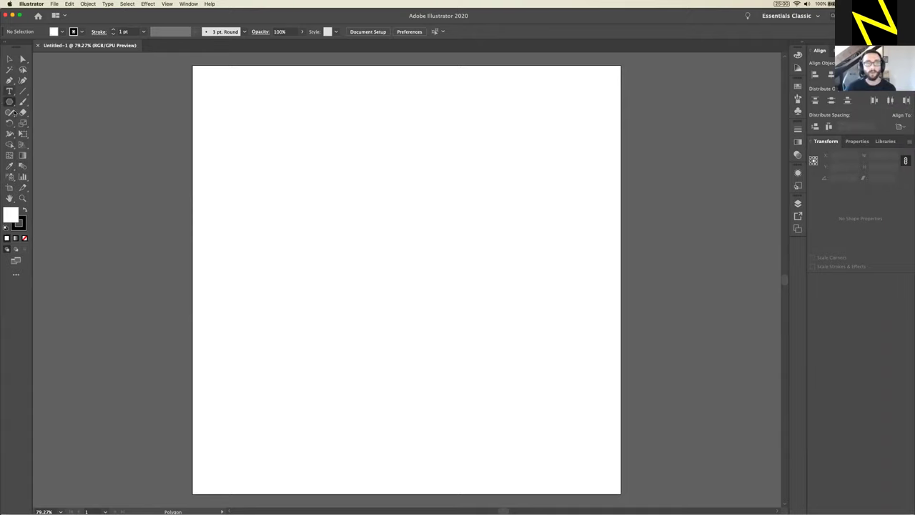
pyautogui.click(9, 103)
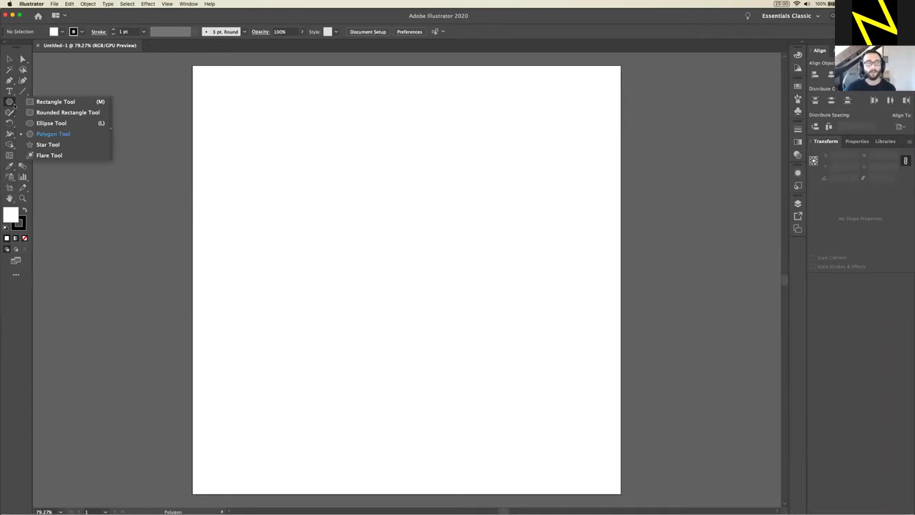
pyautogui.click(45, 104)
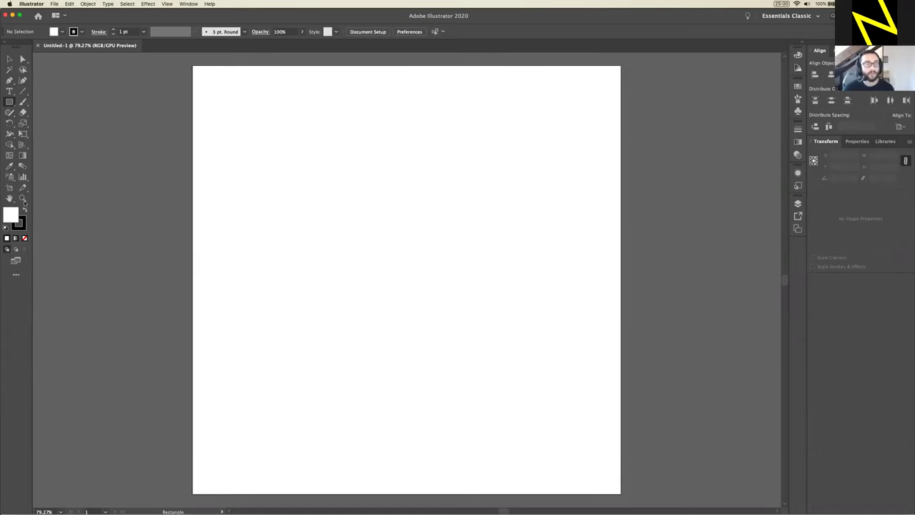
# Zoom in and out on the artboard and pan around it, finishing with the whole artboard centred at 66.67%
pyautogui.press('z')
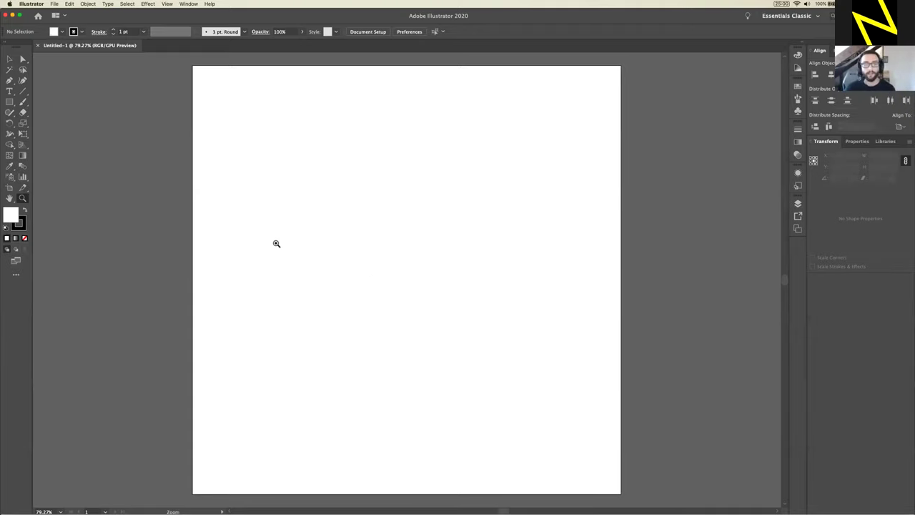
pyautogui.moveTo(295, 241); pyautogui.dragTo(362, 222)
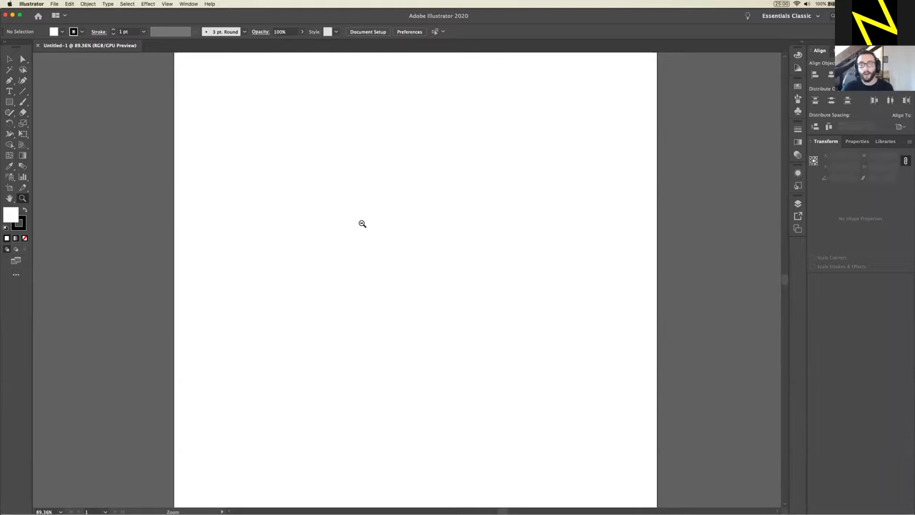
pyautogui.keyDown('alt'); pyautogui.click(361, 233); pyautogui.keyUp('alt')
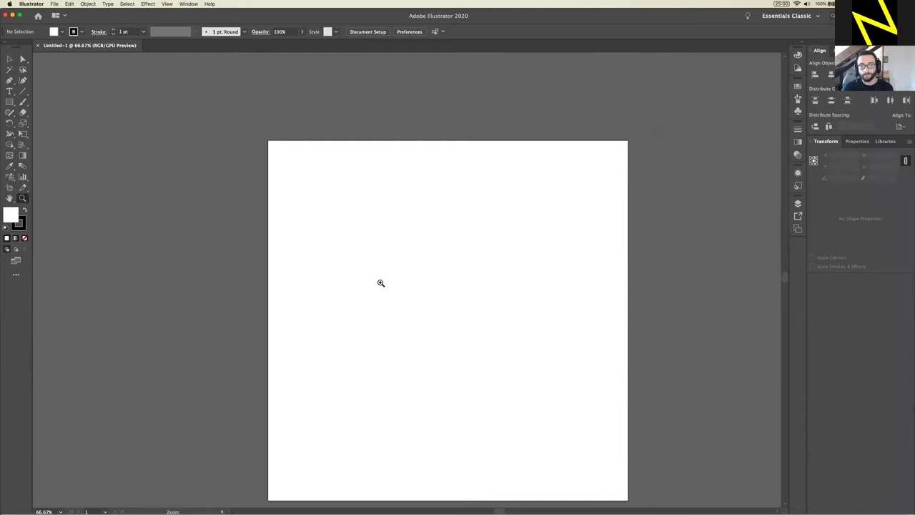
pyautogui.click(377, 284)
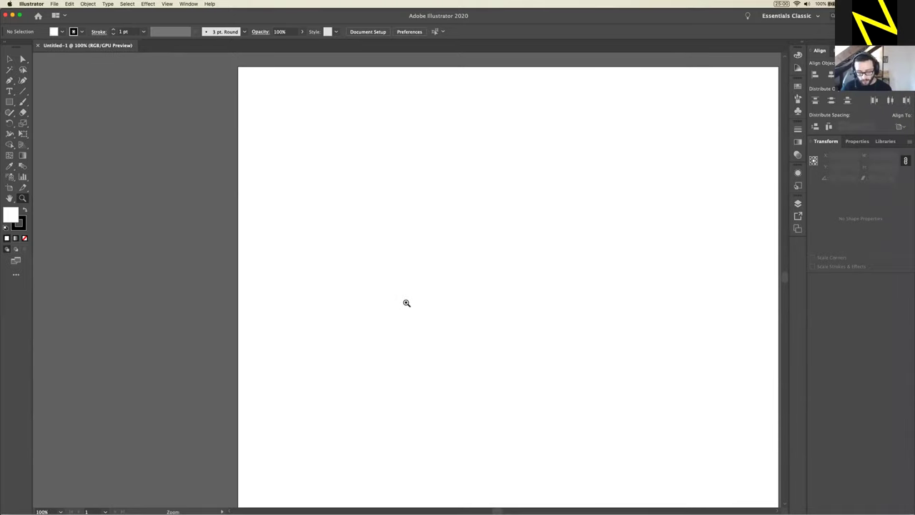
pyautogui.press('space')
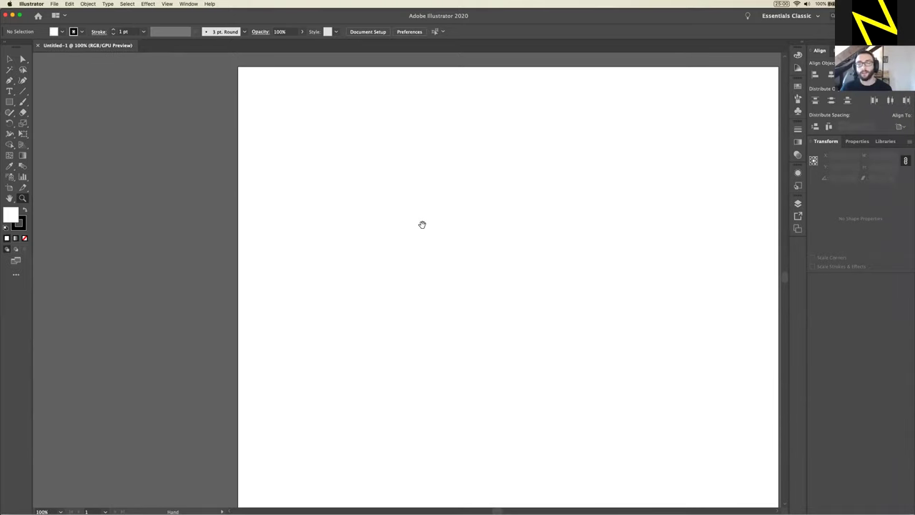
pyautogui.moveTo(516, 340); pyautogui.dragTo(431, 319)
pyautogui.moveTo(406, 288); pyautogui.dragTo(383, 279)
pyautogui.press('super+minus')
pyautogui.press('space')
pyautogui.moveTo(387, 326); pyautogui.dragTo(374, 307)
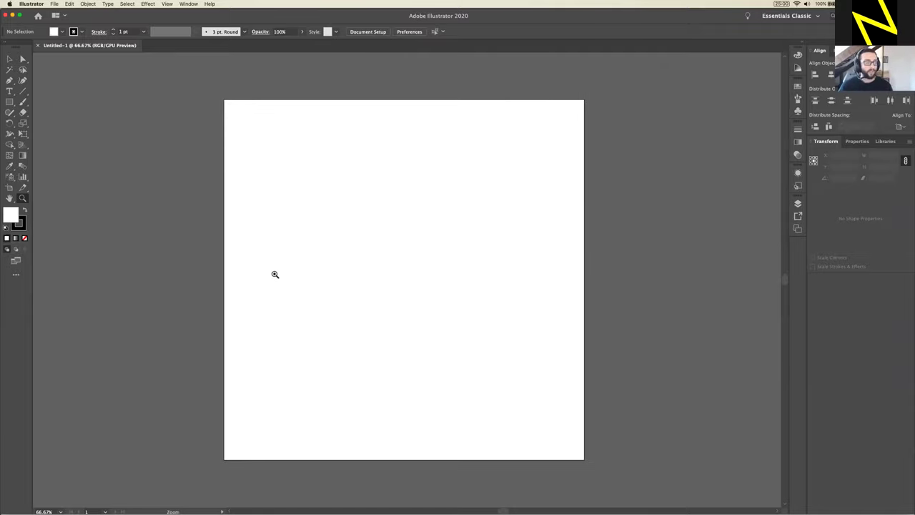
# Draw a freehand rectangle about 656 by 216 px in the middle of the artboard and delete it
pyautogui.click(12, 102)
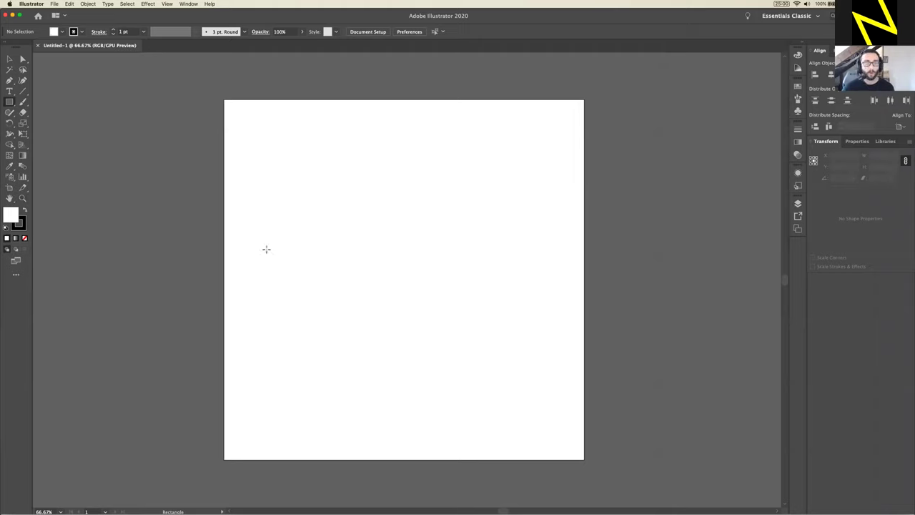
pyautogui.moveTo(286, 215); pyautogui.dragTo(522, 292)
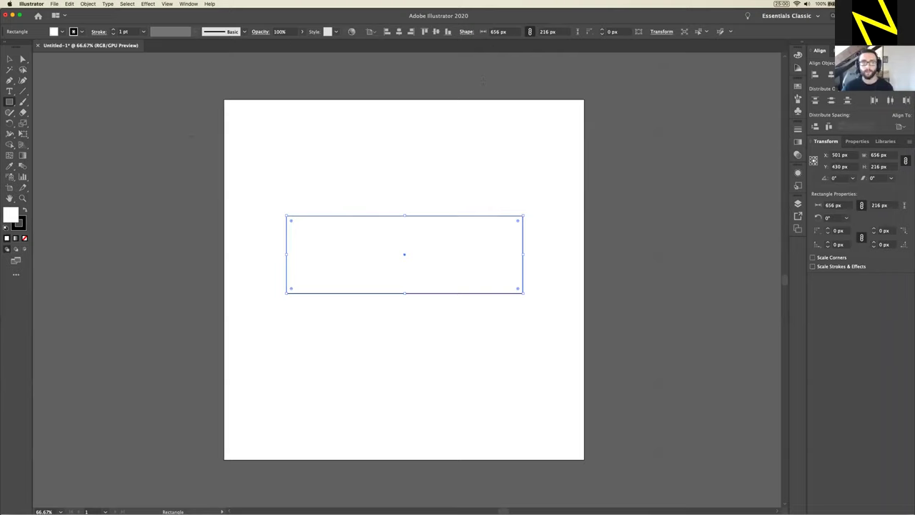
pyautogui.click(9, 59)
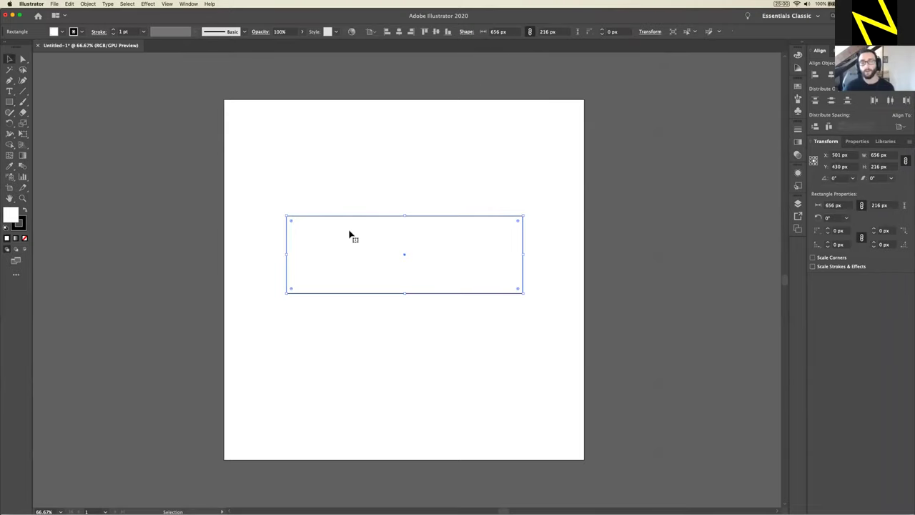
pyautogui.press('Delete')
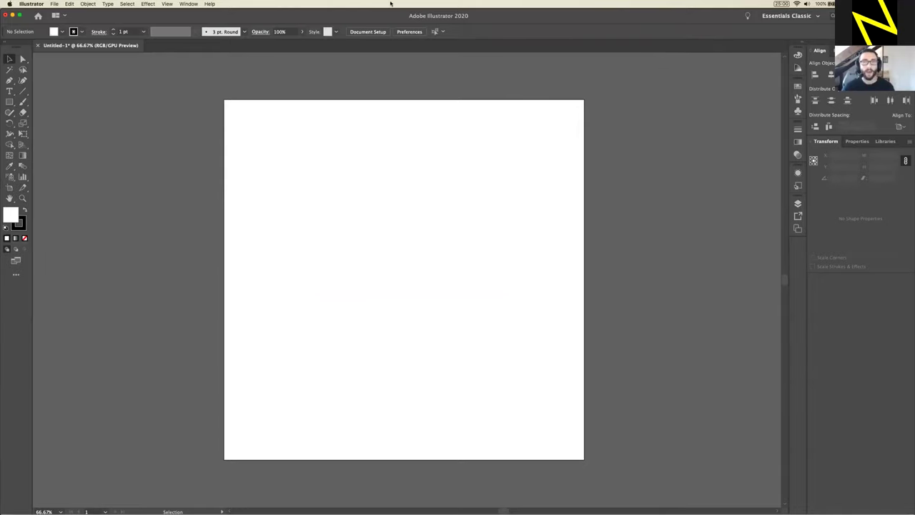
# Create a rectangle of exactly 540 px width and 160 px height on the artboard
pyautogui.click(10, 102)
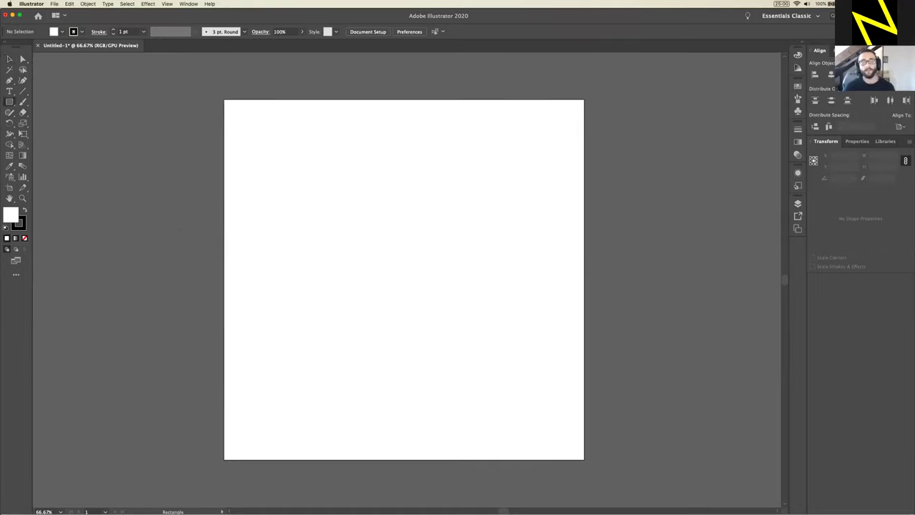
pyautogui.click(375, 249)
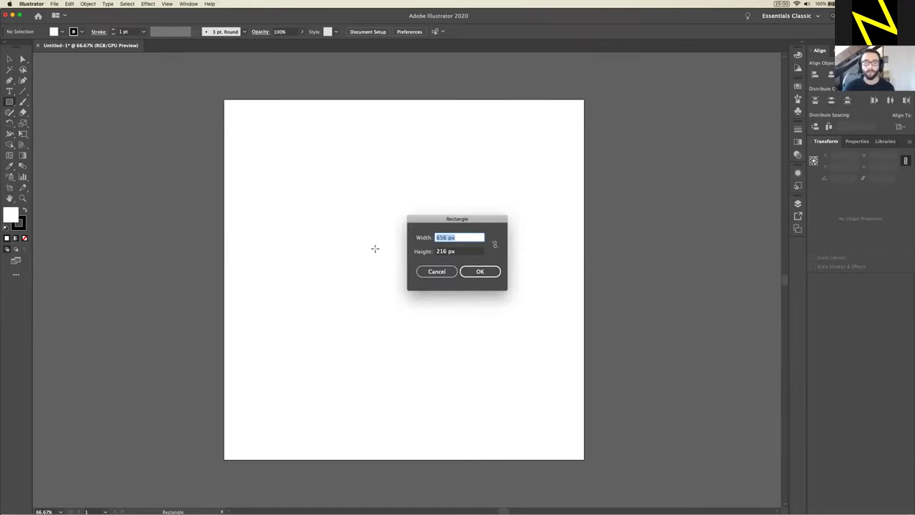
pyautogui.moveTo(435, 219); pyautogui.dragTo(400, 194)
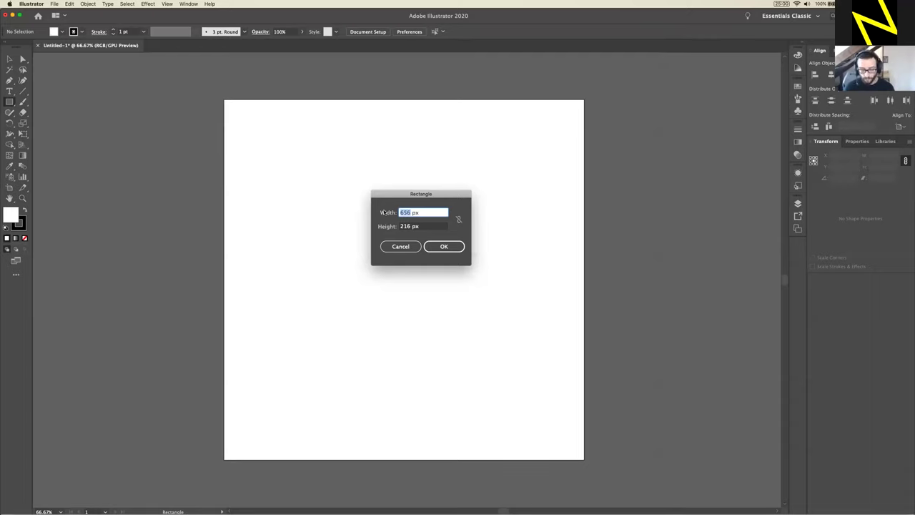
pyautogui.write('540')
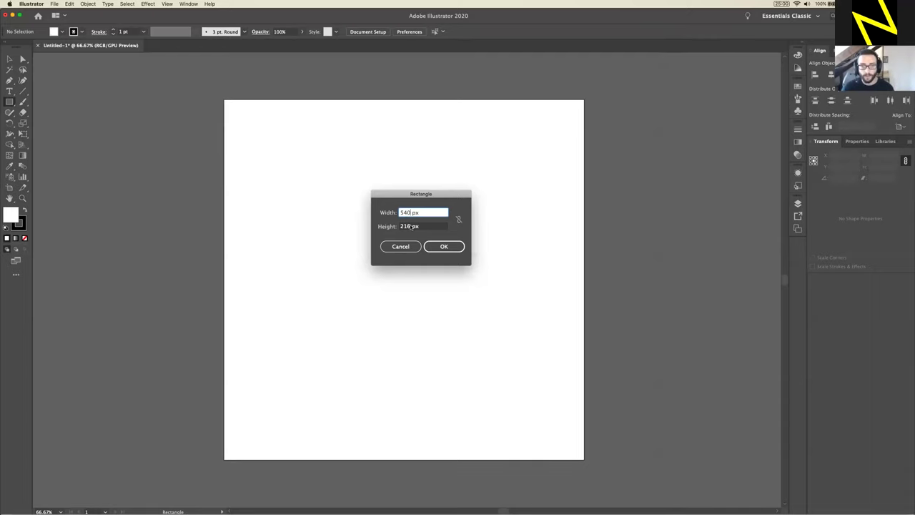
pyautogui.press('Tab')
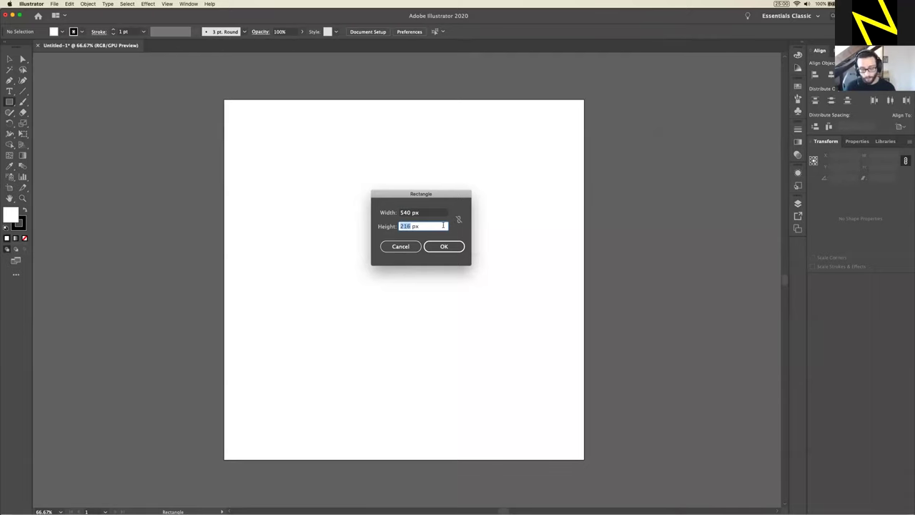
pyautogui.write('100')
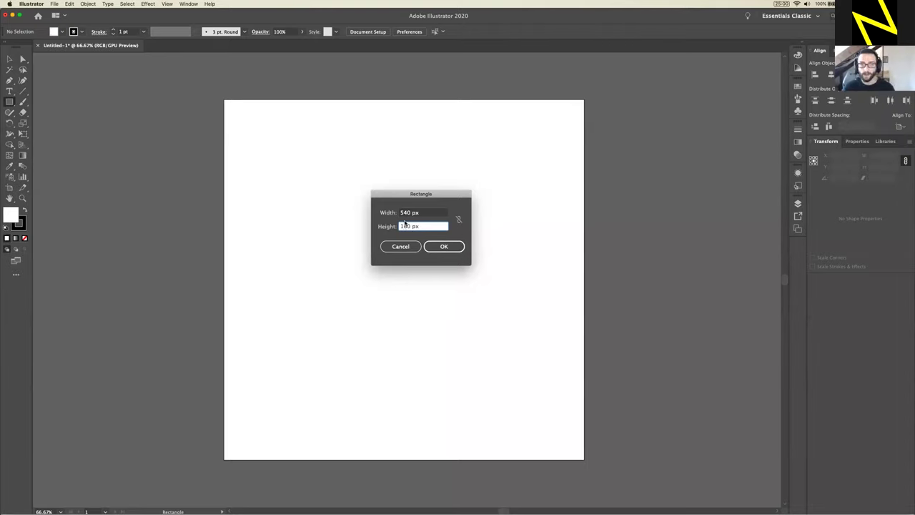
pyautogui.moveTo(414, 198); pyautogui.dragTo(467, 201)
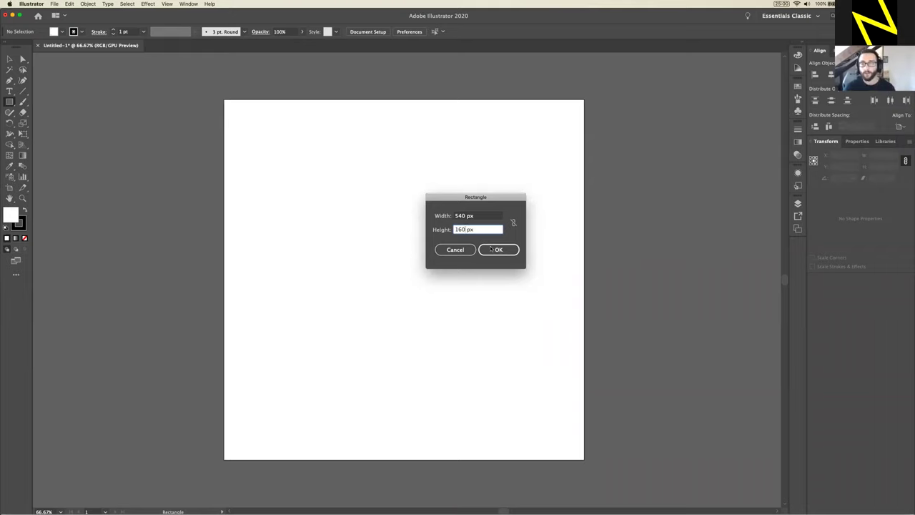
pyautogui.click(496, 254)
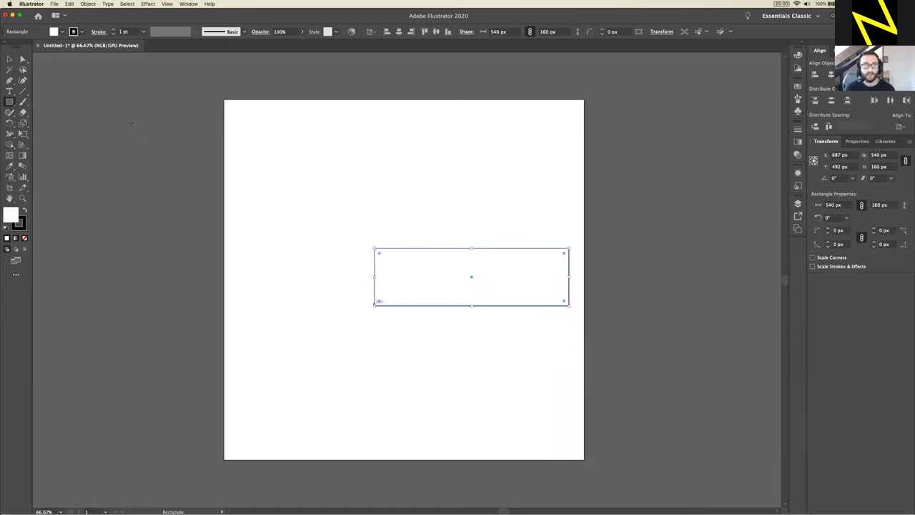
# Move the rectangle horizontally to about the middle of the artboard and deselect it
pyautogui.press('v')
pyautogui.press('super+shift+a')
pyautogui.moveTo(428, 267); pyautogui.dragTo(375, 272)
pyautogui.click(453, 345)
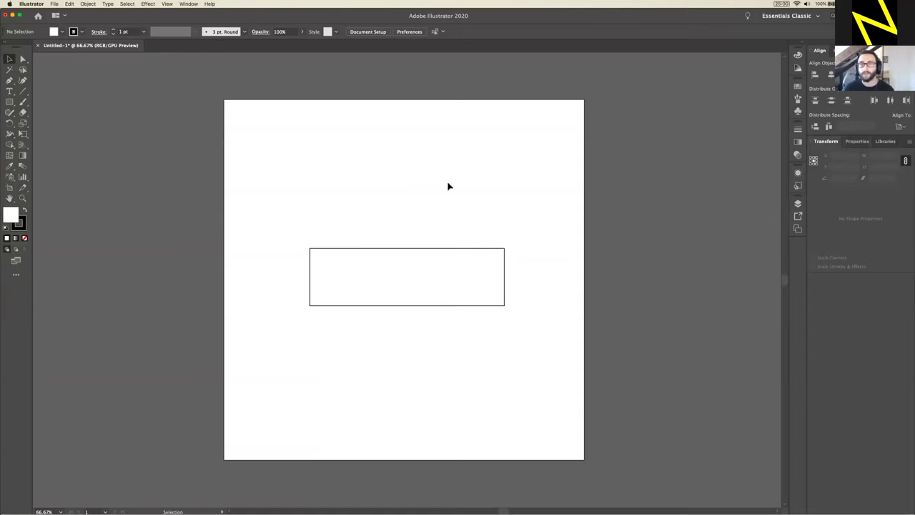
# Undock the Transform panel and float it beside the artboard
pyautogui.click(188, 5)
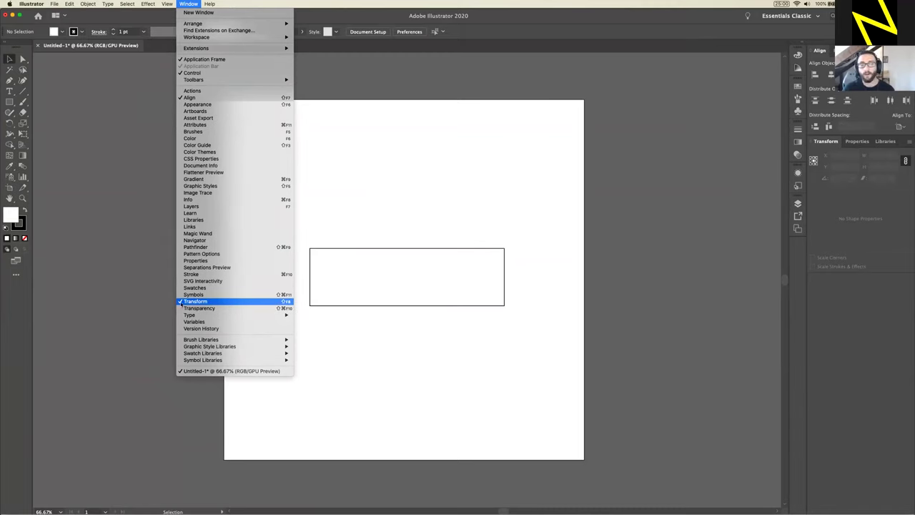
pyautogui.click(406, 340)
pyautogui.moveTo(820, 143); pyautogui.dragTo(603, 182)
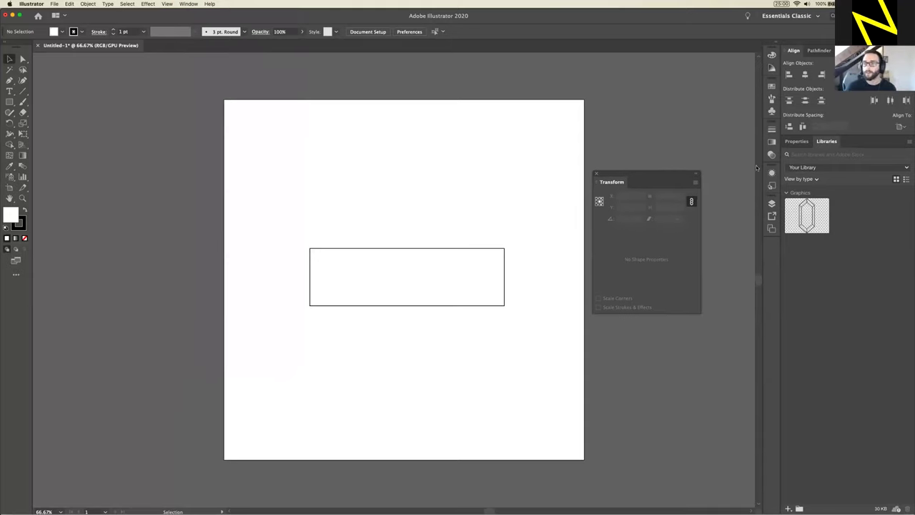
pyautogui.moveTo(612, 179); pyautogui.dragTo(612, 180)
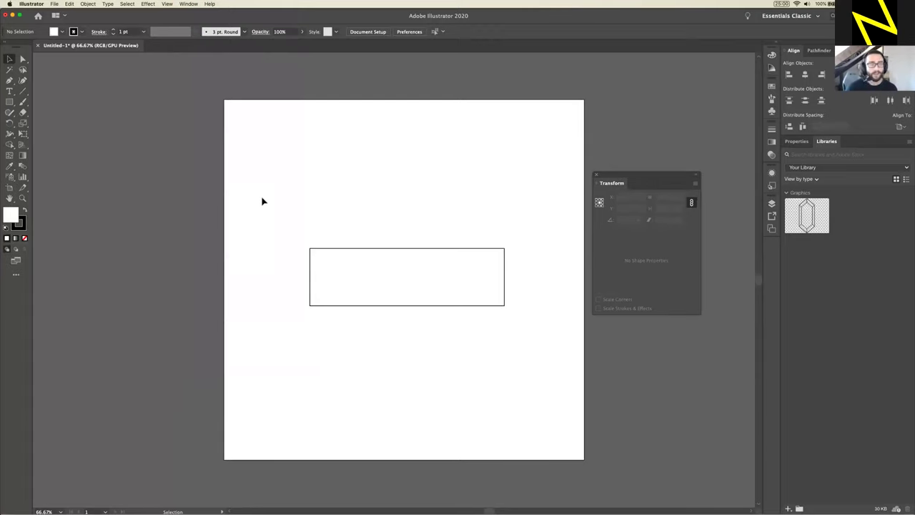
# Unlink the rectangle's corner radii and set the top-left and bottom-right corners to 40 px
pyautogui.click(368, 276)
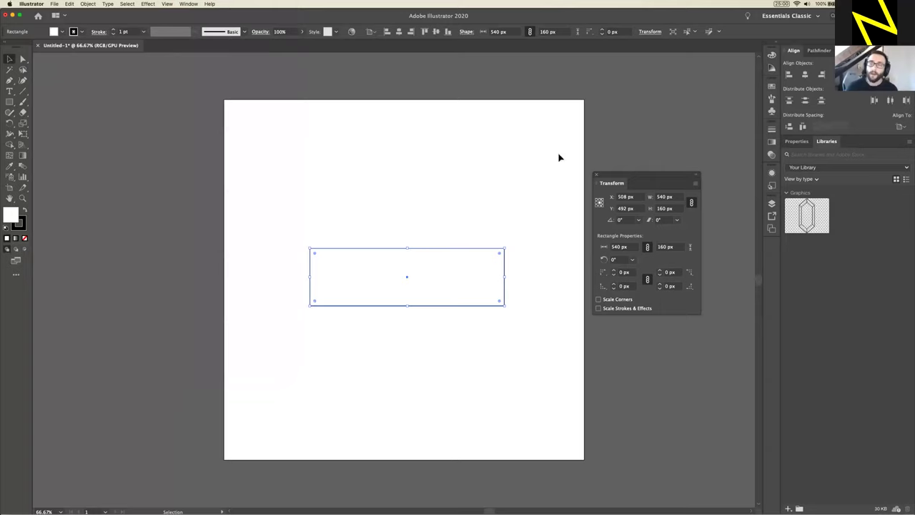
pyautogui.moveTo(624, 179); pyautogui.dragTo(627, 180)
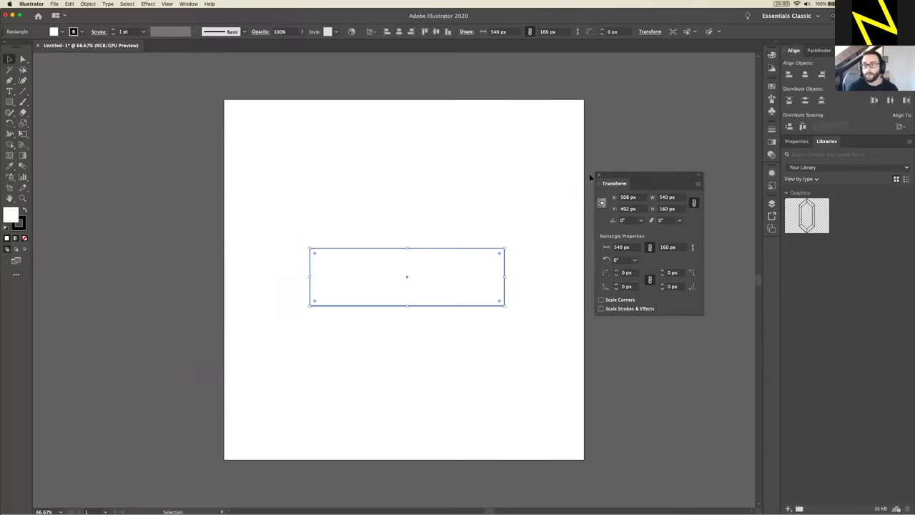
pyautogui.moveTo(608, 183); pyautogui.dragTo(611, 189)
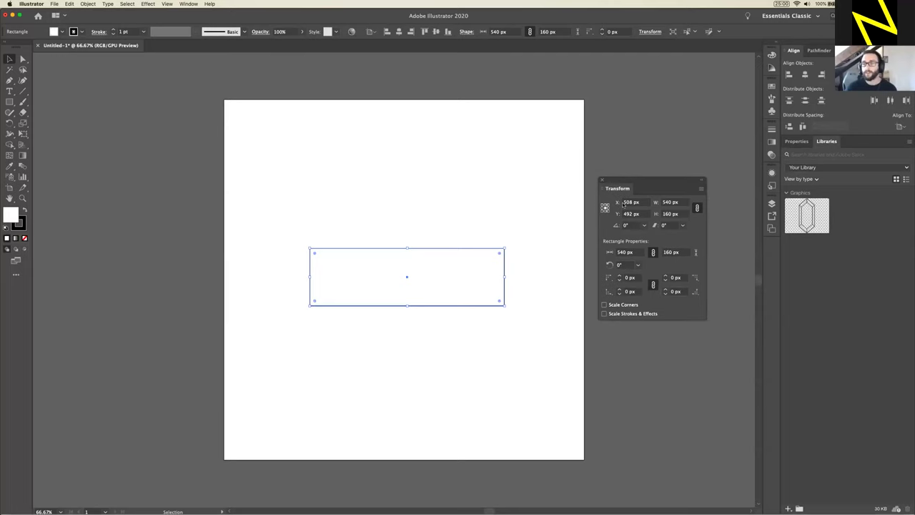
pyautogui.click(652, 286)
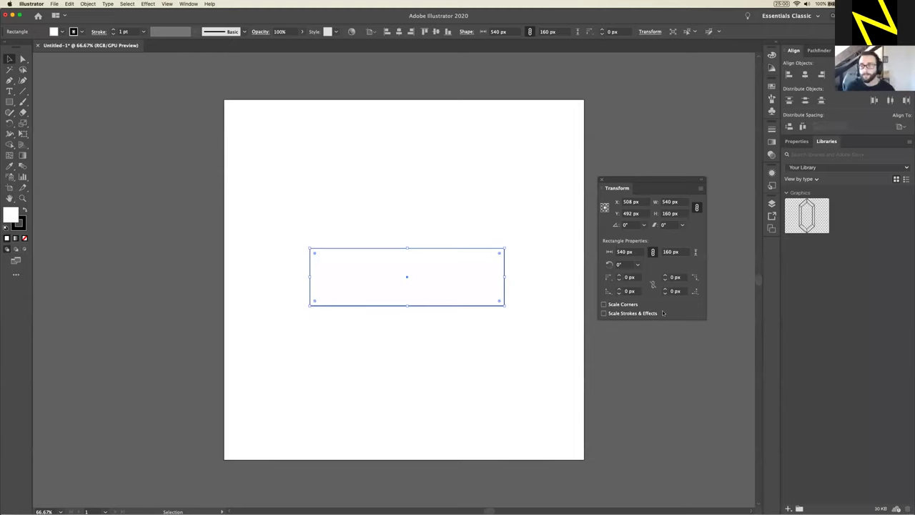
pyautogui.click(629, 277)
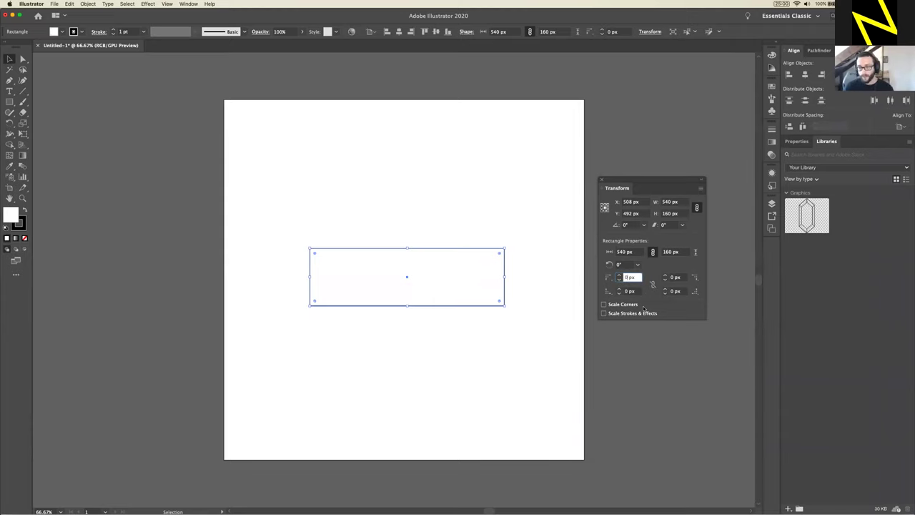
pyautogui.write('4')
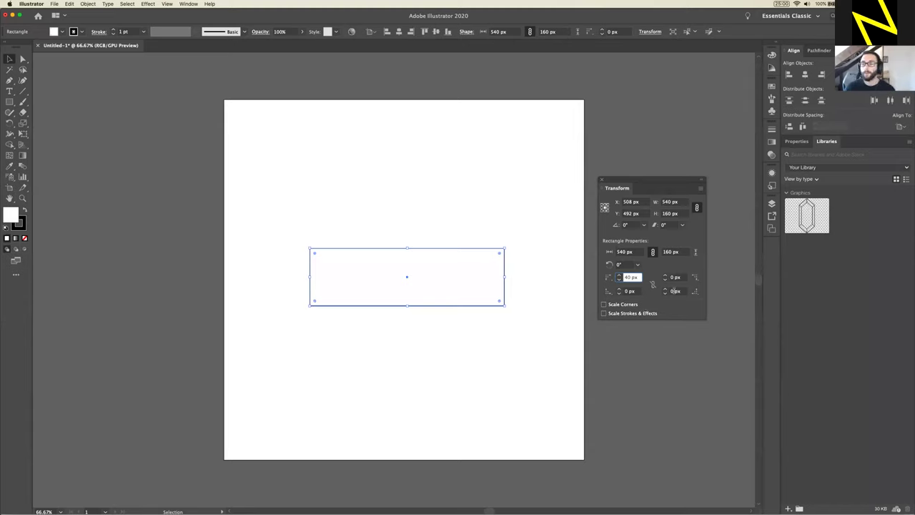
pyautogui.click(674, 291)
pyautogui.write('40')
pyautogui.click(675, 276)
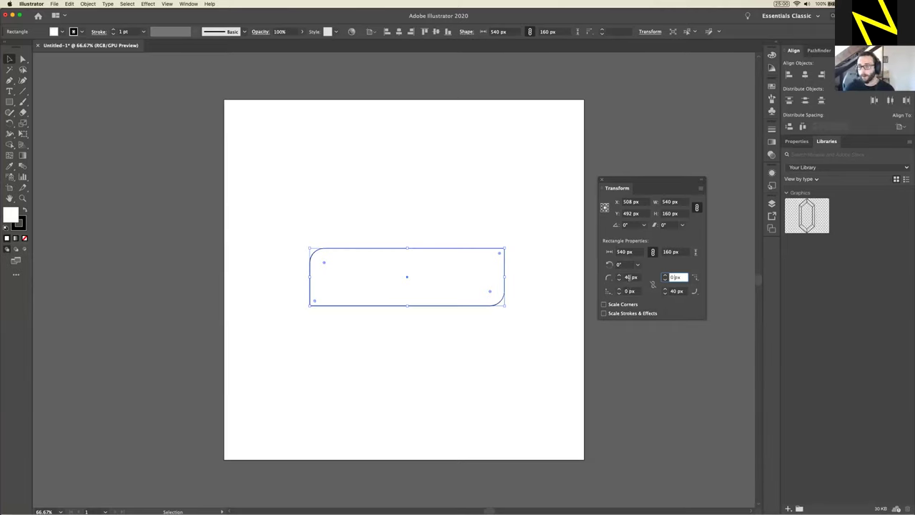
# Change the top-left and bottom-right corners of the rectangle to the Chamfer corner type and deselect the shape
pyautogui.click(629, 278)
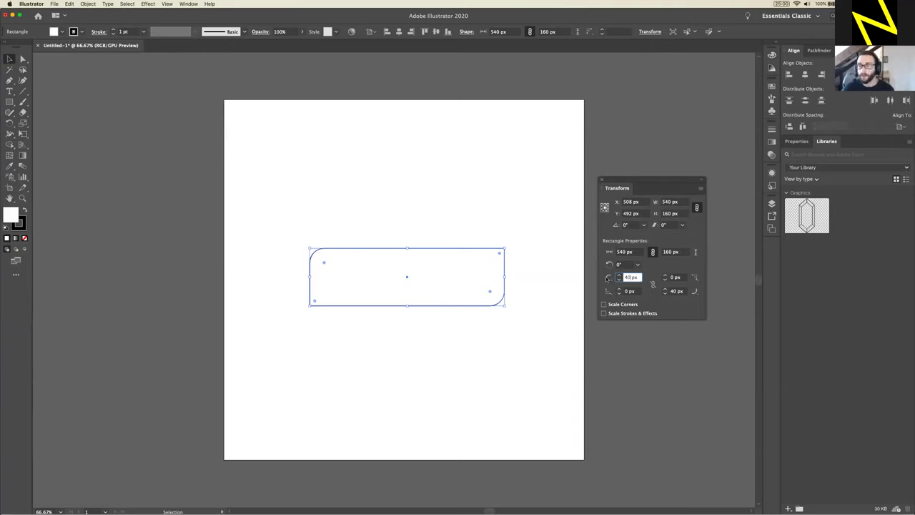
pyautogui.click(607, 280)
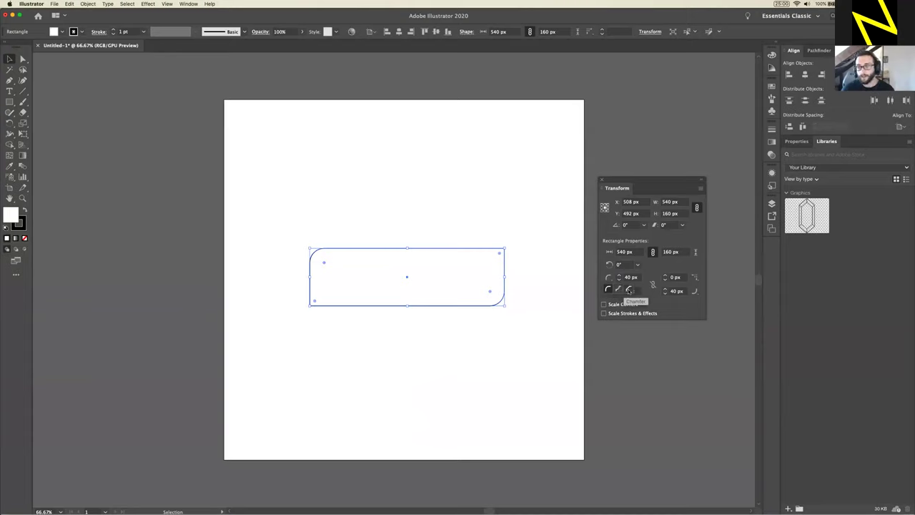
pyautogui.click(629, 290)
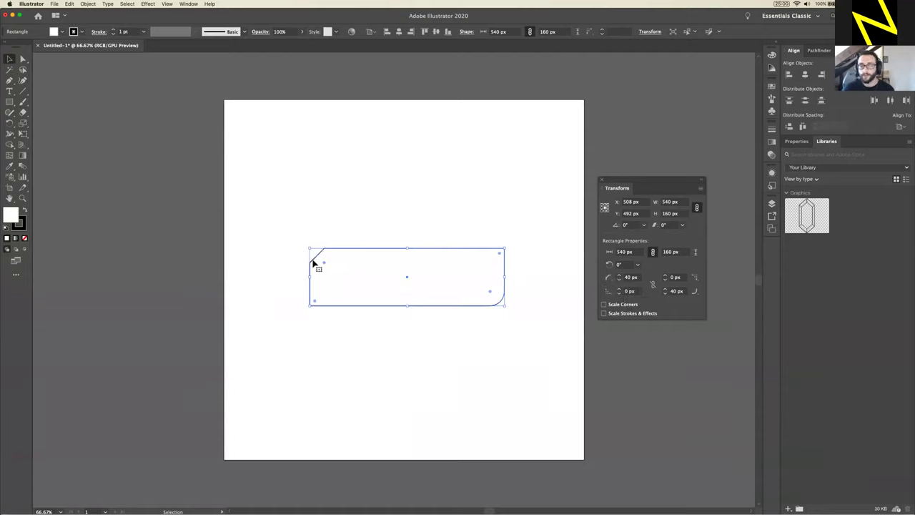
pyautogui.click(696, 294)
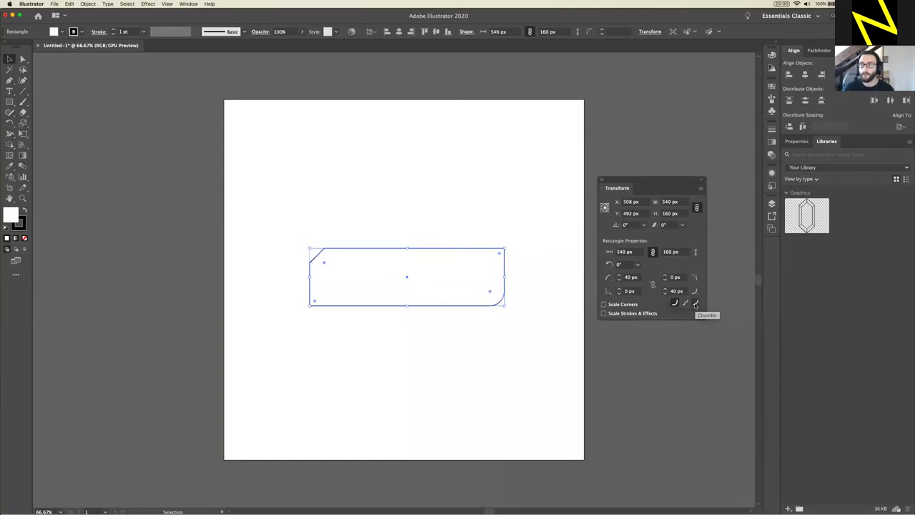
pyautogui.click(696, 304)
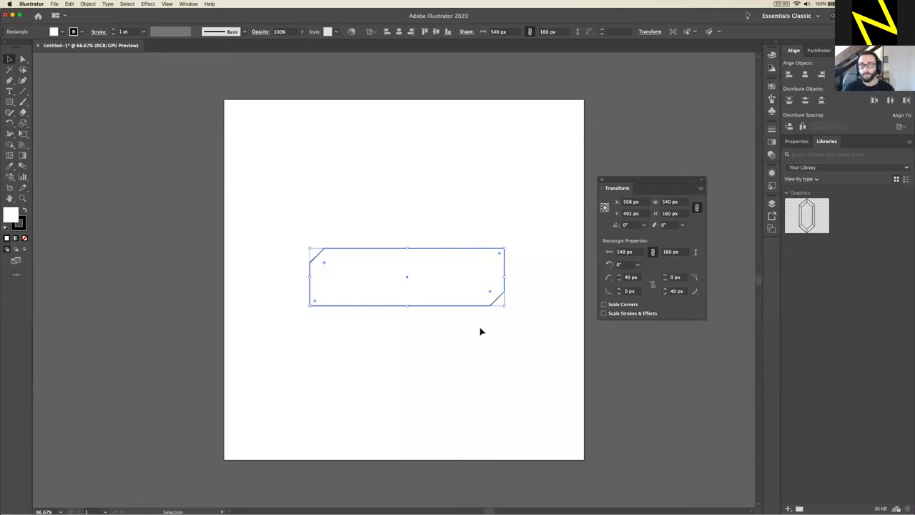
pyautogui.click(358, 377)
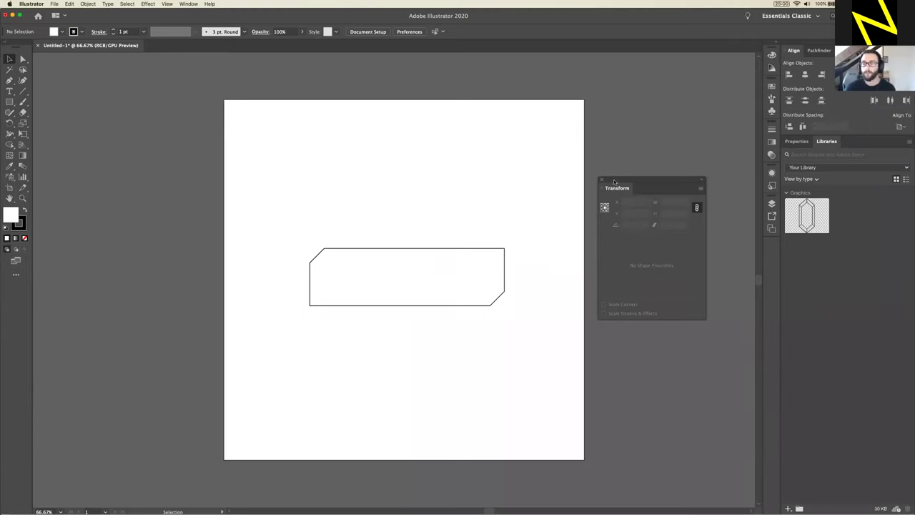
# Copy the chamfered rectangle, deselect it and switch to Photoshop
pyautogui.moveTo(611, 180); pyautogui.dragTo(605, 186)
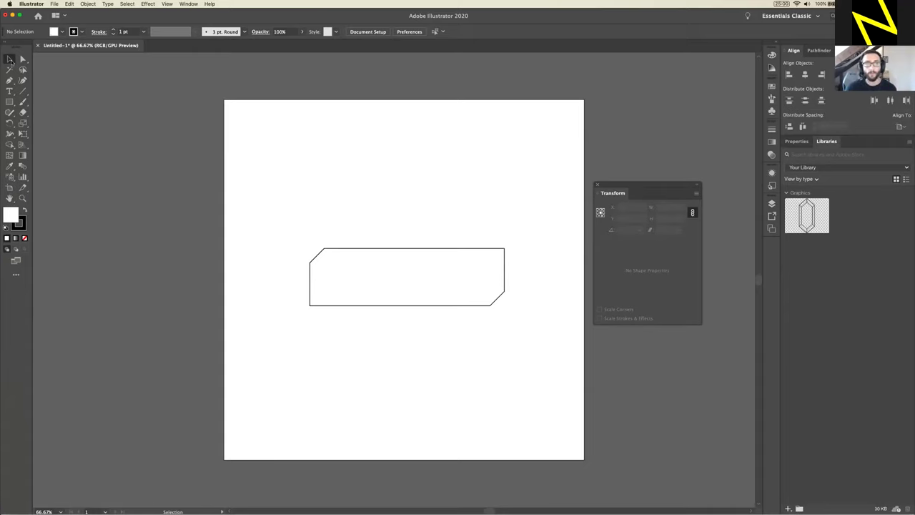
pyautogui.click(424, 286)
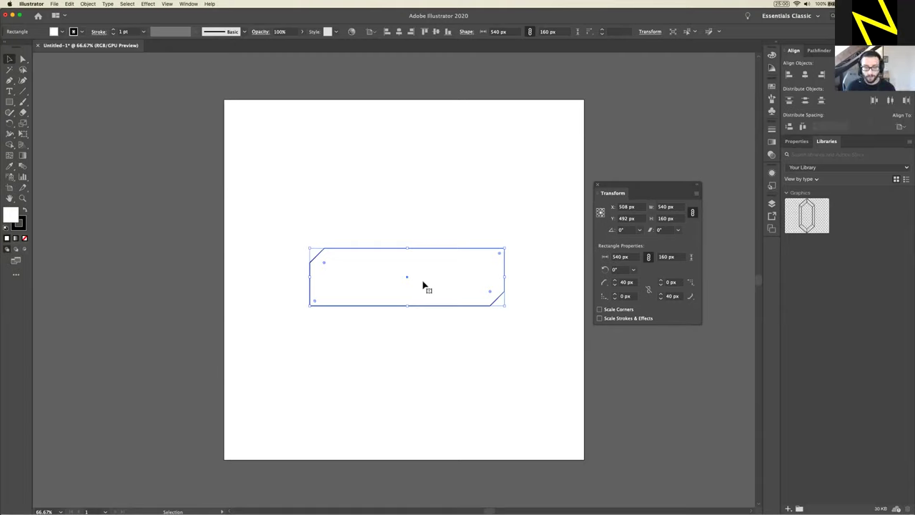
pyautogui.click(412, 368)
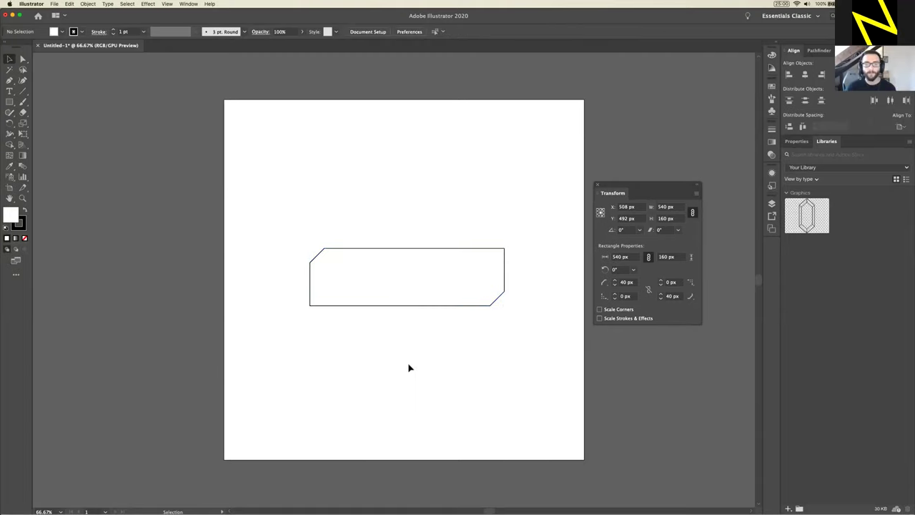
pyautogui.click(389, 505)
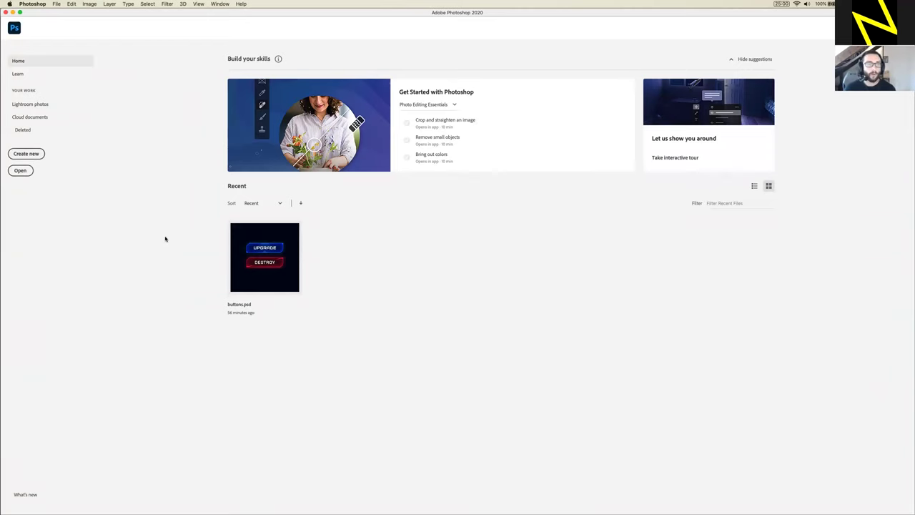
# Set up a new document 1000 px wide and 1000 px high at 72 pixels per inch
pyautogui.click(33, 154)
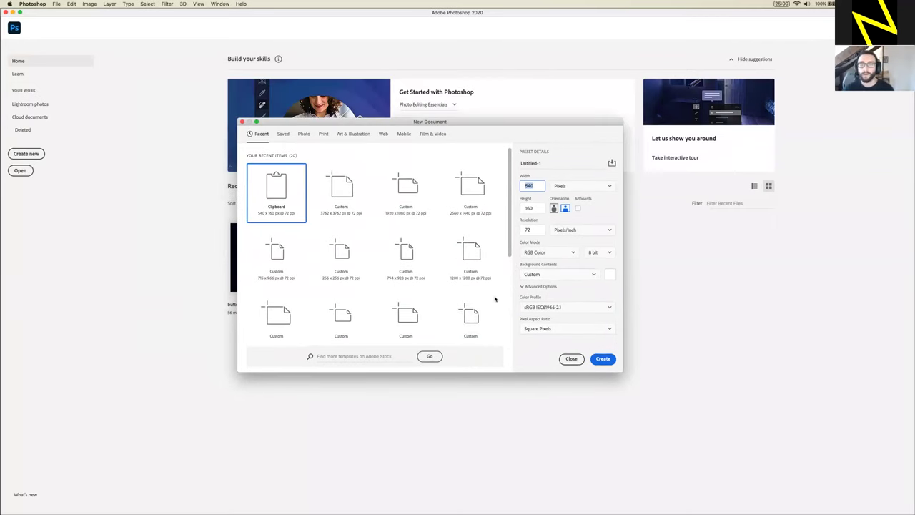
pyautogui.write('1000')
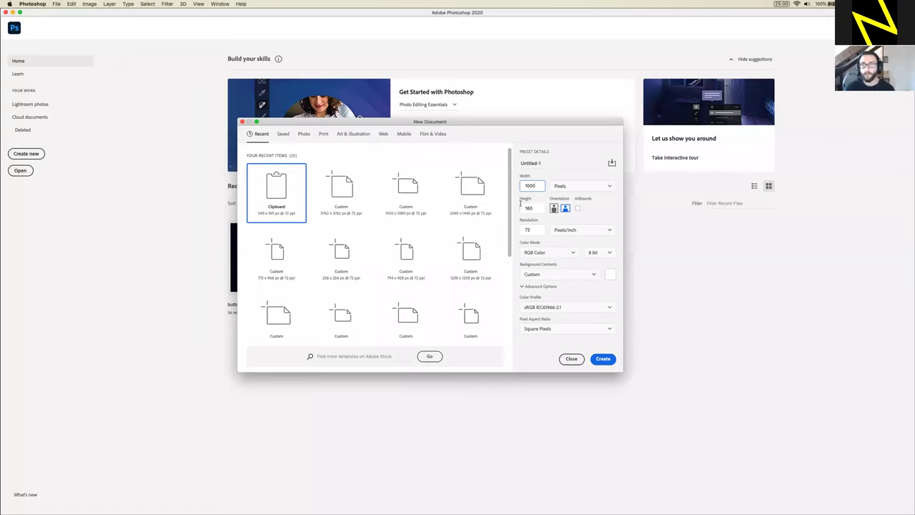
pyautogui.press('Tab')
pyautogui.write('1000')
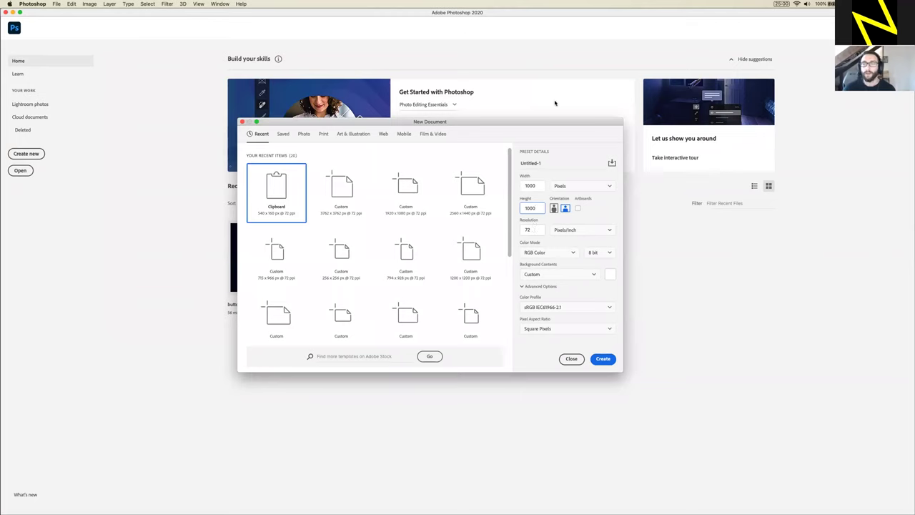
pyautogui.press('Tab')
pyautogui.moveTo(543, 120); pyautogui.dragTo(543, 115)
pyautogui.write('72')
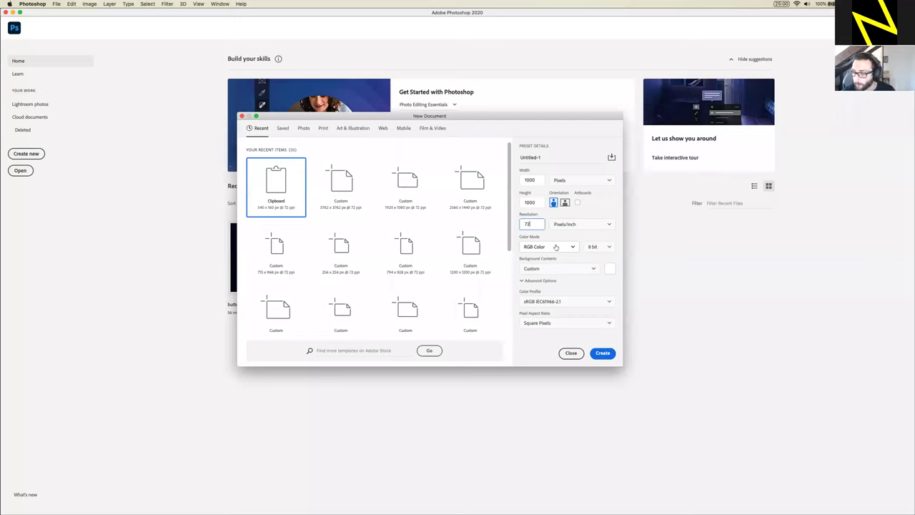
pyautogui.press('super+a')
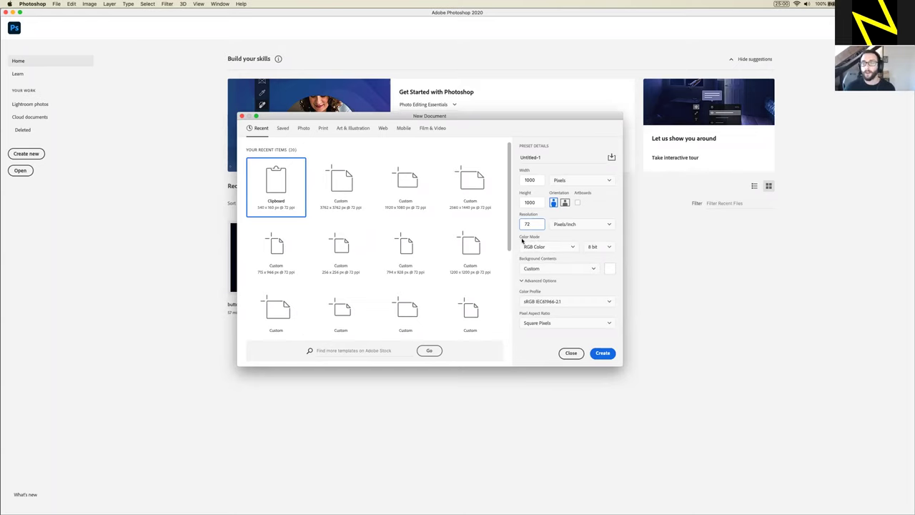
pyautogui.click(529, 251)
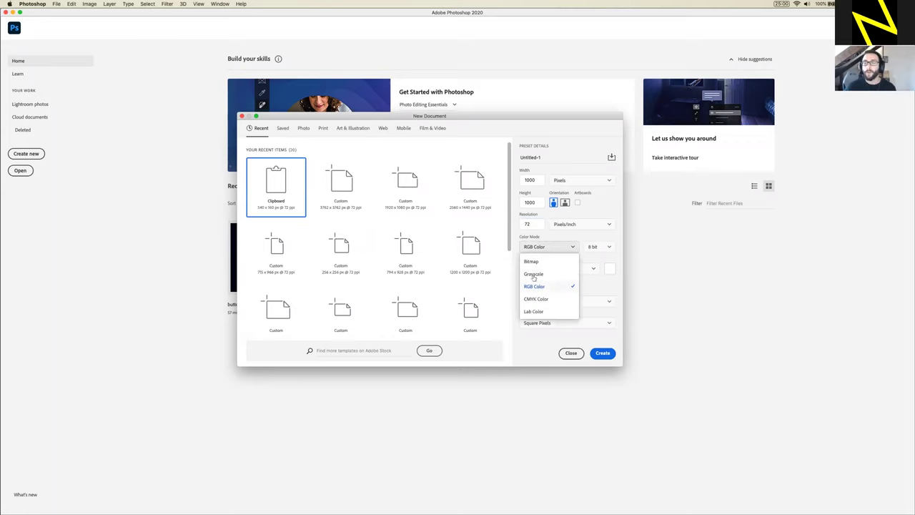
pyautogui.click(541, 248)
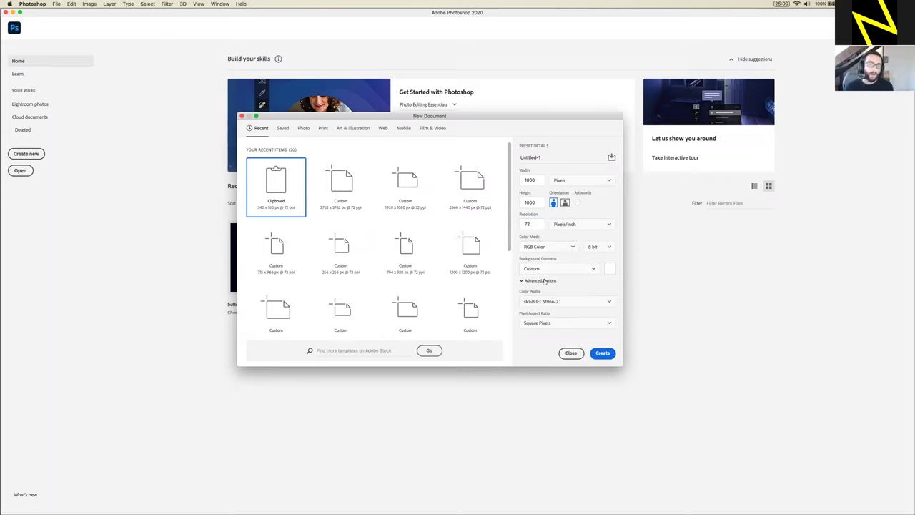
pyautogui.click(547, 246)
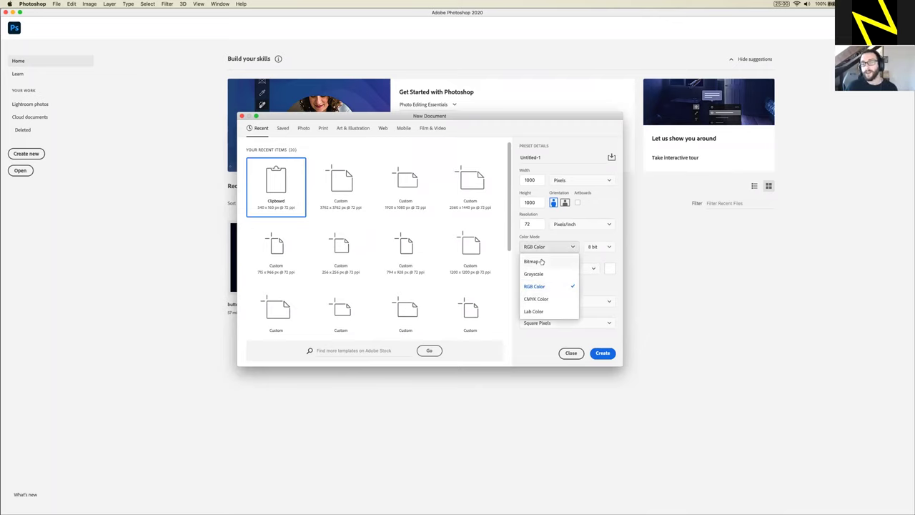
pyautogui.click(506, 259)
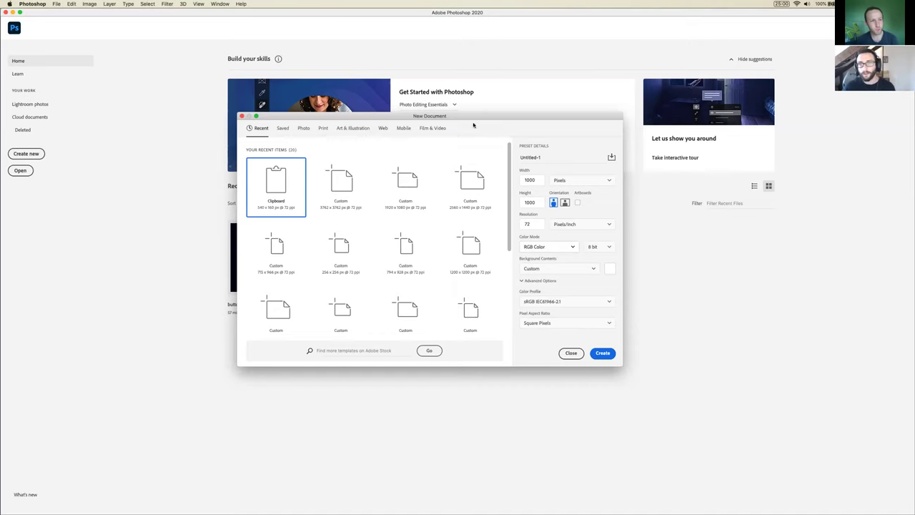
pyautogui.moveTo(464, 117); pyautogui.dragTo(468, 118)
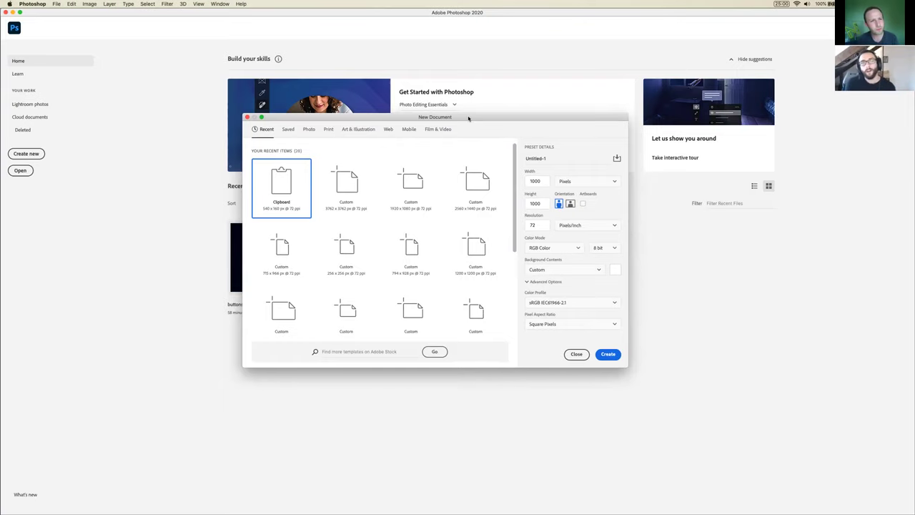
pyautogui.moveTo(472, 116); pyautogui.dragTo(472, 117)
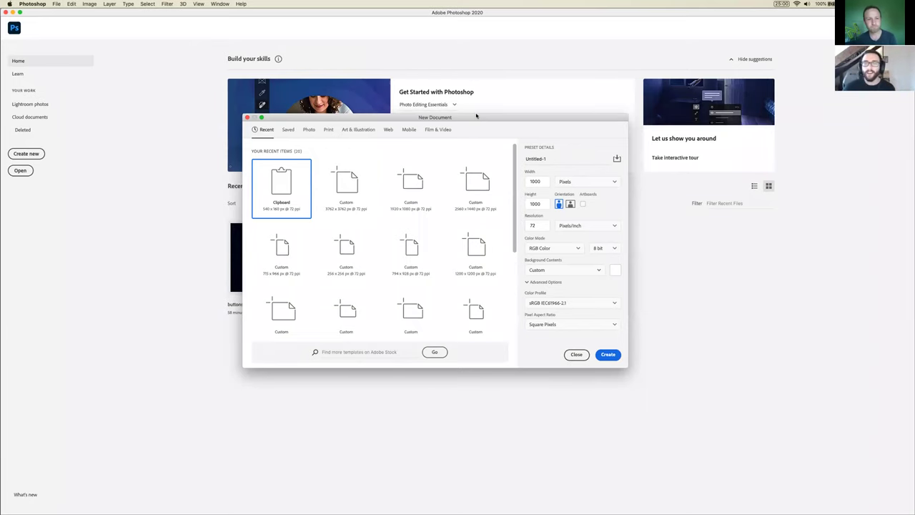
pyautogui.moveTo(474, 116); pyautogui.dragTo(476, 114)
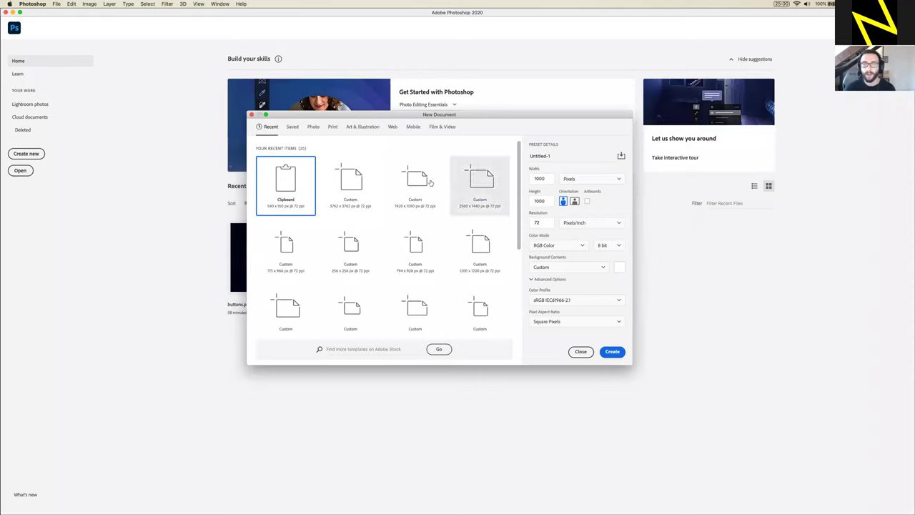
pyautogui.moveTo(553, 114); pyautogui.dragTo(559, 112)
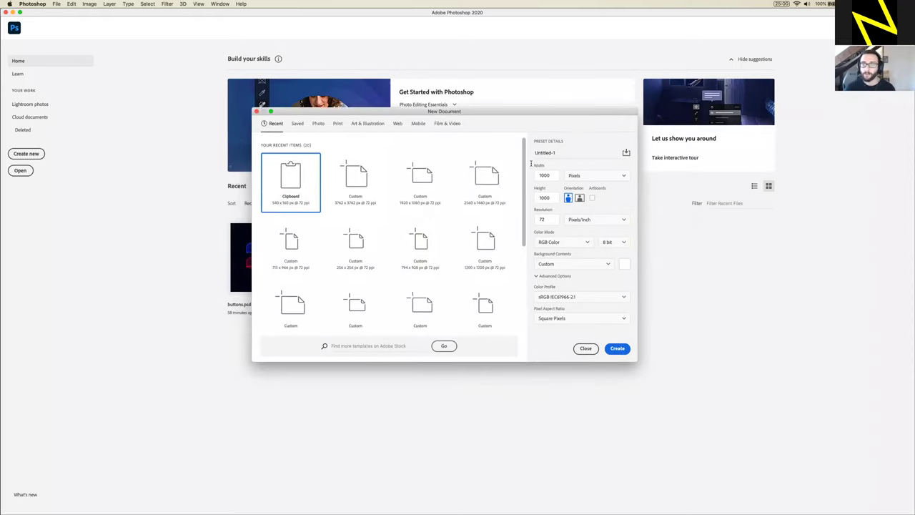
pyautogui.moveTo(366, 113); pyautogui.dragTo(360, 115)
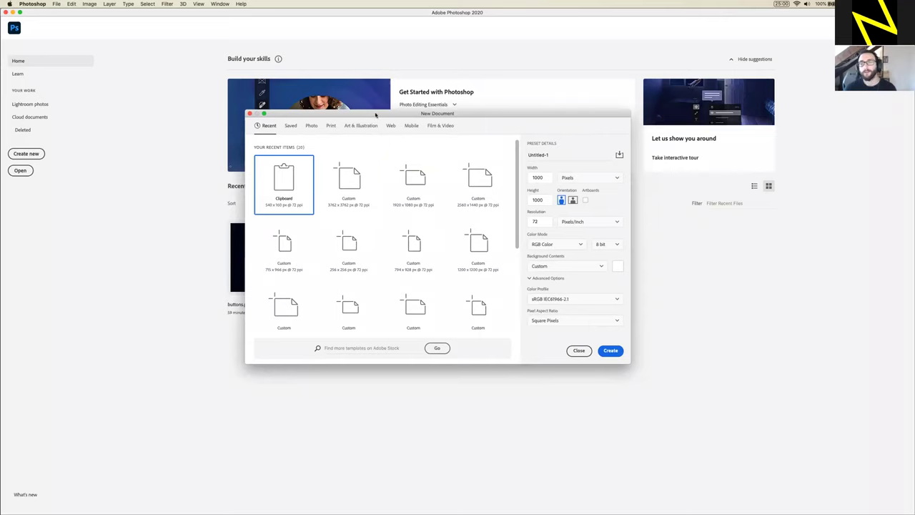
# Create the new document and reset the foreground and background colours to the default black and white
pyautogui.doubleClick(547, 200)
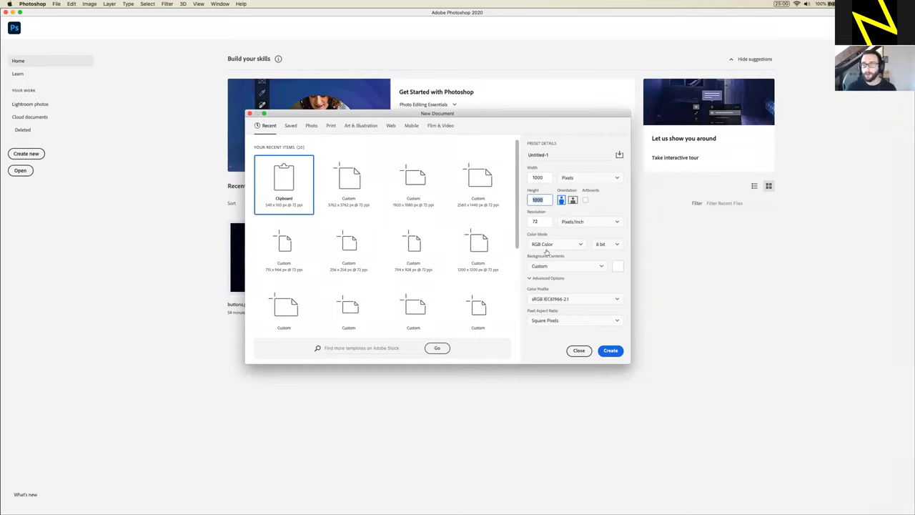
pyautogui.click(608, 350)
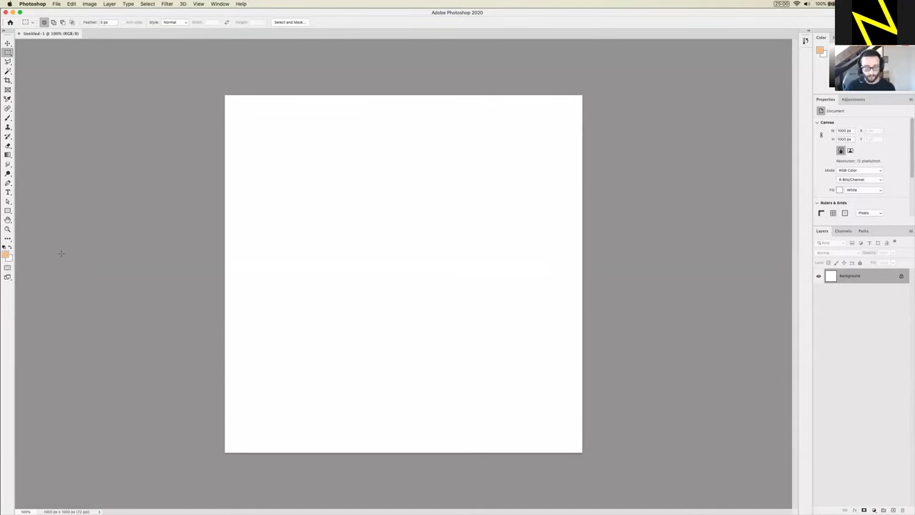
pyautogui.press('d')
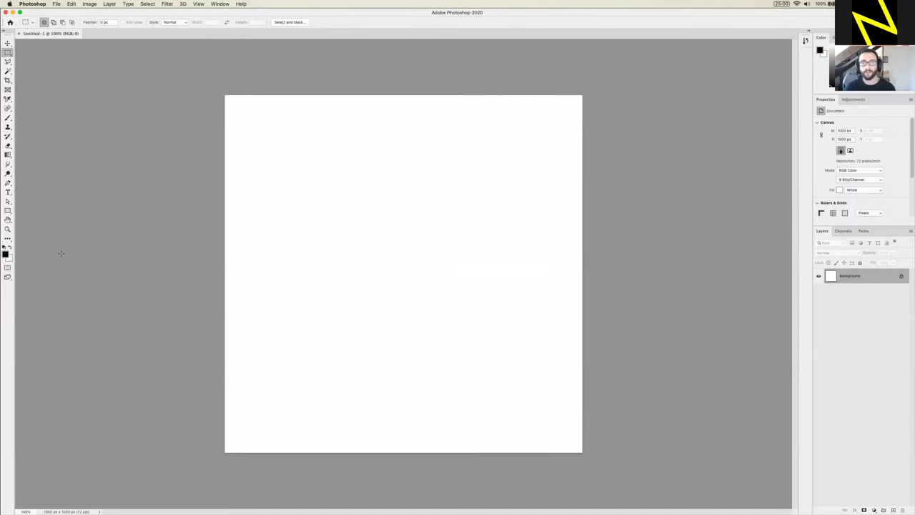
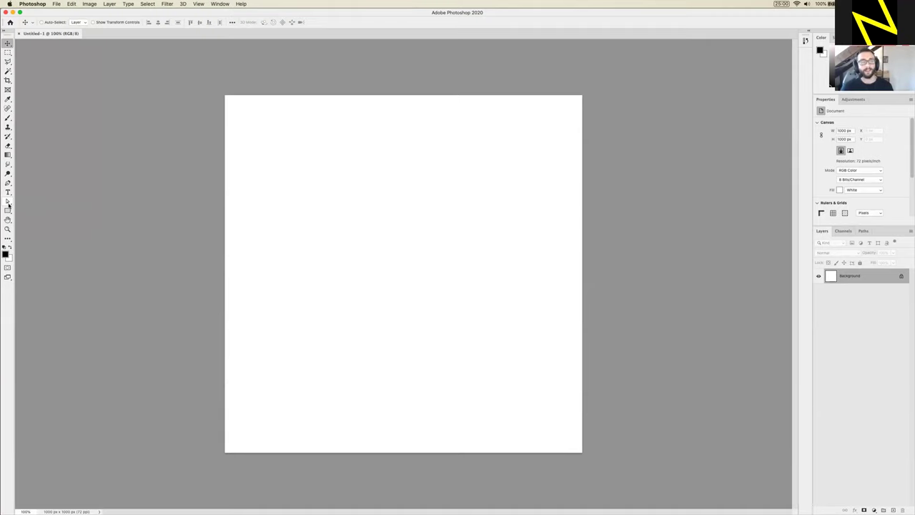
# Activate the Direct Selection tool and reset the Essentials workspace
pyautogui.click(9, 204)
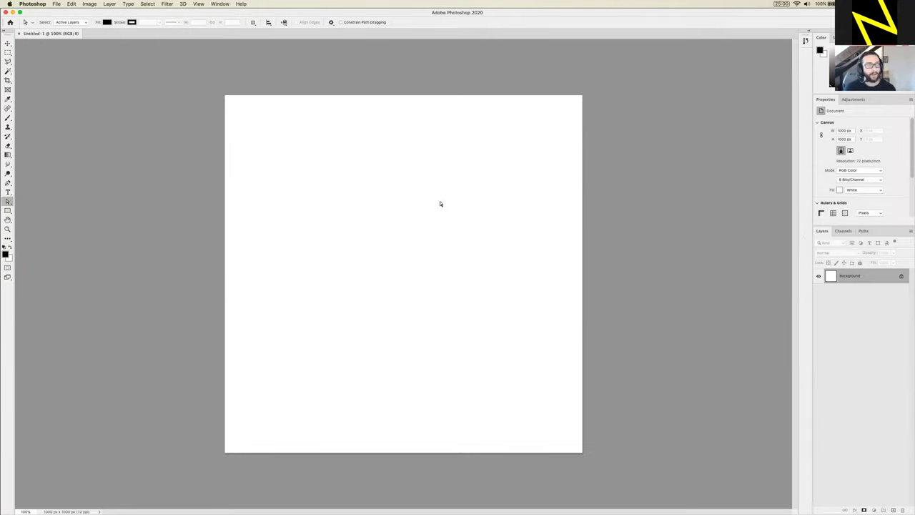
pyautogui.click(216, 4)
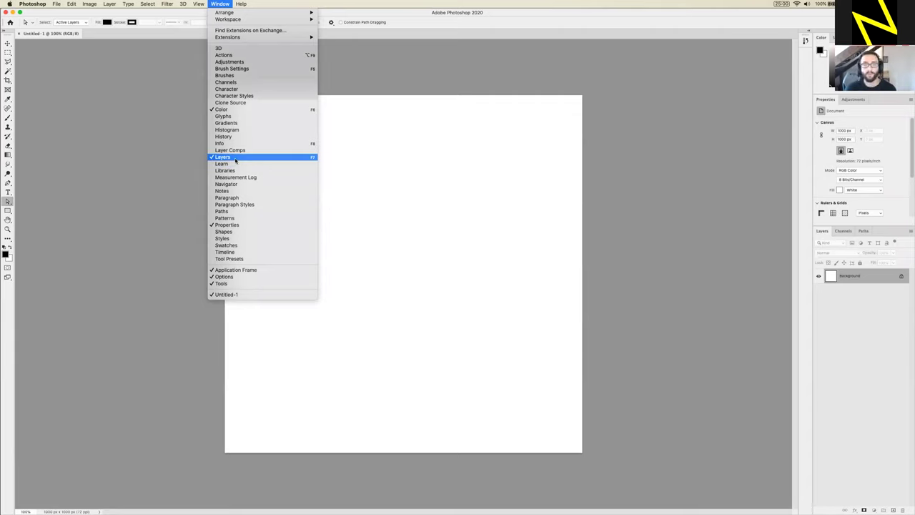
pyautogui.click(152, 189)
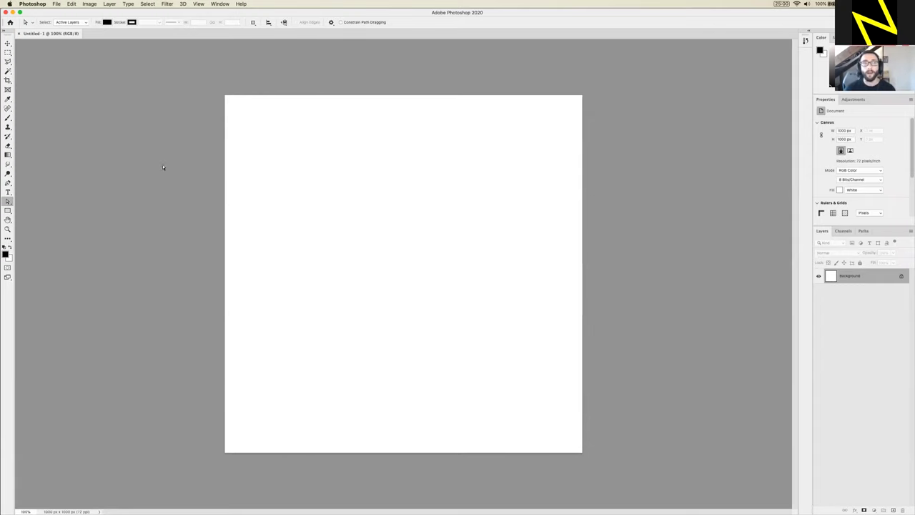
pyautogui.click(217, 5)
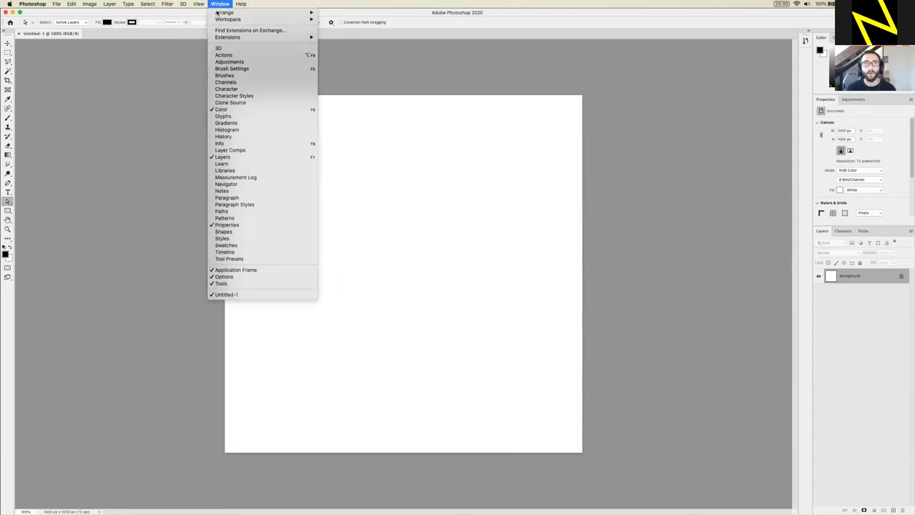
pyautogui.moveTo(218, 21)
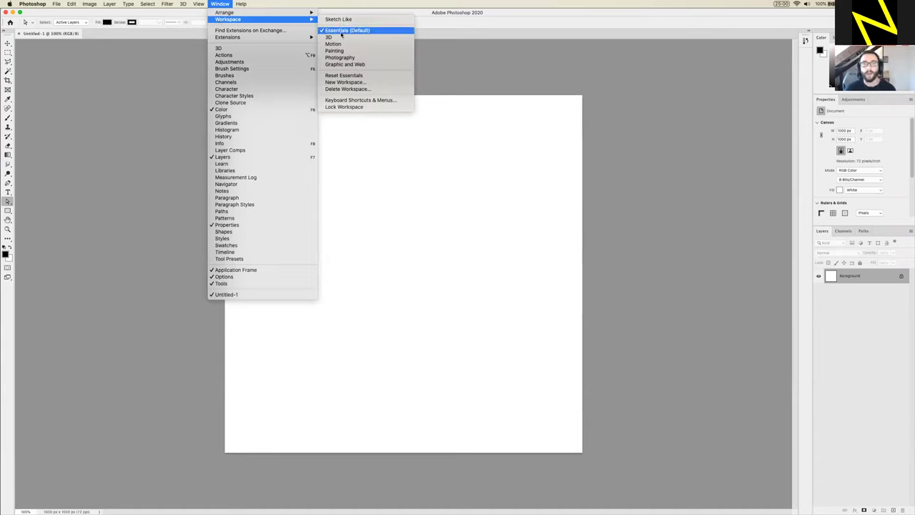
pyautogui.click(344, 75)
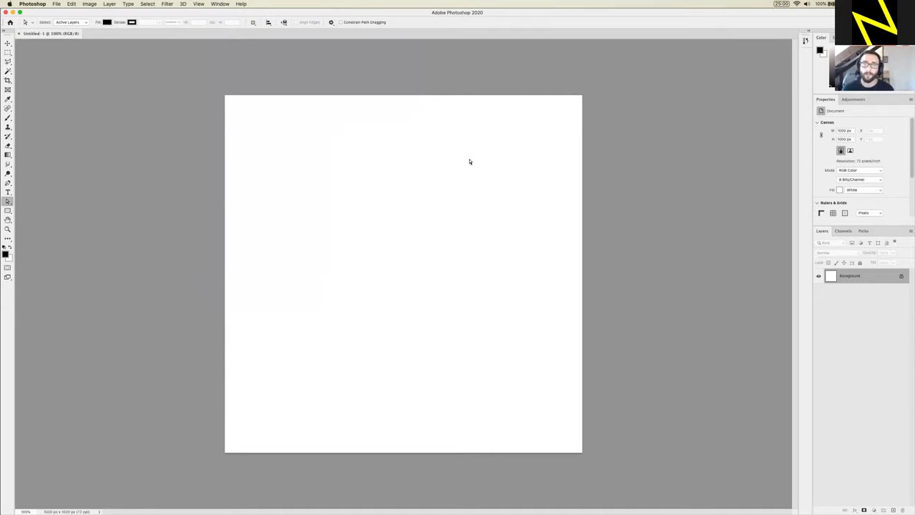
pyautogui.click(219, 4)
pyautogui.click(123, 182)
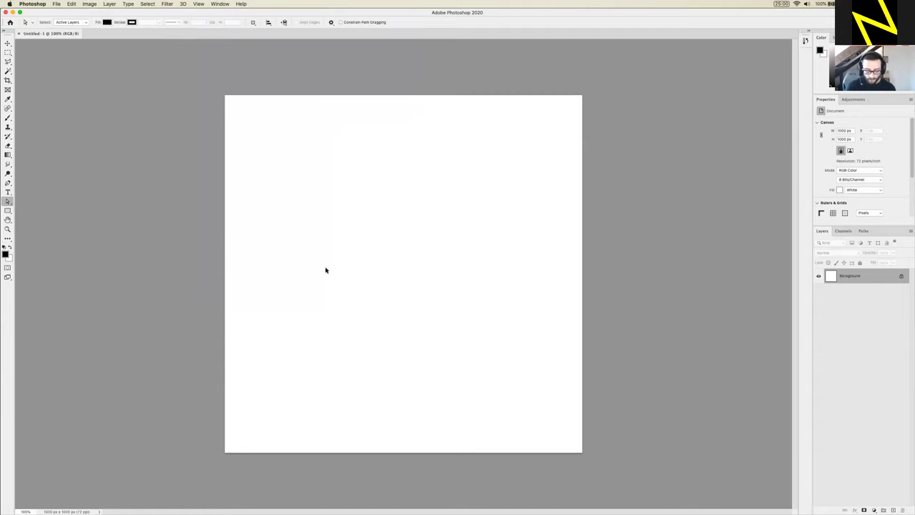
# Paste the copied chamfered rectangle into the document as a Shape Layer and deselect its path
pyautogui.press('super+v')
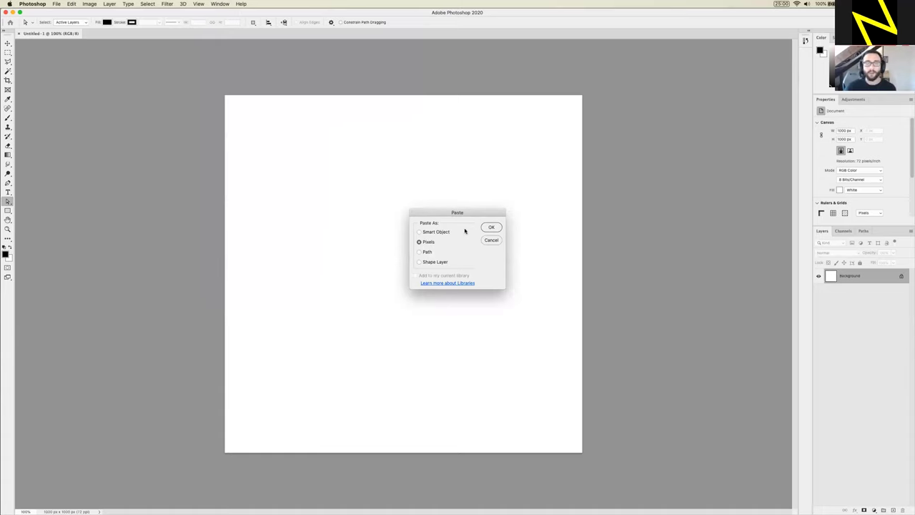
pyautogui.moveTo(459, 214); pyautogui.dragTo(382, 213)
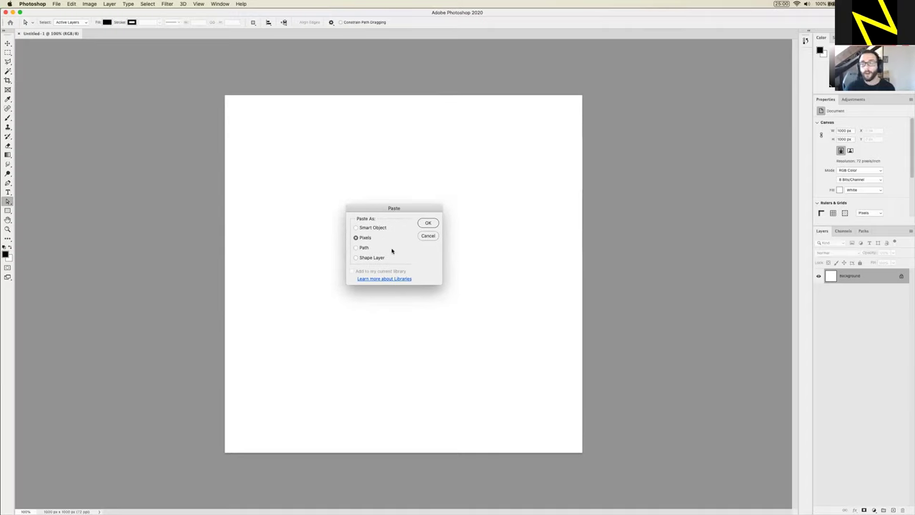
pyautogui.moveTo(389, 209); pyautogui.dragTo(392, 209)
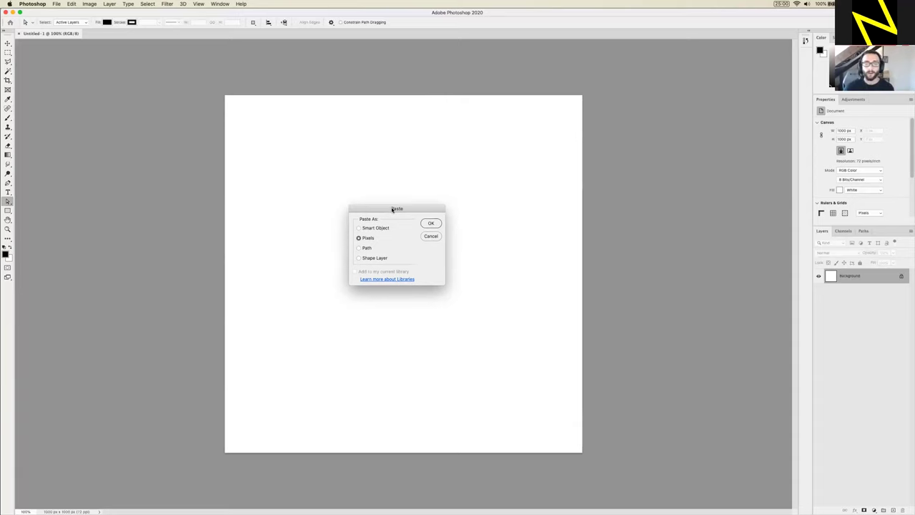
pyautogui.moveTo(411, 211); pyautogui.dragTo(412, 212)
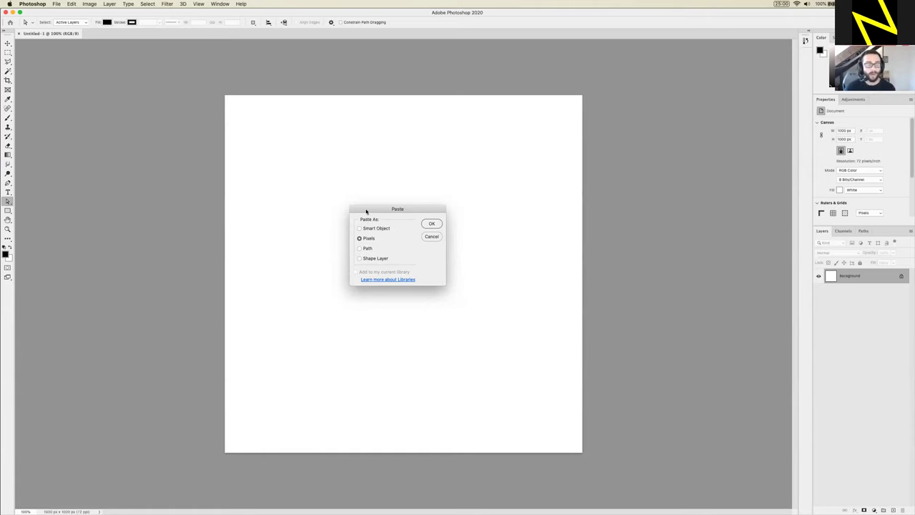
pyautogui.click(369, 260)
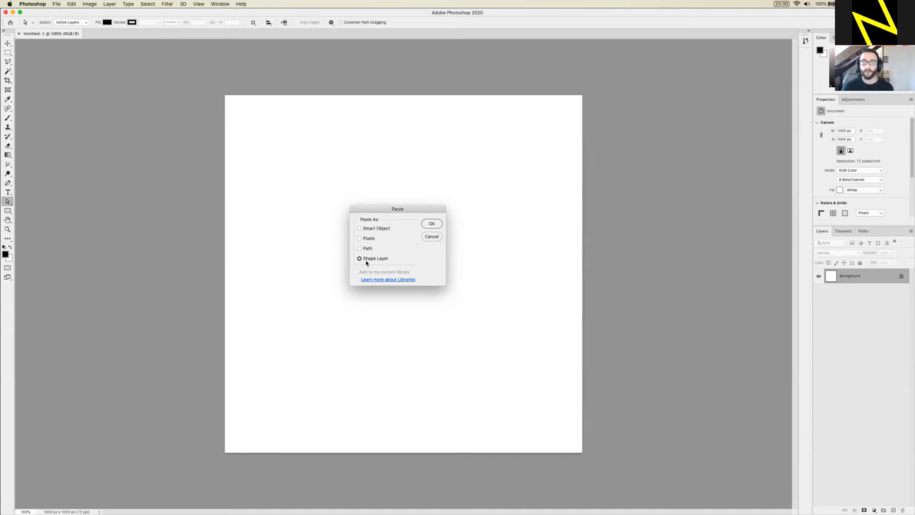
pyautogui.click(432, 223)
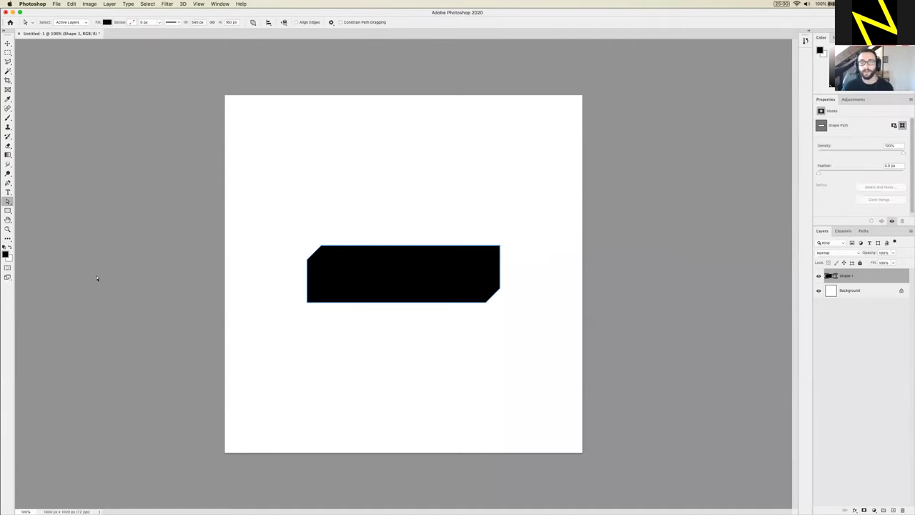
pyautogui.click(336, 201)
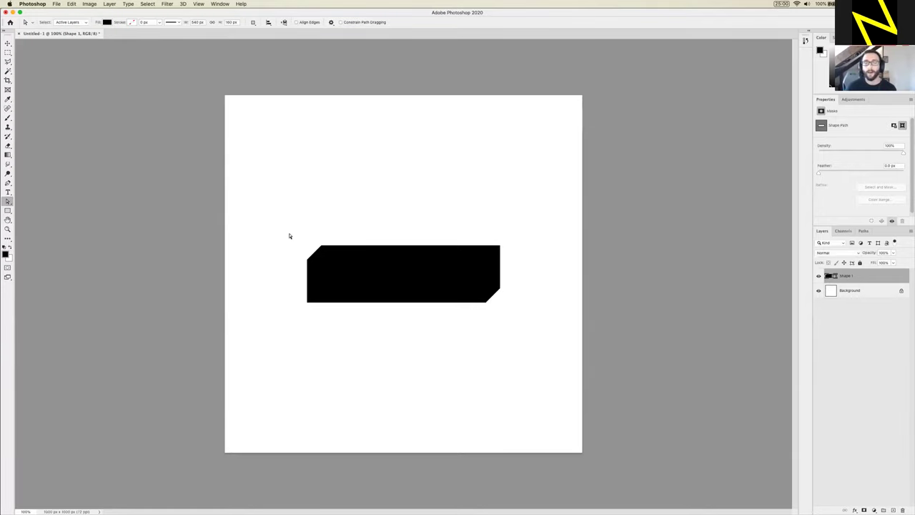
pyautogui.moveTo(277, 214); pyautogui.dragTo(543, 357)
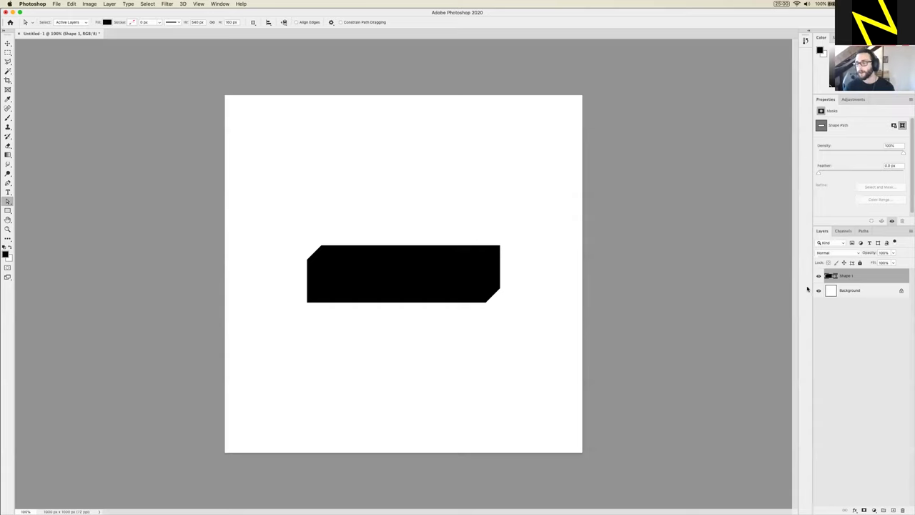
# Add a Solid Color fill layer in dark navy #000312 and return to the Direct Selection tool
pyautogui.moveTo(859, 513)
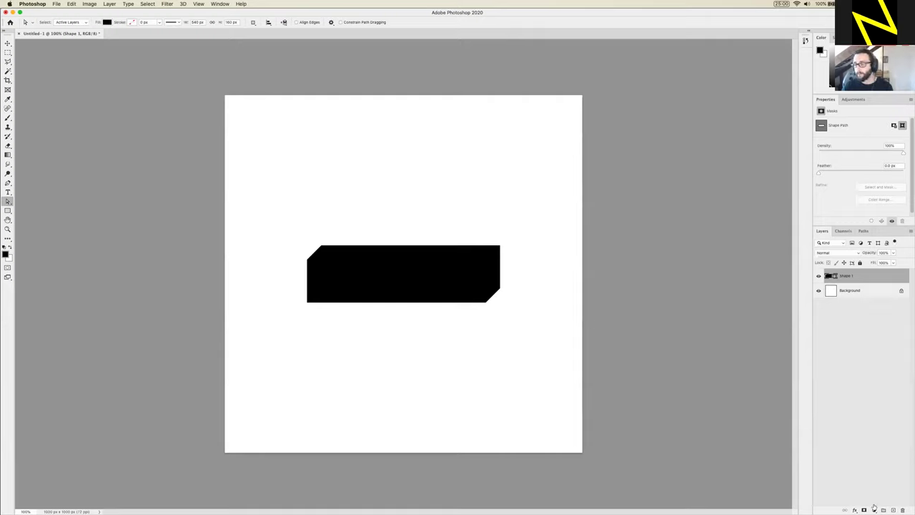
pyautogui.click(875, 509)
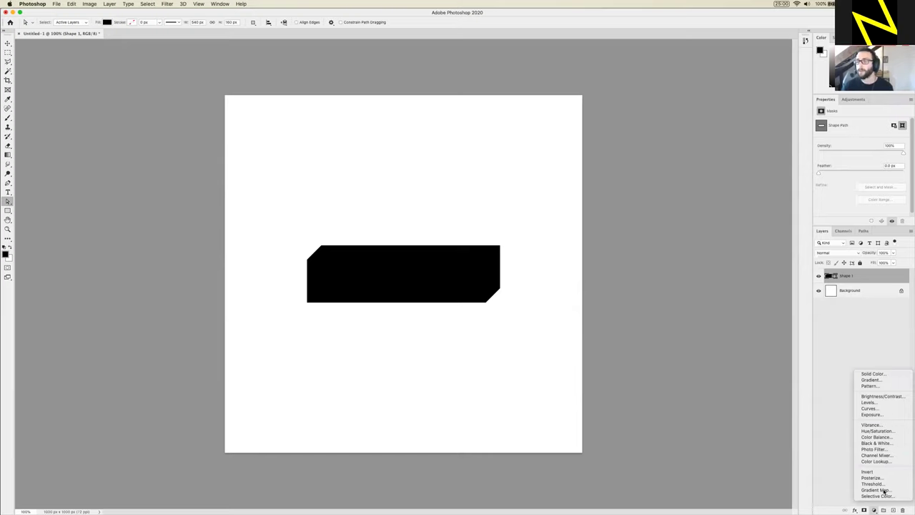
pyautogui.click(882, 375)
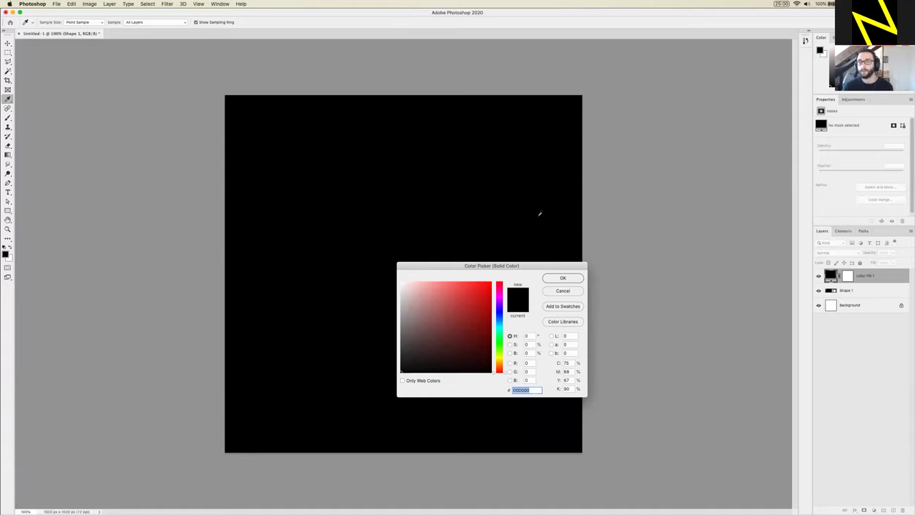
pyautogui.moveTo(508, 265); pyautogui.dragTo(424, 189)
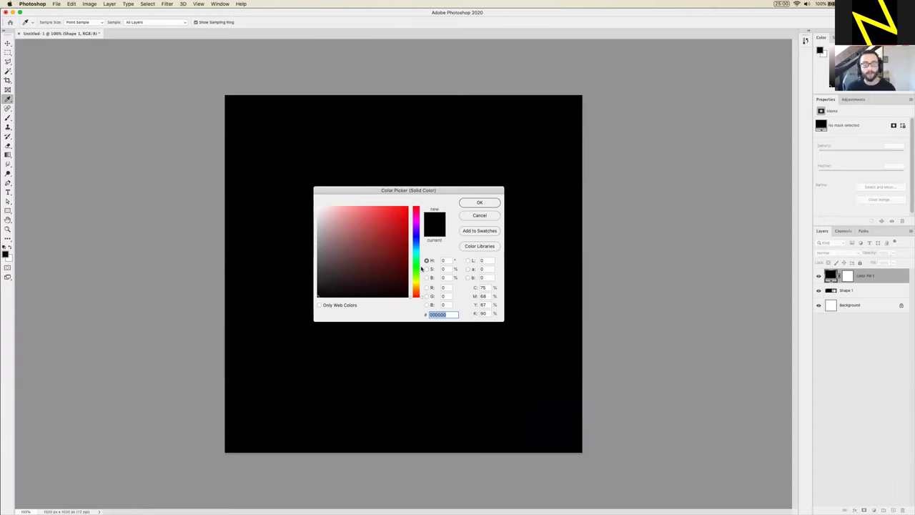
pyautogui.moveTo(445, 314); pyautogui.dragTo(427, 315)
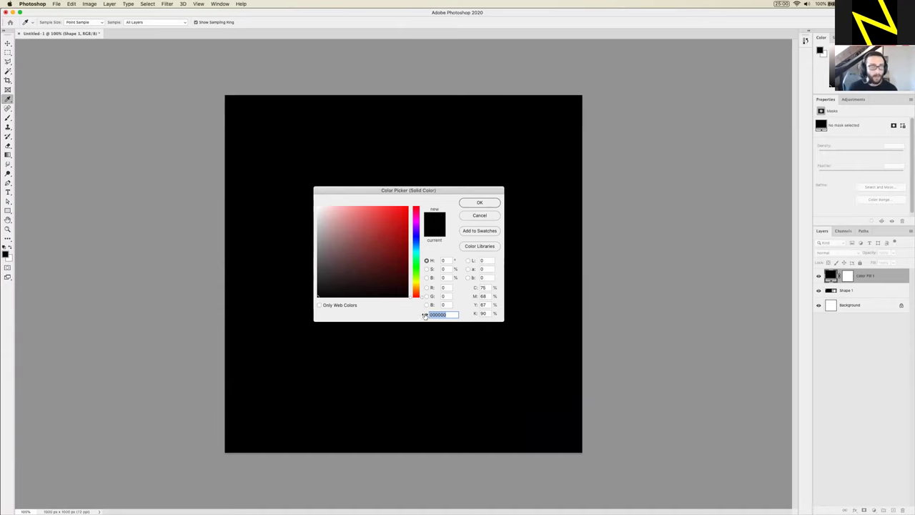
pyautogui.write('00')
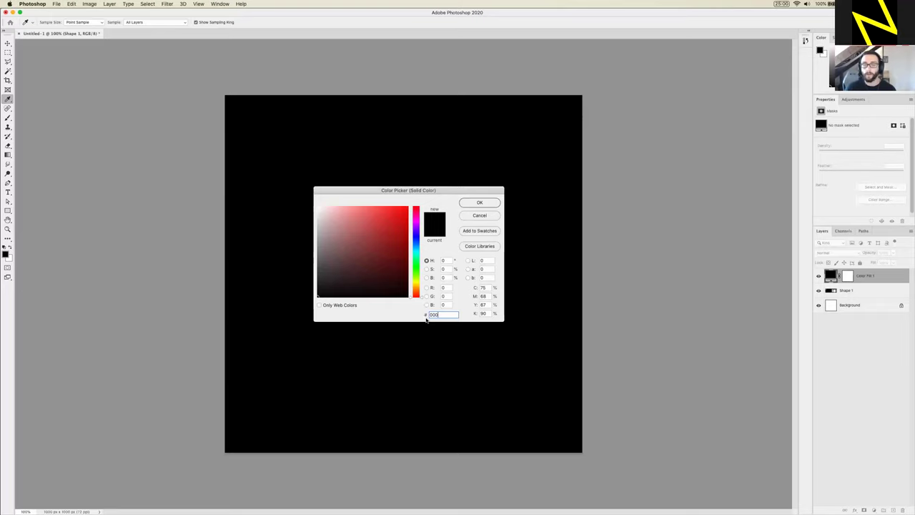
pyautogui.doubleClick(440, 314)
pyautogui.click(444, 314)
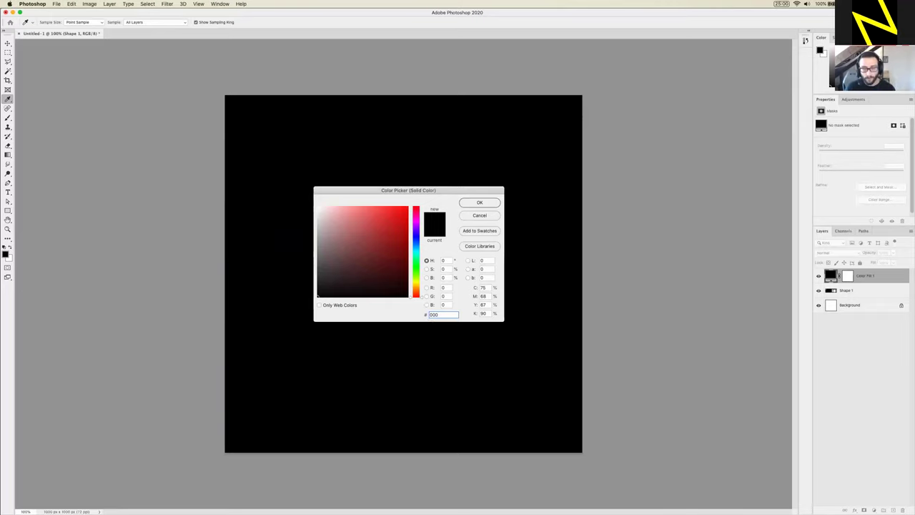
pyautogui.write('312')
pyautogui.moveTo(380, 188); pyautogui.dragTo(656, 174)
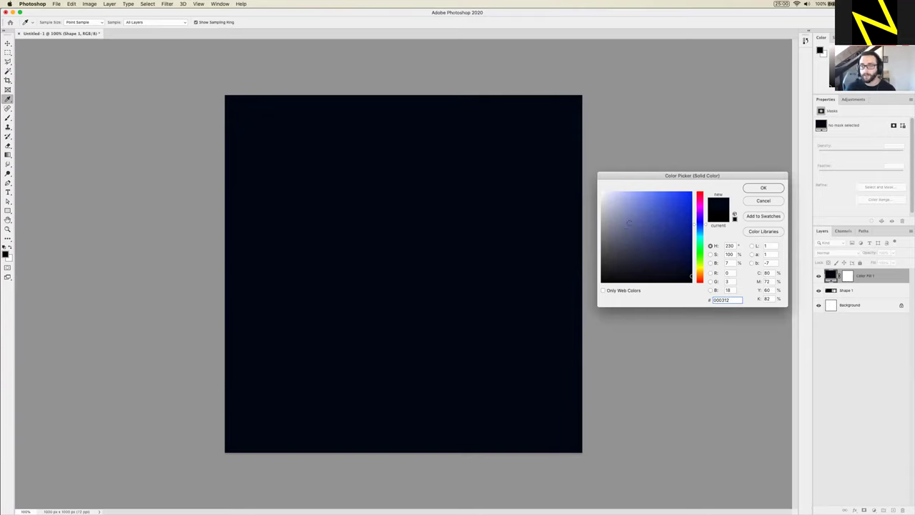
pyautogui.moveTo(628, 175); pyautogui.dragTo(615, 162)
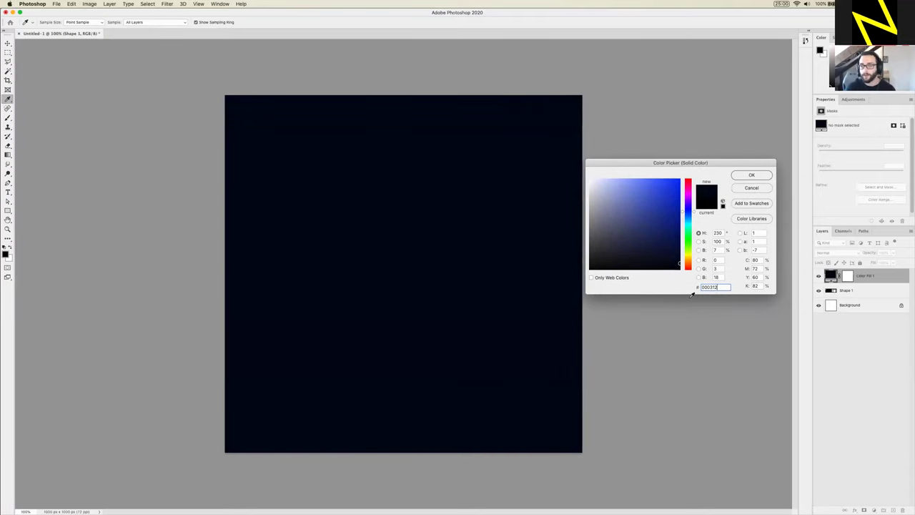
pyautogui.click(742, 176)
pyautogui.press('a')
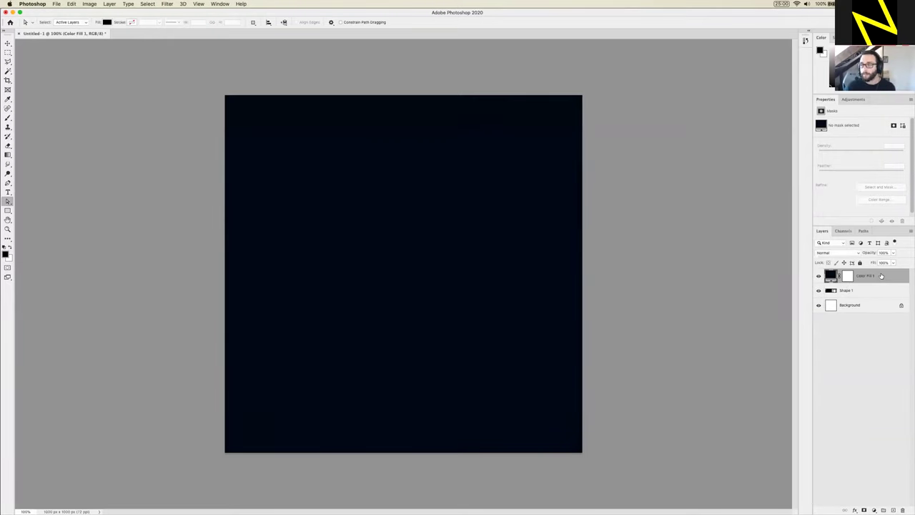
# Move the navy colour fill layer beneath the chamfered shape's layer, directly above the Background
pyautogui.moveTo(881, 276); pyautogui.dragTo(881, 299)
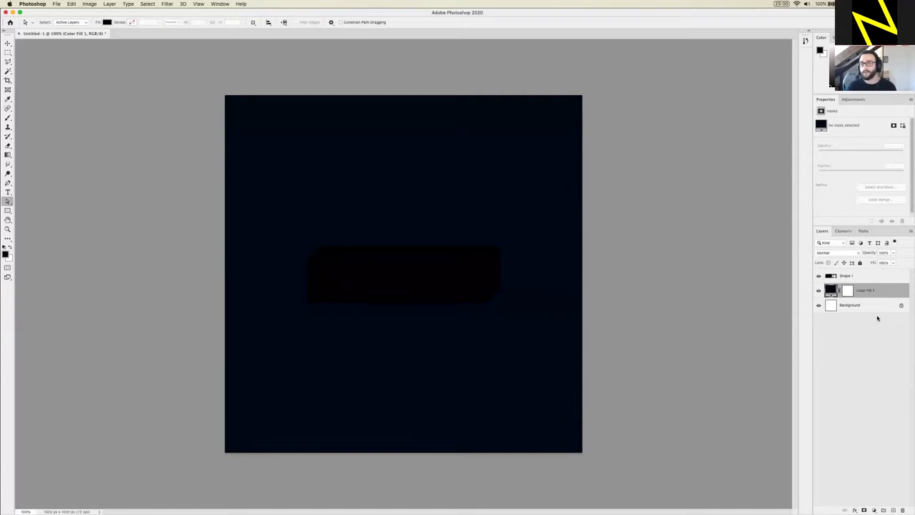
pyautogui.click(861, 278)
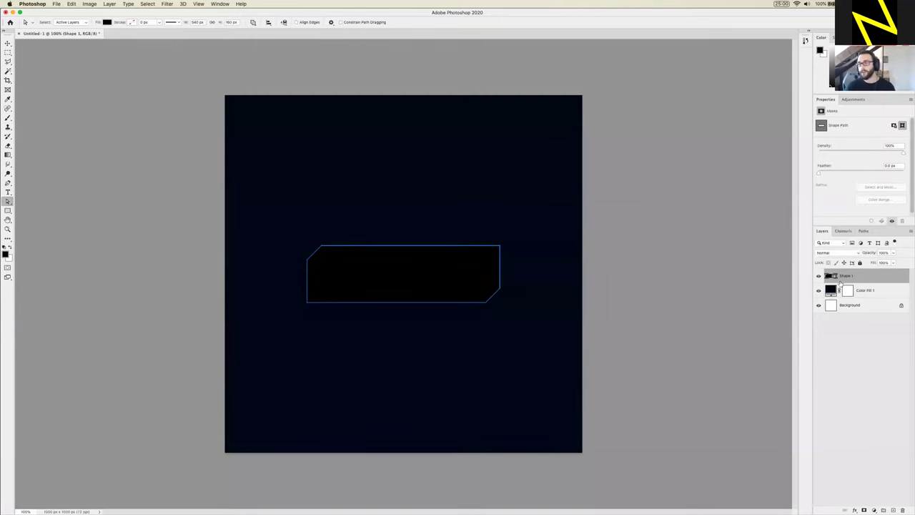
pyautogui.click(882, 294)
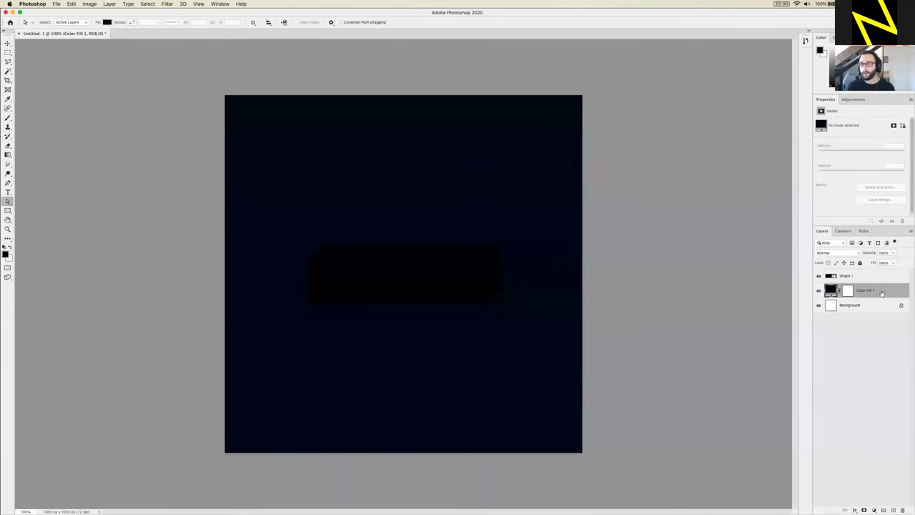
pyautogui.click(880, 308)
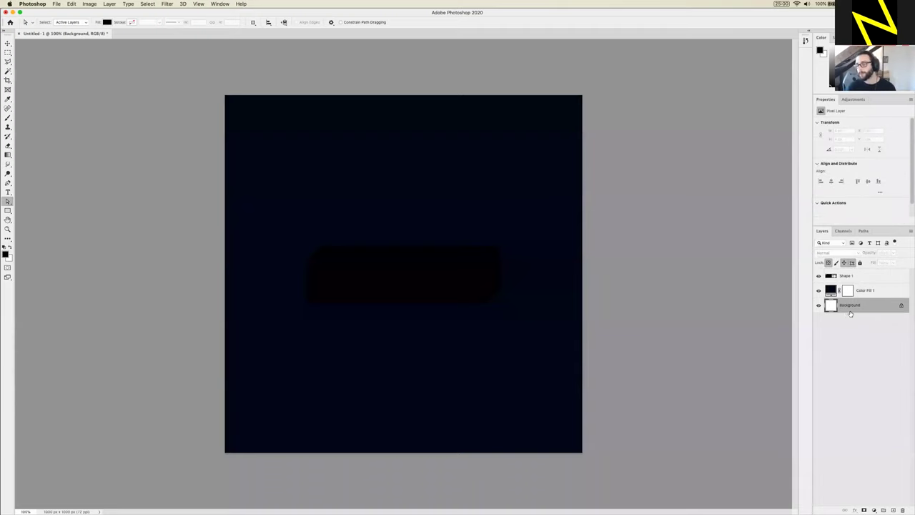
pyautogui.click(878, 294)
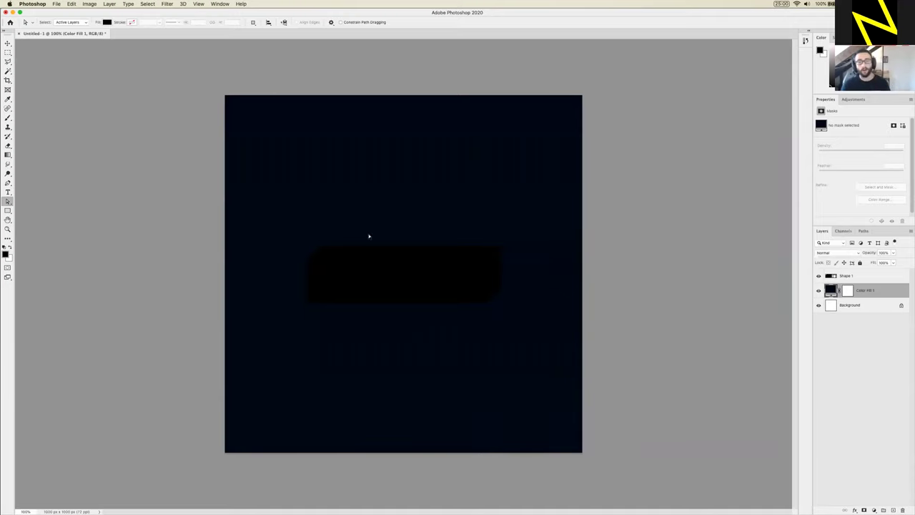
# Make the chamfered shape's layer active and select all of the shape's anchor points with the Direct Selection tool
pyautogui.moveTo(288, 225); pyautogui.dragTo(522, 325)
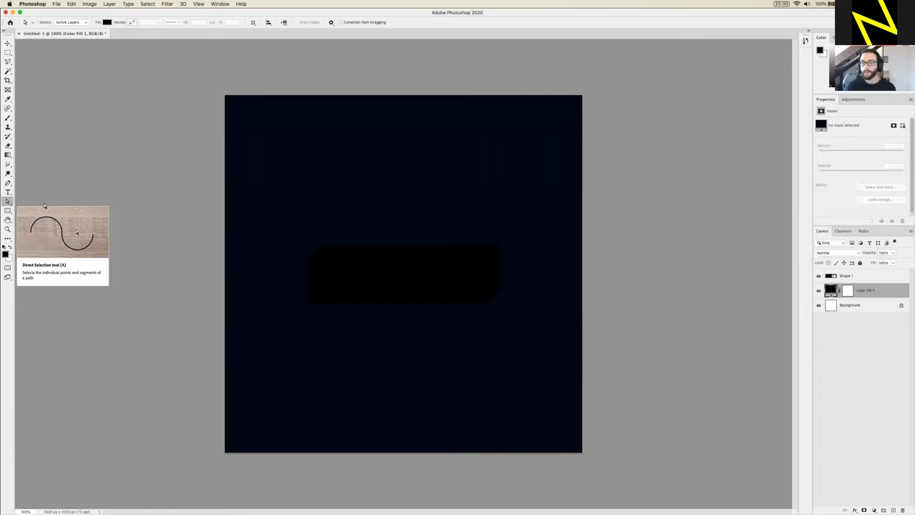
pyautogui.click(863, 278)
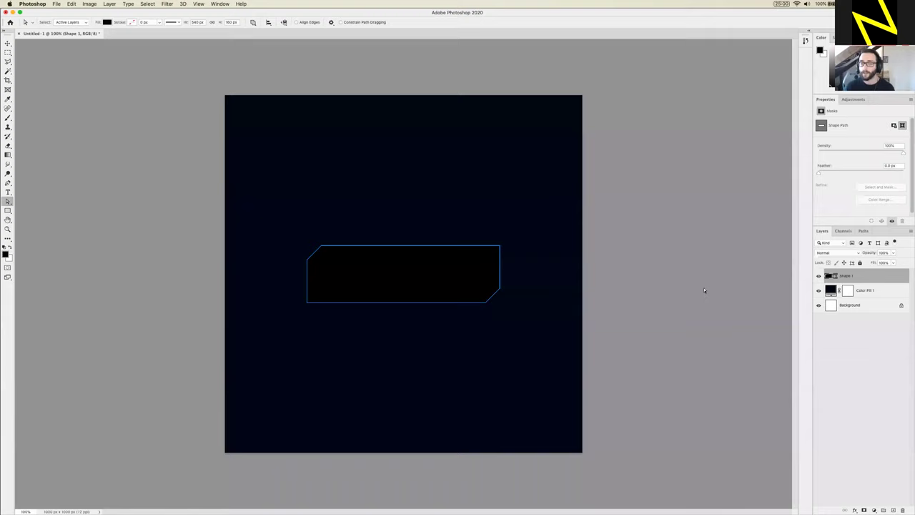
pyautogui.moveTo(258, 205); pyautogui.dragTo(543, 349)
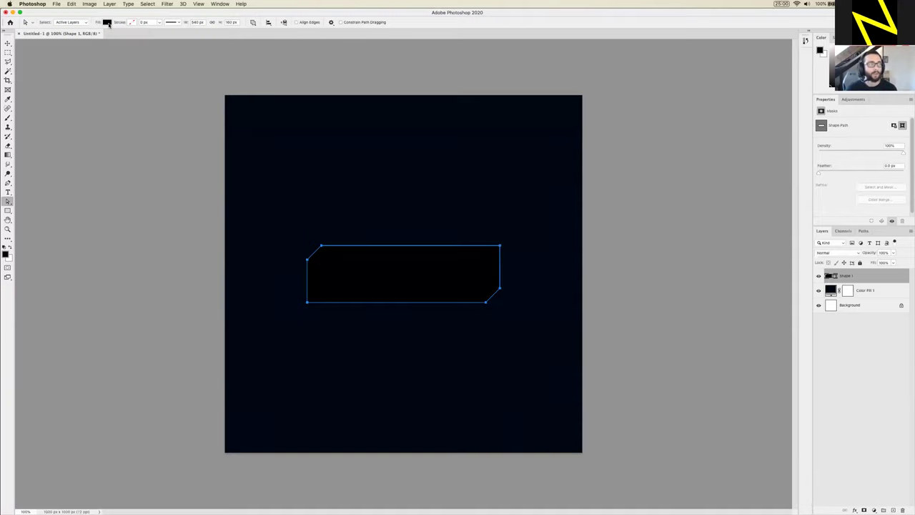
pyautogui.click(217, 4)
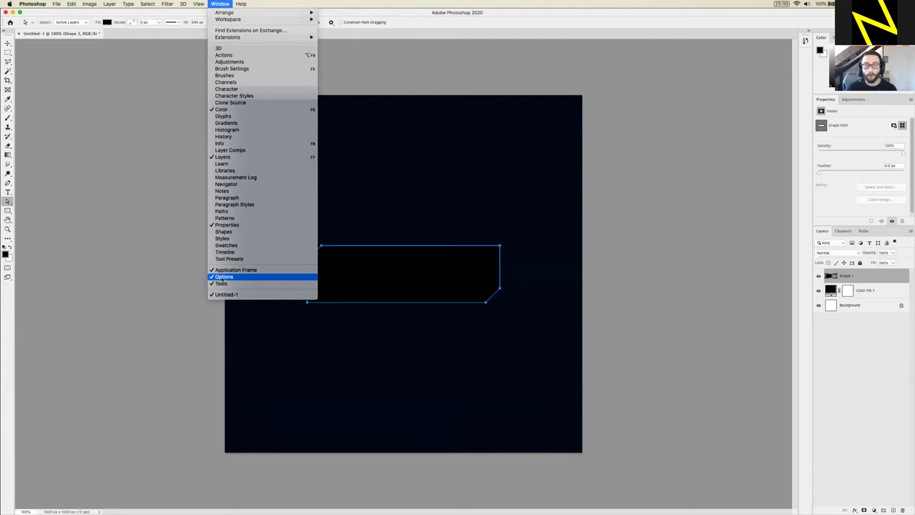
pyautogui.click(136, 127)
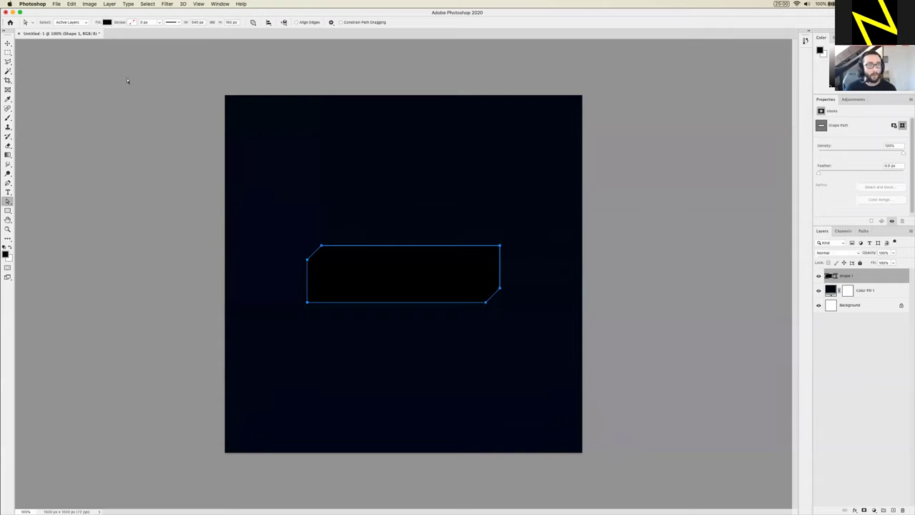
# Fill the chamfered shape with the solid dark blue #000d4d and deselect its path
pyautogui.click(108, 22)
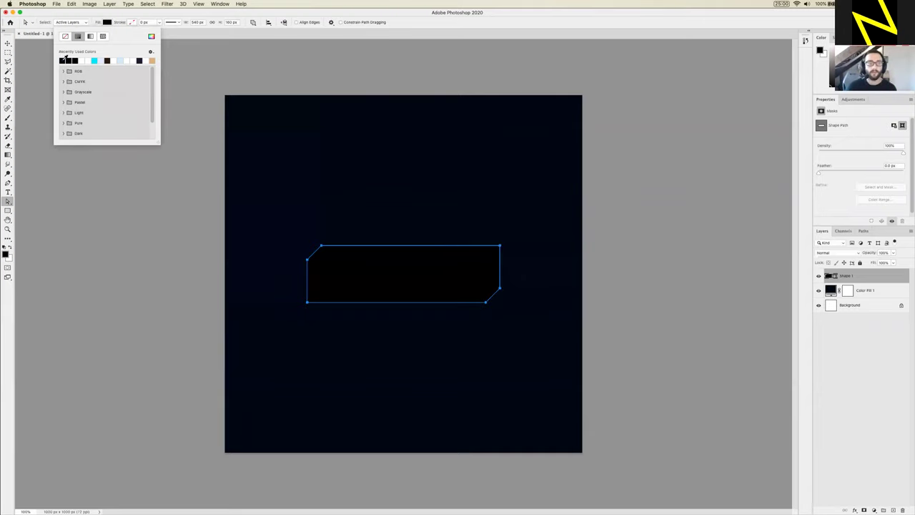
pyautogui.click(151, 38)
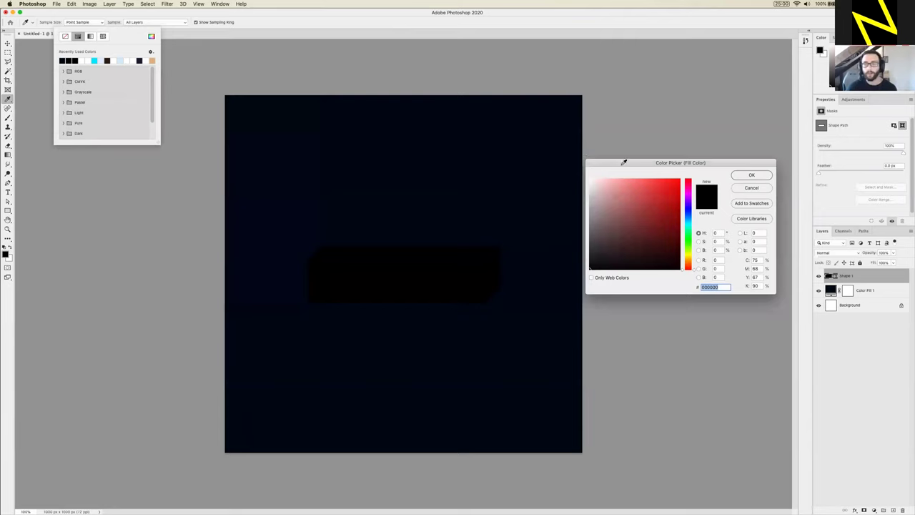
pyautogui.moveTo(629, 160); pyautogui.dragTo(503, 98)
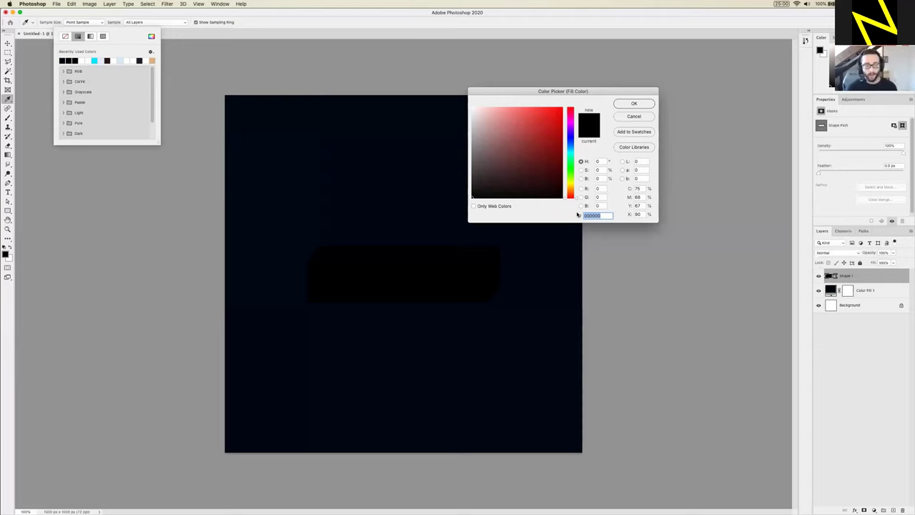
pyautogui.write('000d')
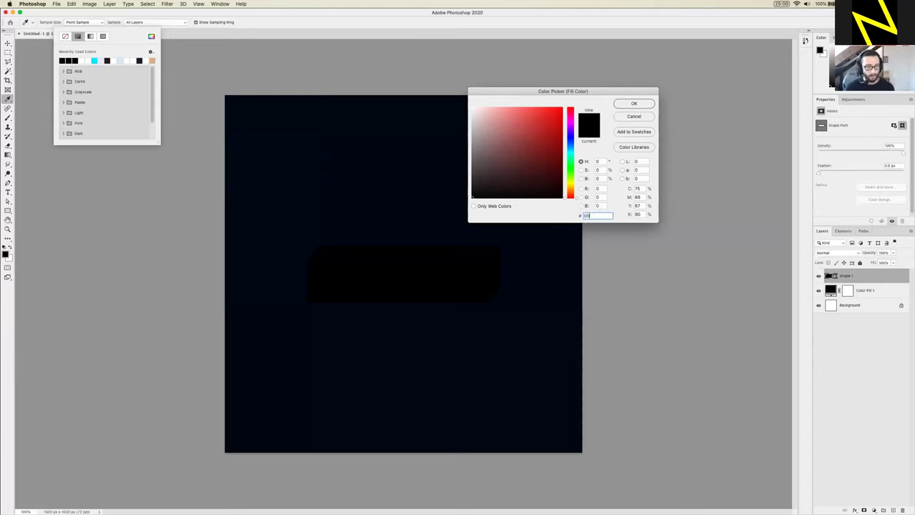
pyautogui.write('4d')
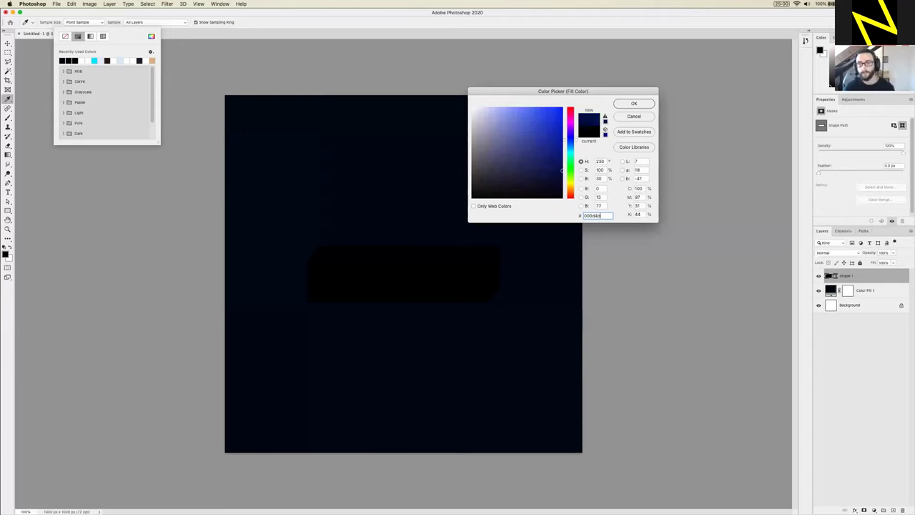
pyautogui.moveTo(584, 95); pyautogui.dragTo(600, 89)
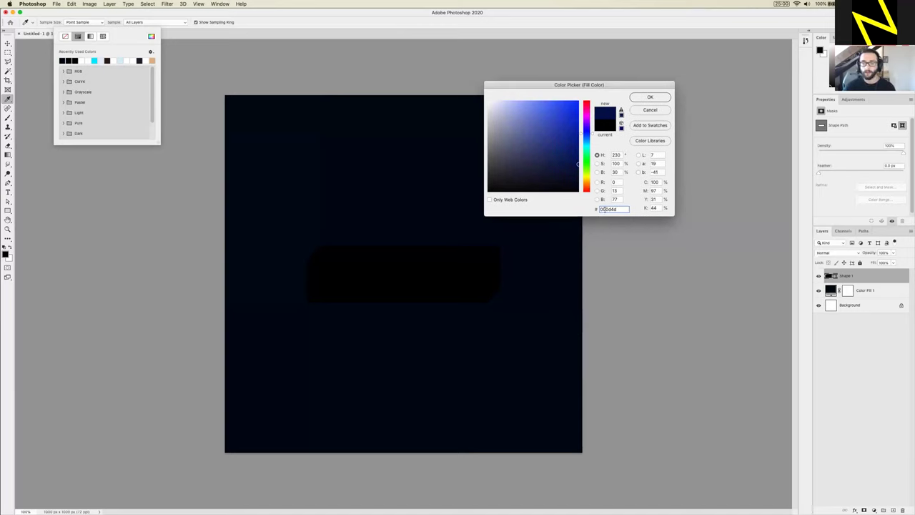
pyautogui.doubleClick(618, 209)
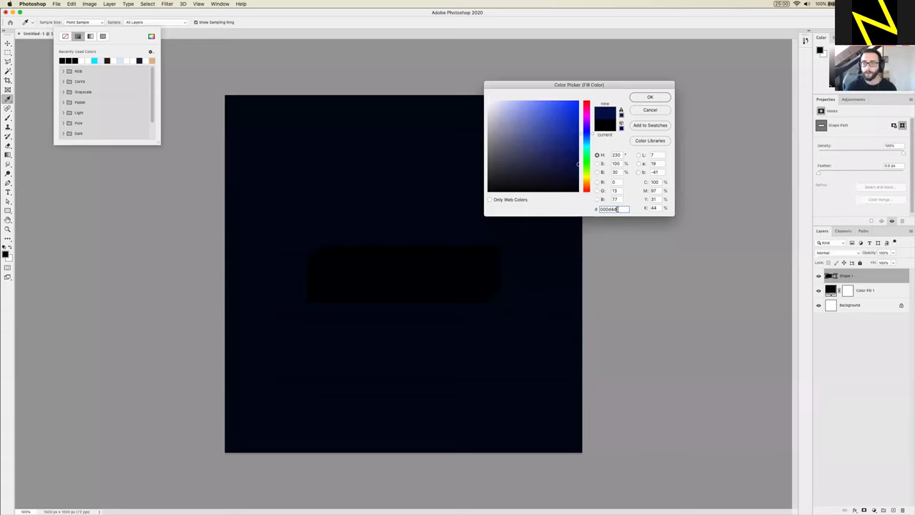
pyautogui.moveTo(585, 86); pyautogui.dragTo(571, 85)
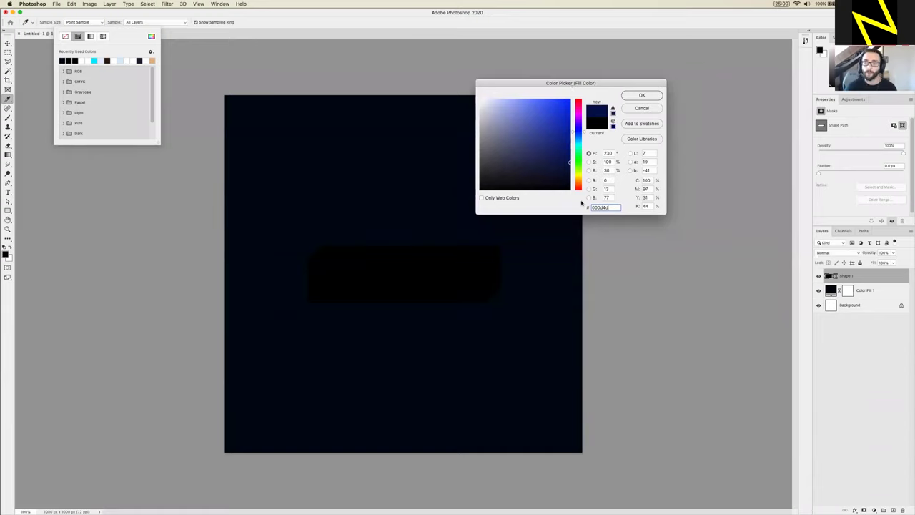
pyautogui.moveTo(594, 207); pyautogui.dragTo(612, 207)
pyautogui.click(610, 208)
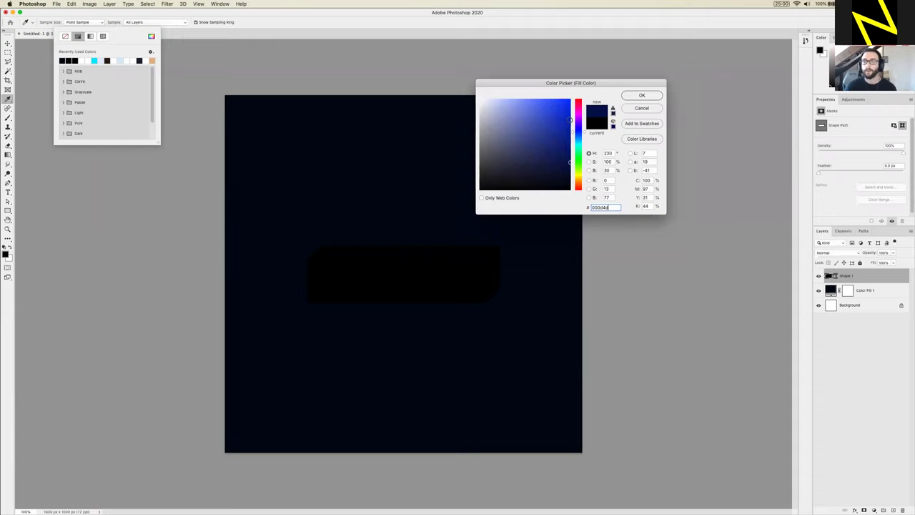
pyautogui.click(637, 96)
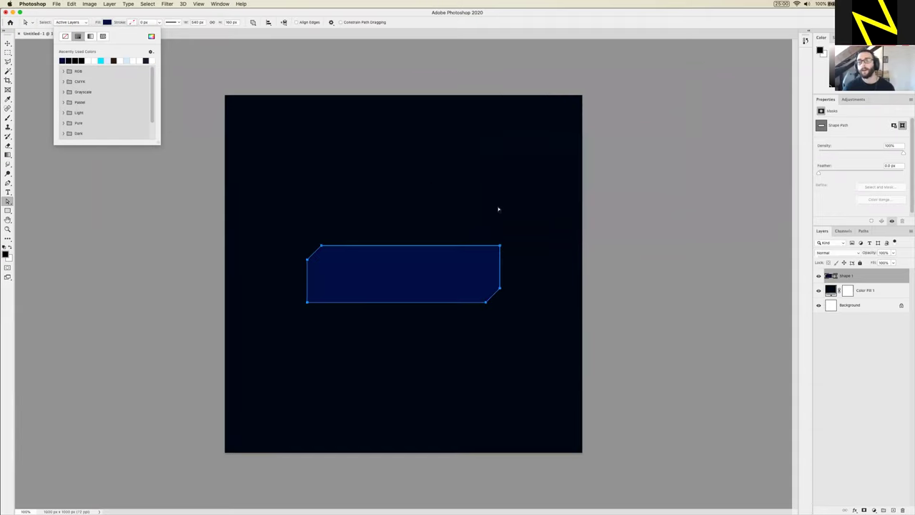
pyautogui.click(482, 203)
pyautogui.click(323, 213)
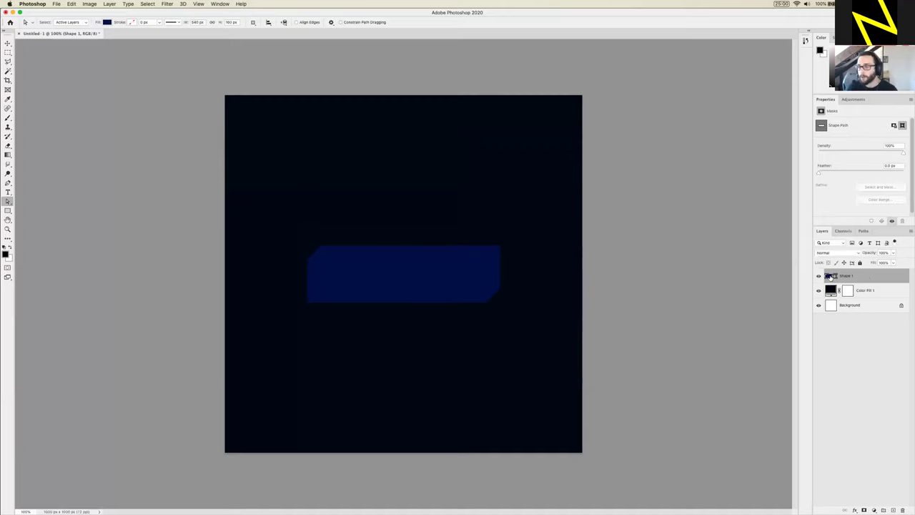
pyautogui.doubleClick(869, 278)
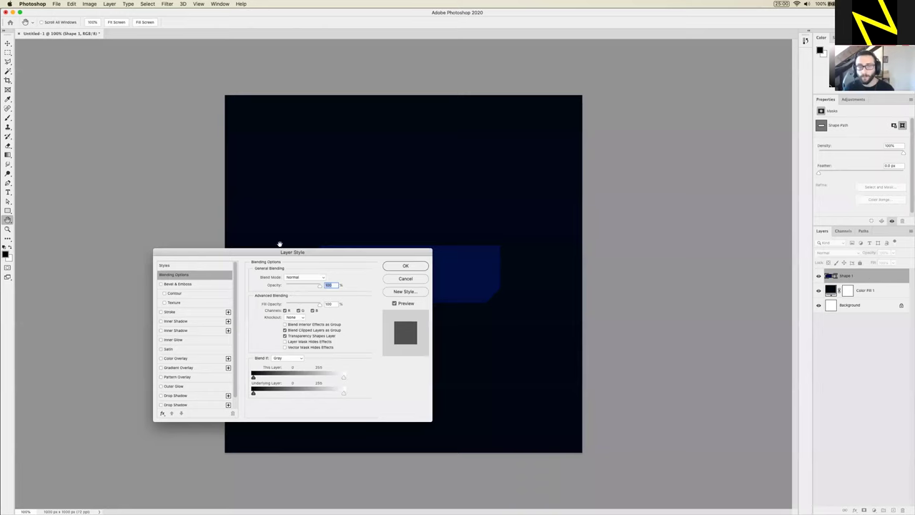
pyautogui.moveTo(334, 251); pyautogui.dragTo(460, 156)
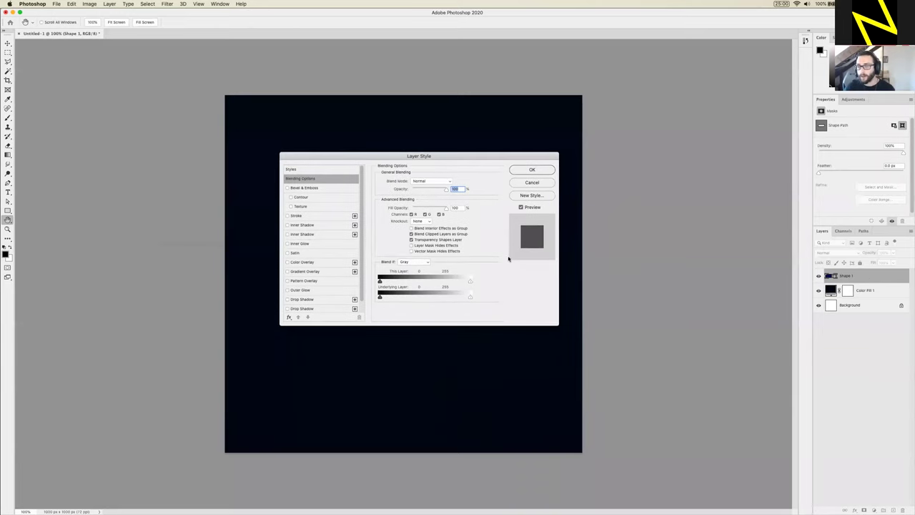
pyautogui.moveTo(400, 156); pyautogui.dragTo(386, 151)
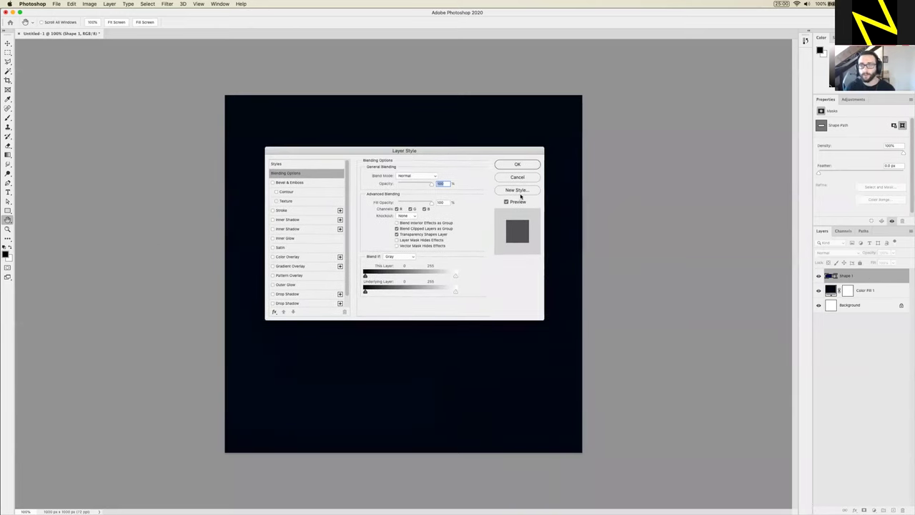
pyautogui.press('Escape')
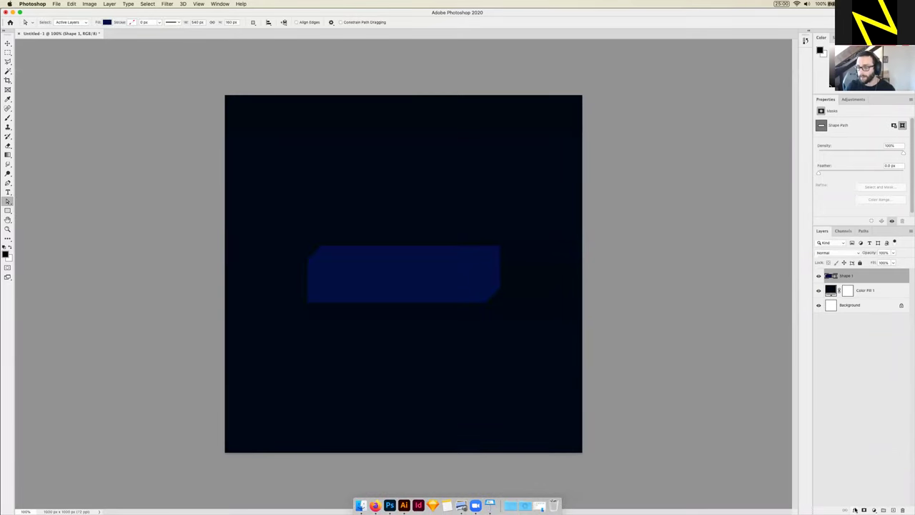
# Add a Stroke layer effect to the chamfered shape's layer and reset the stroke settings to their defaults
pyautogui.click(855, 509)
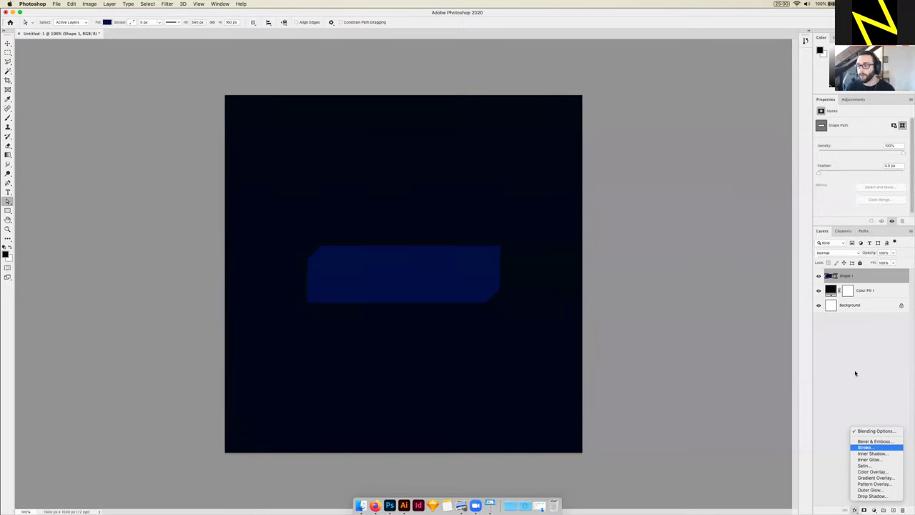
pyautogui.click(874, 430)
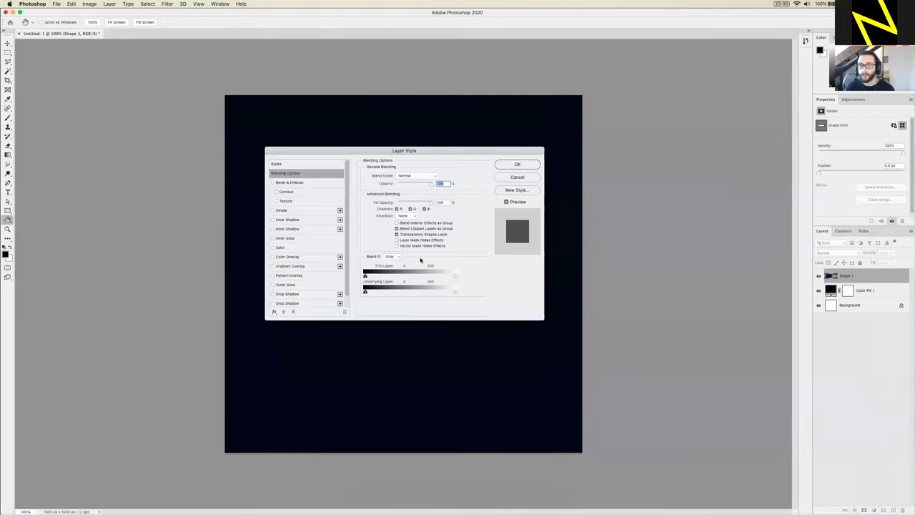
pyautogui.moveTo(404, 152); pyautogui.dragTo(404, 156)
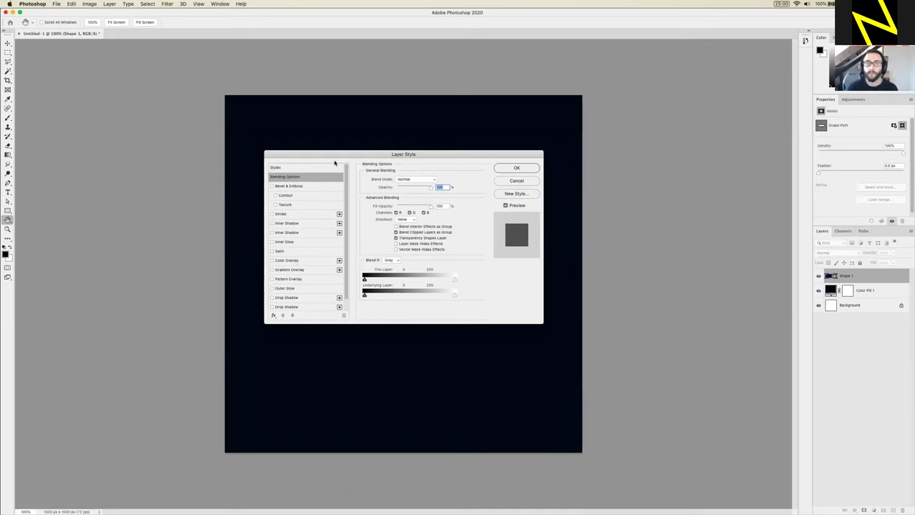
pyautogui.moveTo(336, 153); pyautogui.dragTo(331, 147)
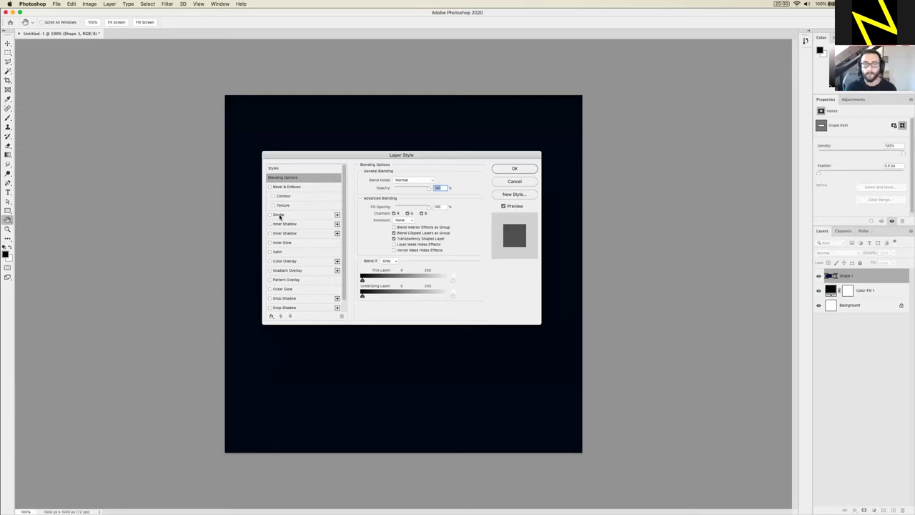
pyautogui.click(279, 216)
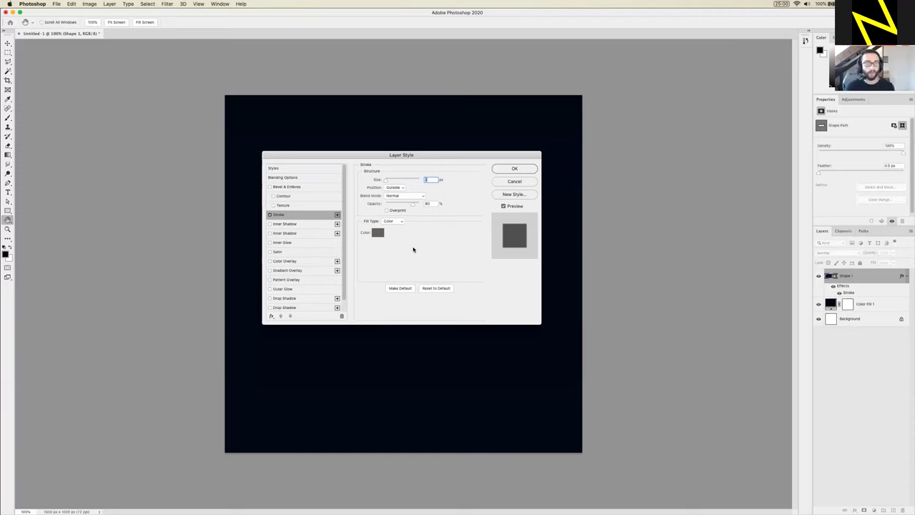
pyautogui.moveTo(289, 152); pyautogui.dragTo(555, 175)
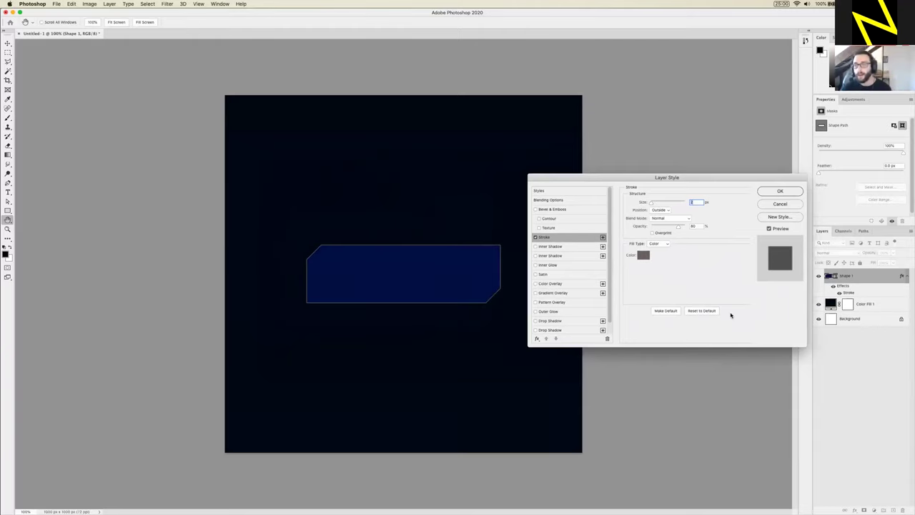
pyautogui.click(701, 311)
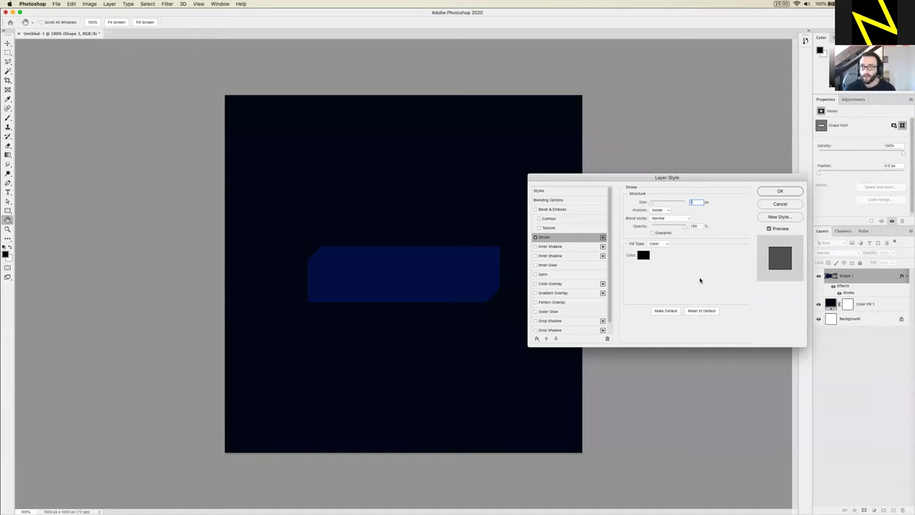
# Set the stroke's size to 5 px, its position to Inside and its opacity to 75%
pyautogui.write('5')
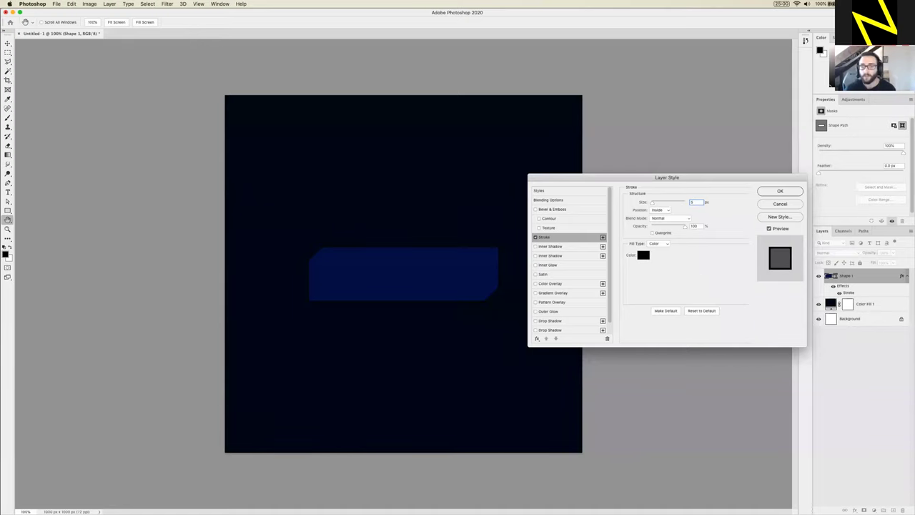
pyautogui.press('Up')
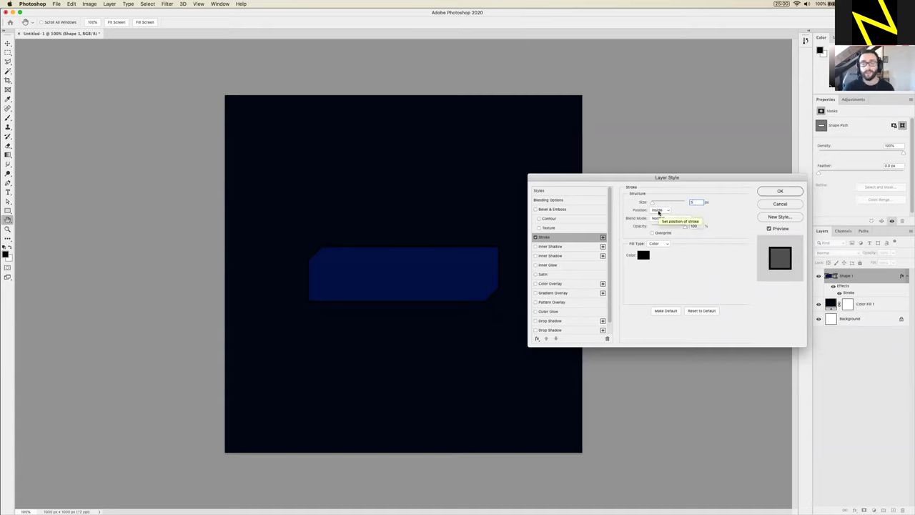
pyautogui.click(661, 213)
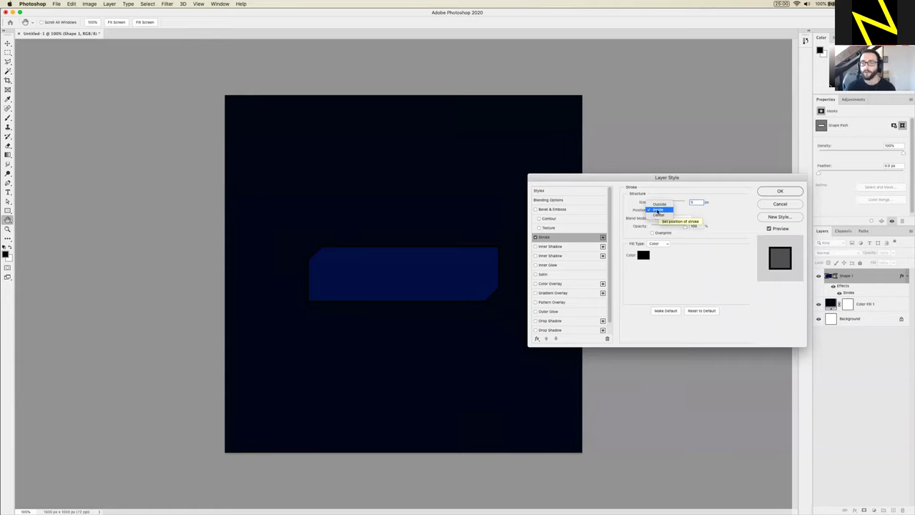
pyautogui.click(663, 212)
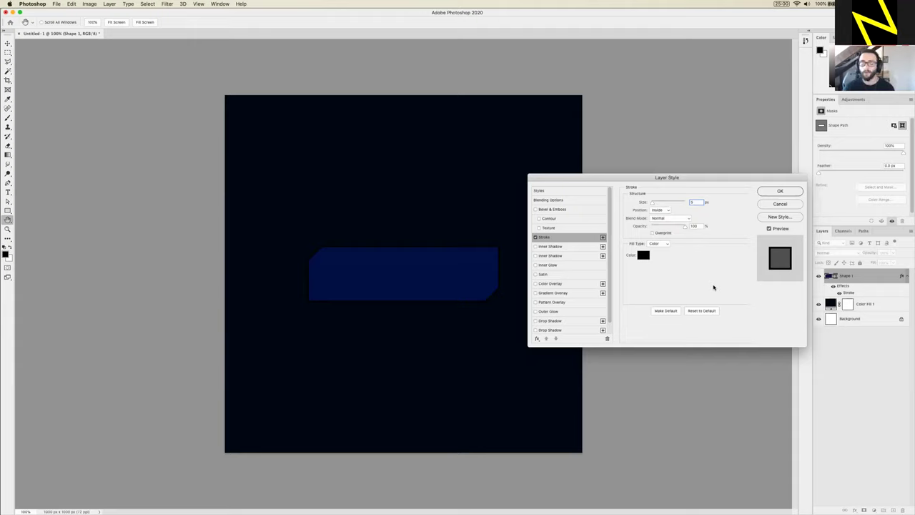
pyautogui.write('5')
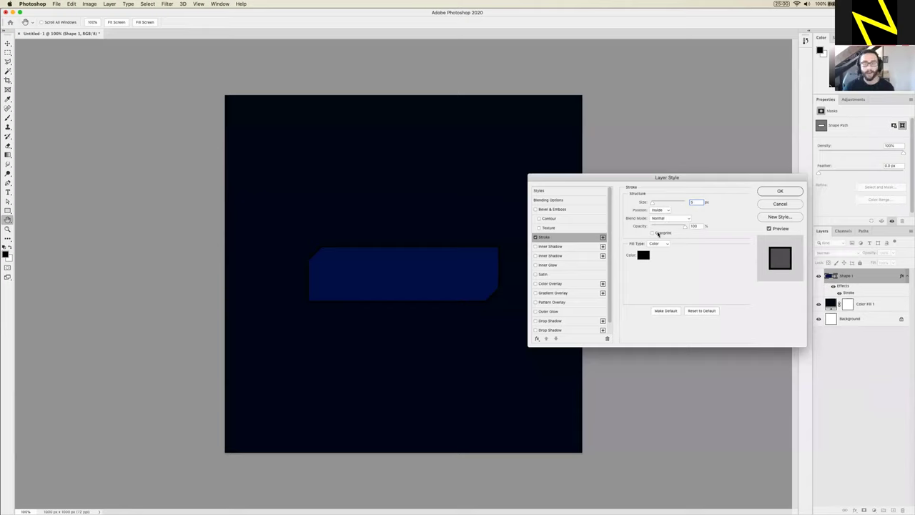
pyautogui.doubleClick(688, 226)
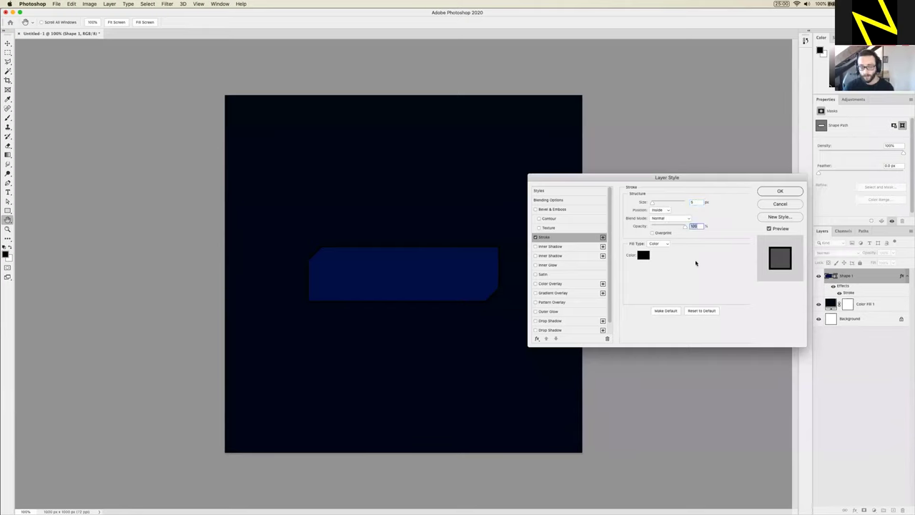
pyautogui.write('75')
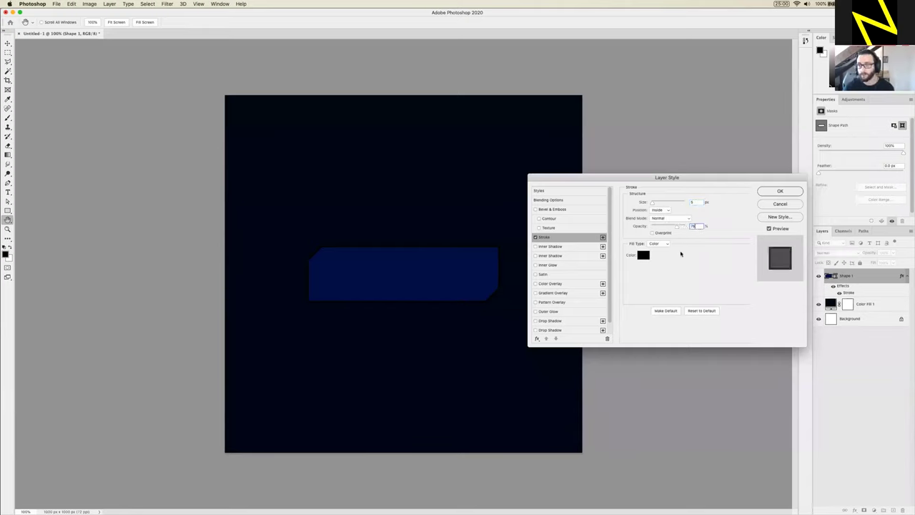
pyautogui.press('Return')
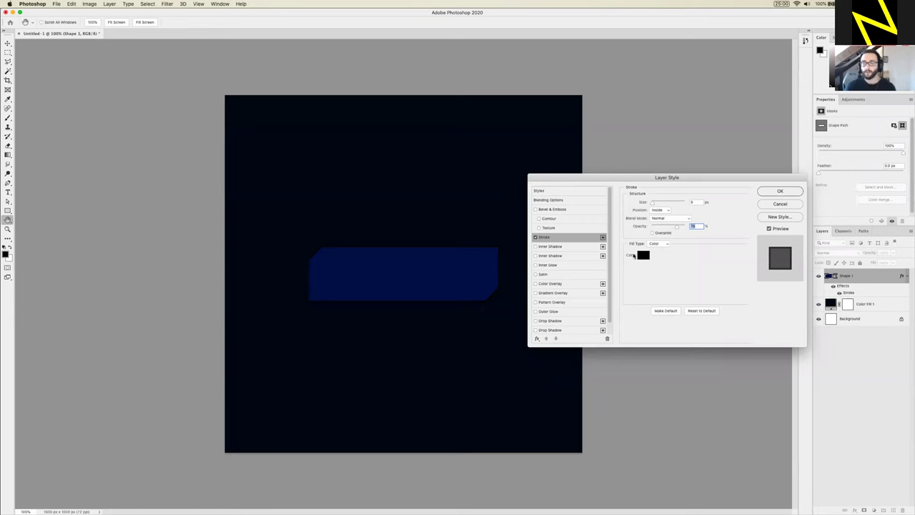
pyautogui.click(643, 255)
pyautogui.moveTo(595, 98)
pyautogui.mouseDown()
pyautogui.moveTo(697, 326)
pyautogui.moveTo(641, 200)
pyautogui.mouseUp()
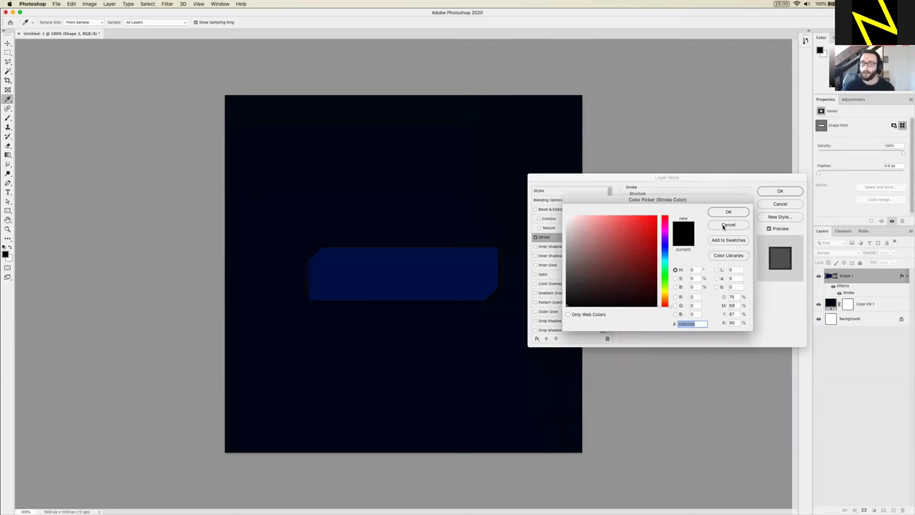
pyautogui.click(721, 226)
# Change the stroke's fill type to Gradient and set the gradient style to Reflected
pyautogui.click(659, 245)
pyautogui.click(658, 250)
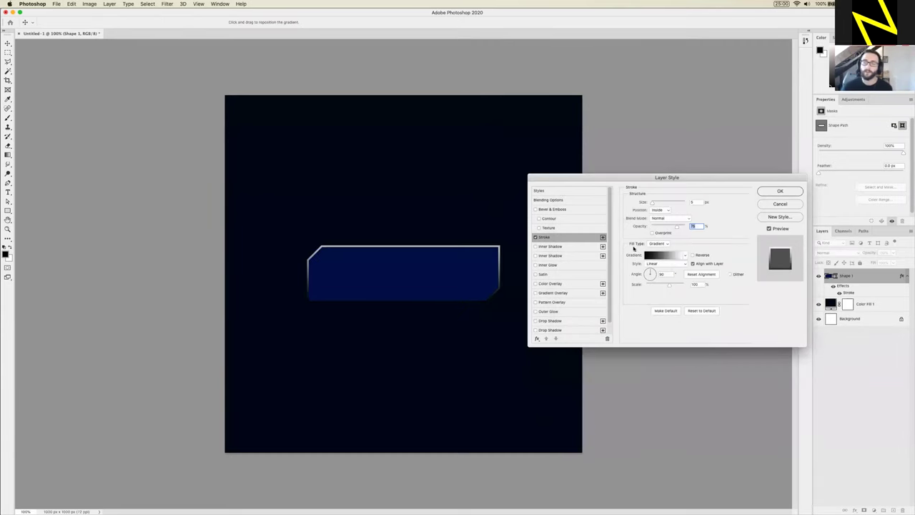
pyautogui.click(658, 243)
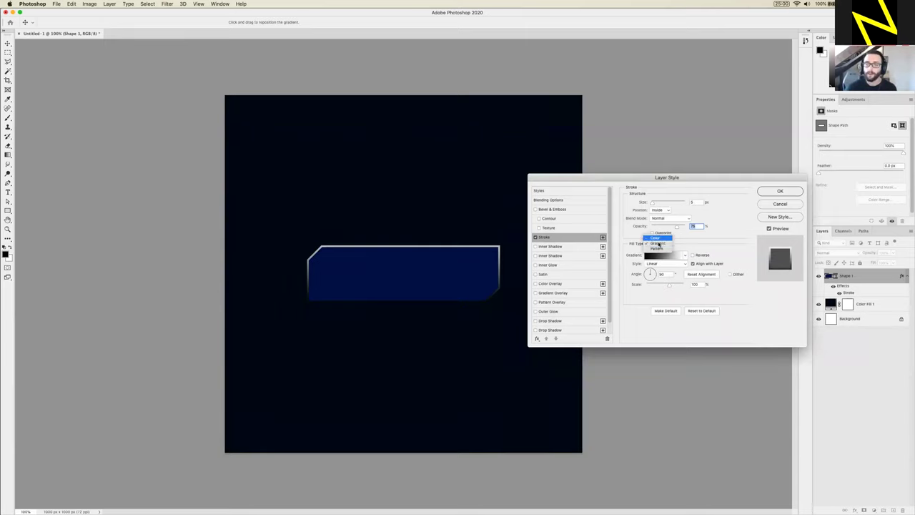
pyautogui.click(734, 255)
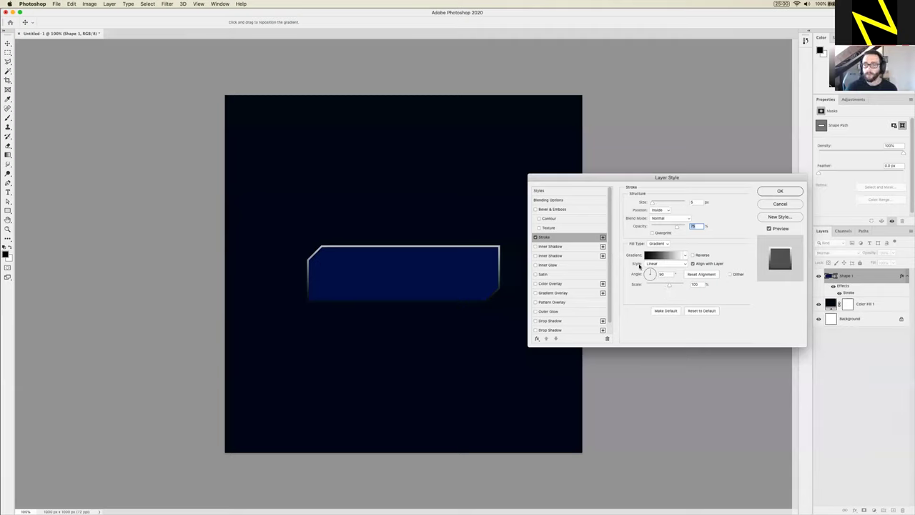
pyautogui.click(661, 267)
pyautogui.click(656, 279)
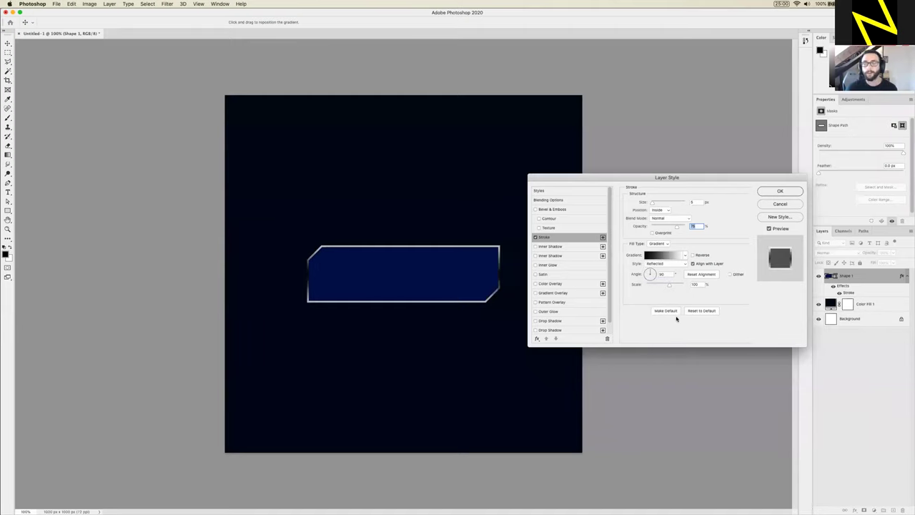
# Set the stroke gradient's angle to 0° and edit the gradient starting from the Basics preset Foreground to Background
pyautogui.press('Tab')
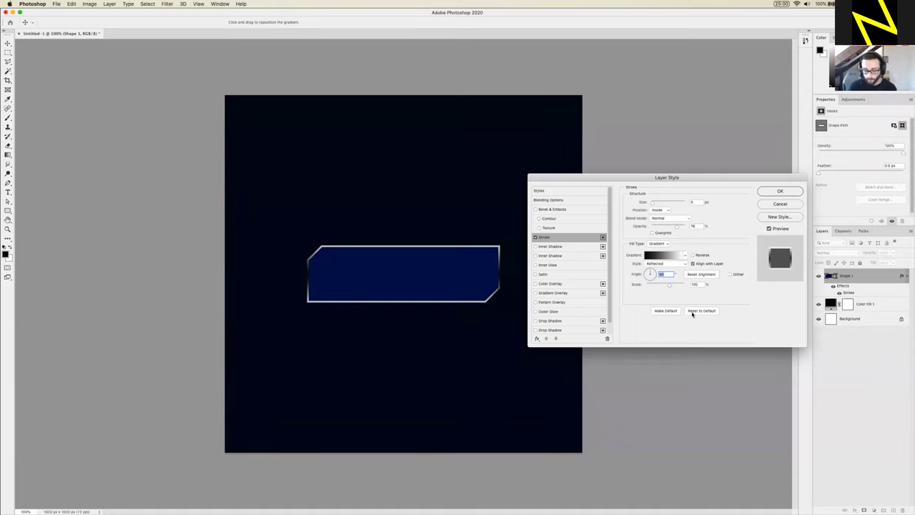
pyautogui.write('0')
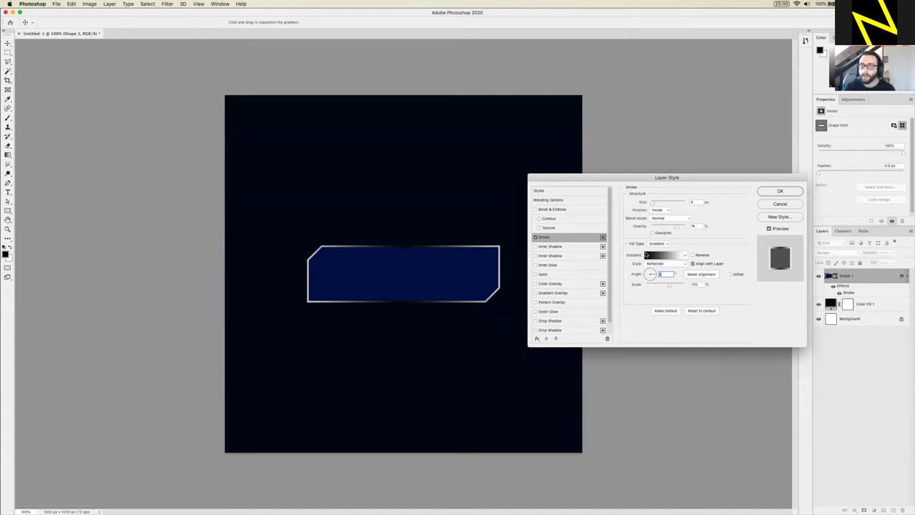
pyautogui.click(669, 256)
pyautogui.moveTo(274, 225)
pyautogui.mouseDown()
pyautogui.moveTo(682, 265)
pyautogui.moveTo(676, 111)
pyautogui.moveTo(670, 117)
pyautogui.mouseUp()
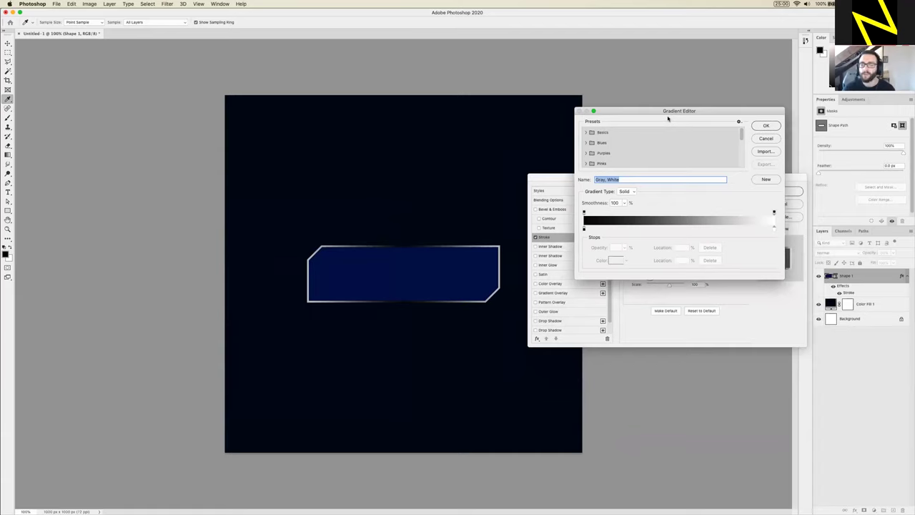
pyautogui.moveTo(778, 281); pyautogui.dragTo(761, 321)
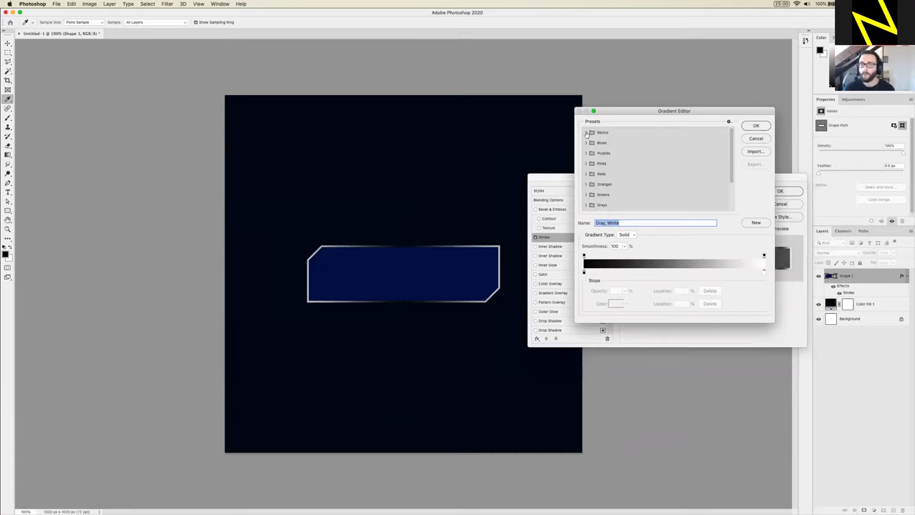
pyautogui.click(586, 134)
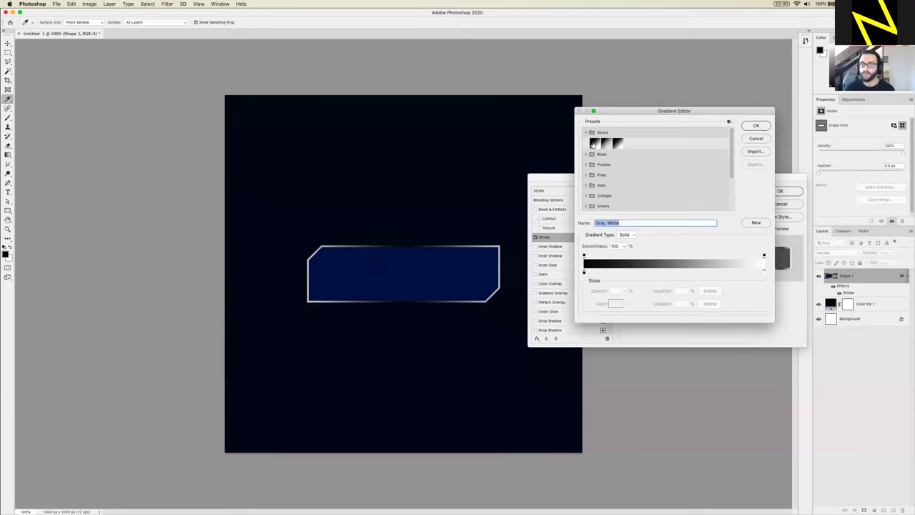
pyautogui.click(594, 146)
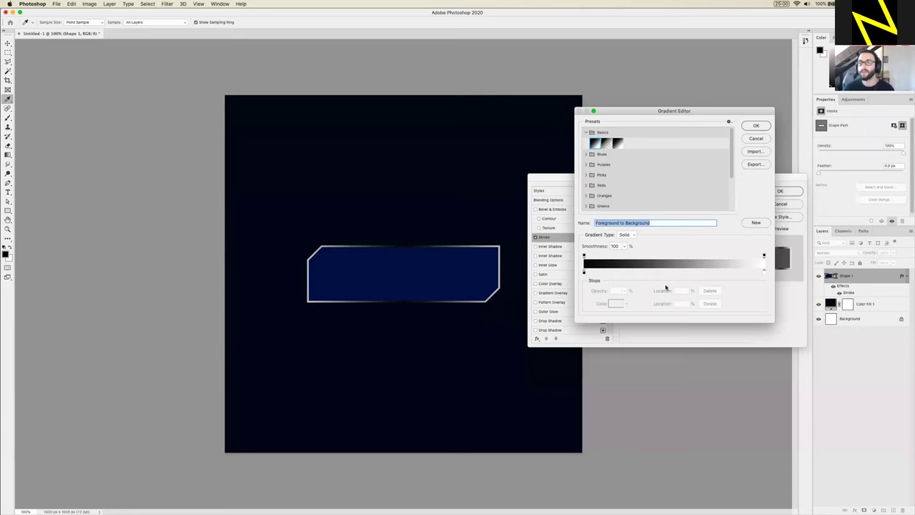
pyautogui.moveTo(642, 111); pyautogui.dragTo(619, 82)
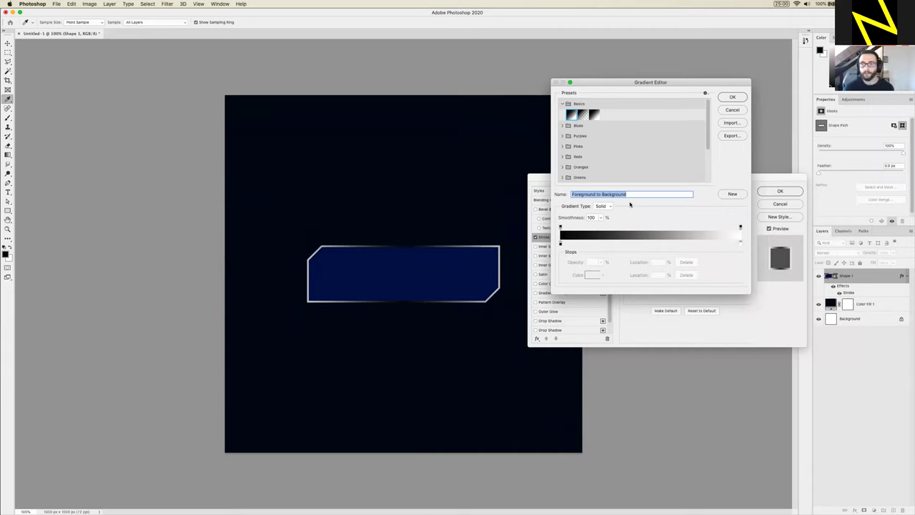
pyautogui.moveTo(603, 83); pyautogui.dragTo(604, 84)
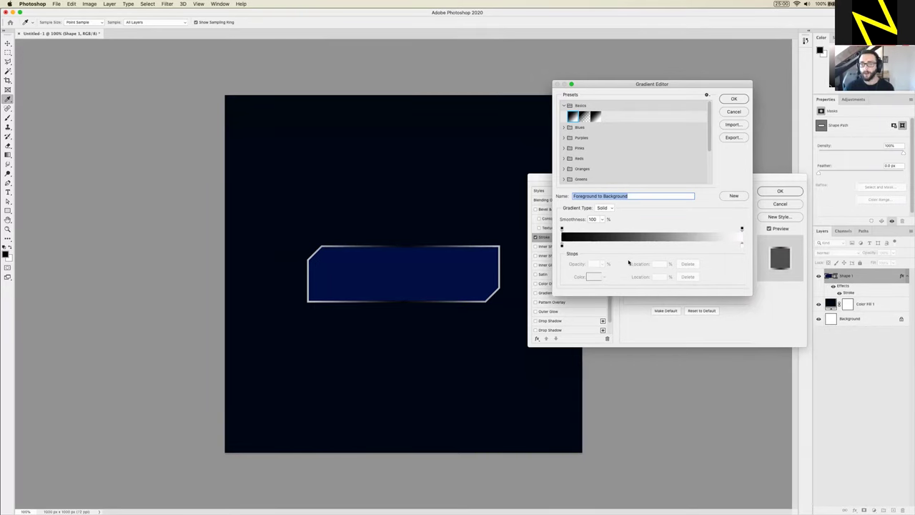
# Set the stroke gradient's colour stop at location 0% to blue #0050e3
pyautogui.moveTo(562, 247); pyautogui.dragTo(562, 246)
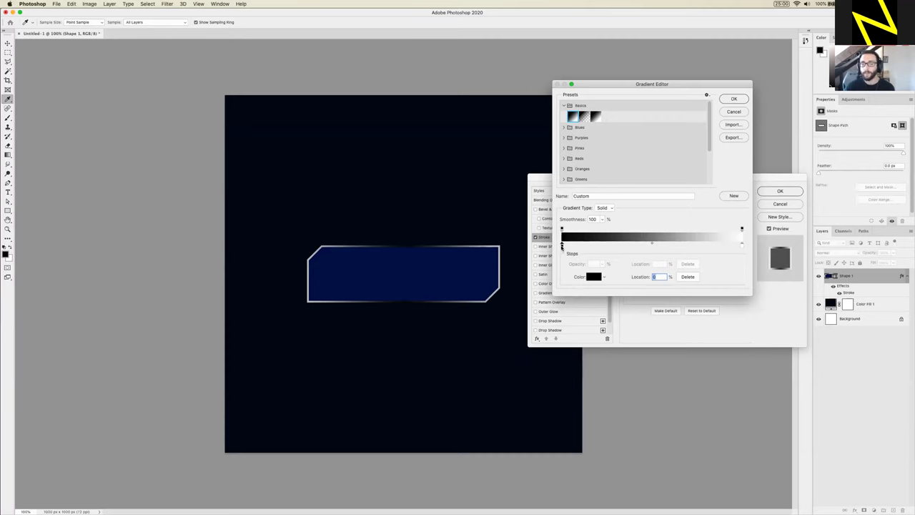
pyautogui.doubleClick(562, 247)
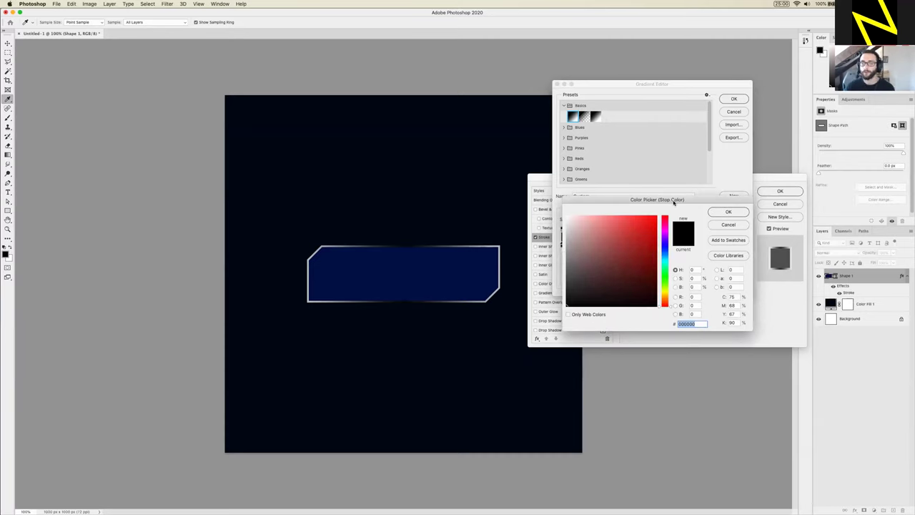
pyautogui.moveTo(680, 201); pyautogui.dragTo(441, 175)
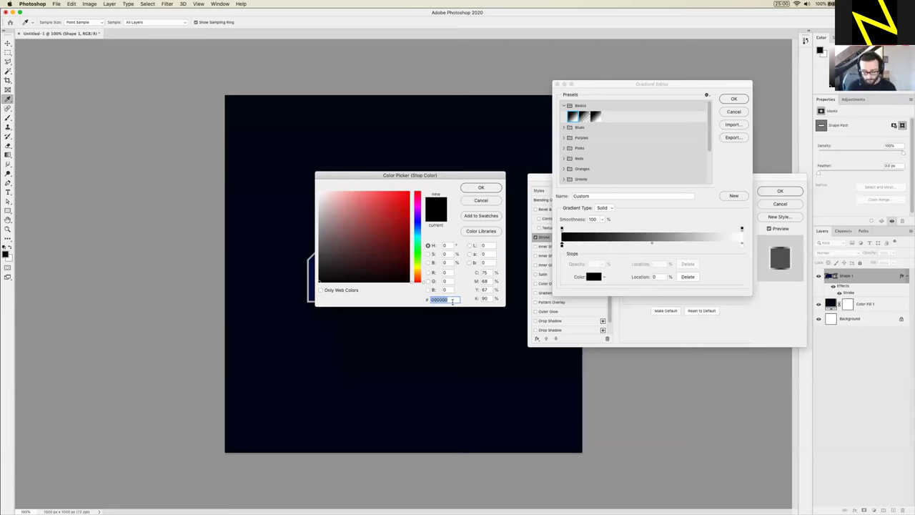
pyautogui.write('005')
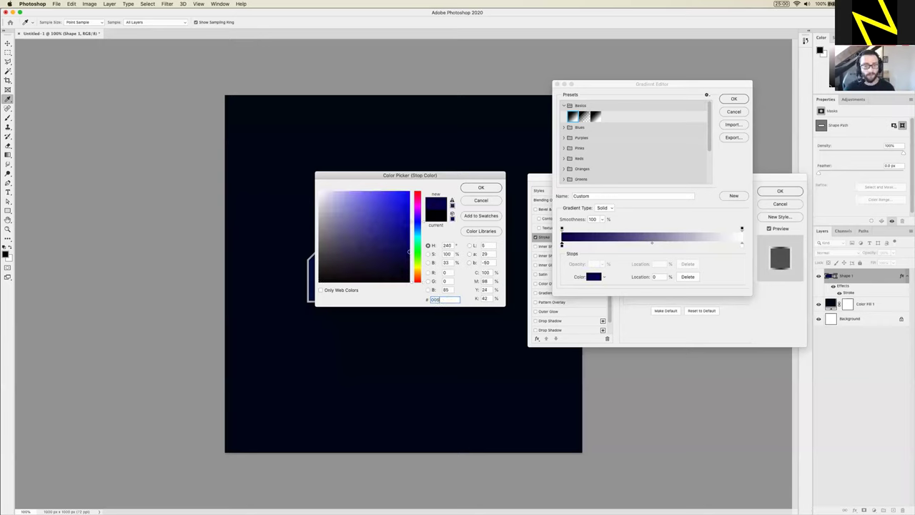
pyautogui.write('0e3')
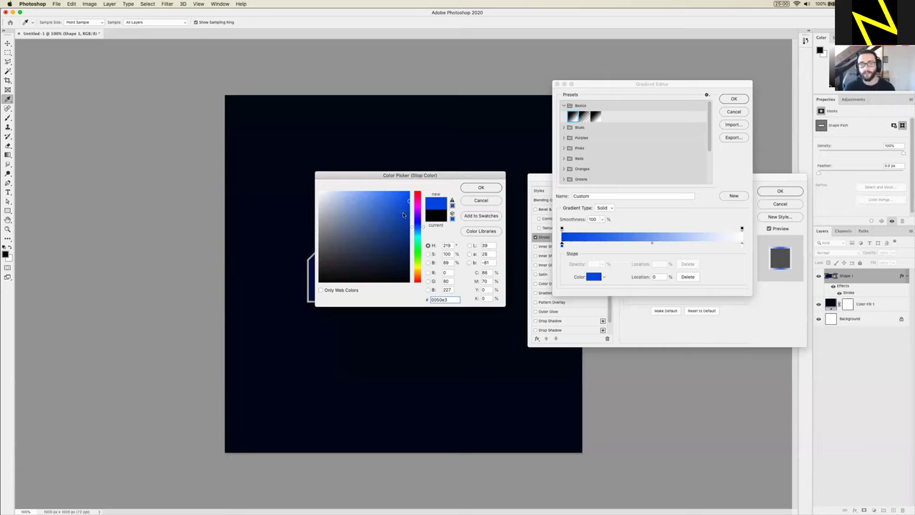
pyautogui.click(483, 188)
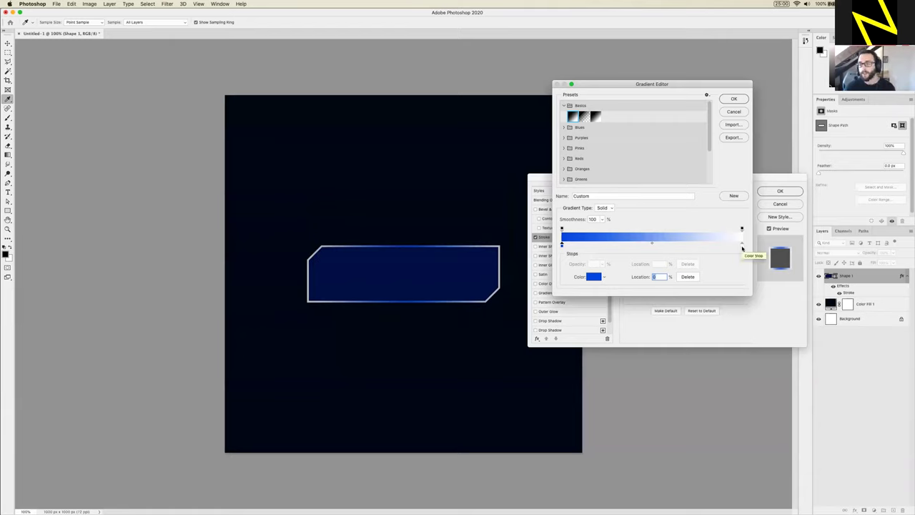
# Set the stroke gradient's colour stop at location 100% to light blue #279cff
pyautogui.doubleClick(742, 246)
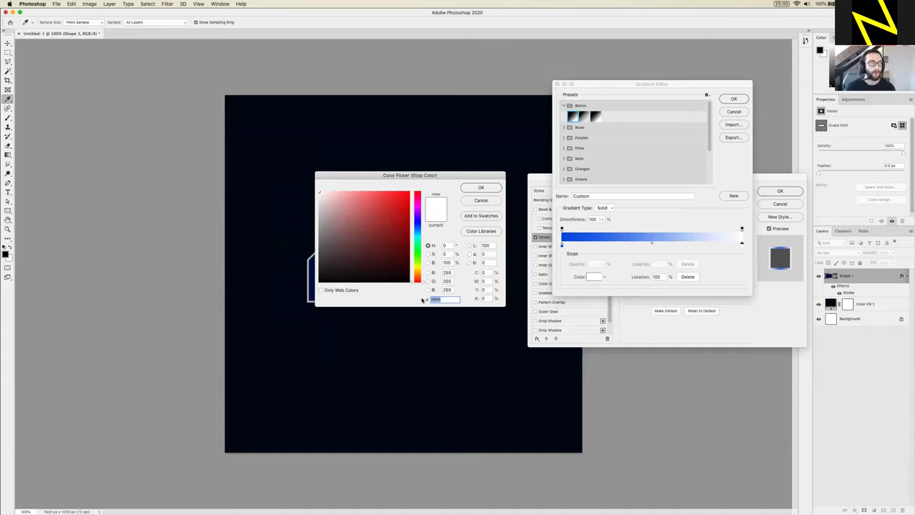
pyautogui.write('27')
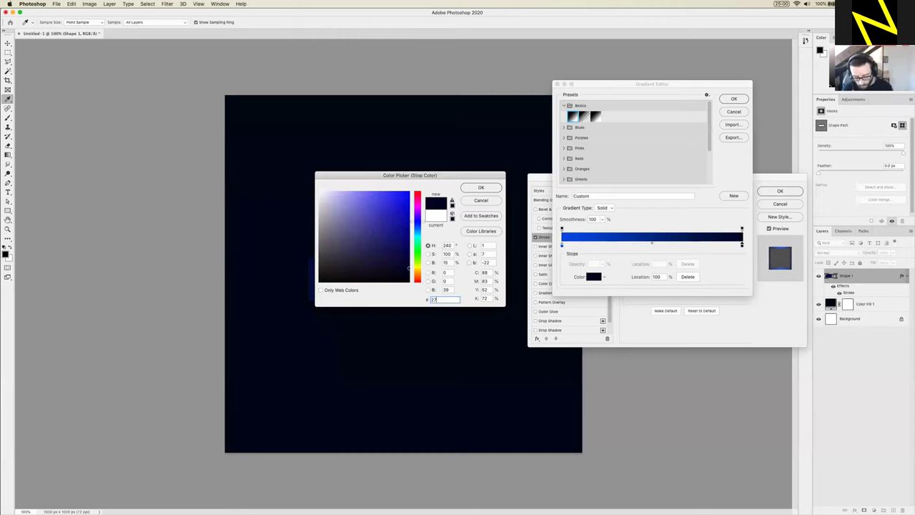
pyautogui.write('9cff')
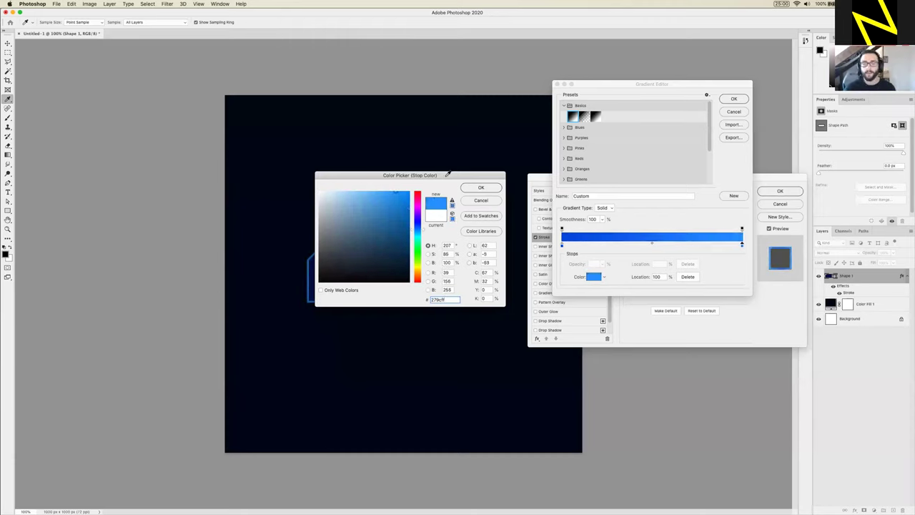
pyautogui.moveTo(449, 175); pyautogui.dragTo(458, 336)
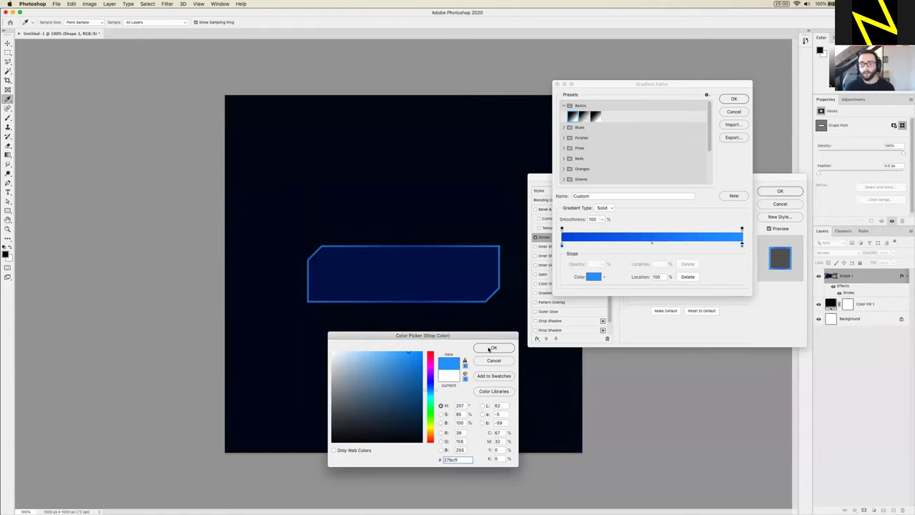
pyautogui.click(493, 349)
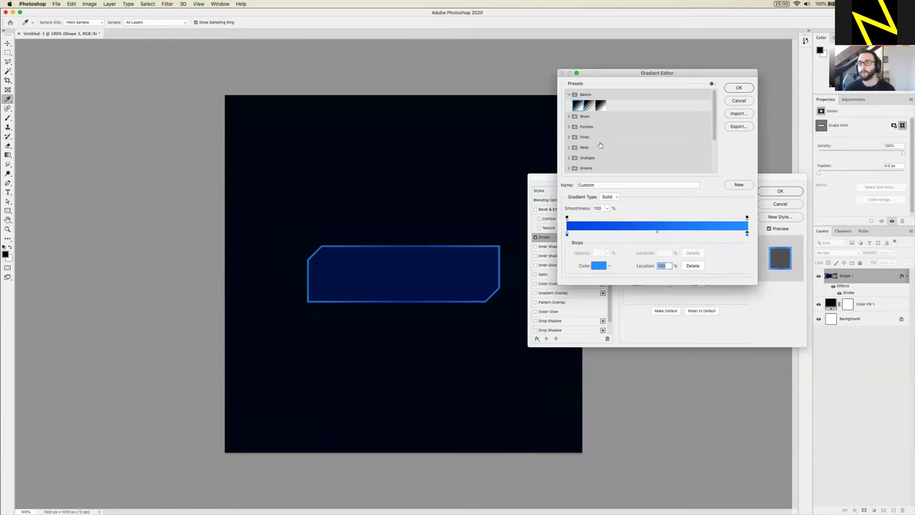
# Accept the edited two-blue gradient and reverse its direction in the stroke settings
pyautogui.moveTo(646, 80); pyautogui.dragTo(611, 78)
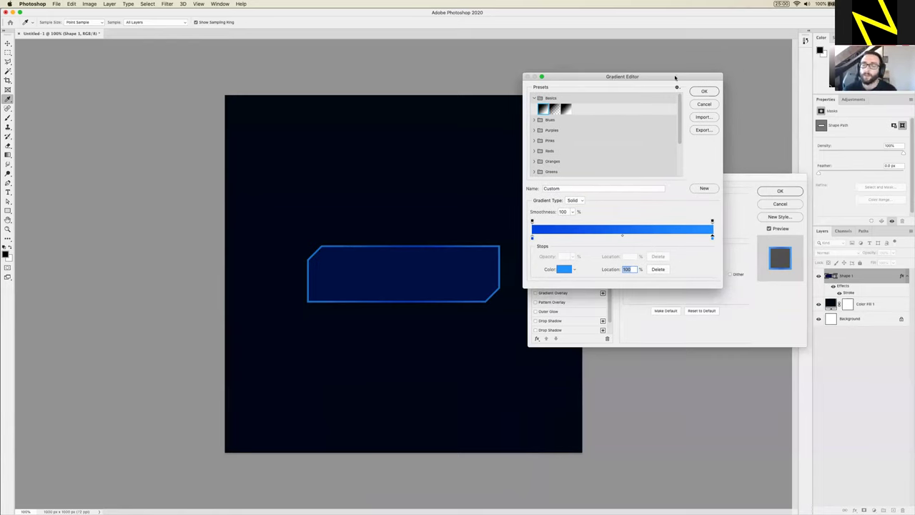
pyautogui.press('Return')
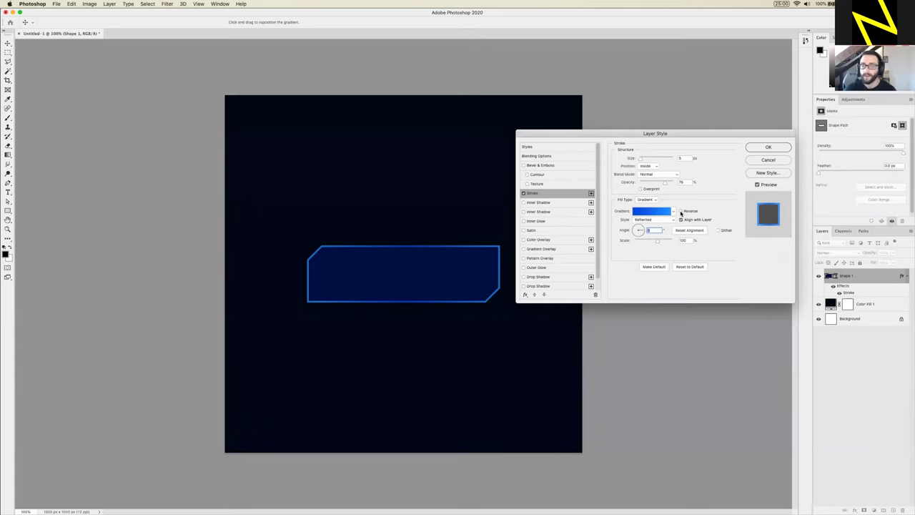
pyautogui.click(681, 211)
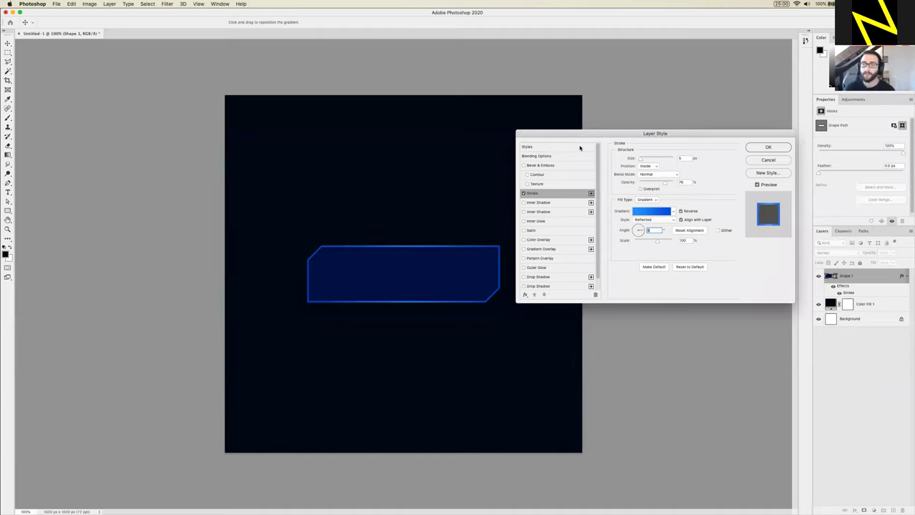
pyautogui.moveTo(588, 135); pyautogui.dragTo(587, 137)
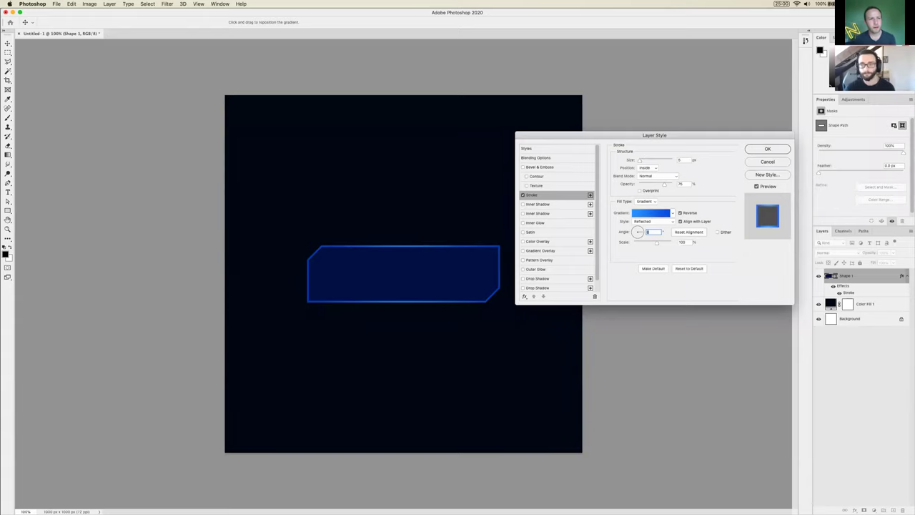
pyautogui.moveTo(611, 134); pyautogui.dragTo(601, 140)
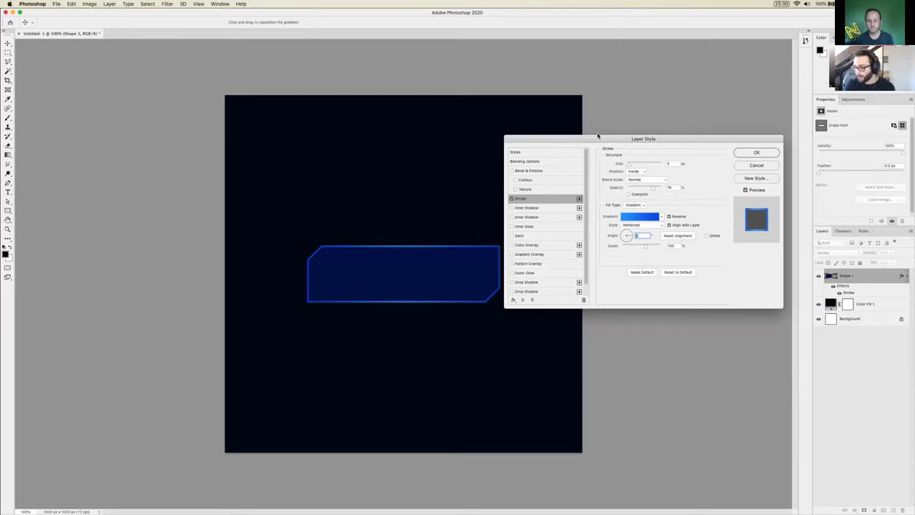
pyautogui.moveTo(598, 136); pyautogui.dragTo(591, 64)
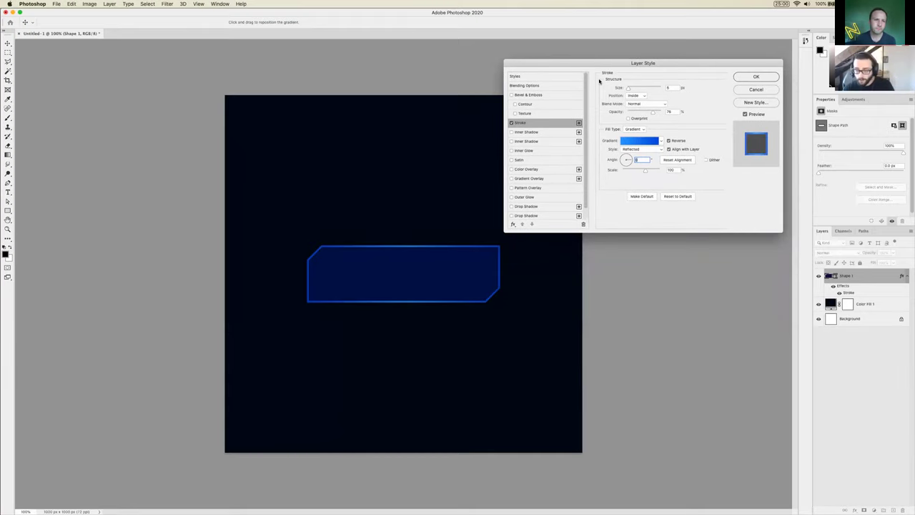
pyautogui.moveTo(609, 62); pyautogui.dragTo(614, 55)
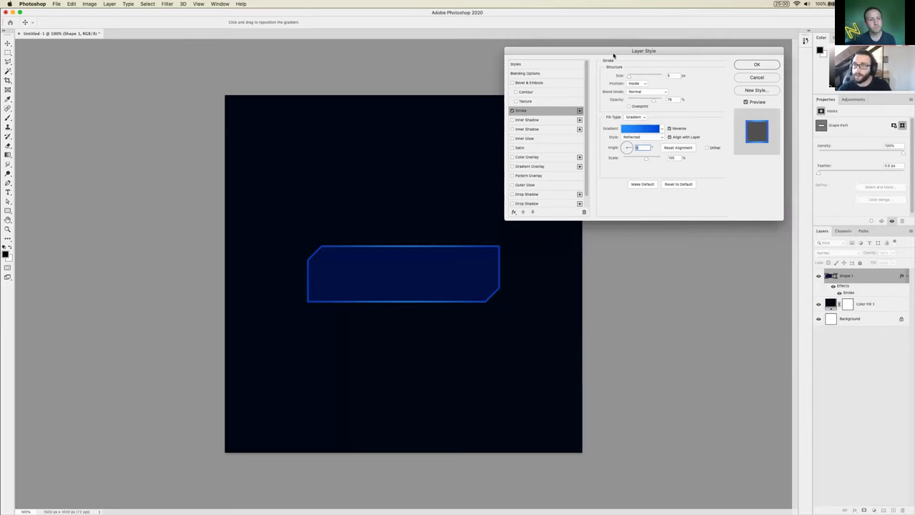
pyautogui.moveTo(607, 54); pyautogui.dragTo(608, 52)
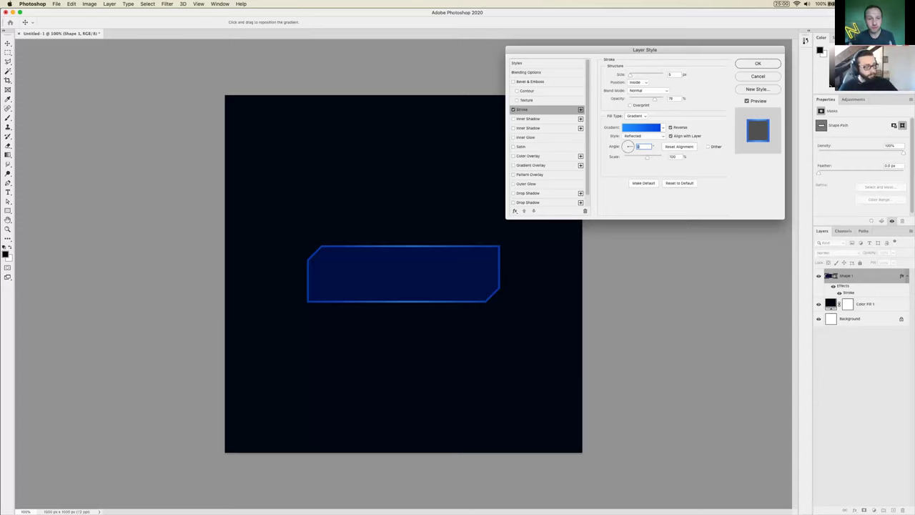
pyautogui.moveTo(643, 50); pyautogui.dragTo(646, 54)
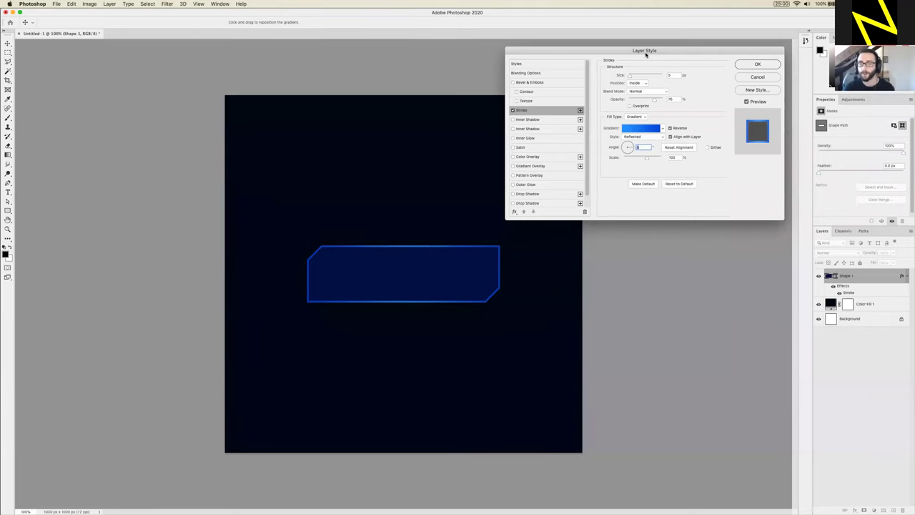
pyautogui.moveTo(646, 54); pyautogui.dragTo(642, 55)
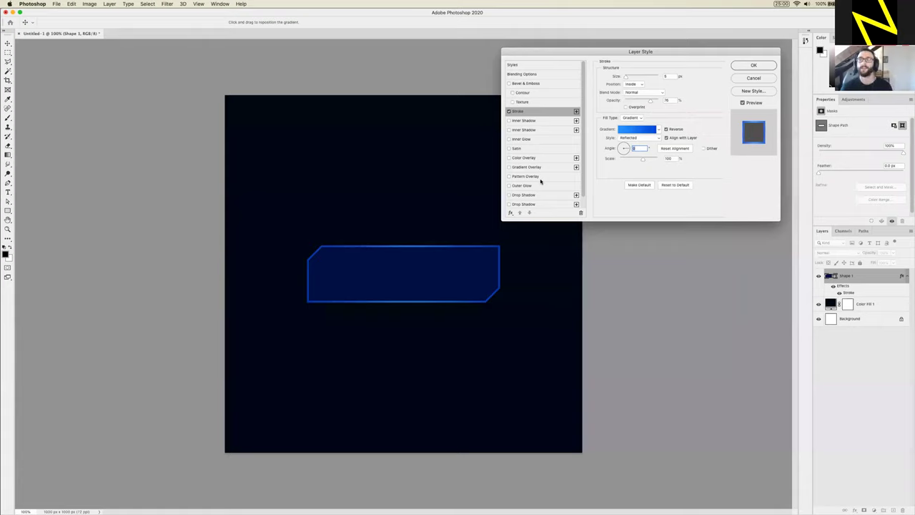
# Apply the stroke, reopen the shape's layer style, add an Outer Glow effect and reset its settings to their defaults
pyautogui.click(744, 67)
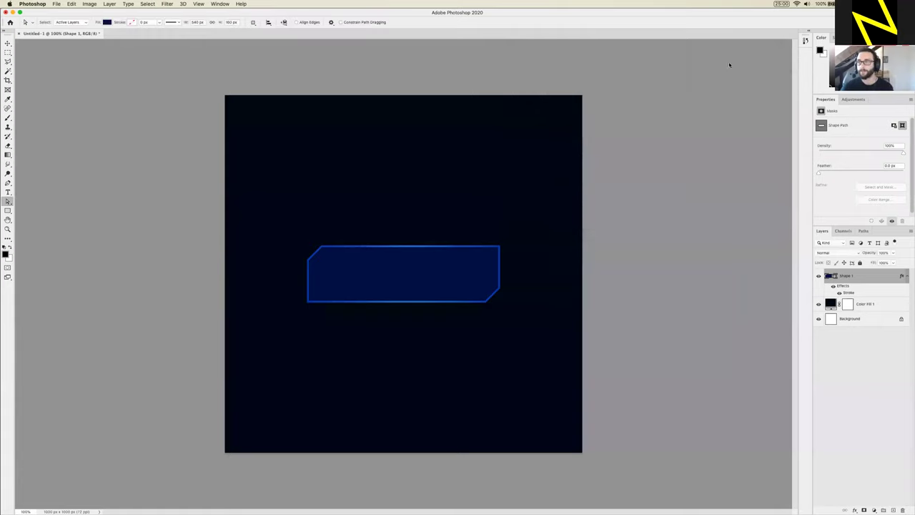
pyautogui.doubleClick(870, 277)
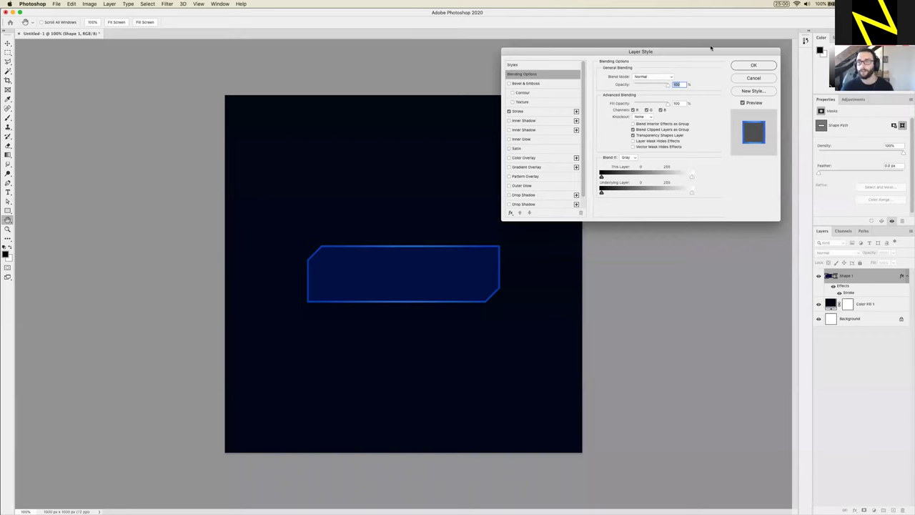
pyautogui.moveTo(594, 64); pyautogui.dragTo(588, 76)
pyautogui.scroll(-1, 541, 166)
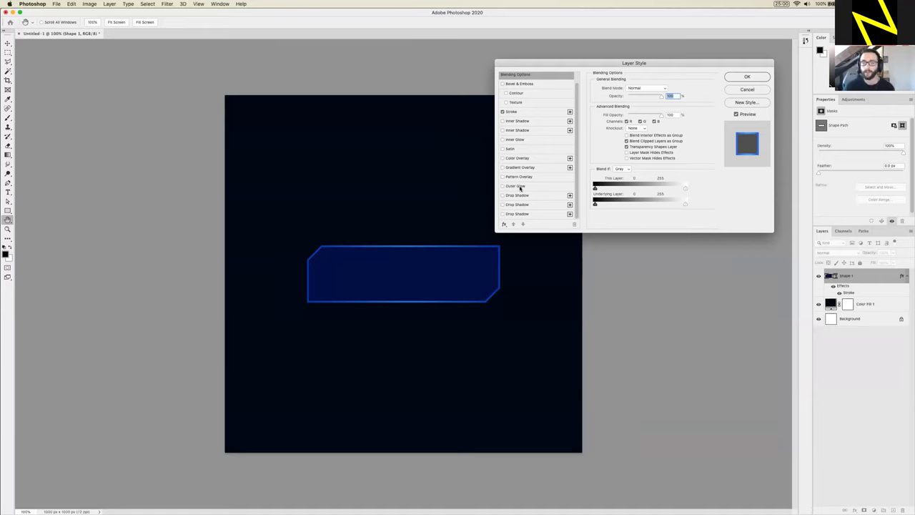
pyautogui.click(516, 187)
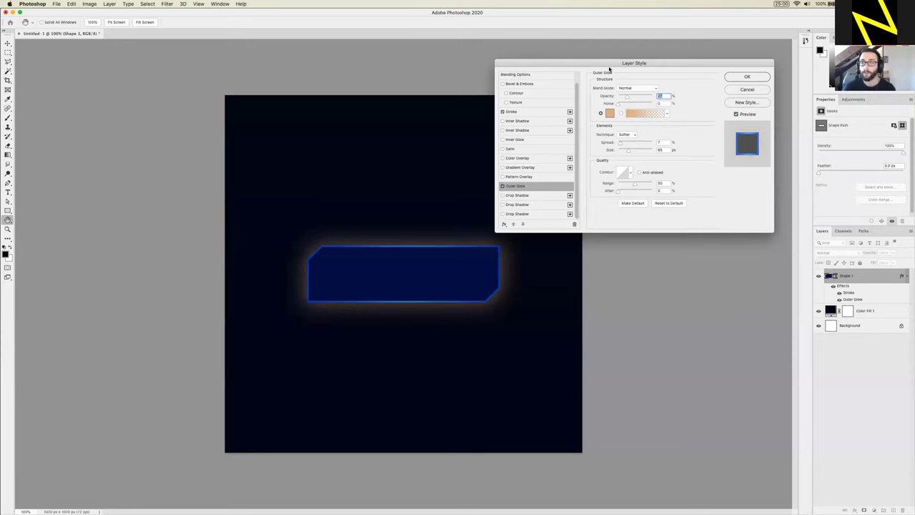
pyautogui.moveTo(610, 64); pyautogui.dragTo(608, 69)
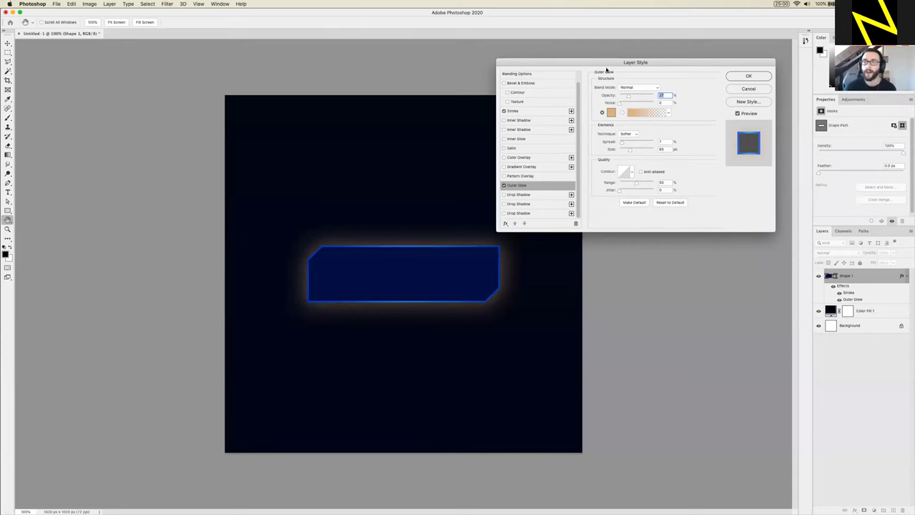
pyautogui.click(670, 206)
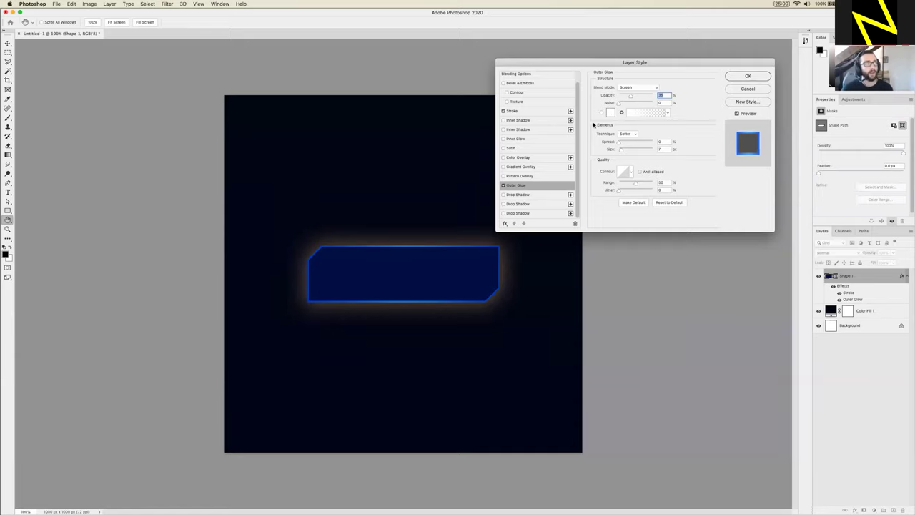
# Give the outer glow a solid colour, the Normal blend mode and 25% opacity
pyautogui.click(603, 113)
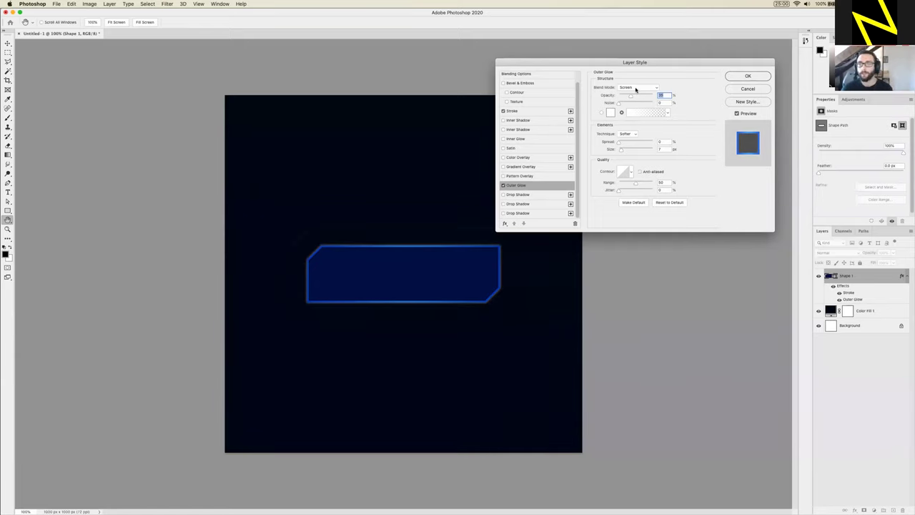
pyautogui.click(636, 89)
pyautogui.click(631, 37)
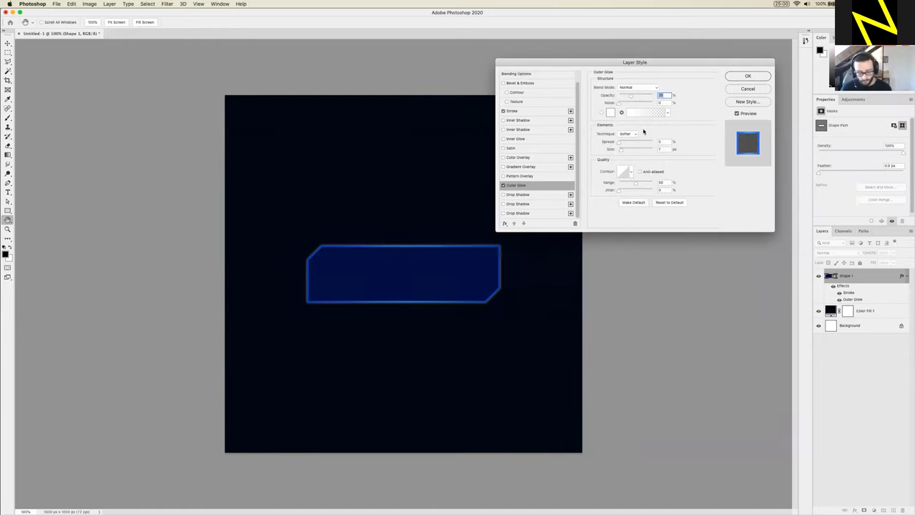
pyautogui.hotkey('shift', 'Down')
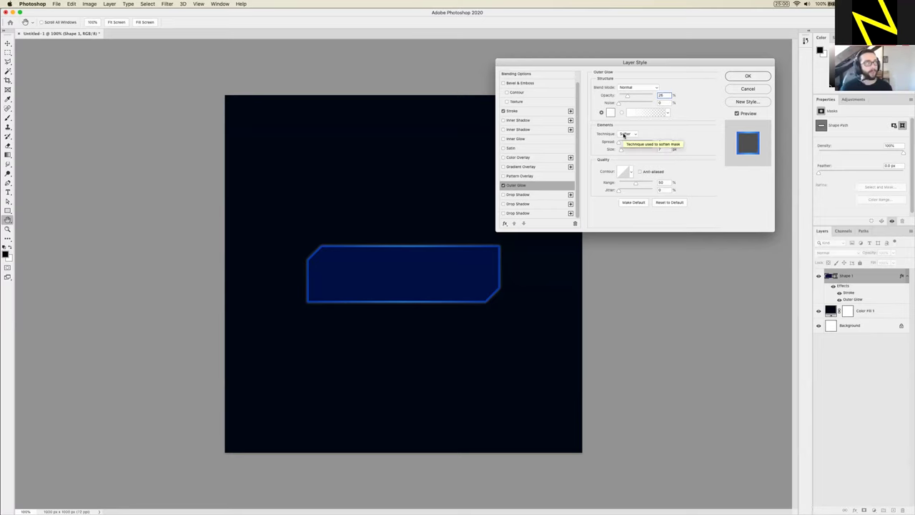
# Set the outer glow's size to 62 px
pyautogui.click(665, 142)
pyautogui.click(665, 149)
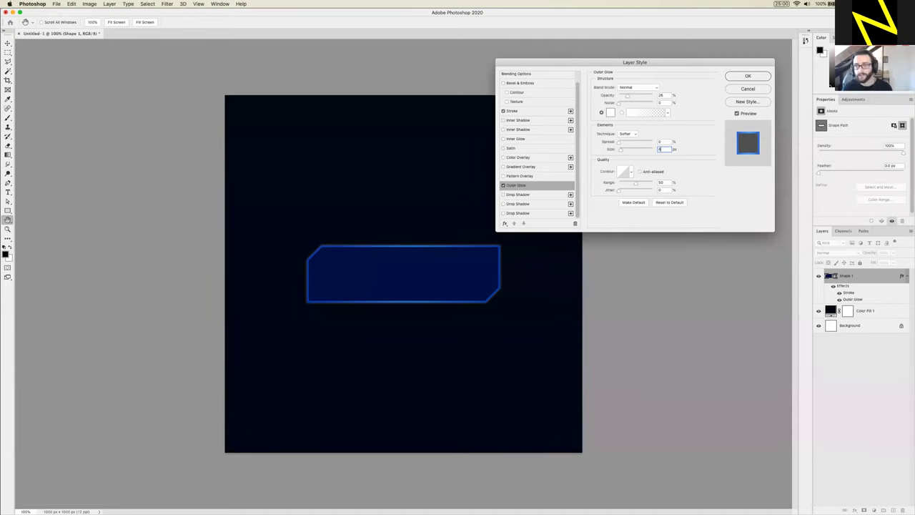
pyautogui.hotkey('shift', 'Up')
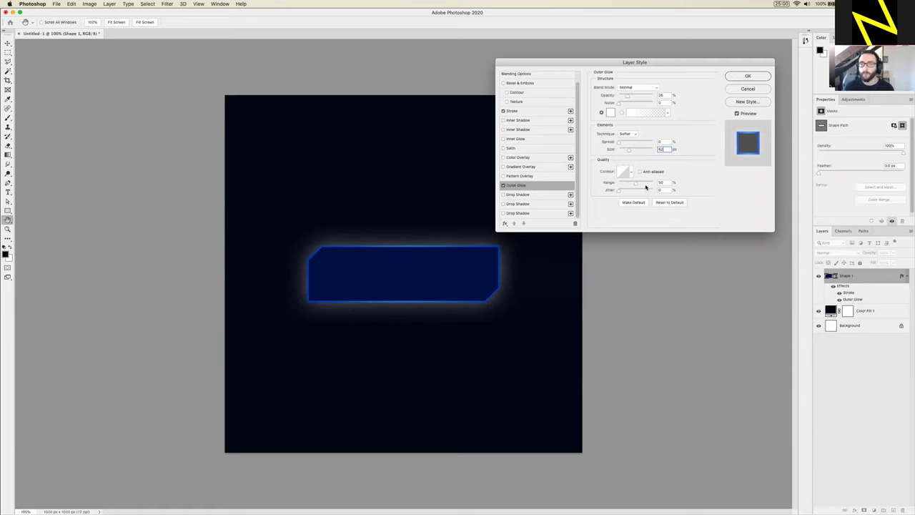
# Set the outer glow's colour to blue #0053cf
pyautogui.click(610, 113)
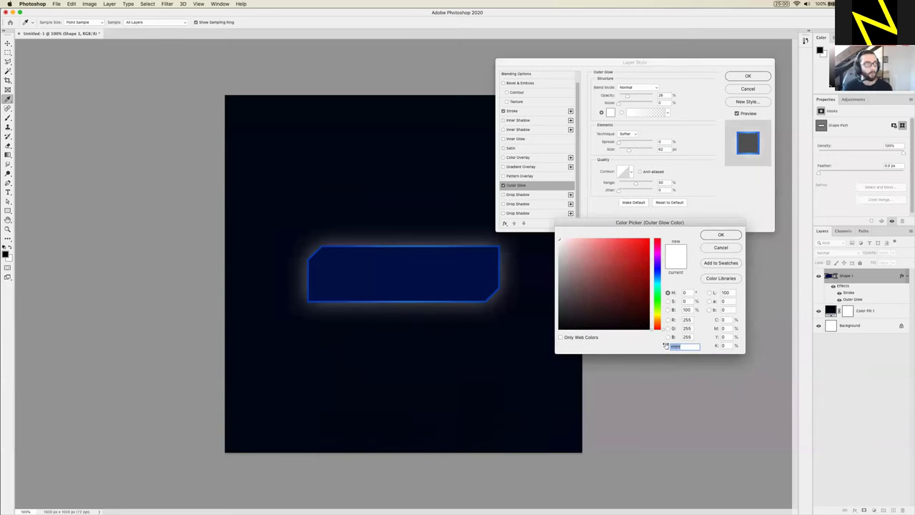
pyautogui.write('000000')
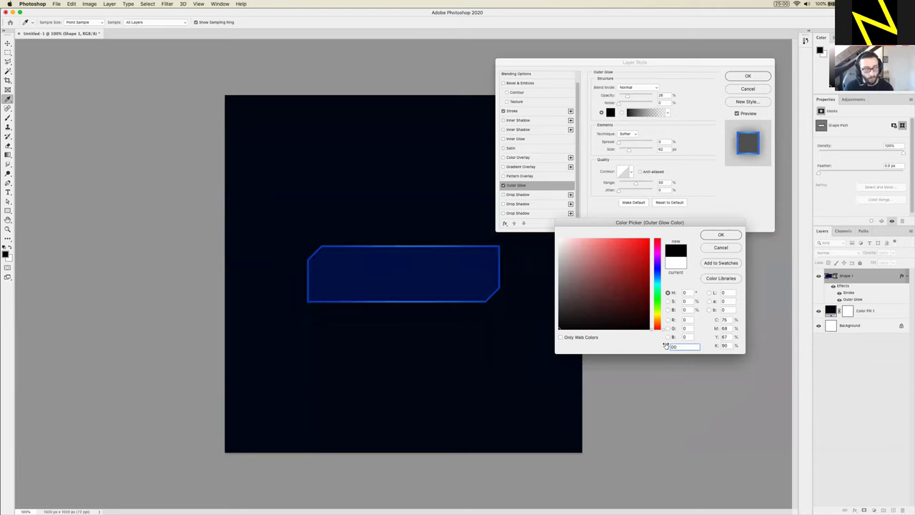
pyautogui.write('063c')
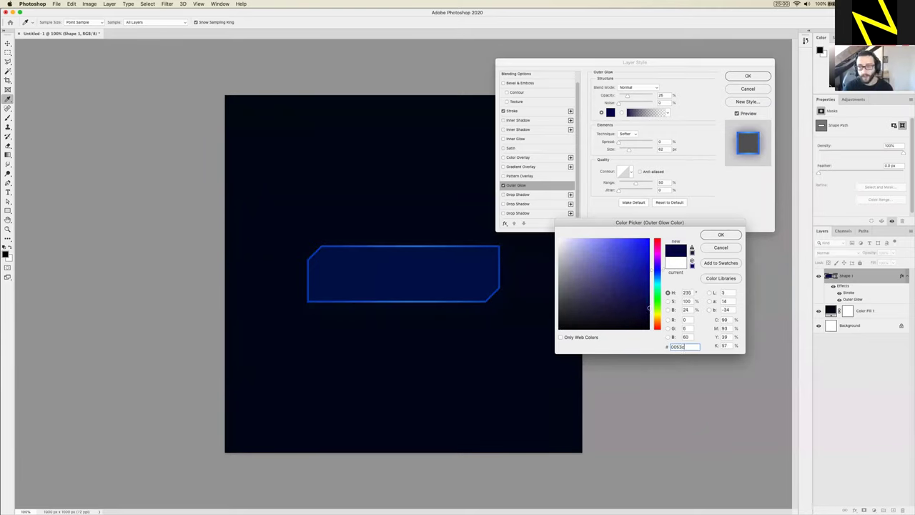
pyautogui.write('f')
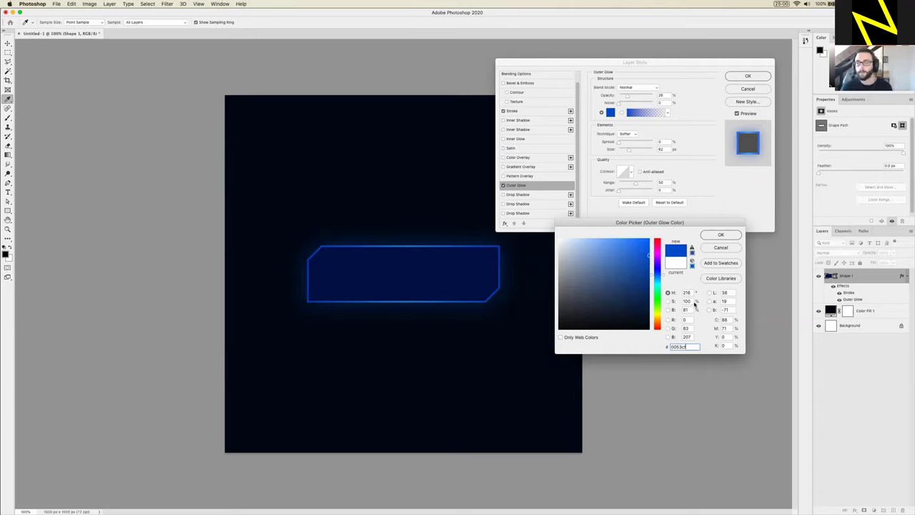
pyautogui.click(720, 235)
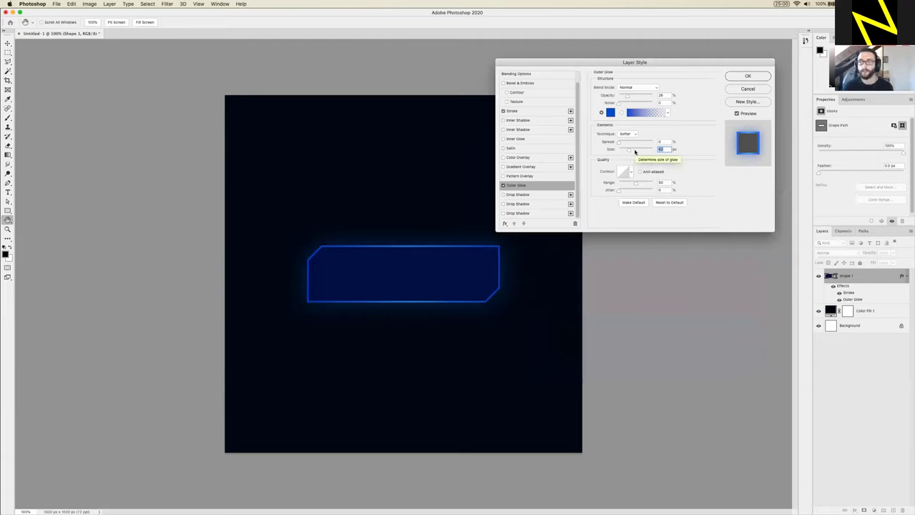
# Add an Inner Glow effect to the shape and set its blend mode to Overlay
pyautogui.moveTo(624, 63); pyautogui.dragTo(626, 60)
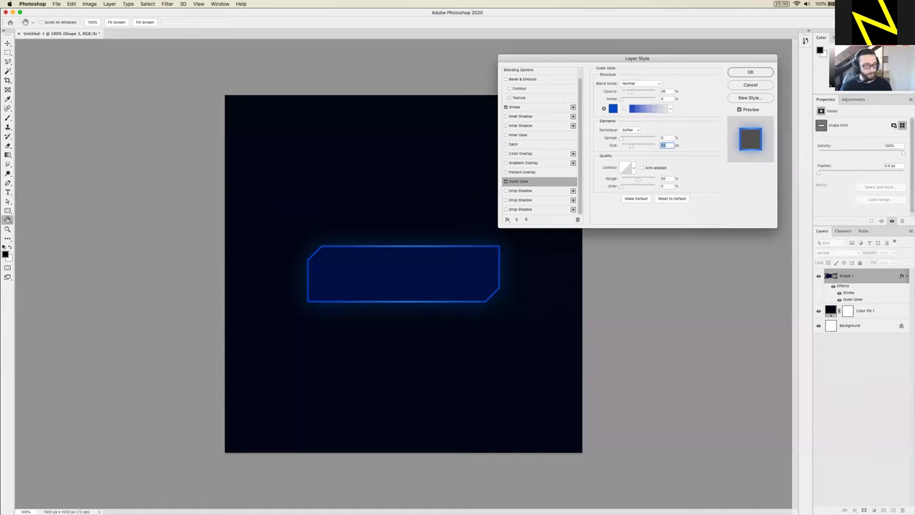
pyautogui.moveTo(549, 58); pyautogui.dragTo(555, 55)
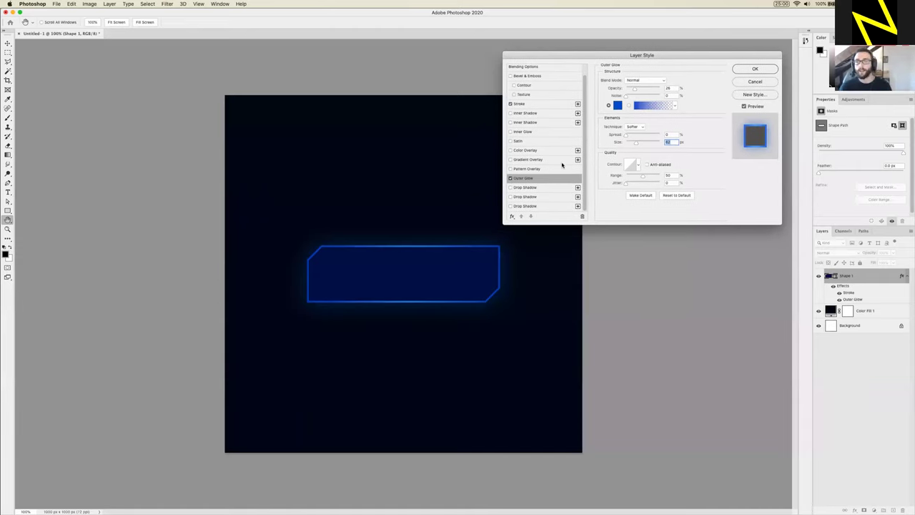
pyautogui.scroll(1, 556, 165)
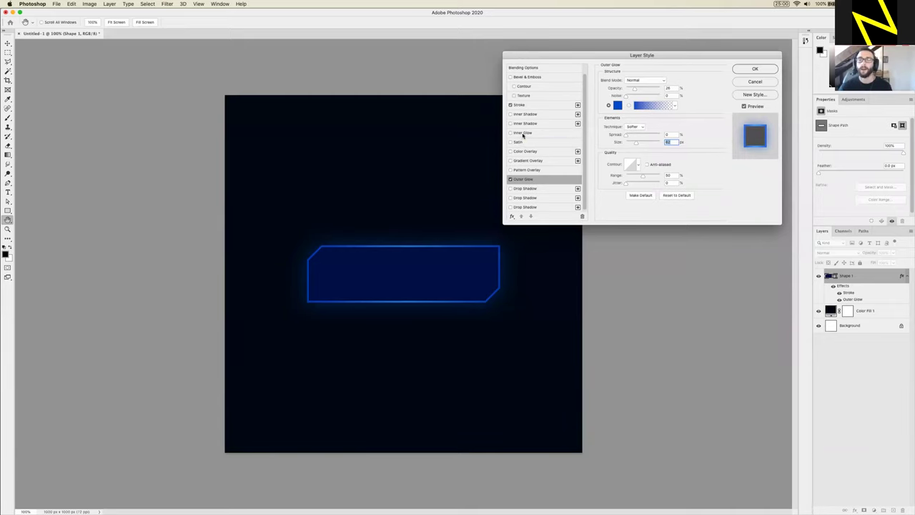
pyautogui.click(523, 133)
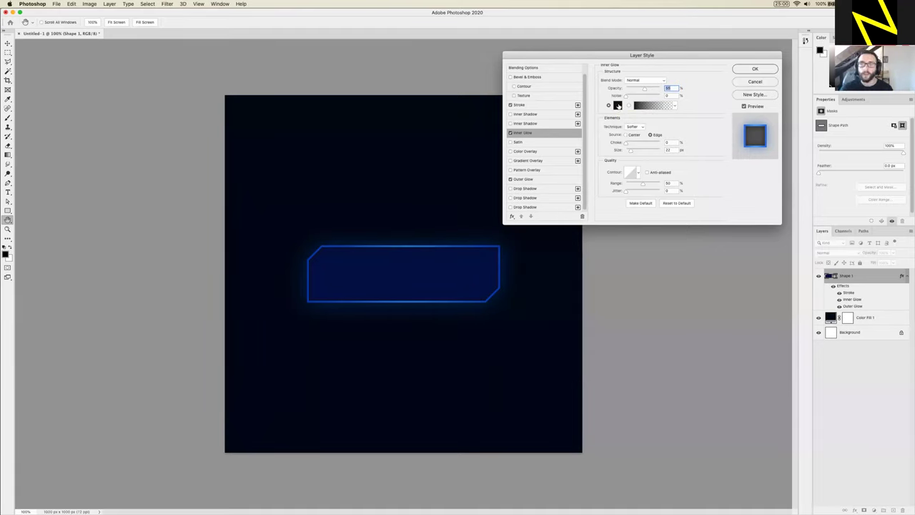
pyautogui.click(636, 82)
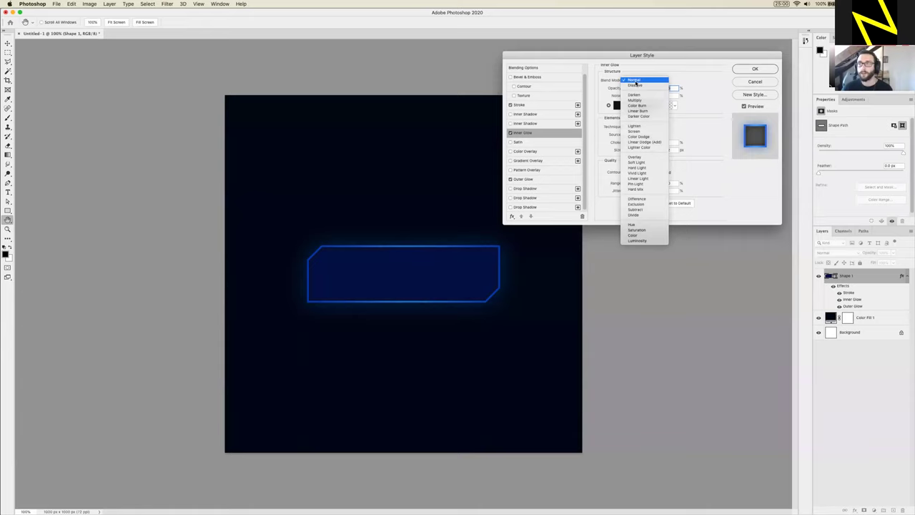
pyautogui.click(645, 159)
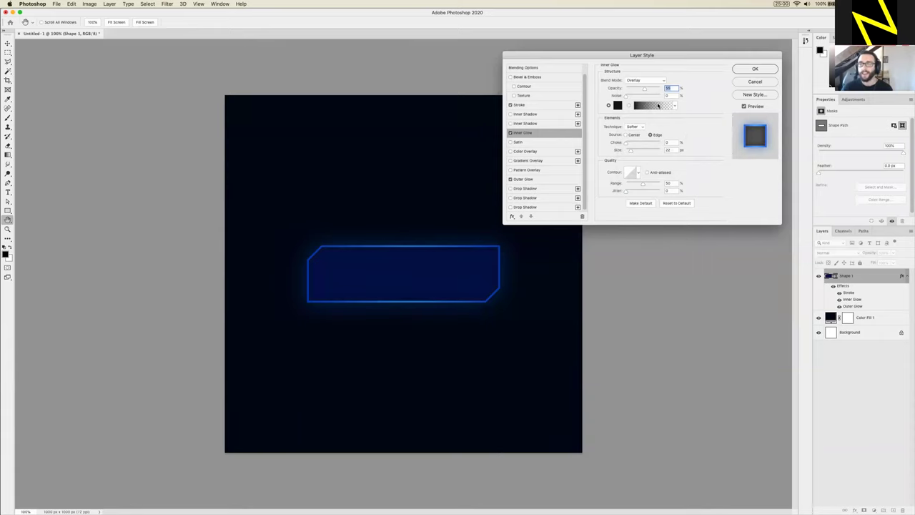
# Set the inner glow's opacity to 100%
pyautogui.moveTo(641, 56); pyautogui.dragTo(640, 52)
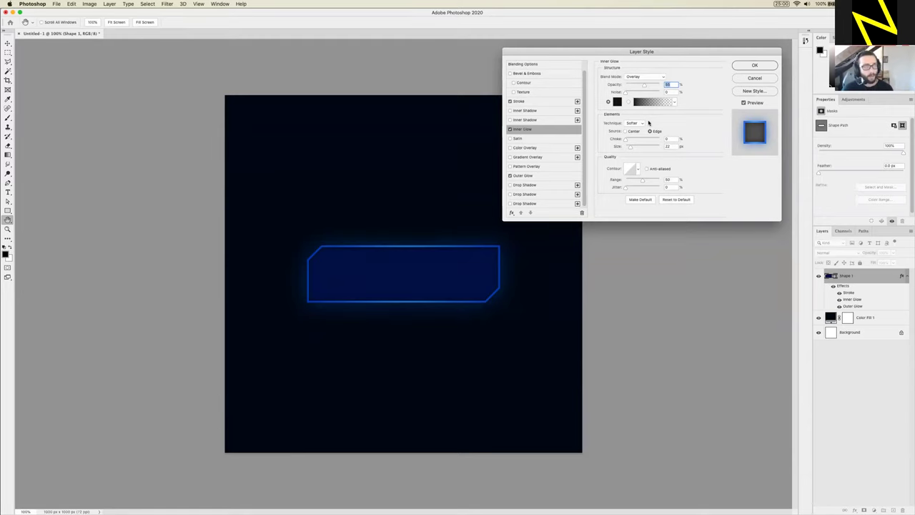
pyautogui.write('50')
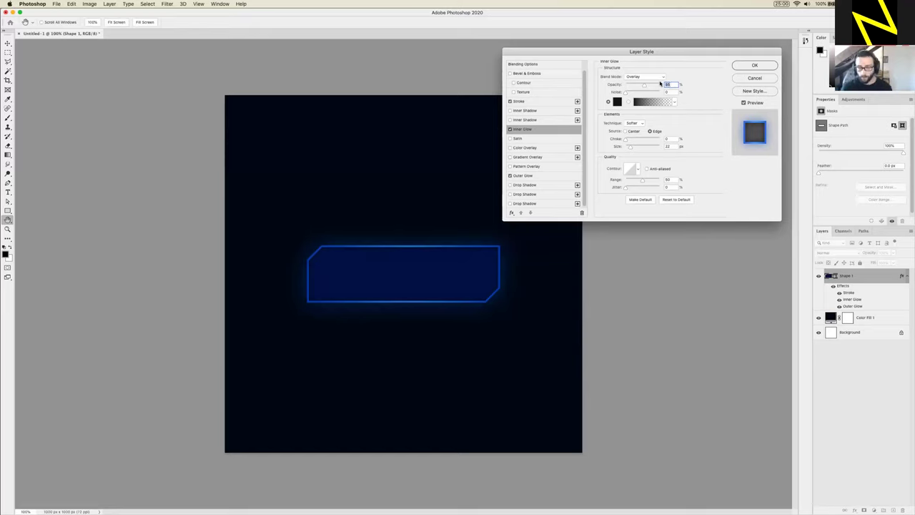
pyautogui.write('100')
pyautogui.click(672, 92)
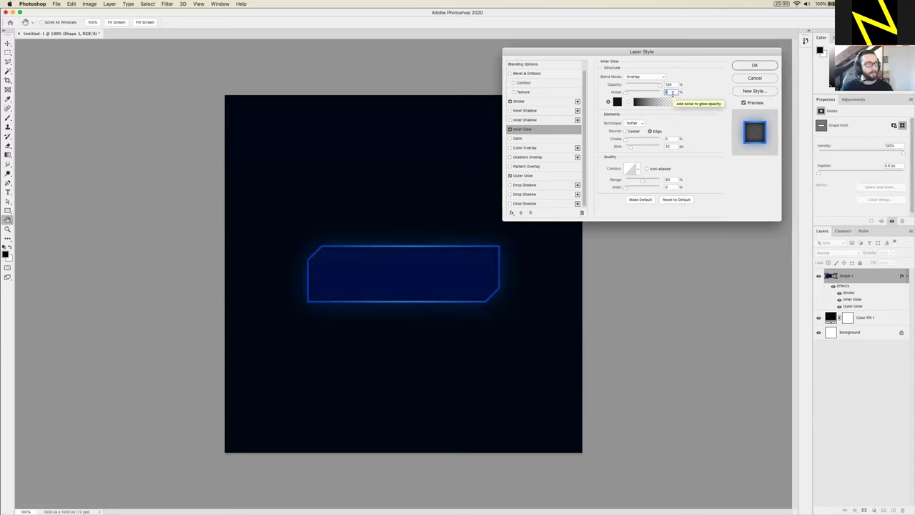
# Set the inner glow's colour to cyan #00f6ff
pyautogui.click(617, 102)
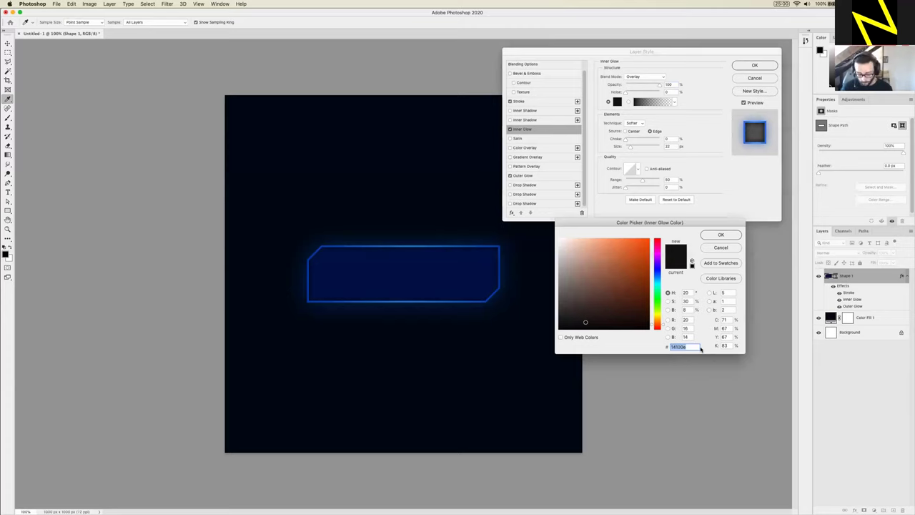
pyautogui.write('00f')
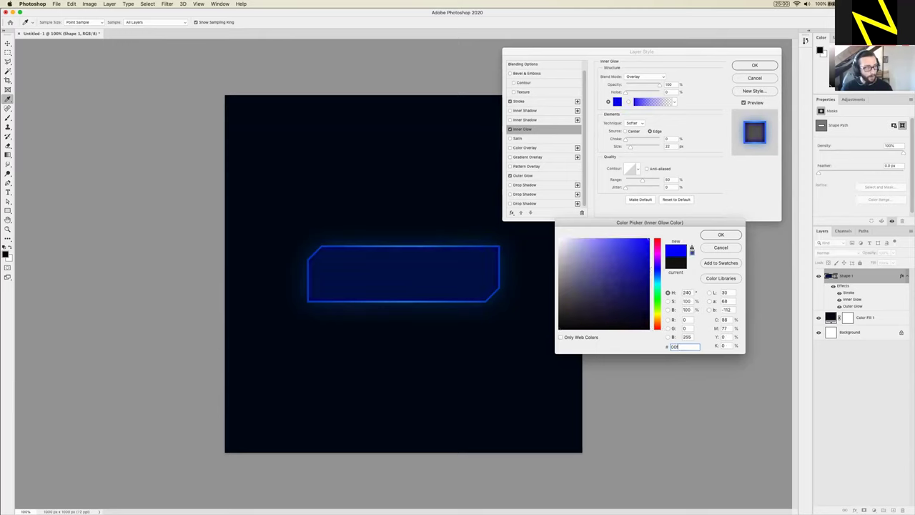
pyautogui.write('6ff')
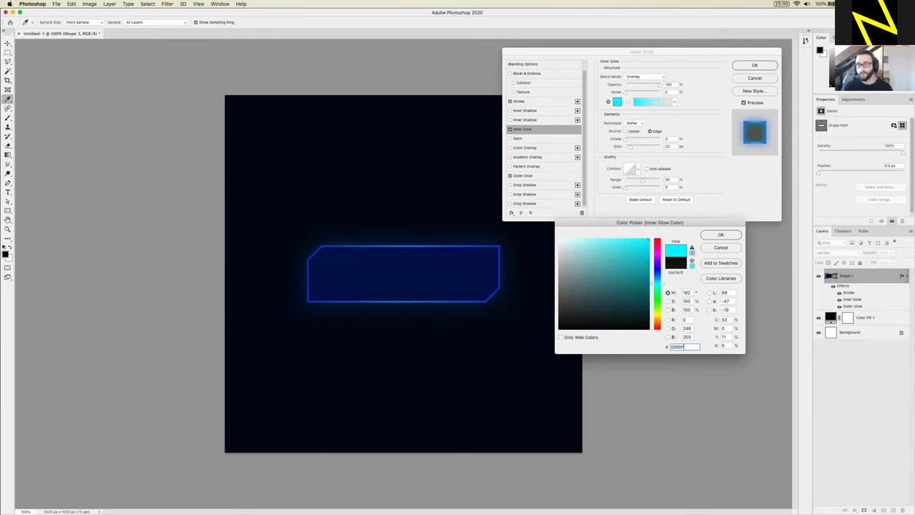
pyautogui.moveTo(616, 223); pyautogui.dragTo(583, 235)
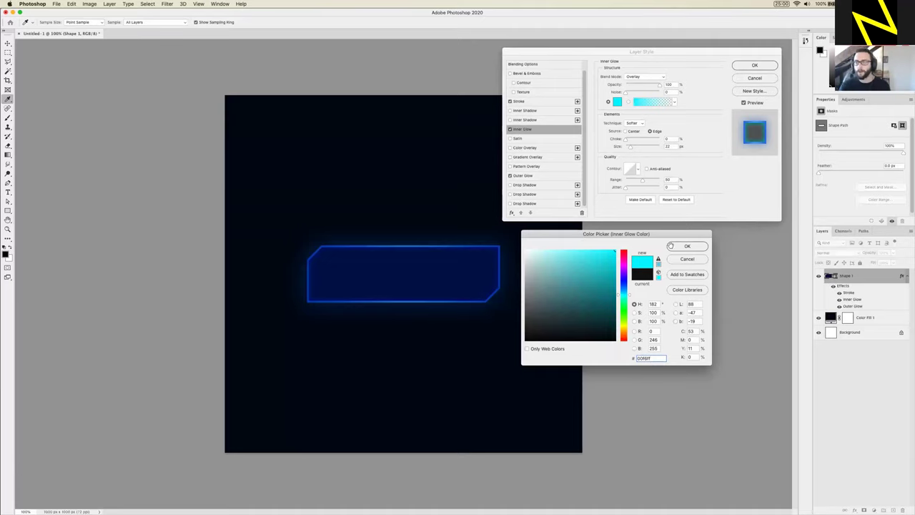
pyautogui.click(685, 246)
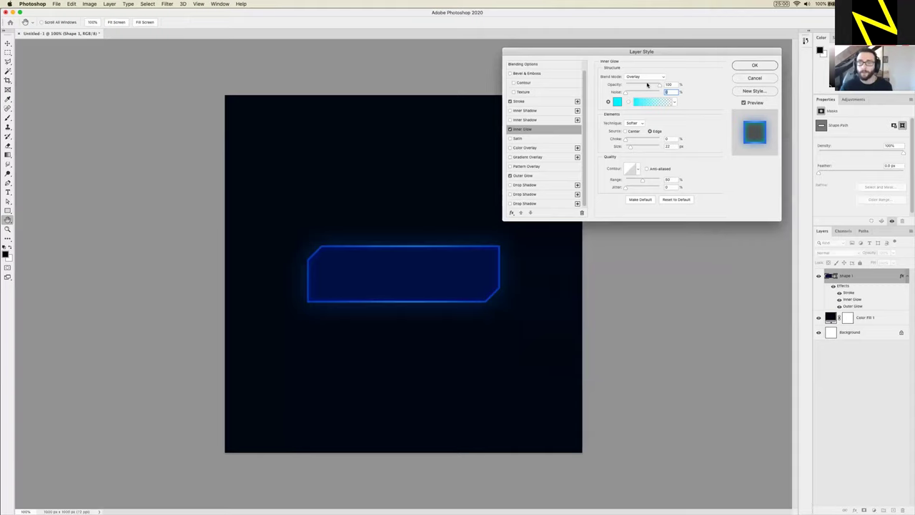
# Try the Center source for the inner glow, return it to Edge, and enlarge the glow to about 65 px
pyautogui.click(635, 132)
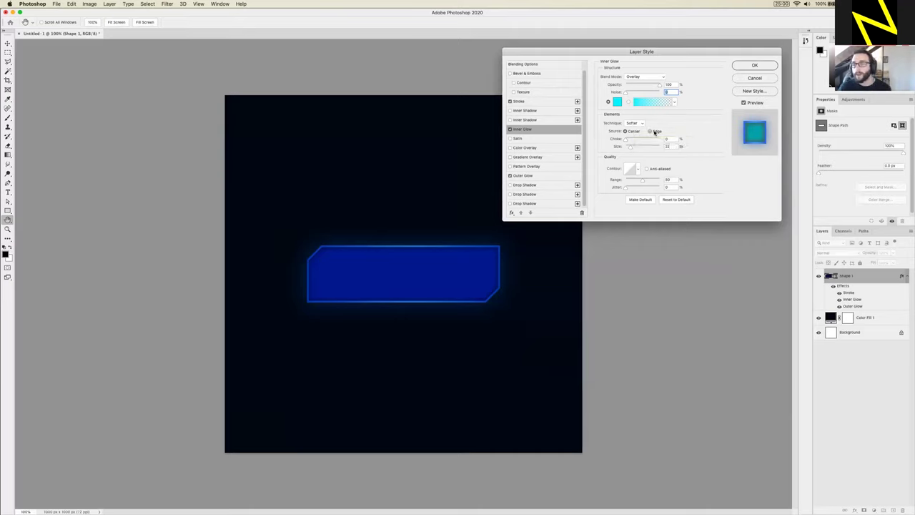
pyautogui.click(655, 132)
pyautogui.doubleClick(669, 139)
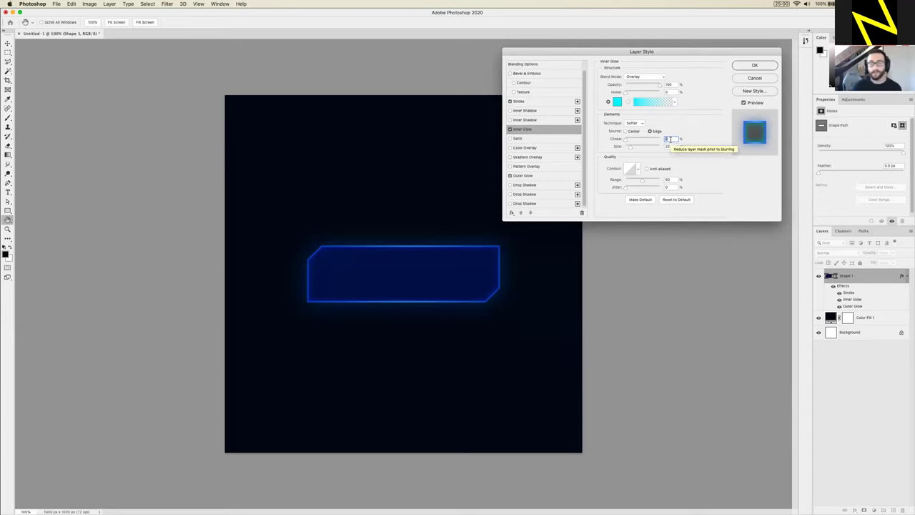
pyautogui.doubleClick(669, 146)
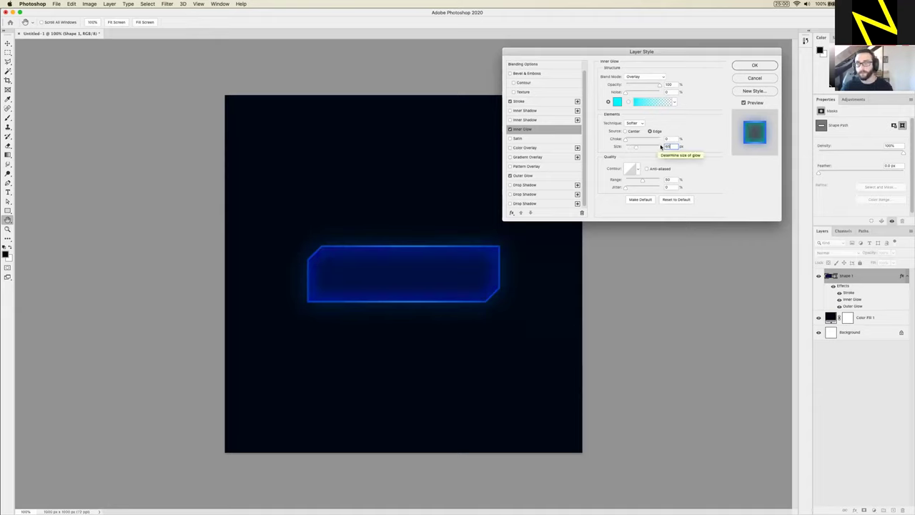
pyautogui.write('85')
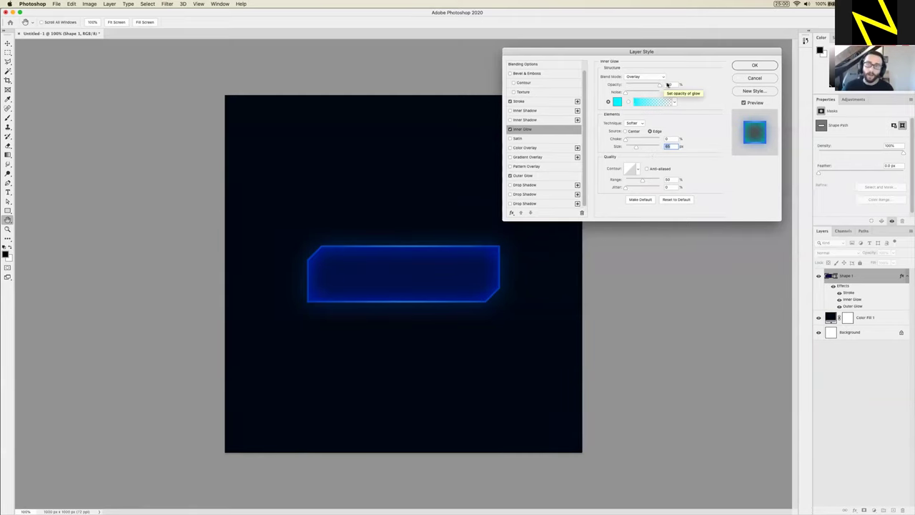
pyautogui.moveTo(656, 54); pyautogui.dragTo(651, 50)
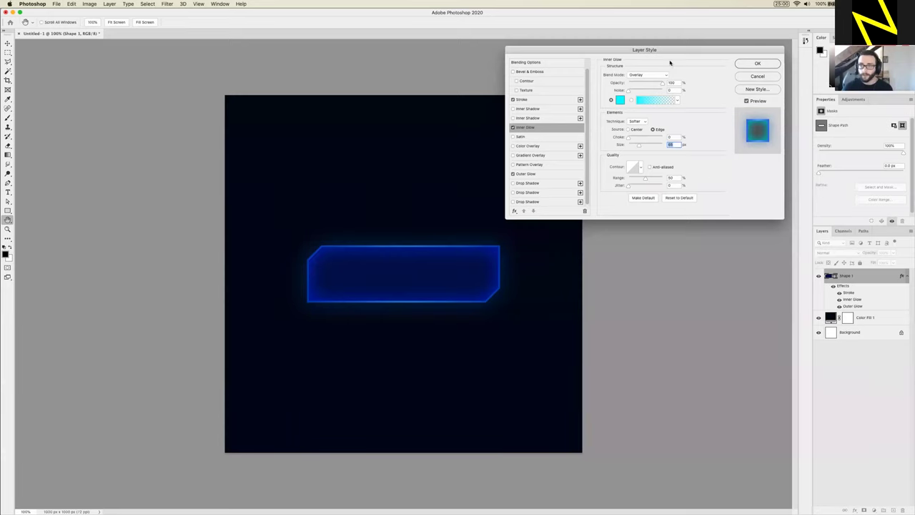
pyautogui.moveTo(673, 51); pyautogui.dragTo(671, 52)
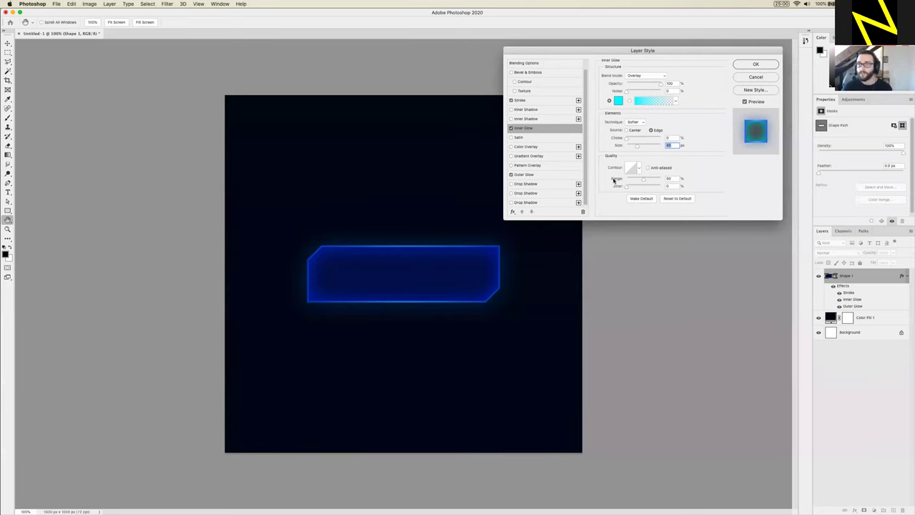
pyautogui.moveTo(658, 50); pyautogui.dragTo(662, 53)
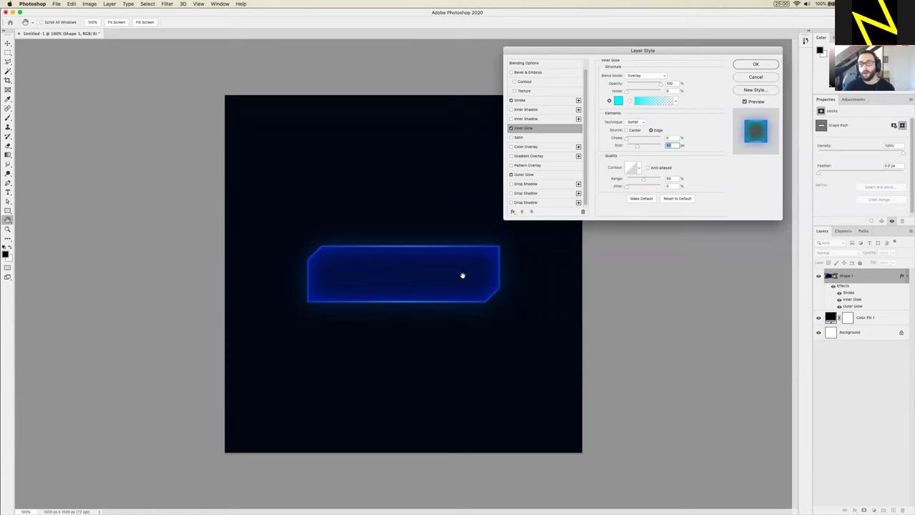
# Move the layer style settings clear of the artwork and apply the Inner Glow to Shape 1
pyautogui.moveTo(627, 55); pyautogui.dragTo(623, 56)
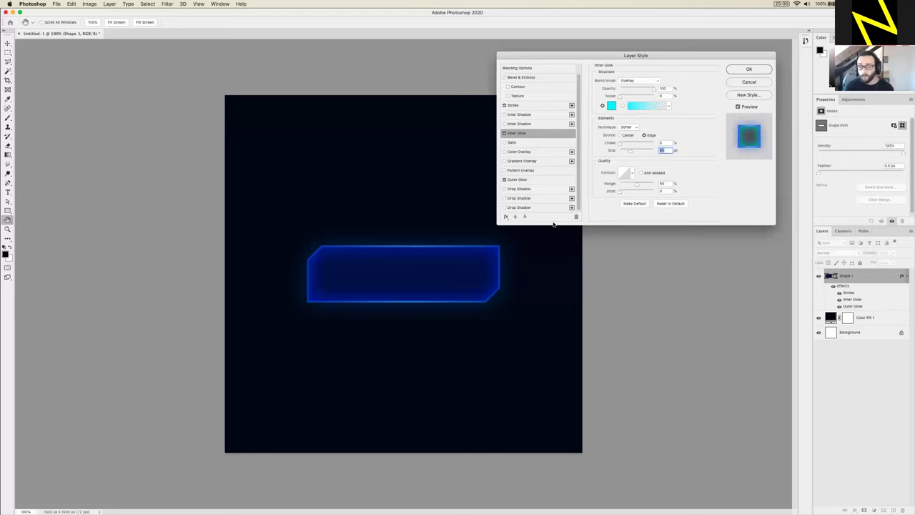
pyautogui.moveTo(608, 57); pyautogui.dragTo(605, 61)
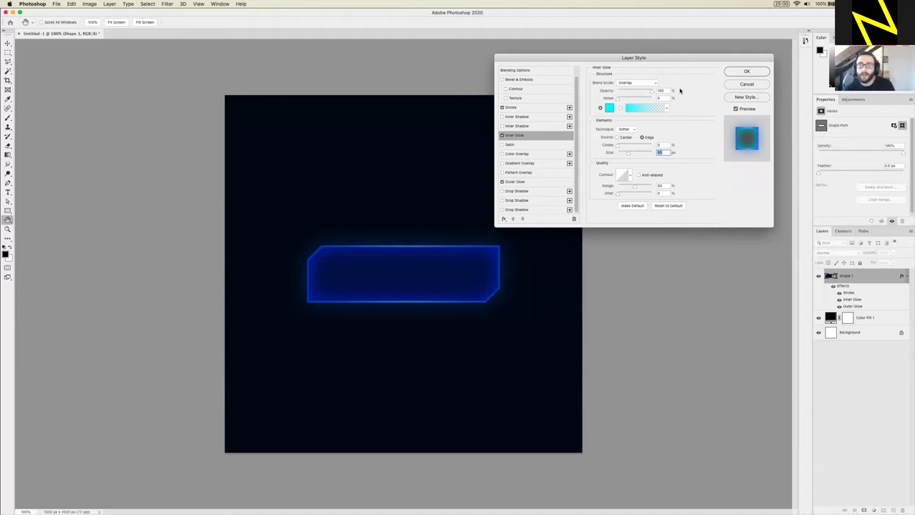
pyautogui.click(744, 71)
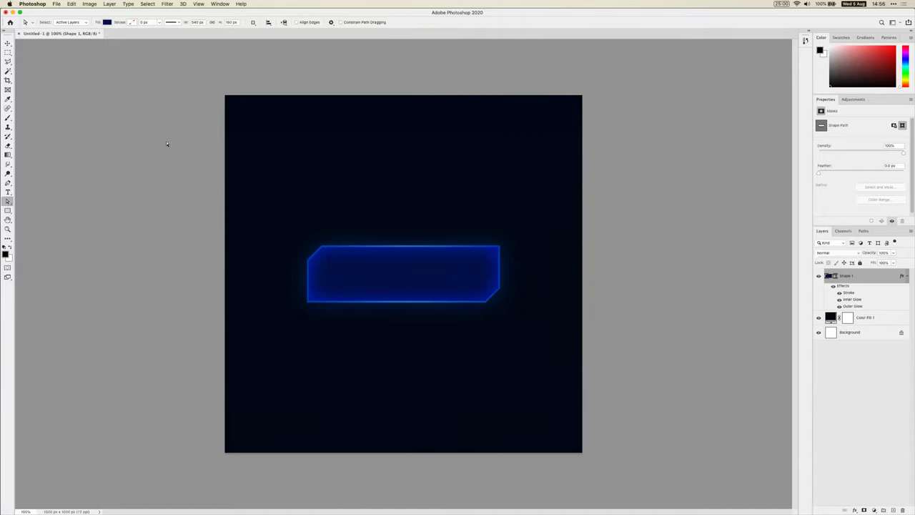
# Create a new 8 x 8 pixel document at 72 pixels/inch and fit it to the view
pyautogui.click(56, 4)
pyautogui.click(186, 204)
pyautogui.doubleClick(536, 177)
pyautogui.write('8')
pyautogui.doubleClick(537, 200)
pyautogui.write('8')
pyautogui.doubleClick(543, 222)
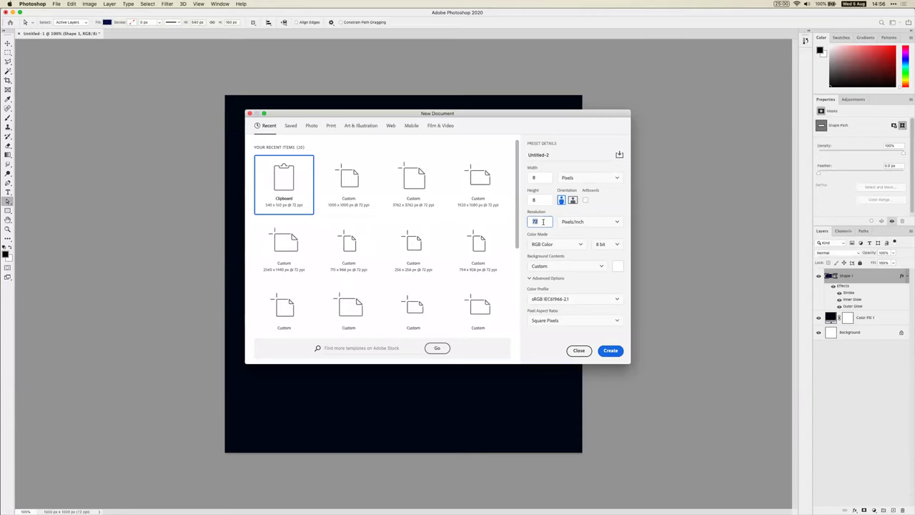
pyautogui.click(541, 180)
pyautogui.press('Tab')
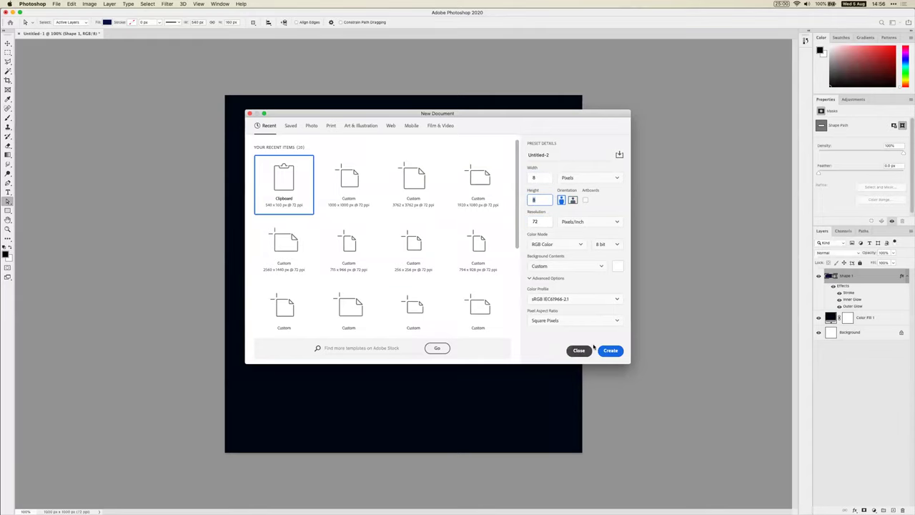
pyautogui.press('Return')
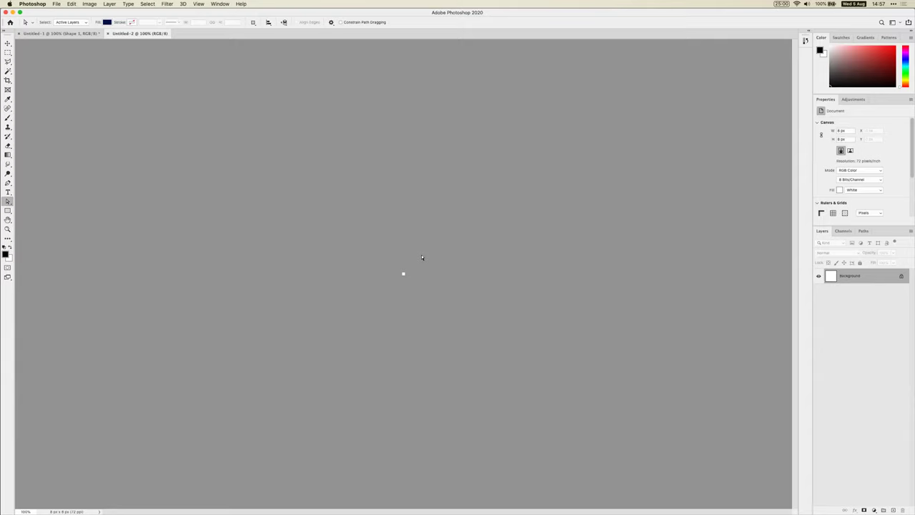
pyautogui.press('super+0')
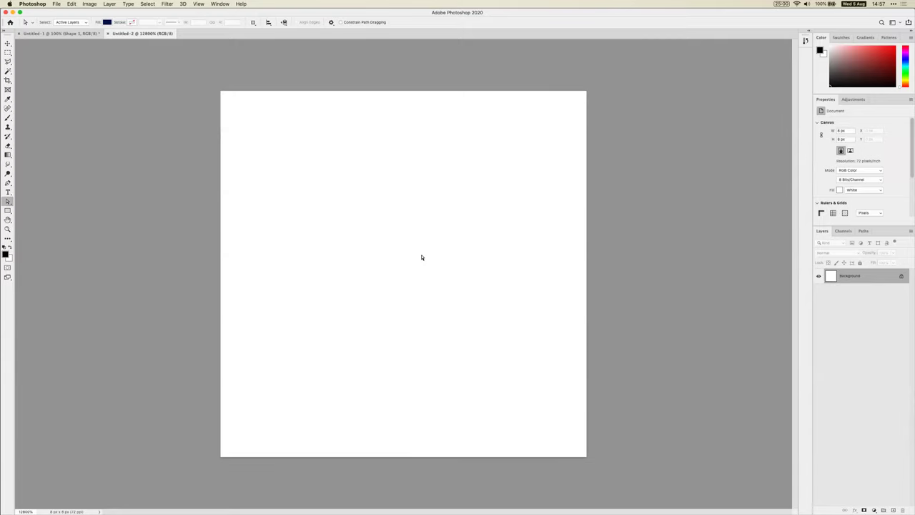
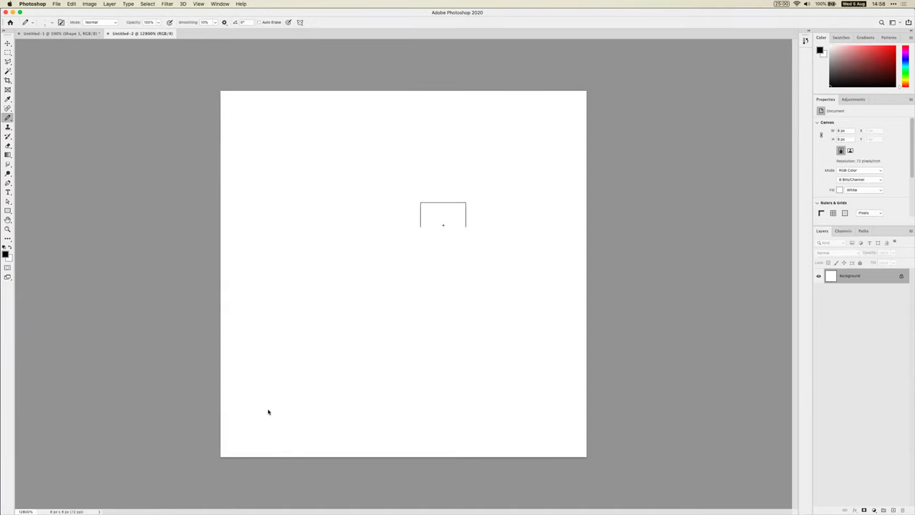
# Draw a diagonal of eight black single pixels with the Pencil from the canvas's bottom-left corner to its top-right corner
pyautogui.click(248, 434)
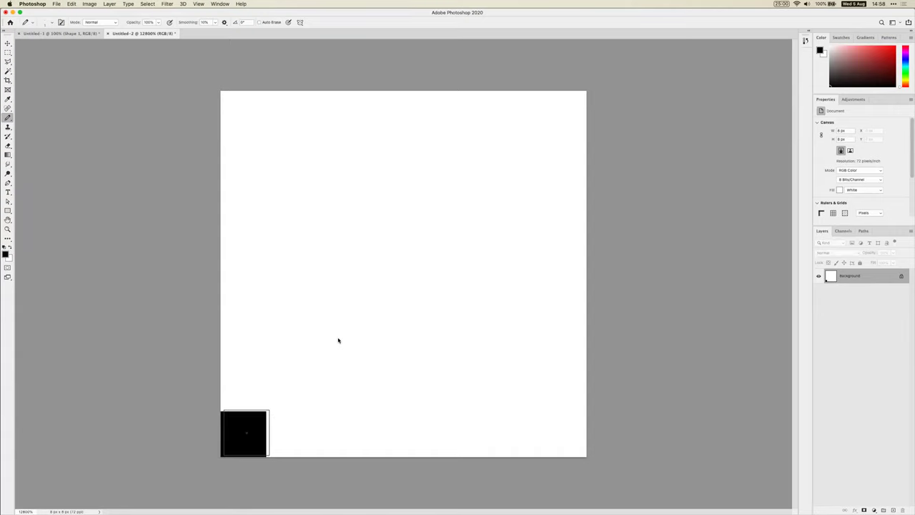
pyautogui.click(289, 386)
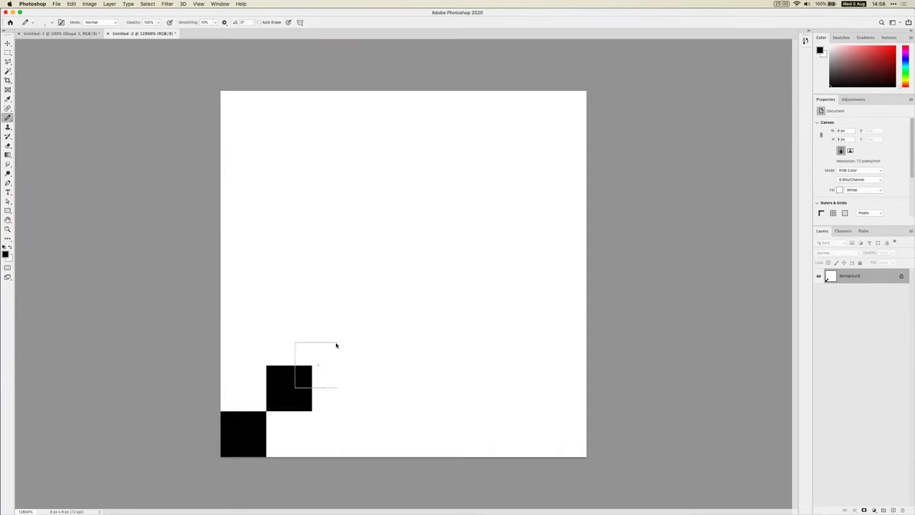
pyautogui.click(335, 342)
pyautogui.click(381, 296)
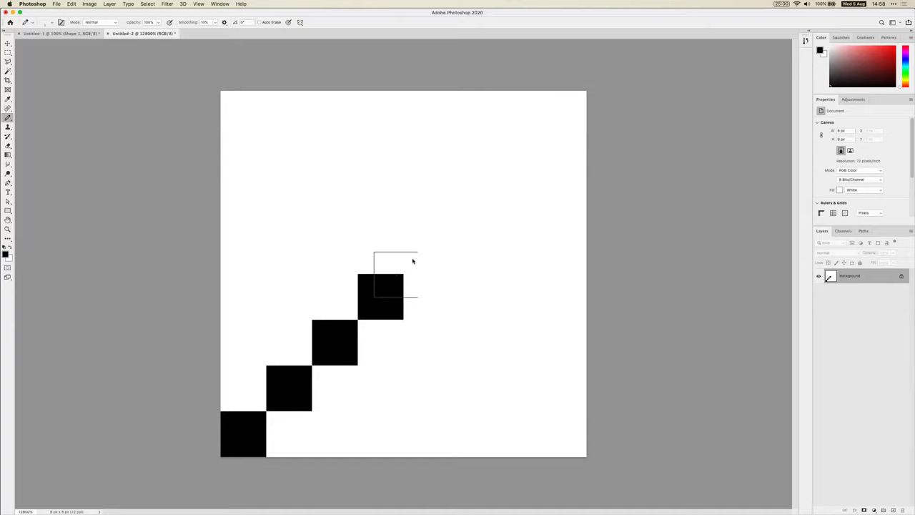
pyautogui.click(428, 251)
pyautogui.click(473, 206)
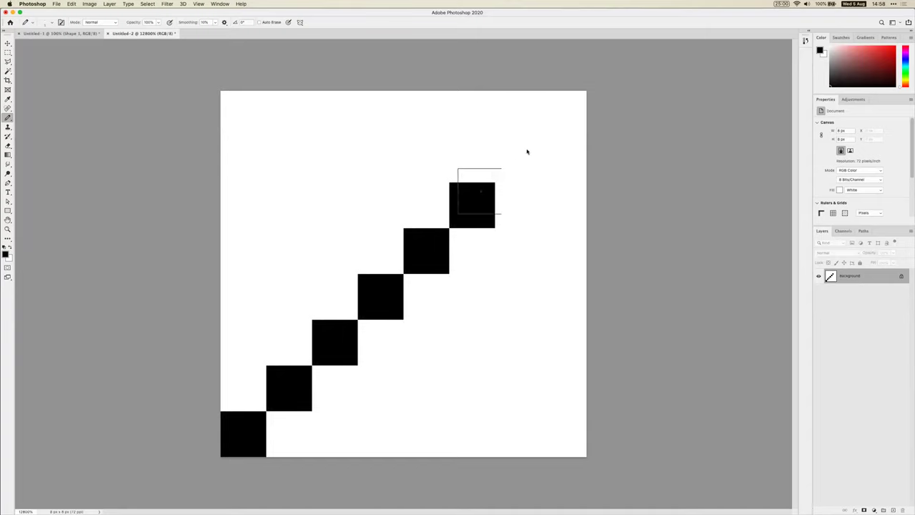
pyautogui.click(518, 159)
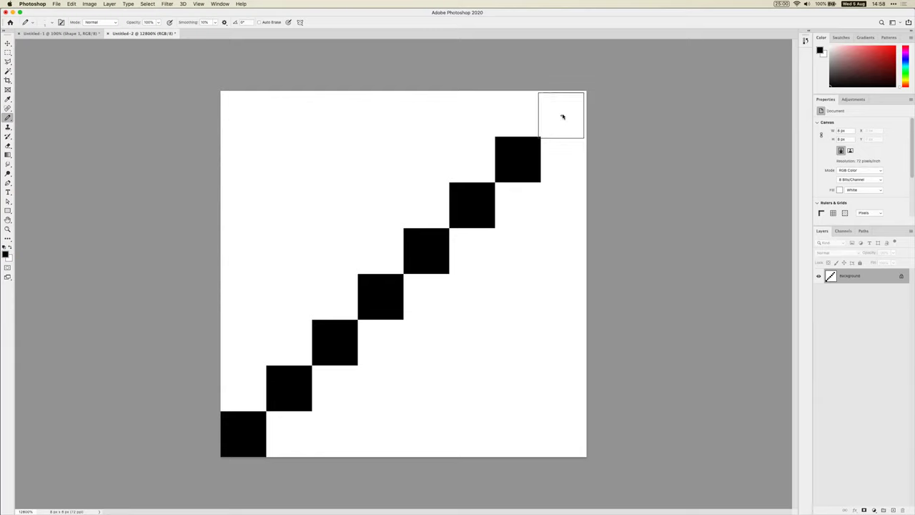
pyautogui.click(563, 116)
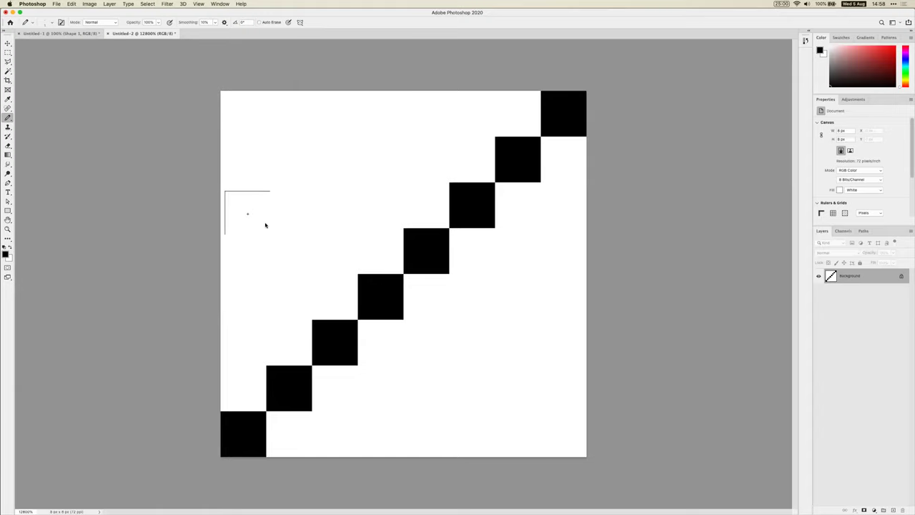
# Define the diagonal pixel artwork as a pattern named "scanlines"
pyautogui.click(73, 3)
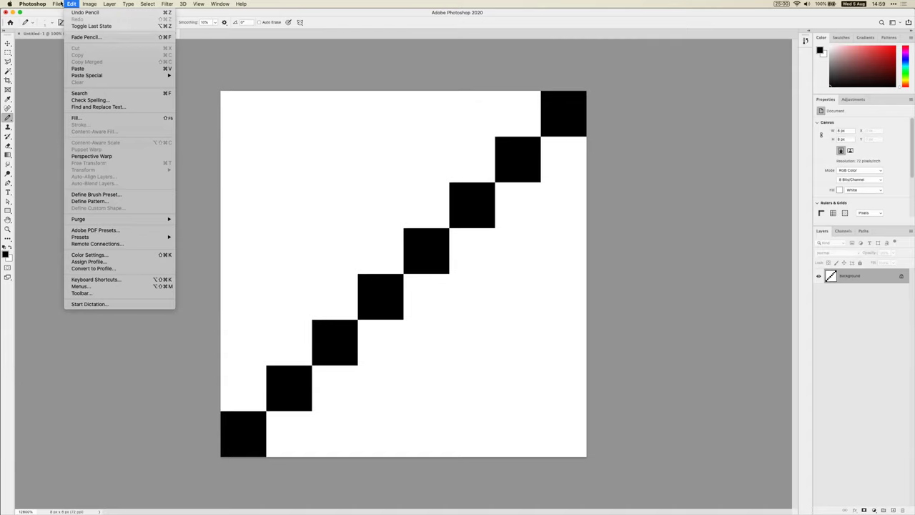
pyautogui.click(86, 204)
pyautogui.moveTo(448, 234); pyautogui.dragTo(299, 149)
pyautogui.press('Right')
pyautogui.press('super+a')
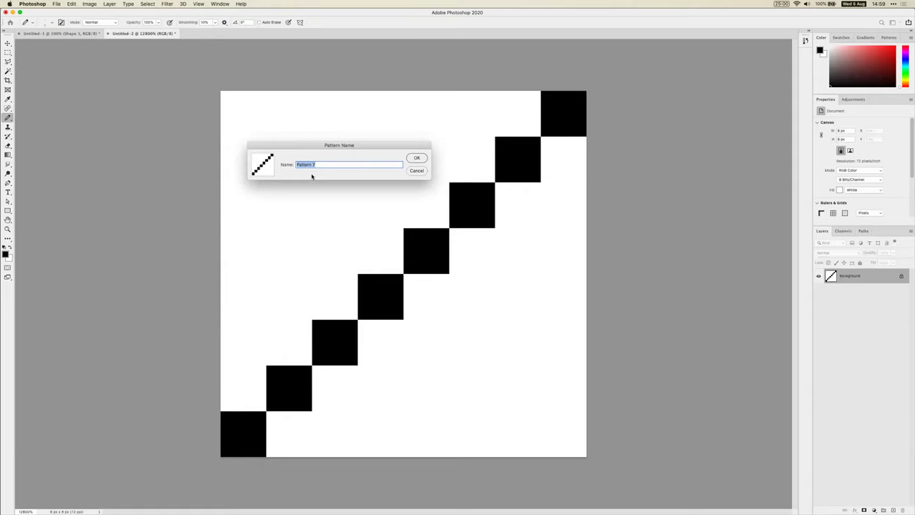
pyautogui.moveTo(312, 146); pyautogui.dragTo(301, 146)
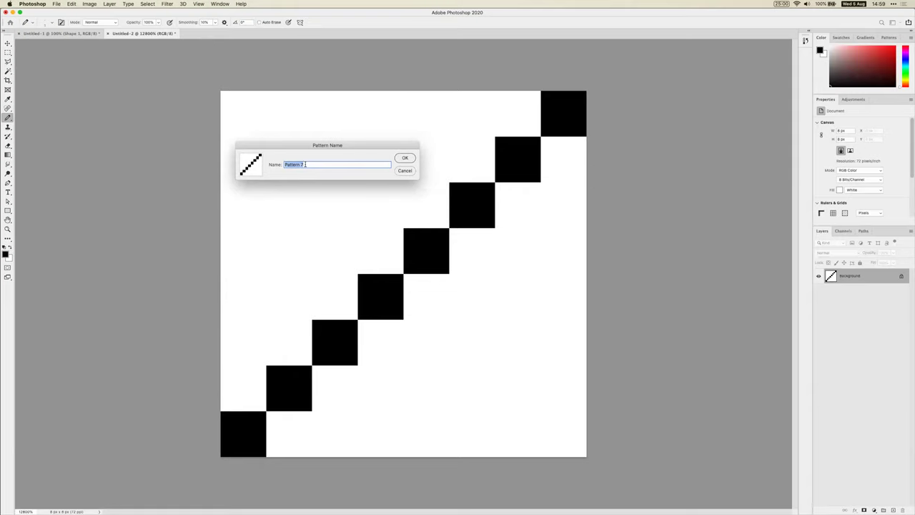
pyautogui.press('BackSpace')
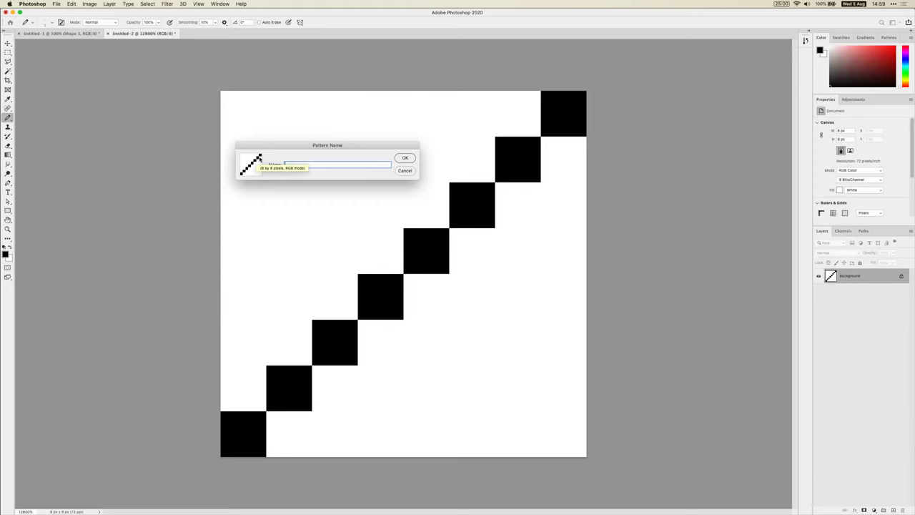
pyautogui.moveTo(299, 145); pyautogui.dragTo(296, 134)
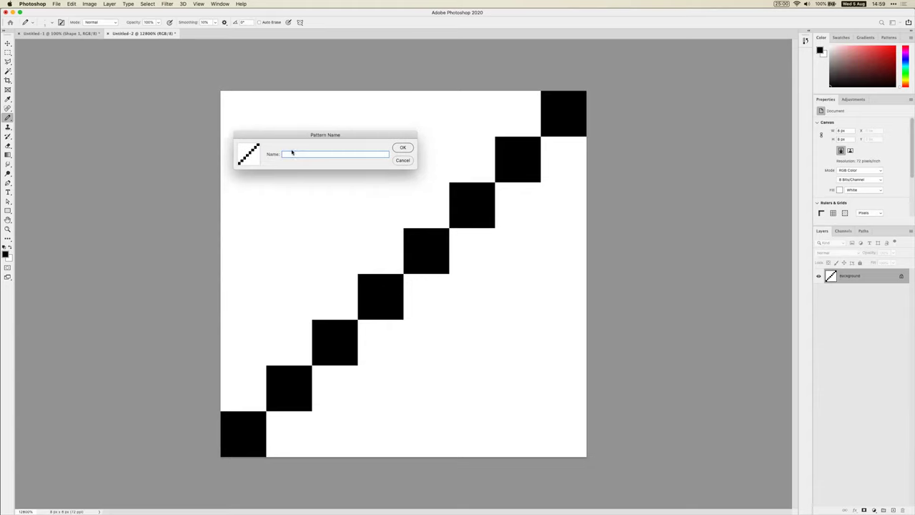
pyautogui.write('scanlines')
pyautogui.moveTo(293, 135); pyautogui.dragTo(264, 133)
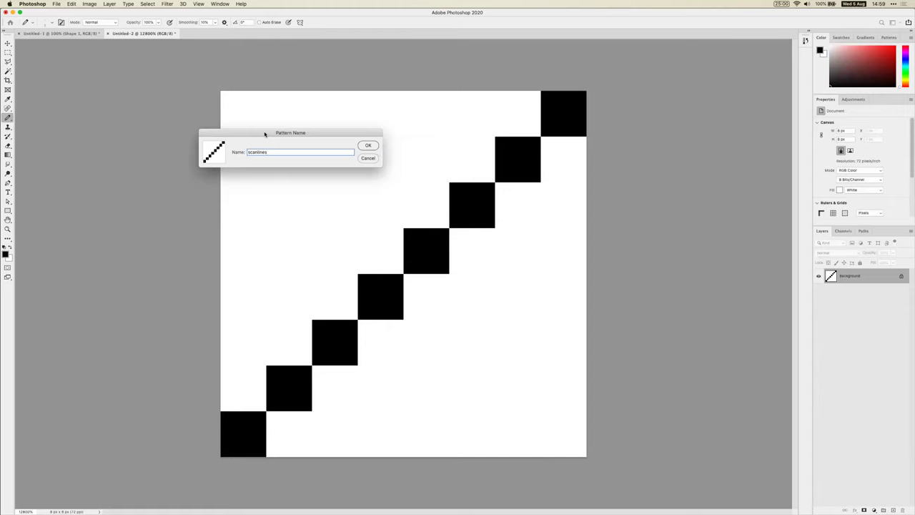
pyautogui.moveTo(261, 137); pyautogui.dragTo(308, 147)
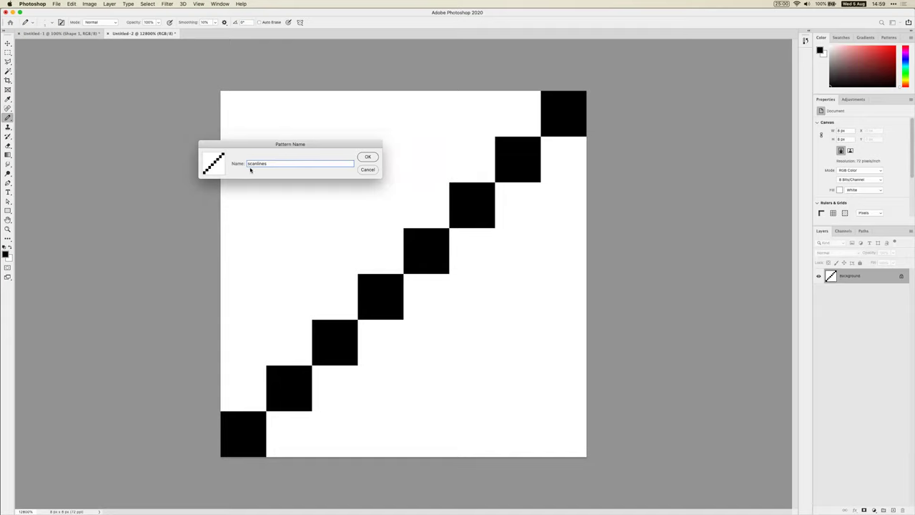
pyautogui.press('Return')
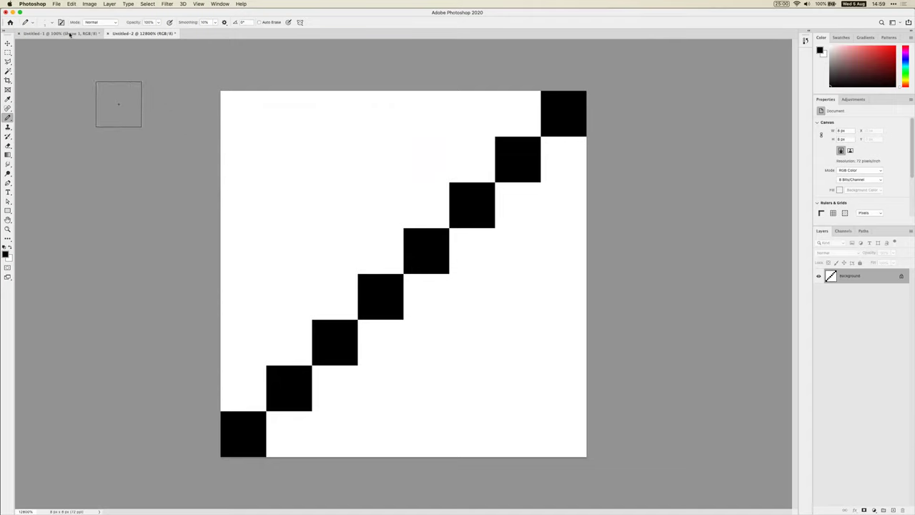
# Return to the Untitled-1 document and add a Pattern Overlay to the layer style of Shape 1
pyautogui.click(61, 34)
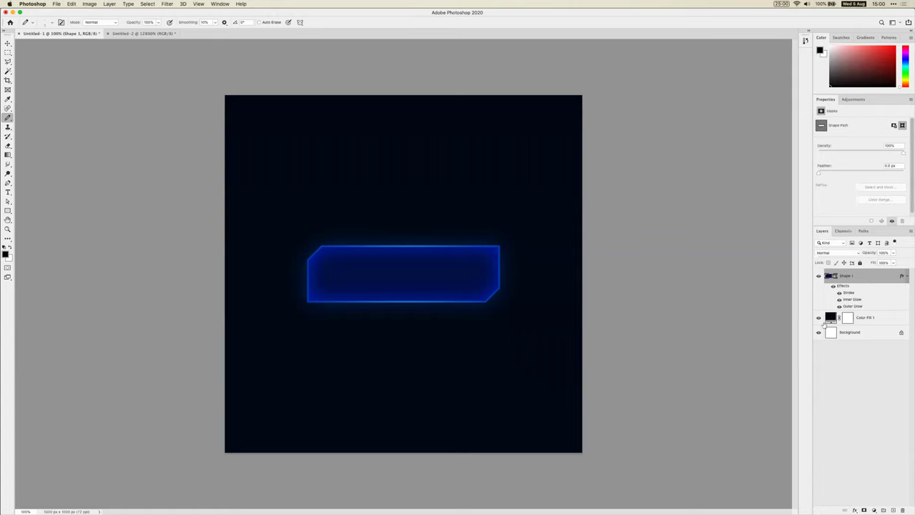
pyautogui.doubleClick(876, 277)
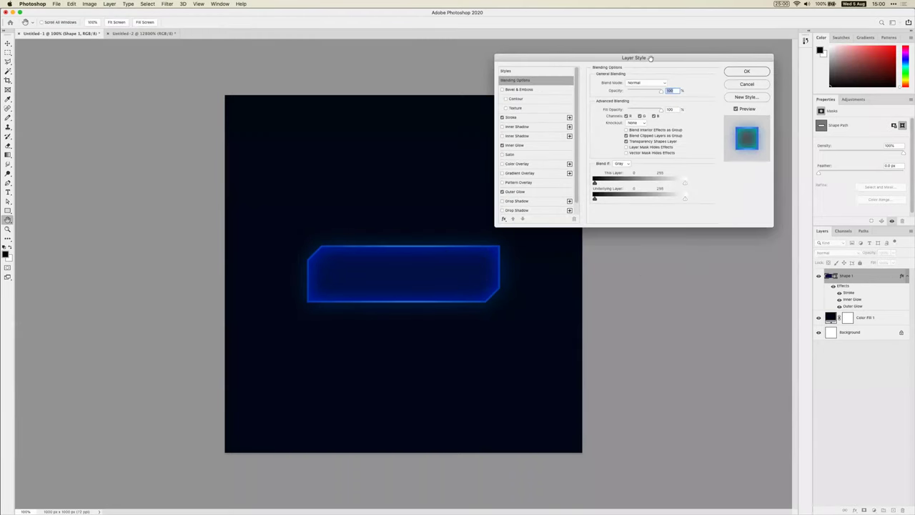
pyautogui.moveTo(650, 59); pyautogui.dragTo(661, 89)
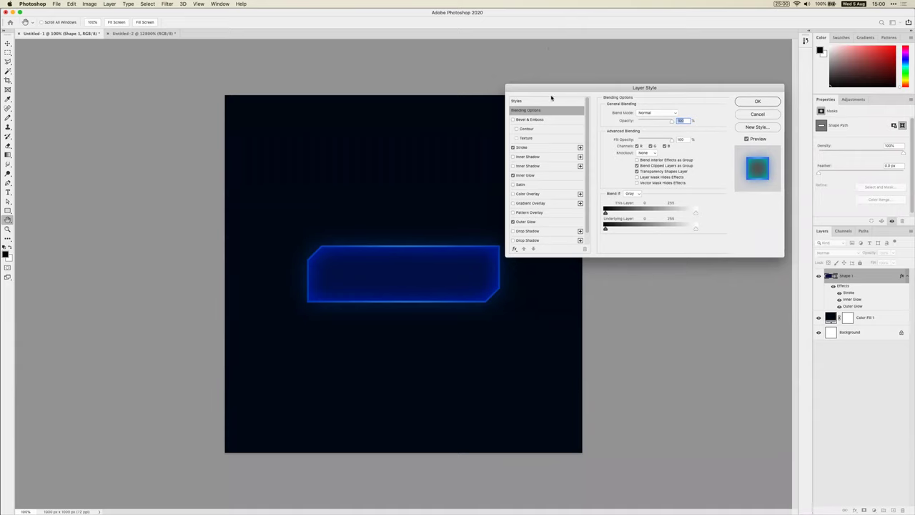
pyautogui.moveTo(549, 90); pyautogui.dragTo(552, 74)
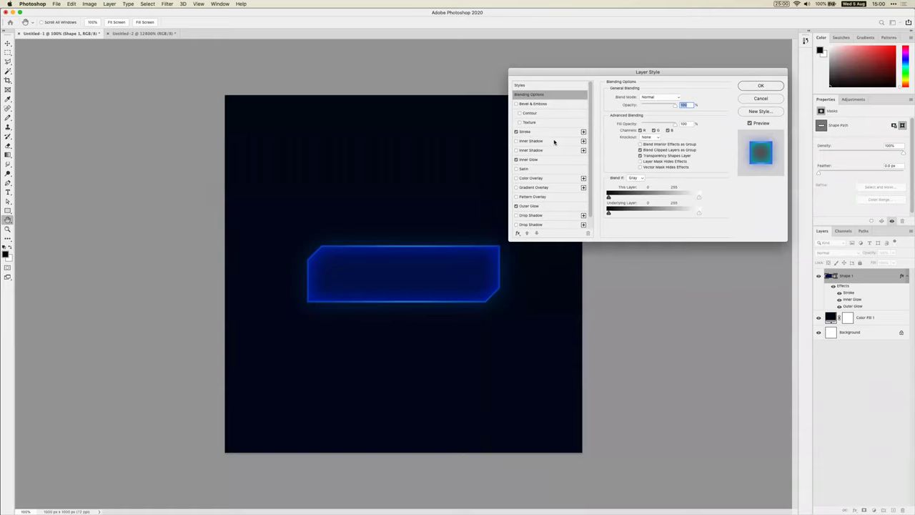
pyautogui.click(518, 234)
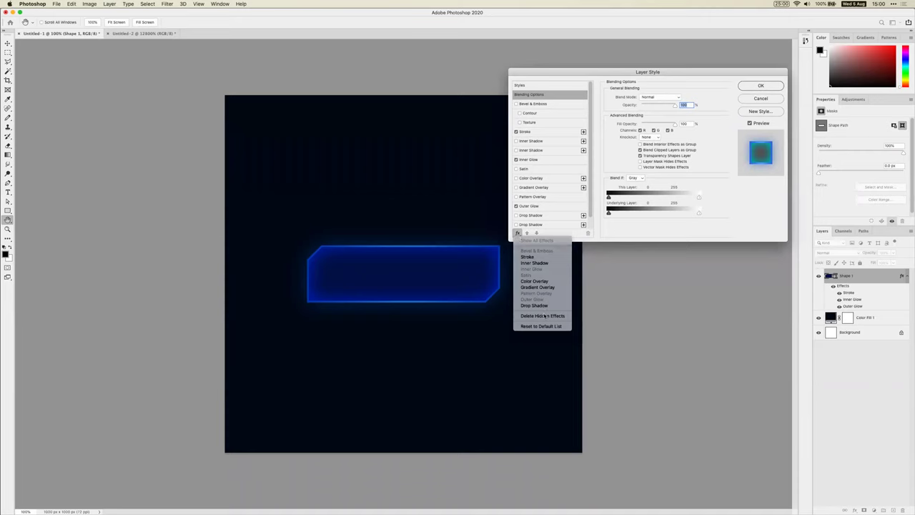
pyautogui.click(527, 197)
pyautogui.scroll(-1, 527, 196)
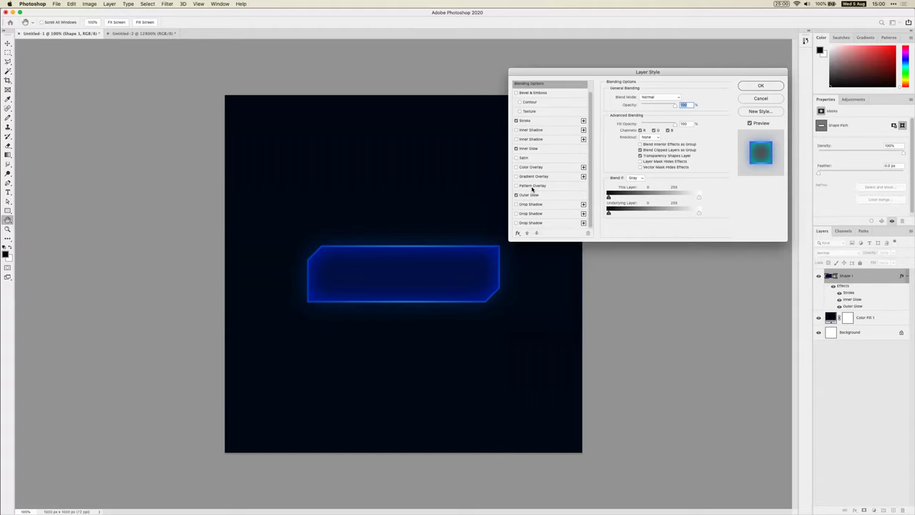
pyautogui.click(532, 186)
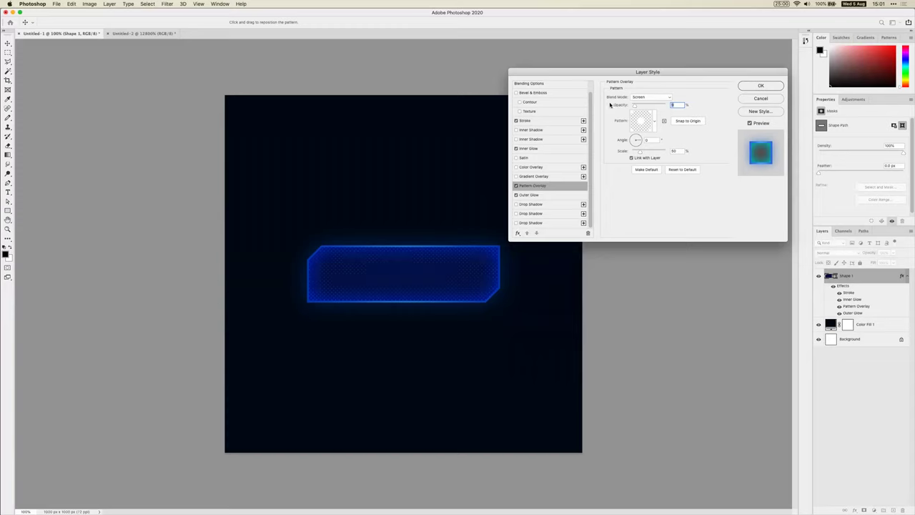
# Set the Pattern Overlay's blend mode to Overlay and its opacity to 15%
pyautogui.click(652, 98)
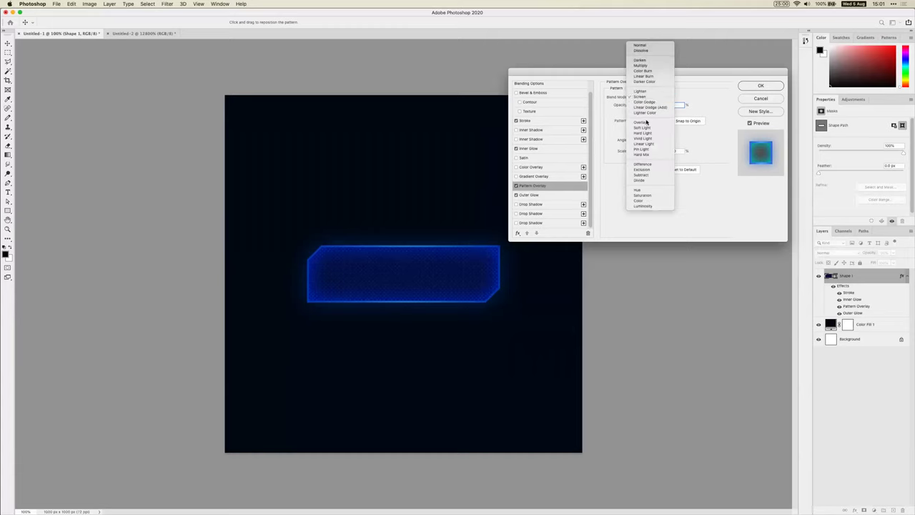
pyautogui.moveTo(637, 72); pyautogui.dragTo(639, 63)
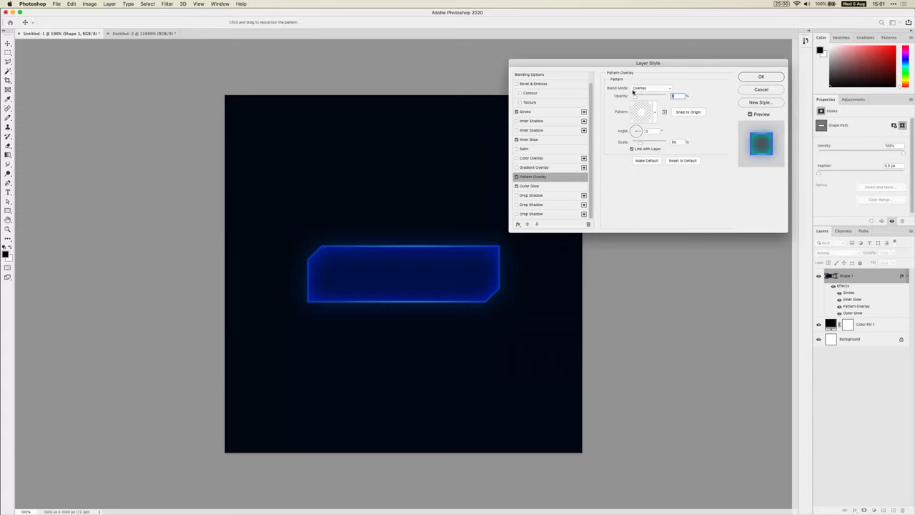
pyautogui.doubleClick(673, 96)
pyautogui.write('10')
pyautogui.press('Return')
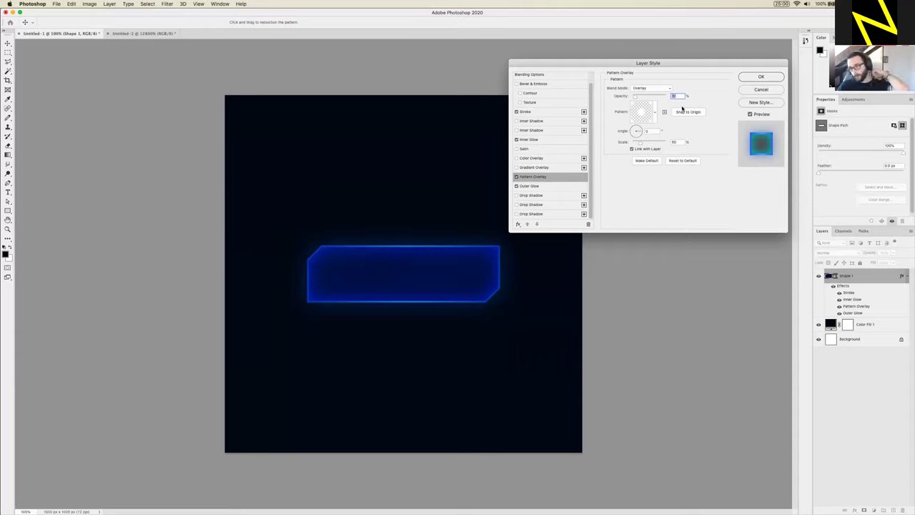
pyautogui.write('50')
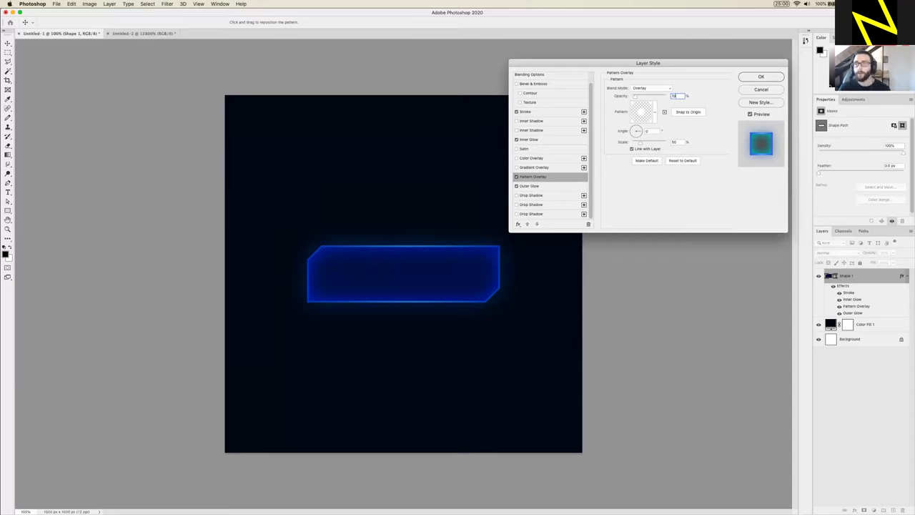
pyautogui.press('Return')
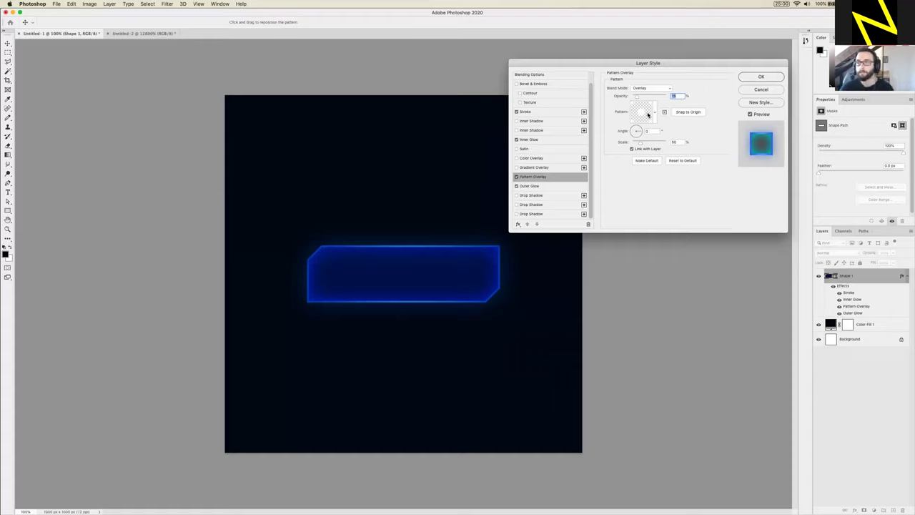
# Choose the custom scanlines pattern for the Pattern Overlay of Shape 1
pyautogui.click(648, 114)
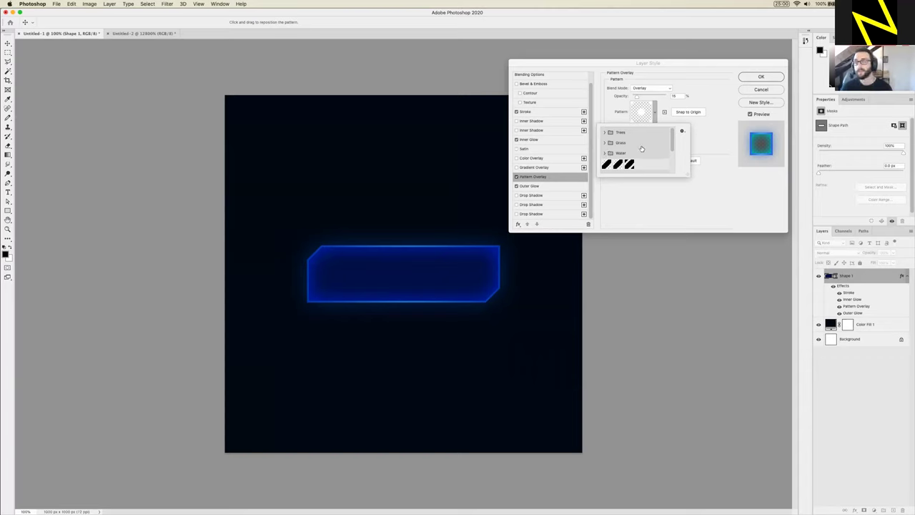
pyautogui.scroll(-5, 624, 143)
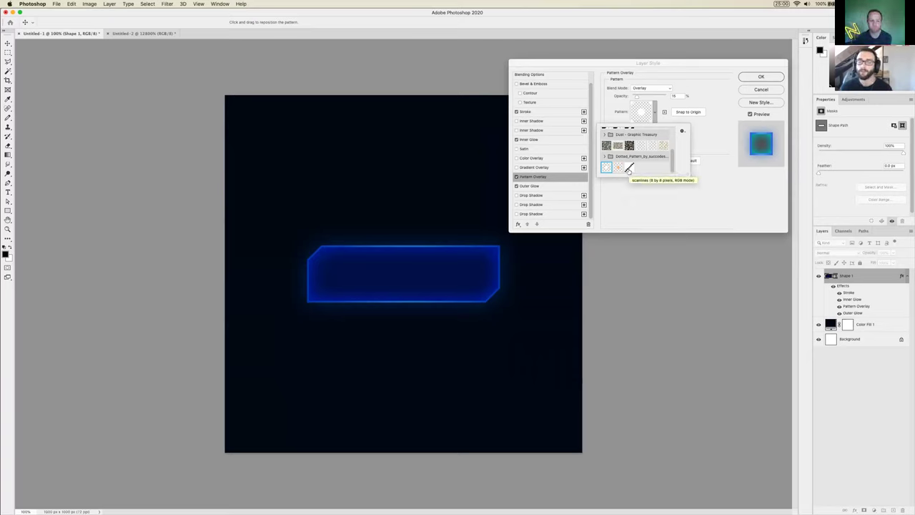
pyautogui.click(629, 169)
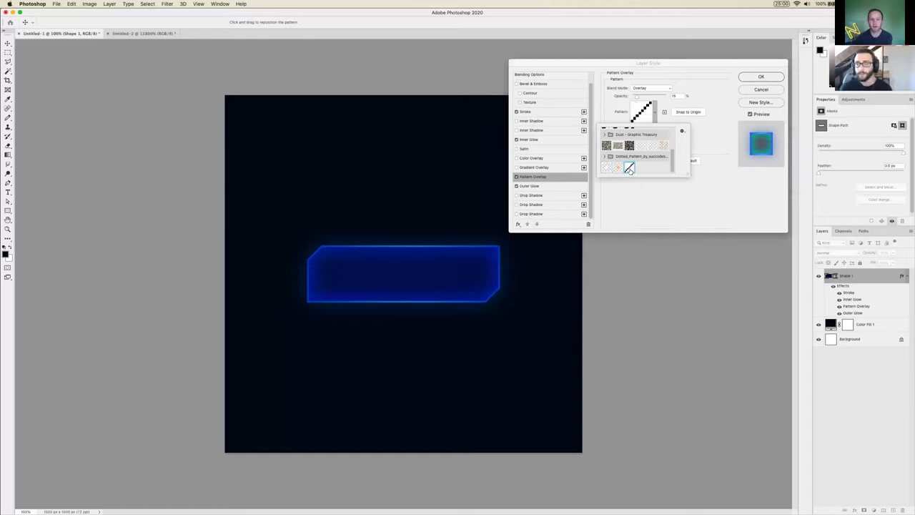
pyautogui.click(706, 200)
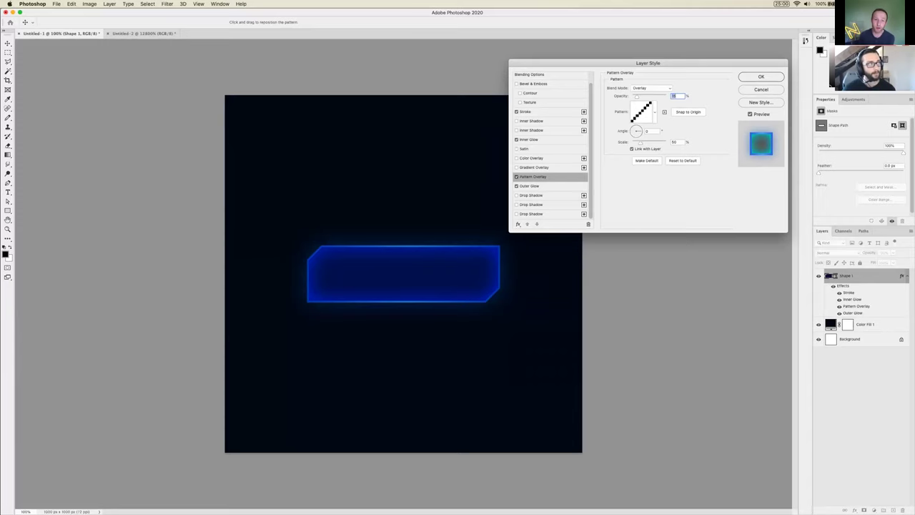
pyautogui.moveTo(642, 65); pyautogui.dragTo(633, 62)
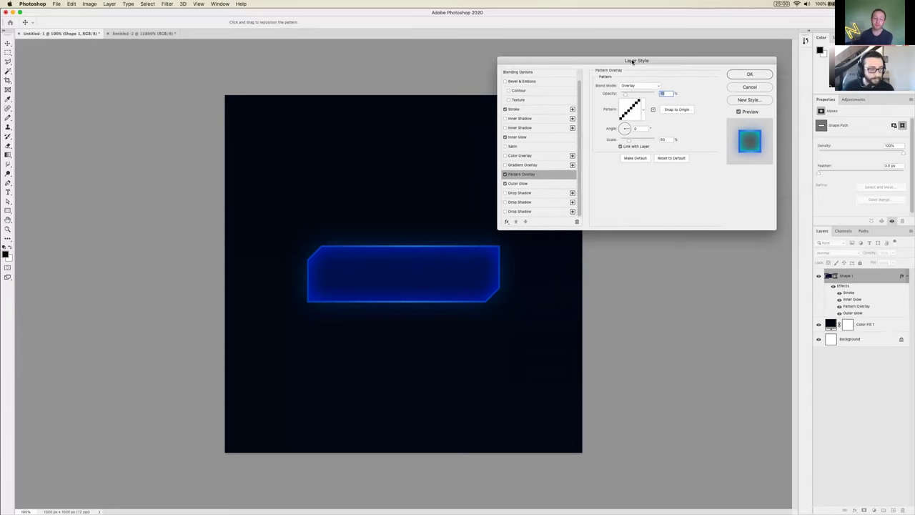
pyautogui.moveTo(633, 62); pyautogui.dragTo(638, 60)
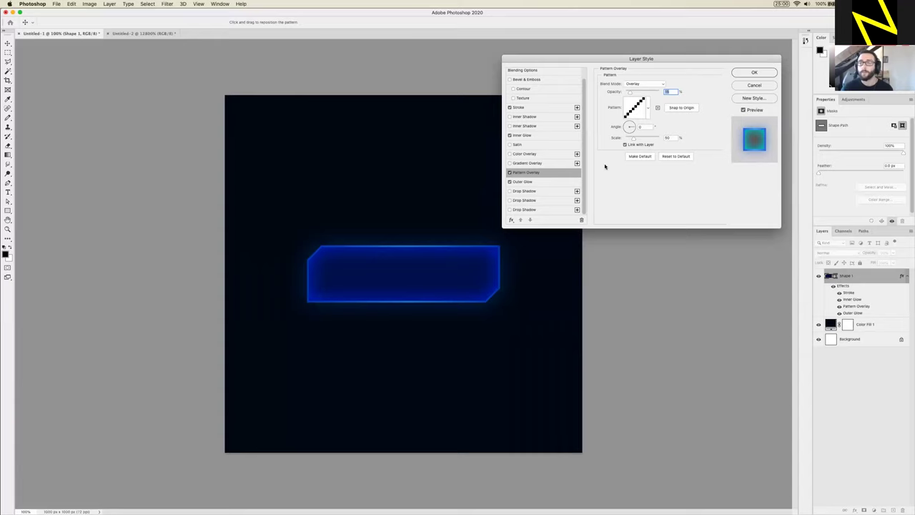
# Set the Pattern Overlay's scale to 100% and its opacity to 25%, and apply the layer style
pyautogui.doubleClick(668, 137)
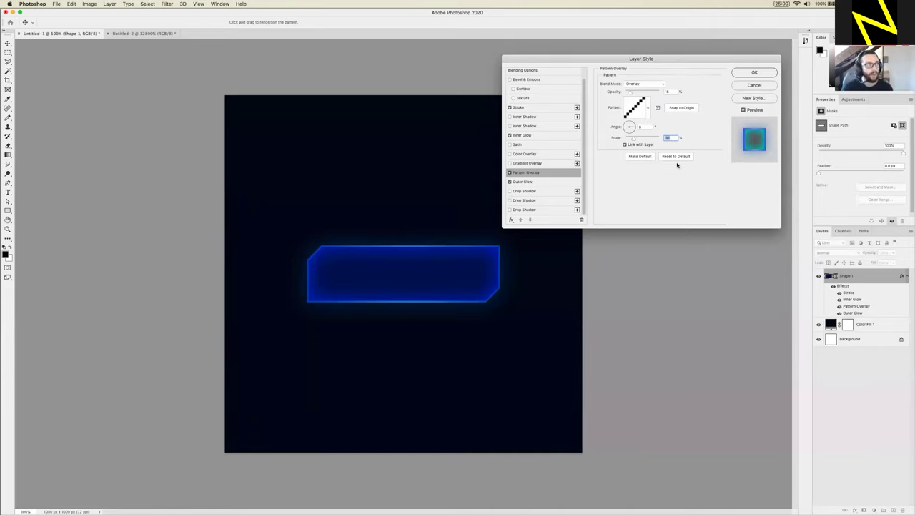
pyautogui.write('200')
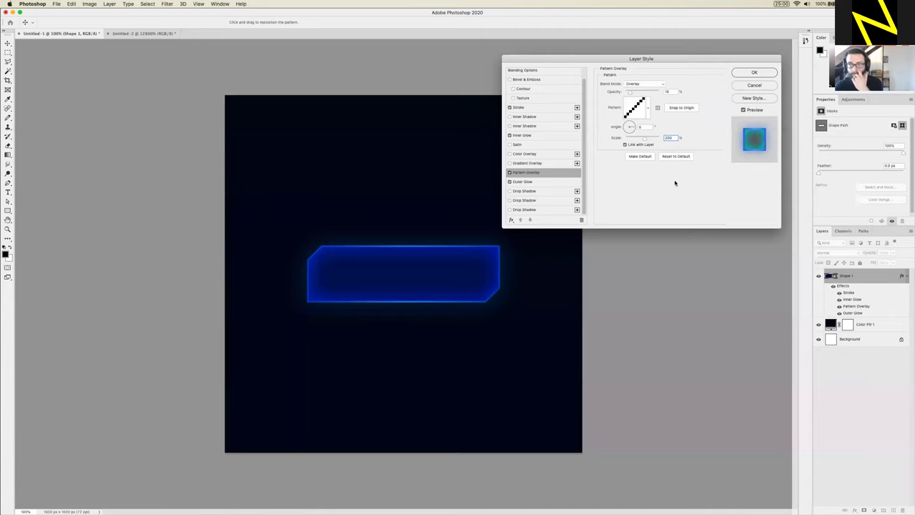
pyautogui.write('100')
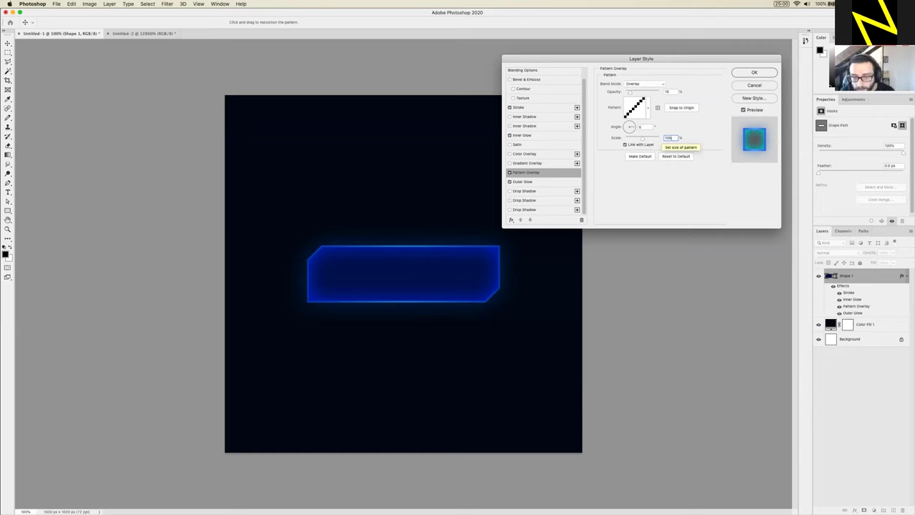
pyautogui.doubleClick(668, 92)
pyautogui.write('25')
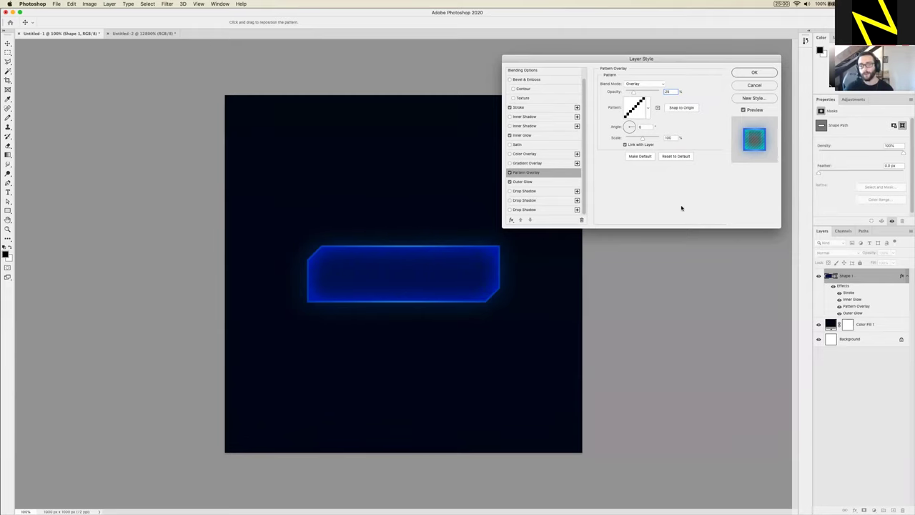
pyautogui.moveTo(579, 57); pyautogui.dragTo(578, 56)
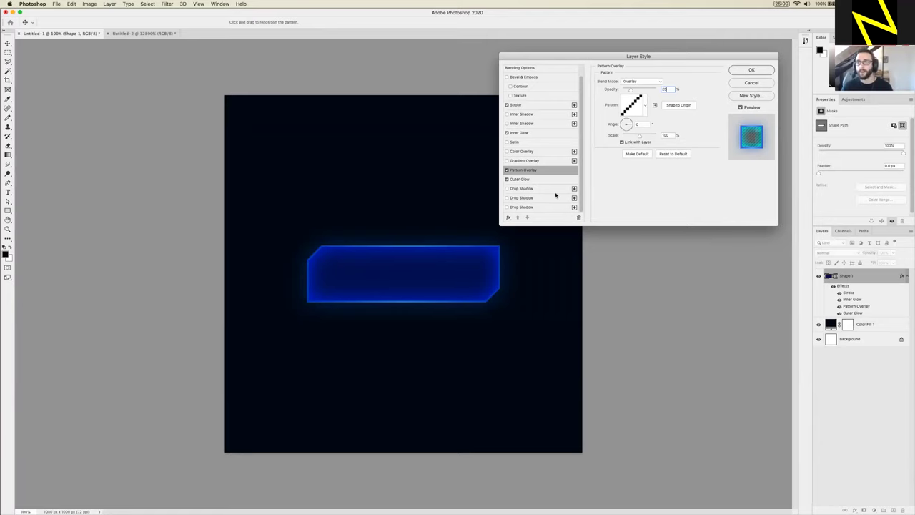
pyautogui.moveTo(659, 55); pyautogui.dragTo(658, 54)
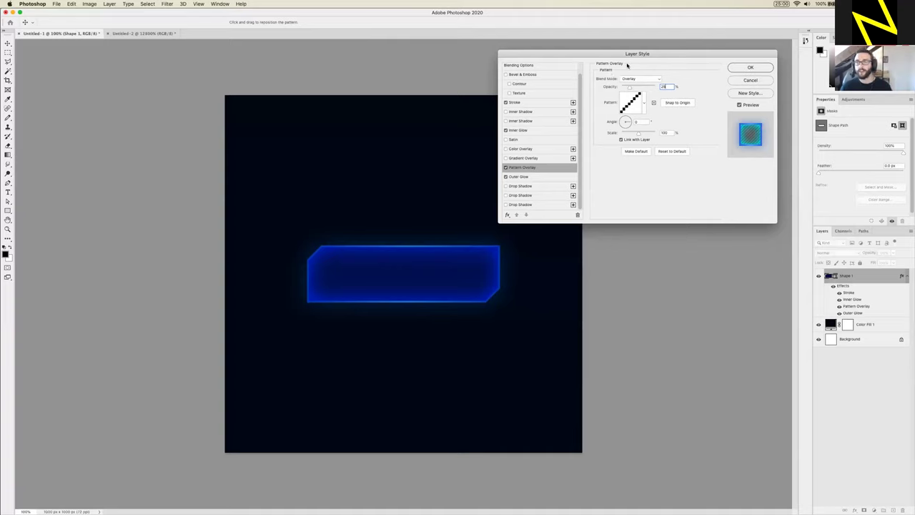
pyautogui.click(749, 68)
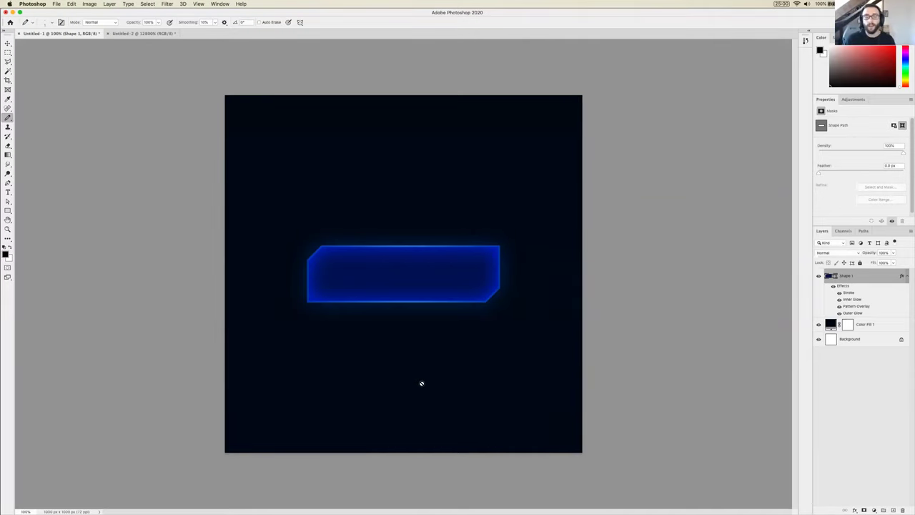
# Add a text box about 595 by 186 px near the canvas's upper edge, containing the text "UPGRADE"
pyautogui.click(8, 192)
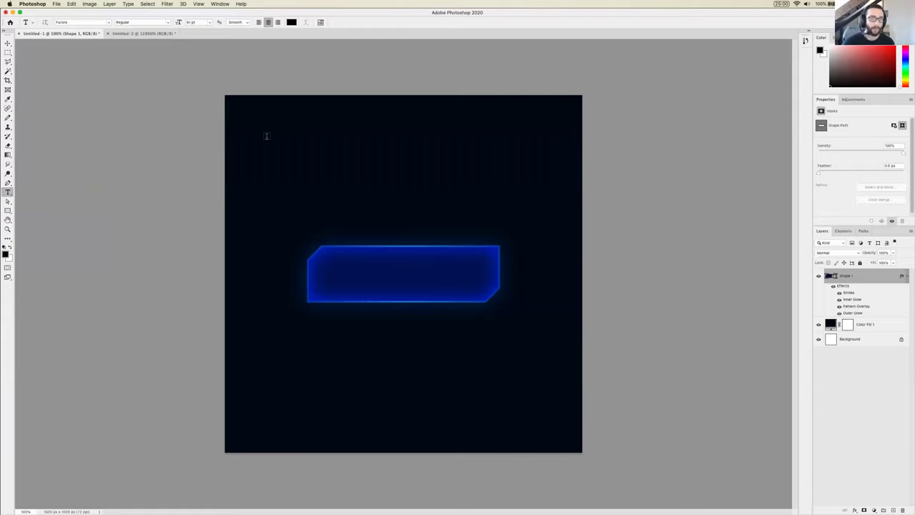
pyautogui.moveTo(256, 111); pyautogui.dragTo(469, 176)
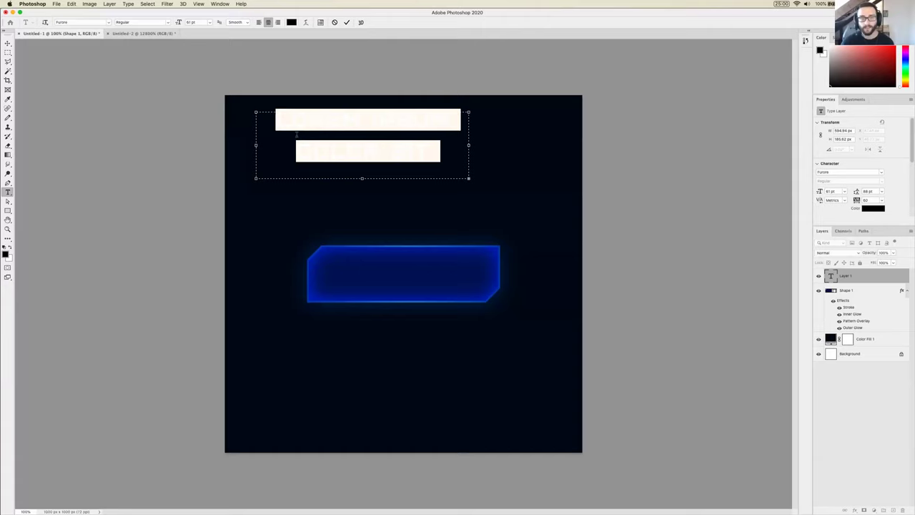
pyautogui.press('BackSpace')
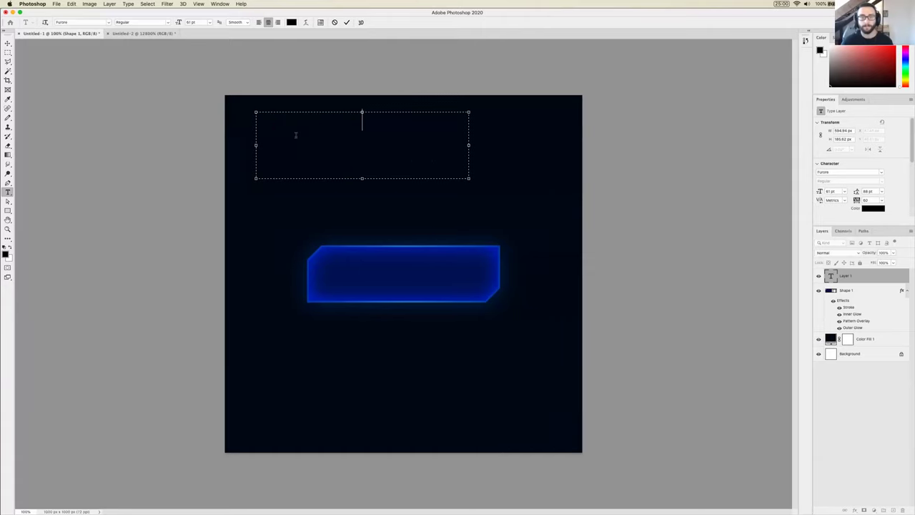
pyautogui.write('OPTIONS')
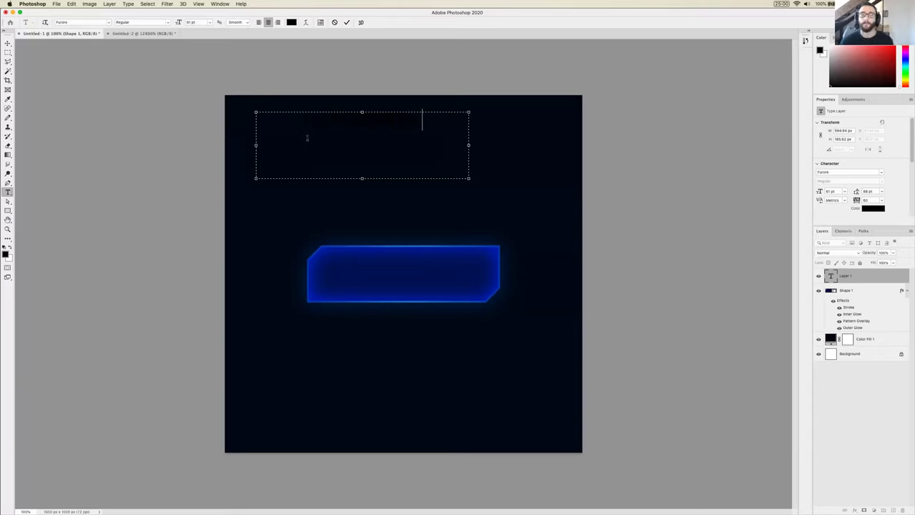
# Change the colour of the "UPGRADE" text to white
pyautogui.moveTo(303, 120); pyautogui.dragTo(425, 120)
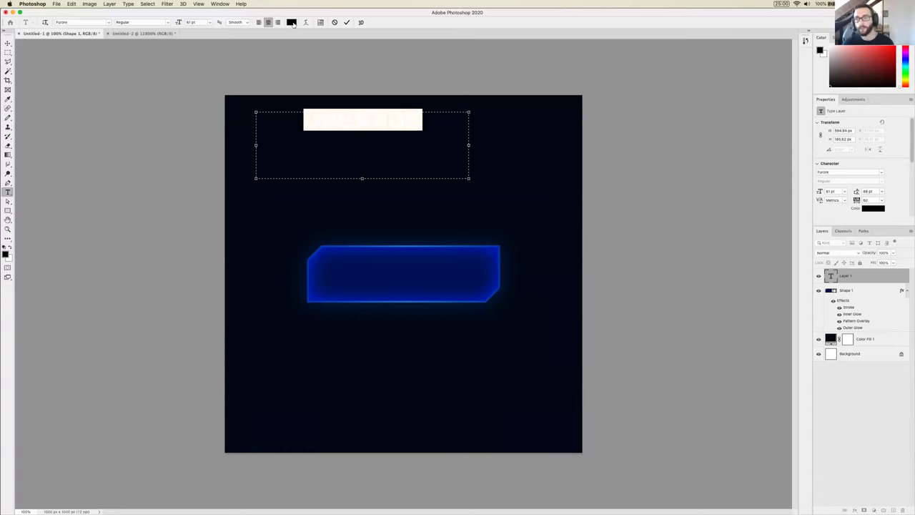
pyautogui.click(293, 24)
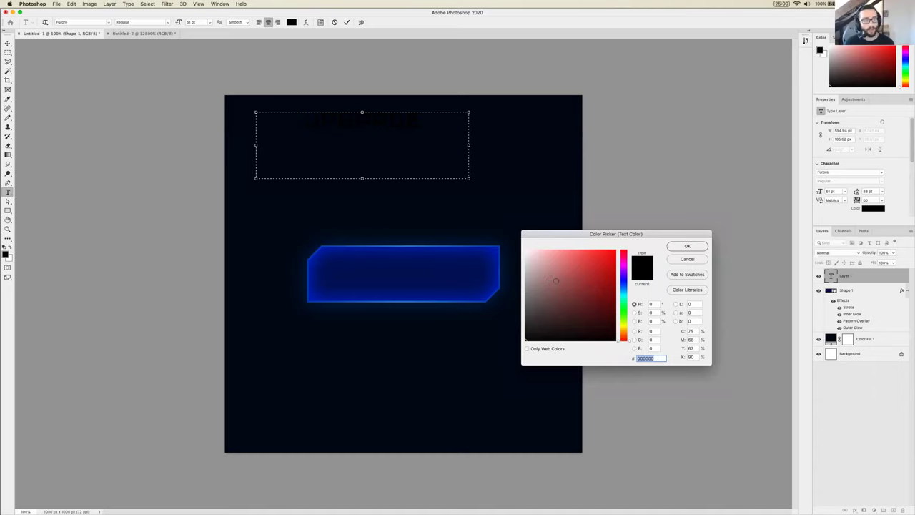
pyautogui.click(526, 251)
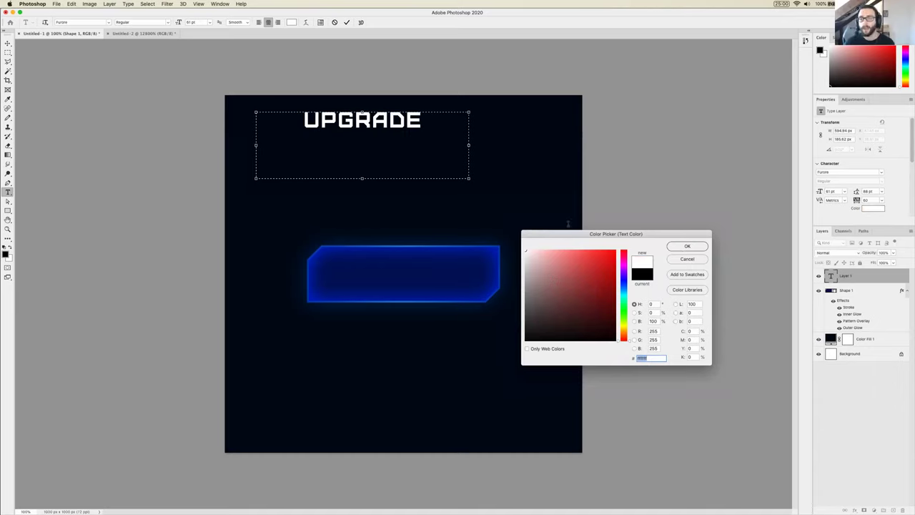
pyautogui.click(687, 246)
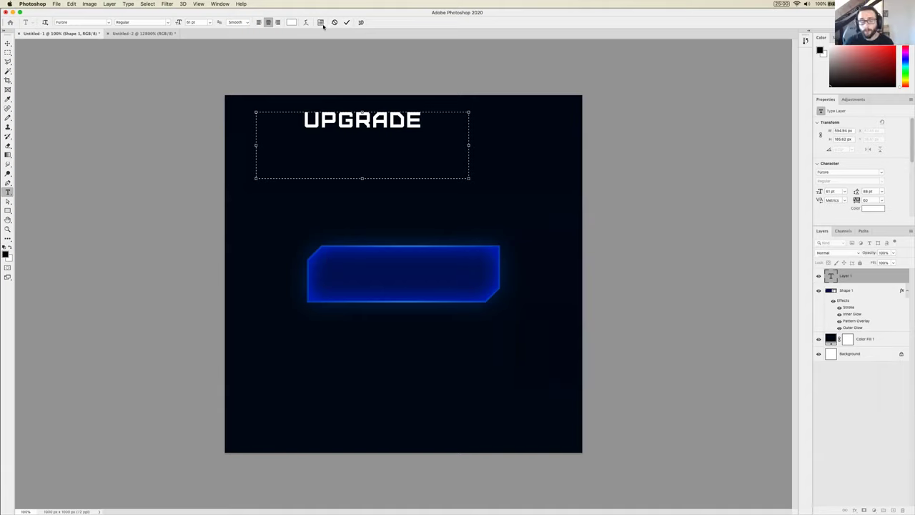
pyautogui.click(222, 4)
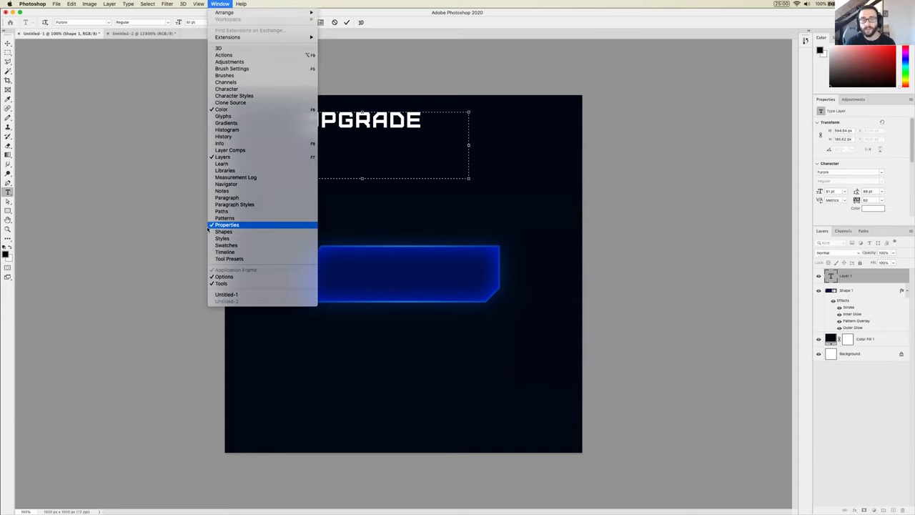
pyautogui.click(424, 127)
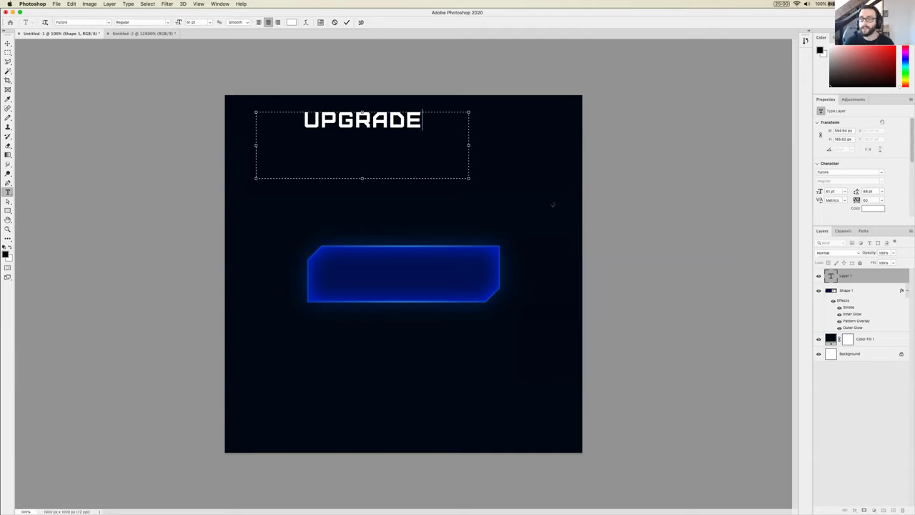
pyautogui.moveTo(426, 120); pyautogui.dragTo(276, 123)
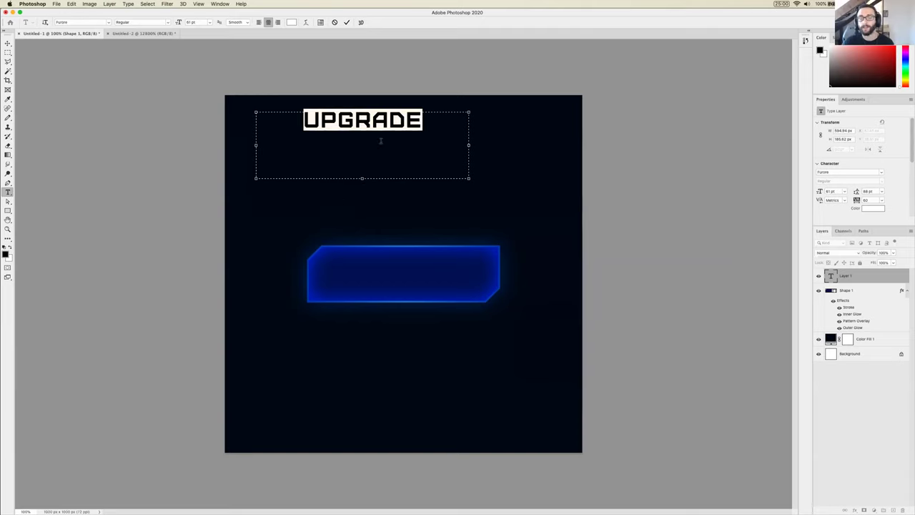
pyautogui.click(423, 121)
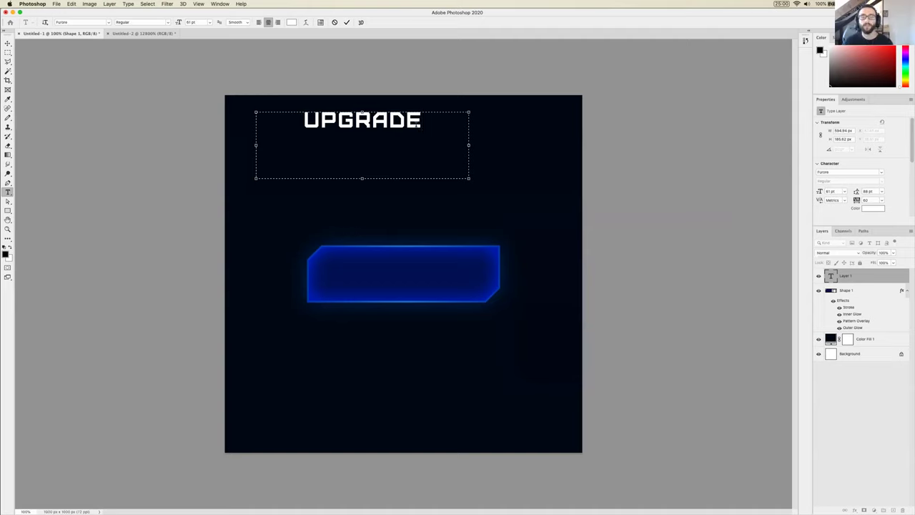
pyautogui.moveTo(424, 122); pyautogui.dragTo(306, 123)
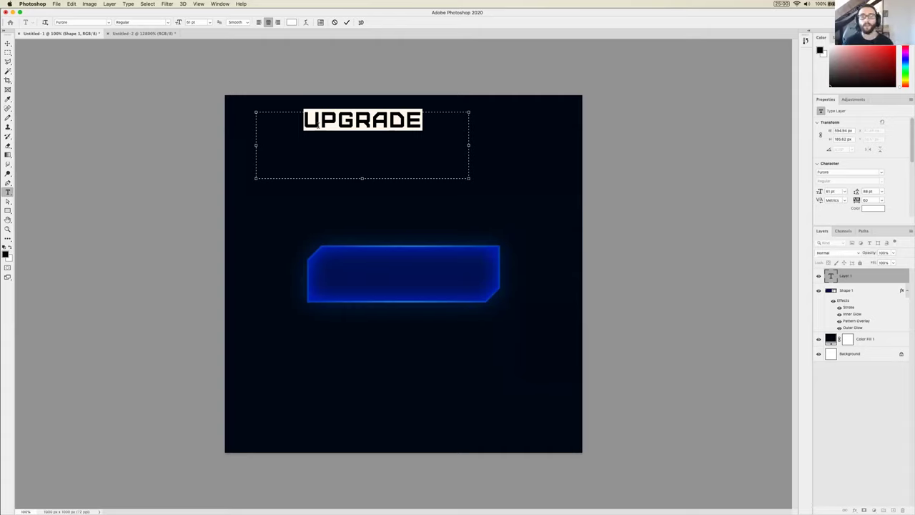
pyautogui.click(304, 120)
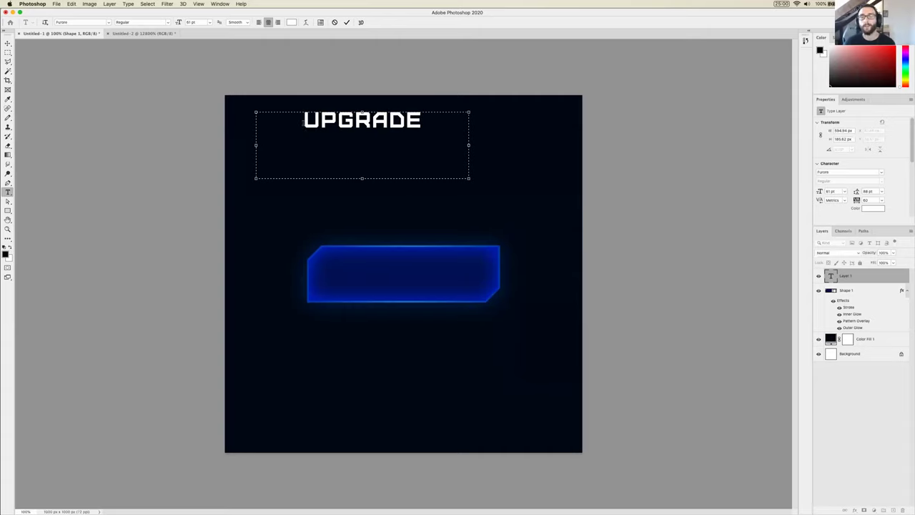
pyautogui.press('super+a')
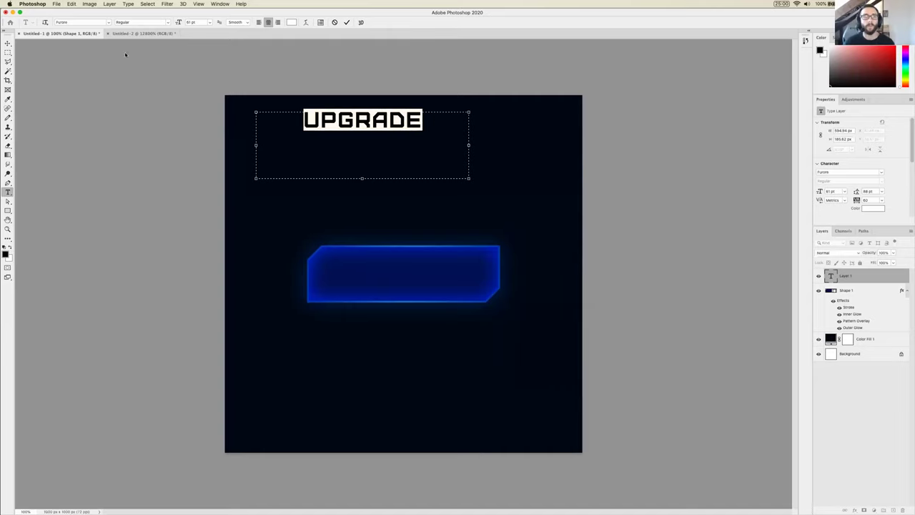
pyautogui.press('Left')
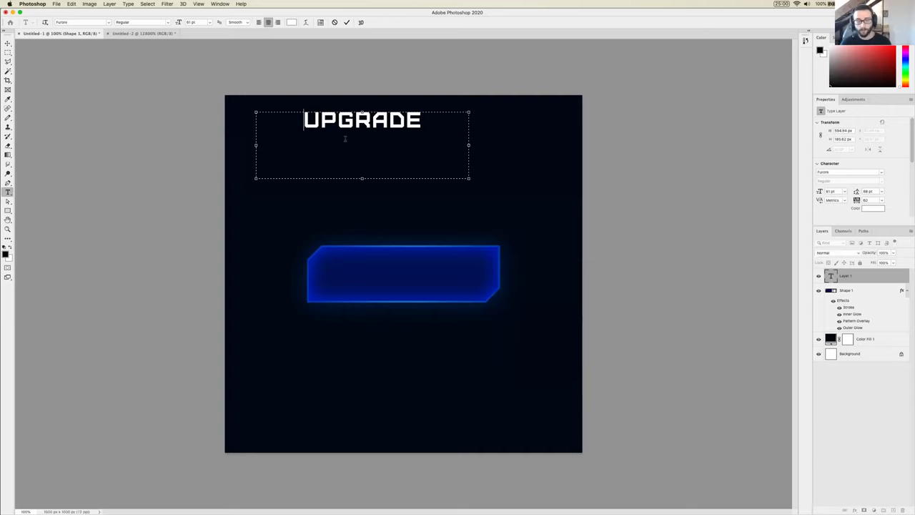
pyautogui.moveTo(304, 119); pyautogui.dragTo(442, 128)
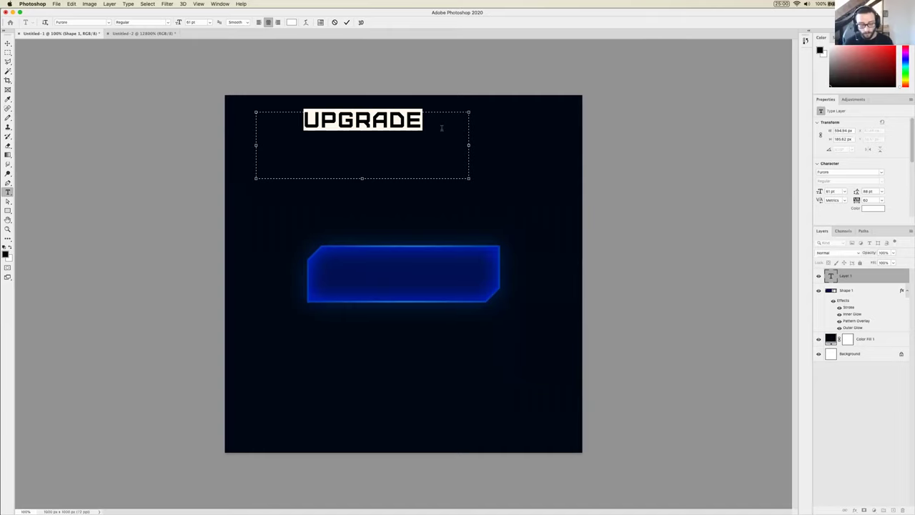
pyautogui.click(294, 121)
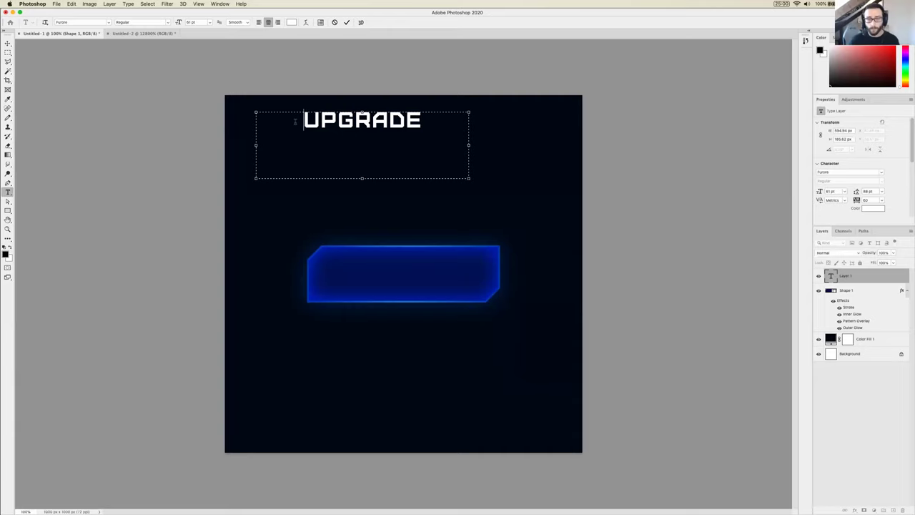
pyautogui.moveTo(294, 121); pyautogui.dragTo(458, 123)
pyautogui.click(409, 124)
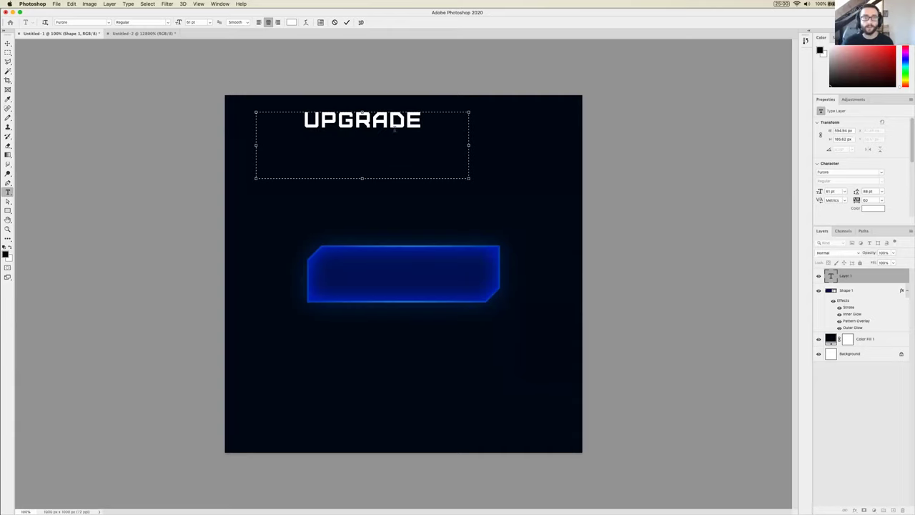
pyautogui.press('super+a')
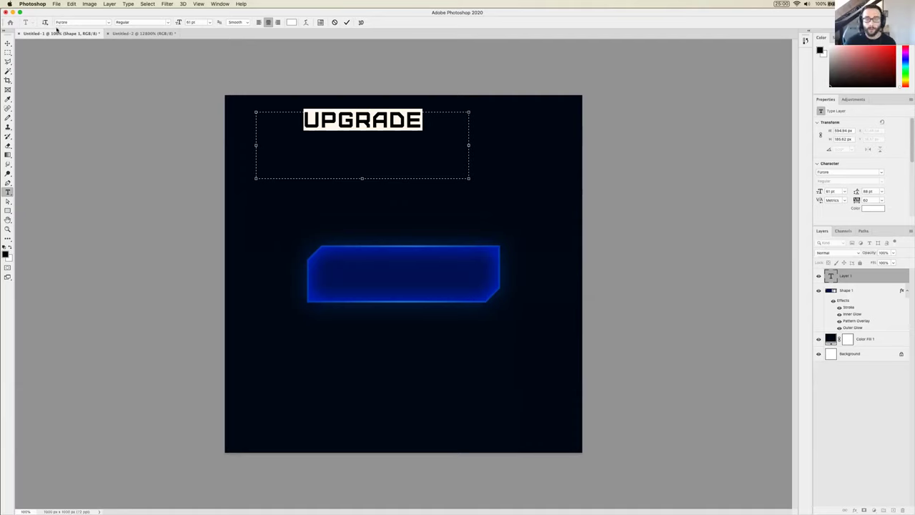
pyautogui.press('Right')
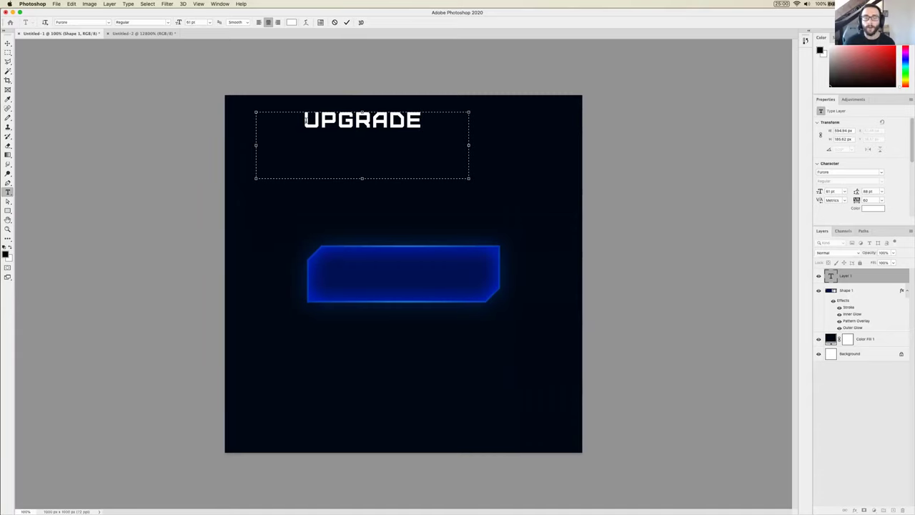
pyautogui.press('super+a')
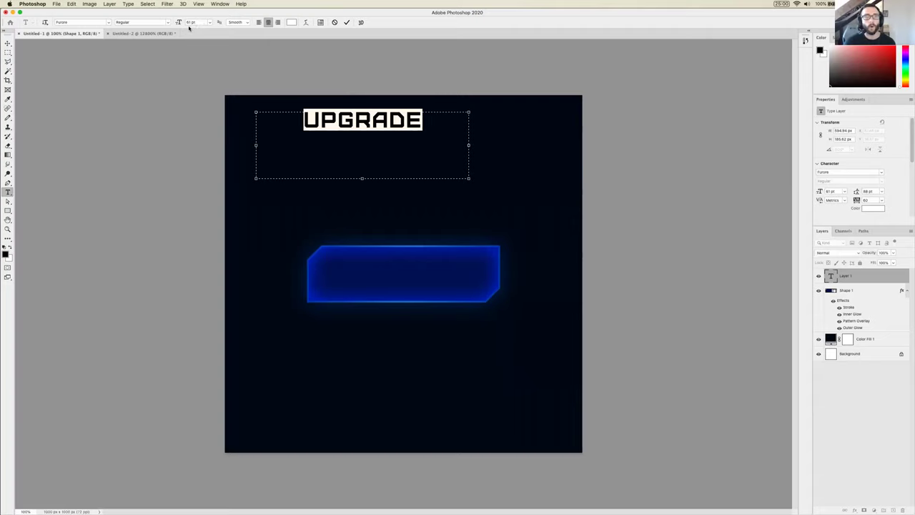
pyautogui.click(423, 125)
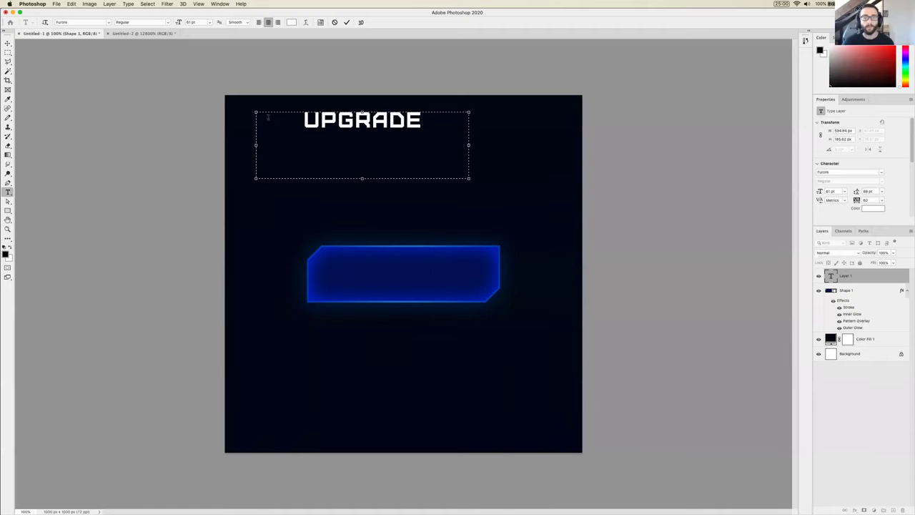
pyautogui.moveTo(268, 118); pyautogui.dragTo(444, 121)
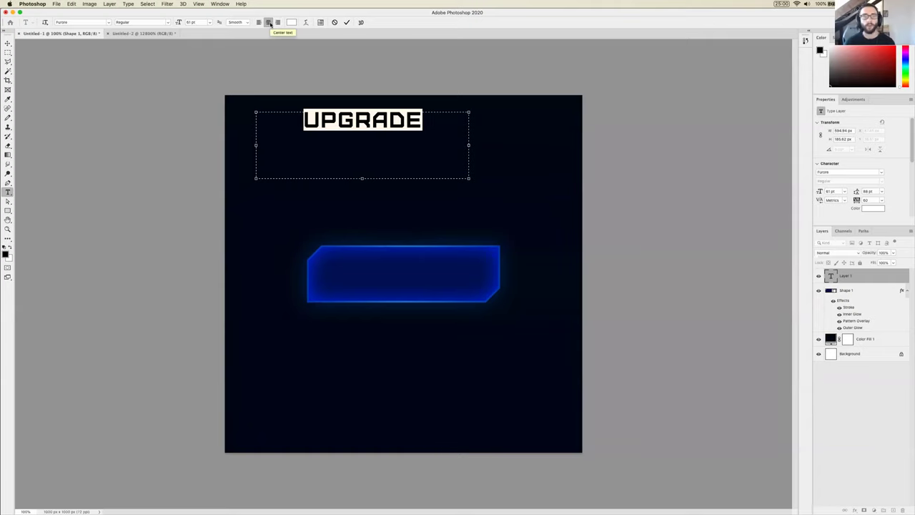
pyautogui.click(433, 125)
pyautogui.keyDown('shift'); pyautogui.click(281, 126); pyautogui.keyUp('shift')
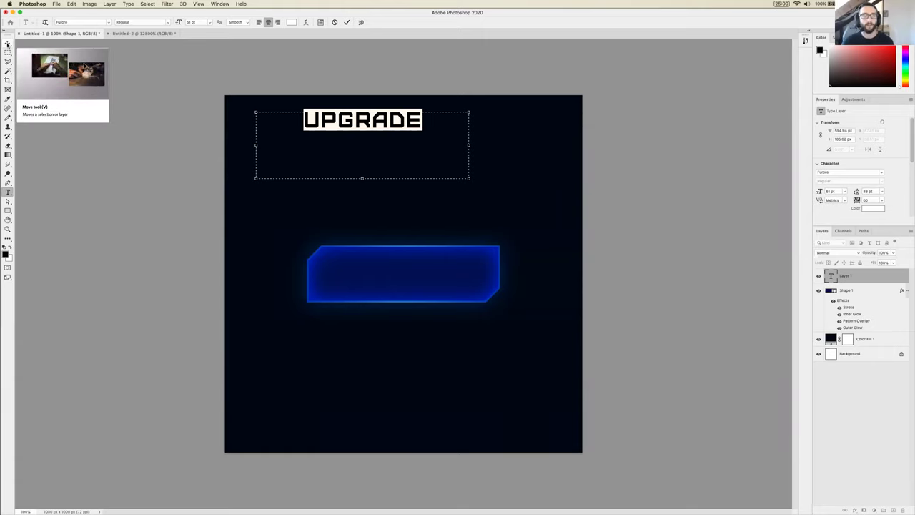
# Move the "UPGRADE" text onto the blue button so that it sits centred inside the shape
pyautogui.press('Escape')
pyautogui.press('v')
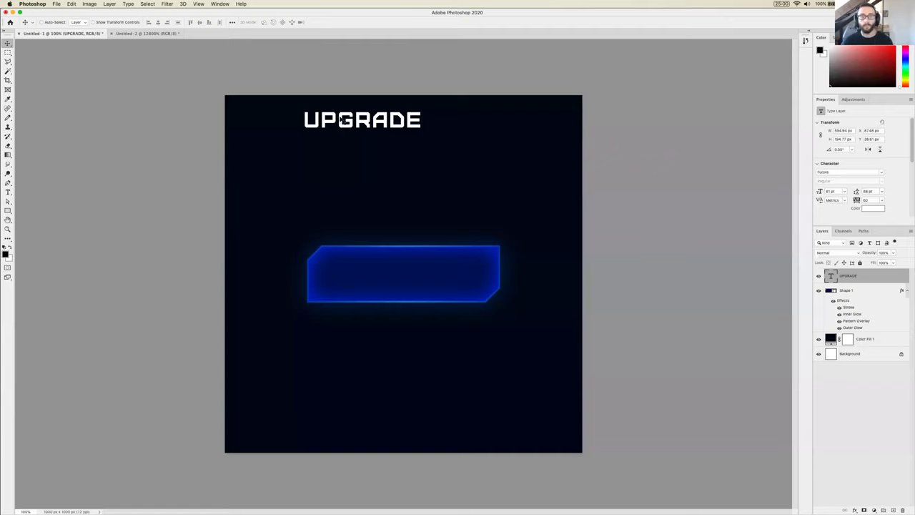
pyautogui.moveTo(342, 121); pyautogui.dragTo(382, 275)
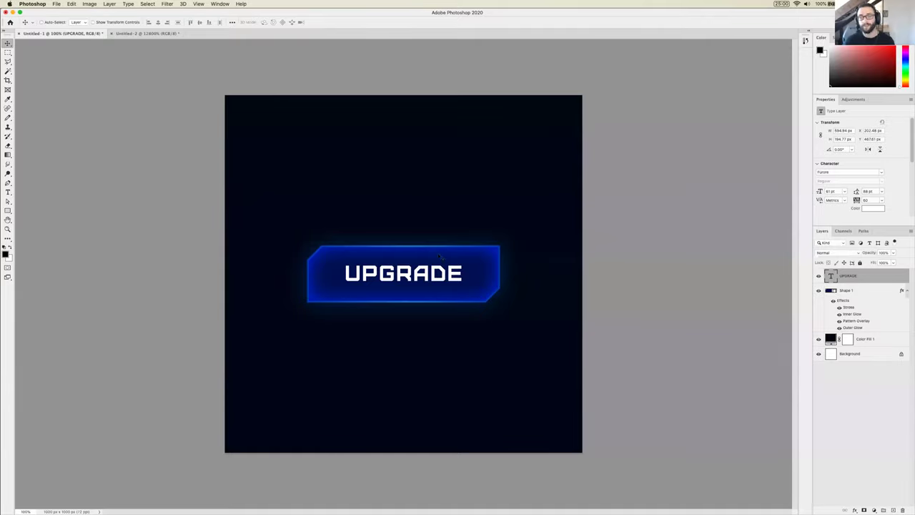
pyautogui.click(6, 45)
pyautogui.moveTo(387, 282)
pyautogui.mouseDown()
pyautogui.moveTo(394, 195)
pyautogui.moveTo(382, 199)
pyautogui.moveTo(367, 282)
pyautogui.moveTo(388, 272)
pyautogui.moveTo(385, 281)
pyautogui.mouseUp()
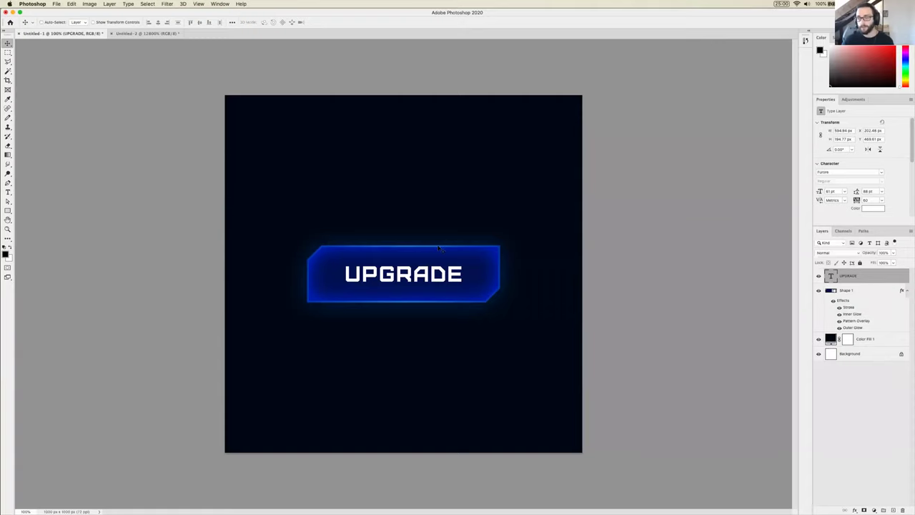
# Resize the "UPGRADE" text box to about 540 by 67.5 px, matching the button's width and fitting the text's height
pyautogui.doubleClick(830, 277)
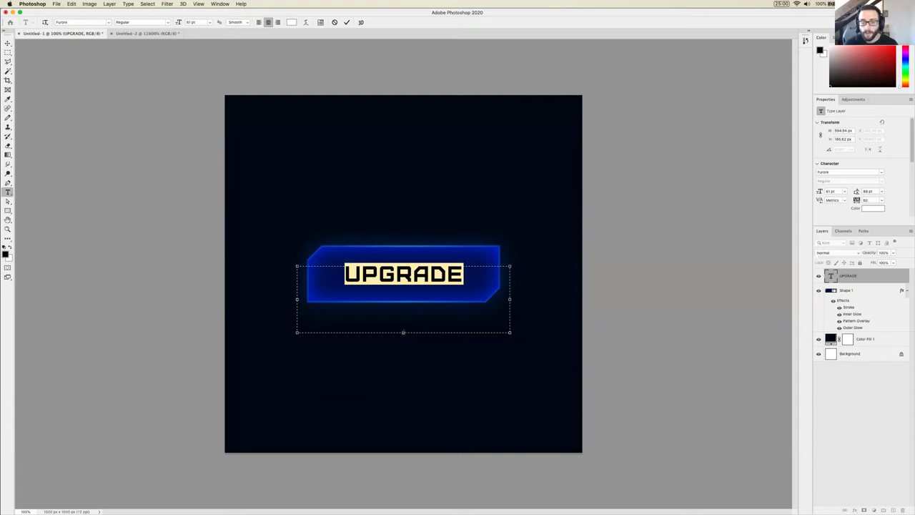
pyautogui.moveTo(403, 333); pyautogui.dragTo(402, 293)
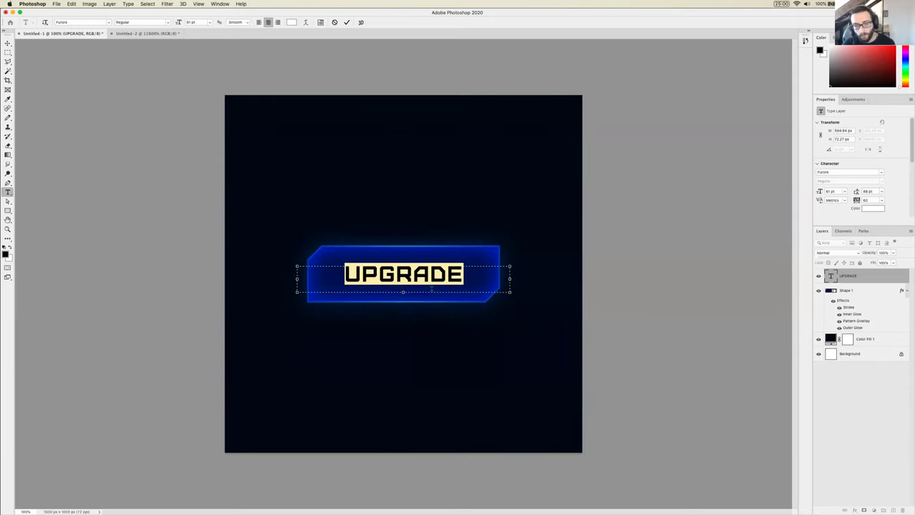
pyautogui.moveTo(404, 291); pyautogui.dragTo(404, 289)
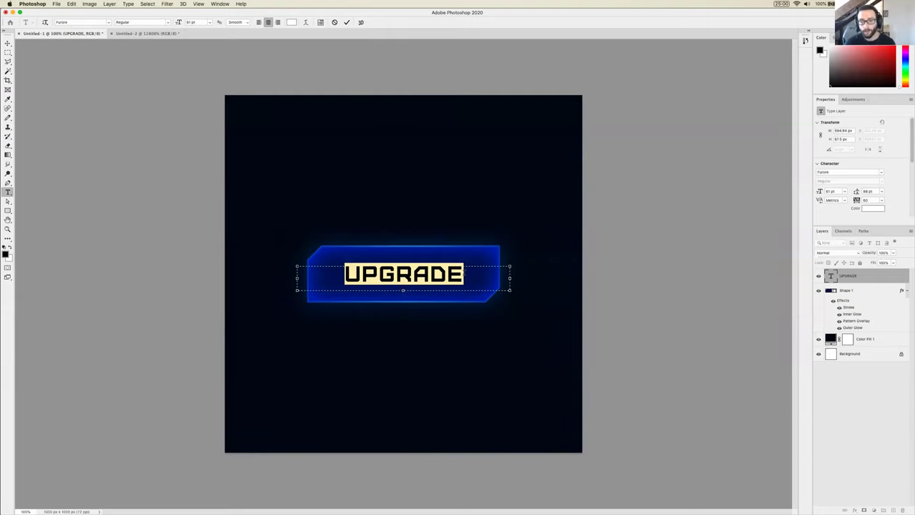
pyautogui.click(463, 274)
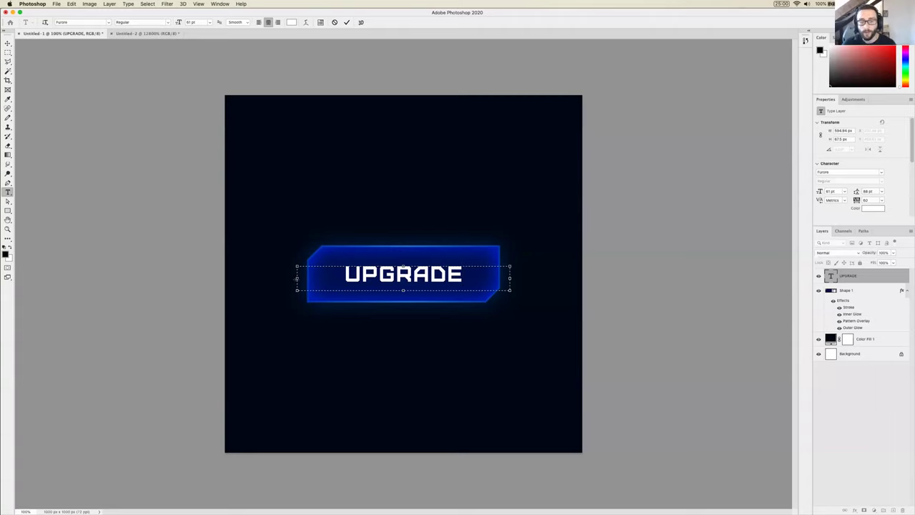
pyautogui.moveTo(296, 278); pyautogui.dragTo(307, 278)
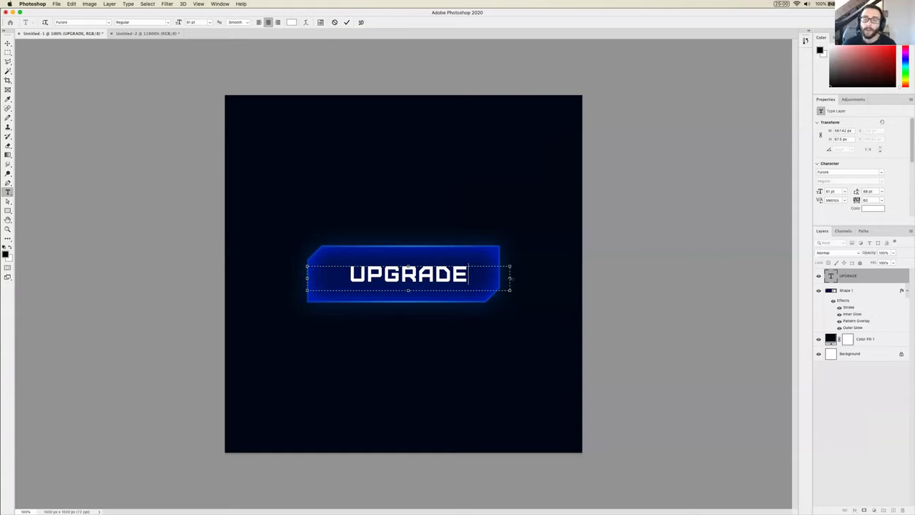
pyautogui.moveTo(510, 278); pyautogui.dragTo(500, 278)
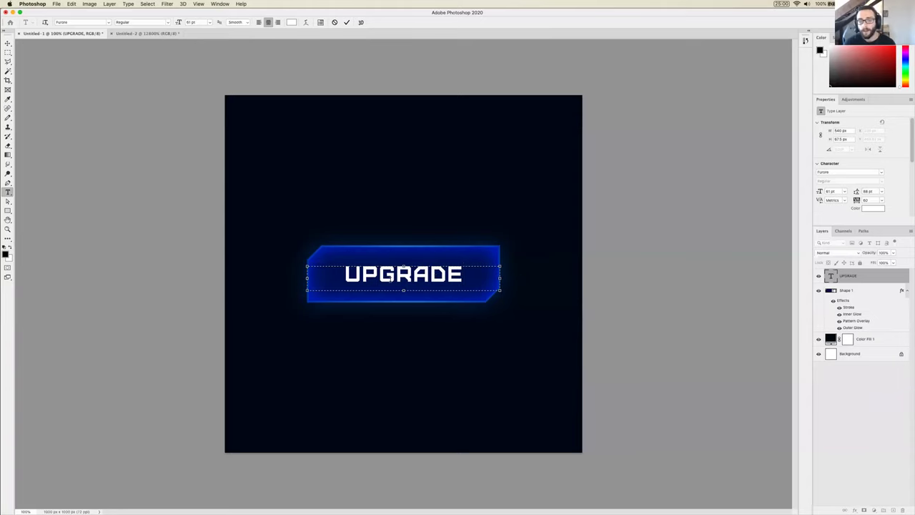
pyautogui.moveTo(343, 275); pyautogui.dragTo(474, 277)
pyautogui.click(474, 277)
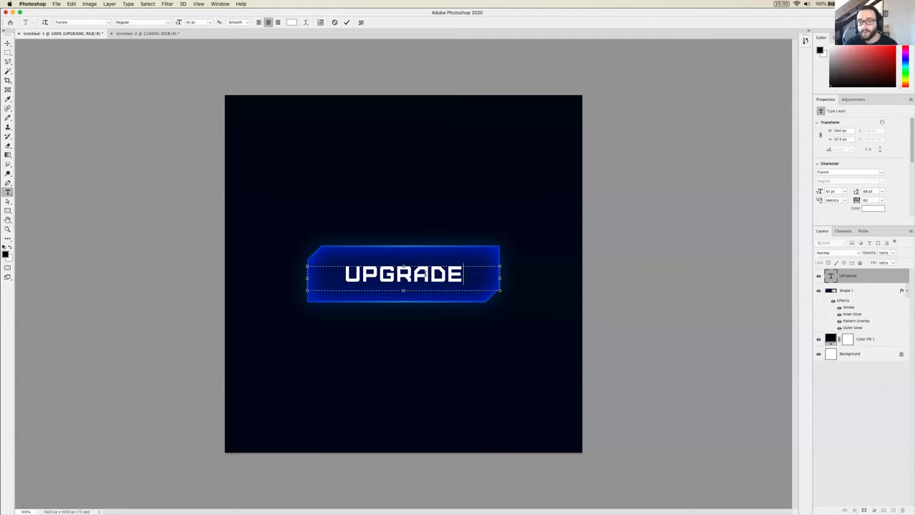
pyautogui.doubleClick(424, 274)
pyautogui.click(473, 276)
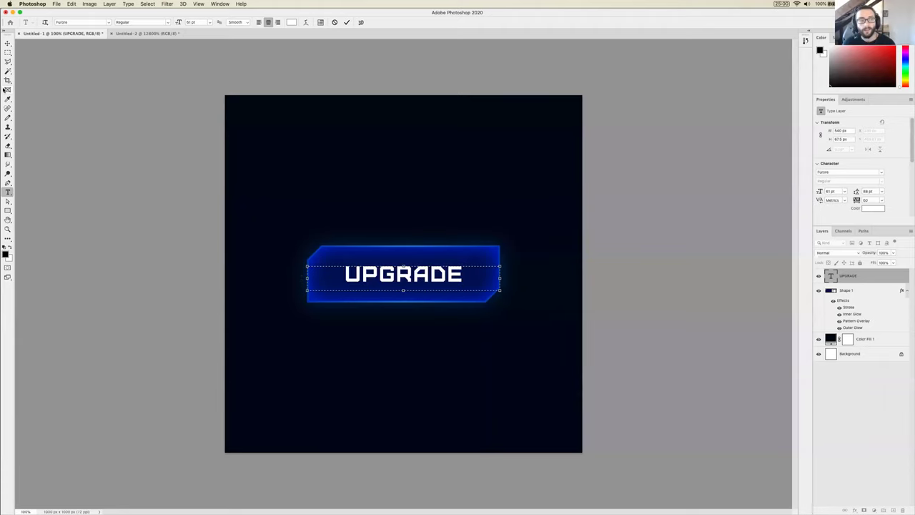
pyautogui.click(9, 45)
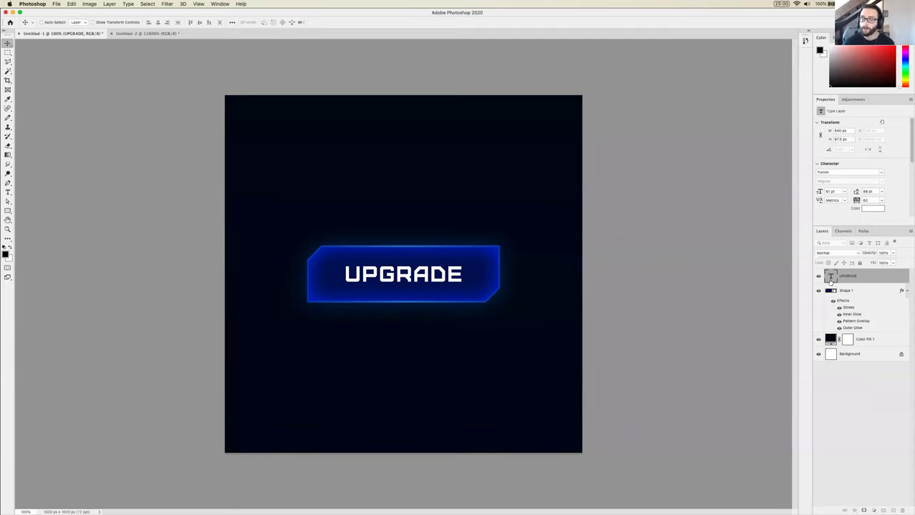
# Add a Gradient Overlay to the "UPGRADE" text layer and reset the overlay to its default settings
pyautogui.click(867, 280)
pyautogui.doubleClick(870, 279)
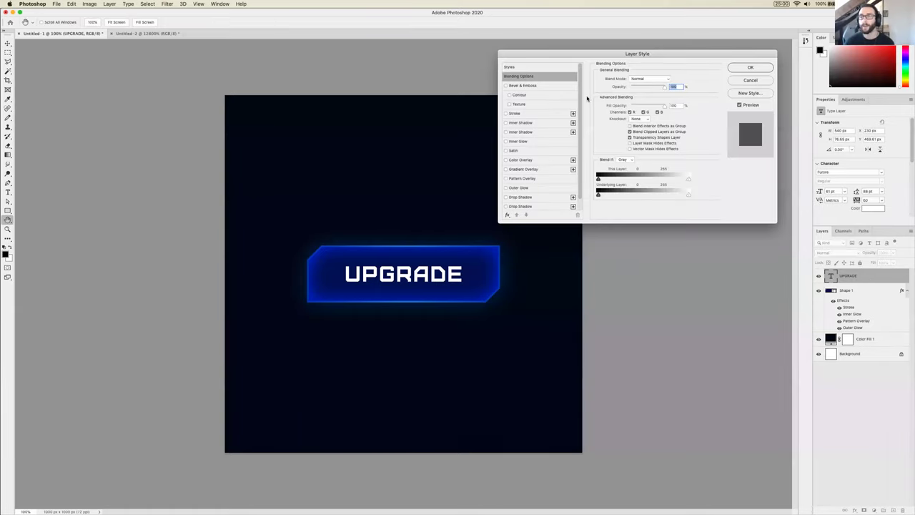
pyautogui.moveTo(608, 57); pyautogui.dragTo(619, 127)
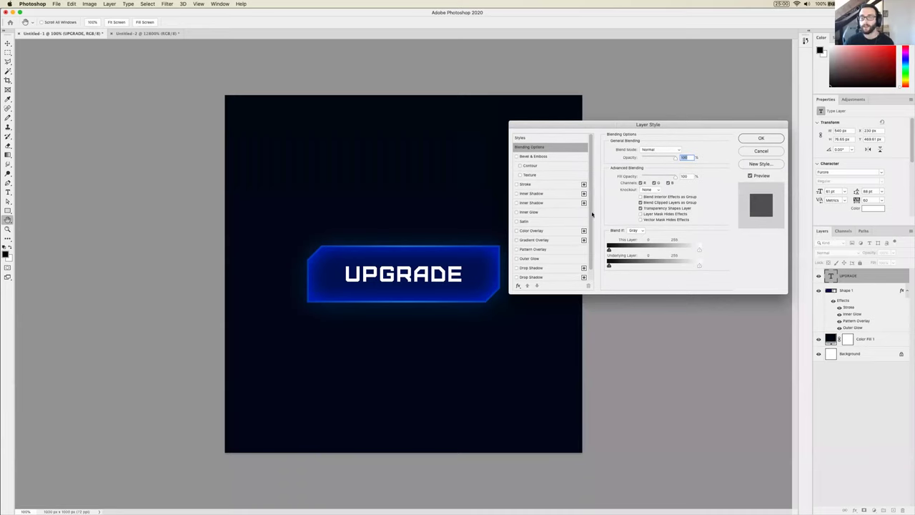
pyautogui.scroll(-1, 560, 234)
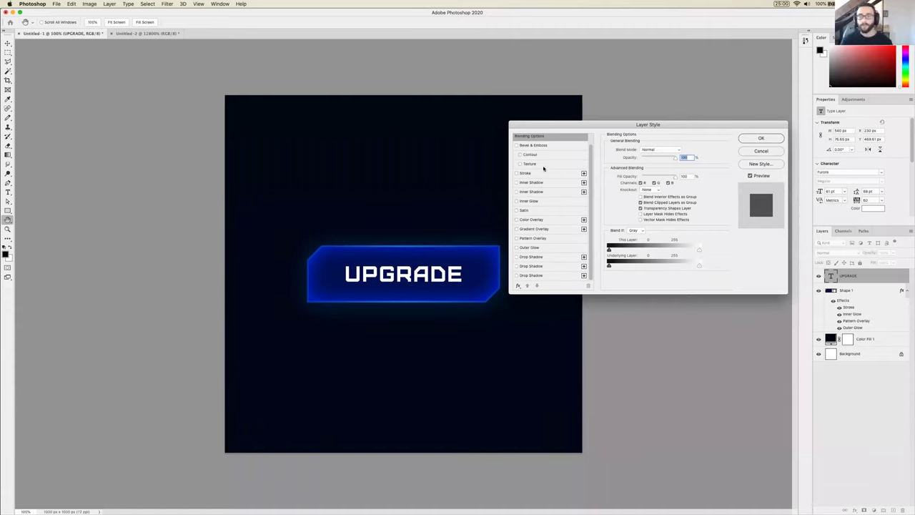
pyautogui.click(534, 228)
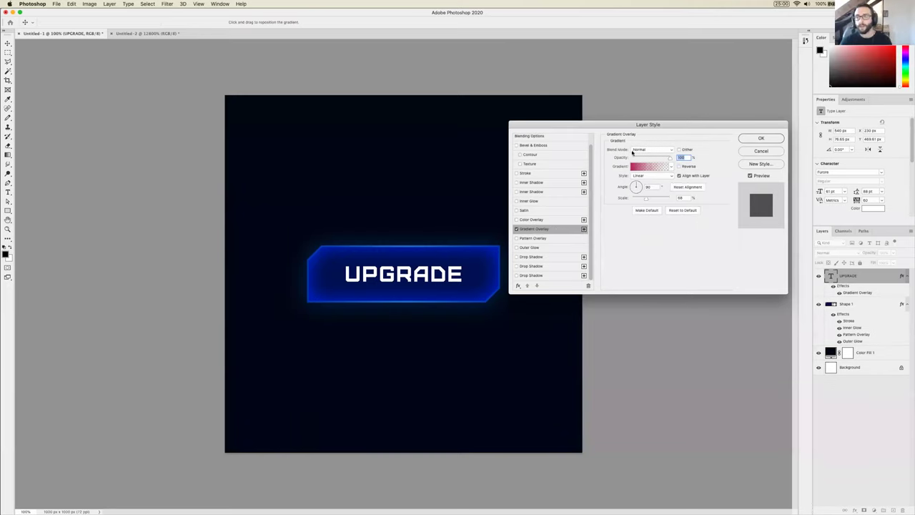
pyautogui.click(682, 210)
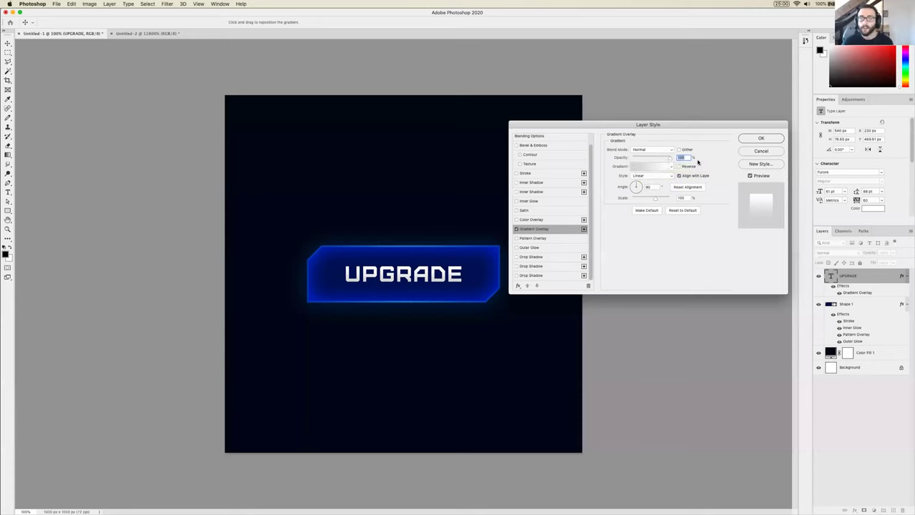
# Open the Gradient Overlay's gradient and the colour of its 0% stop for editing
pyautogui.click(650, 167)
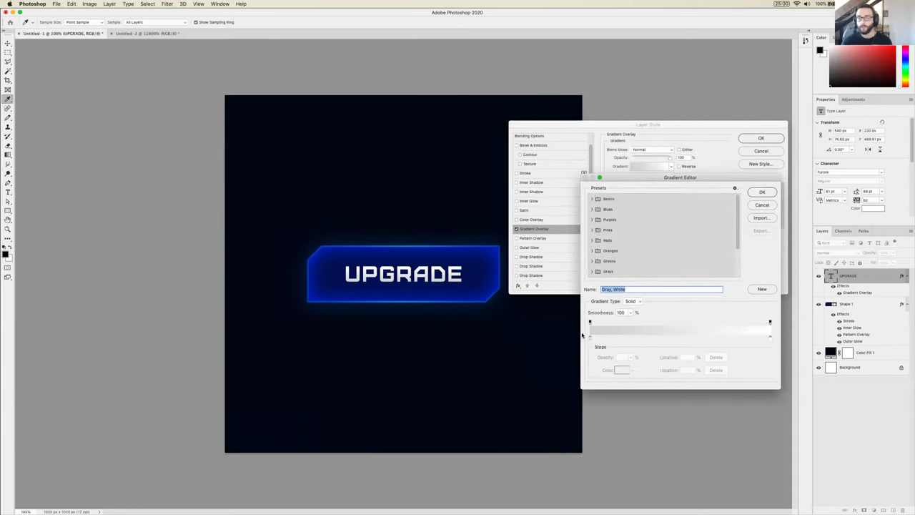
pyautogui.click(595, 338)
pyautogui.moveTo(598, 342); pyautogui.dragTo(587, 344)
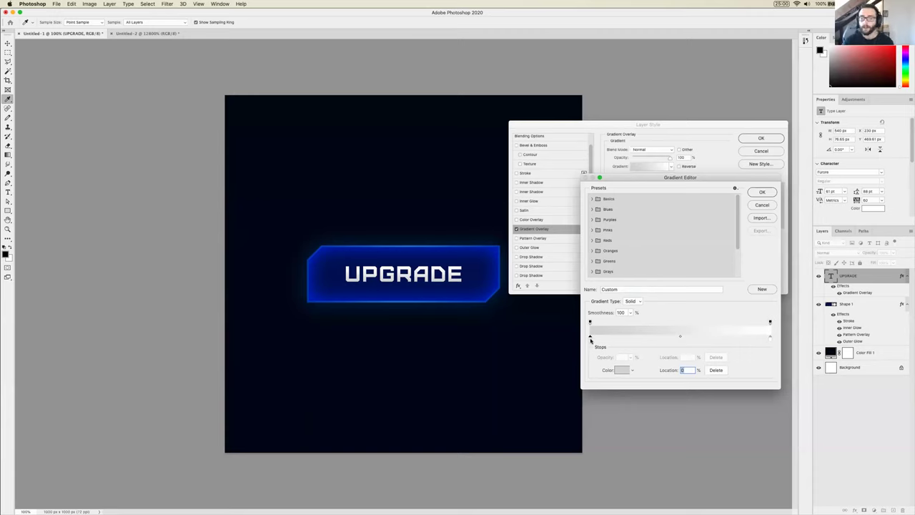
pyautogui.doubleClick(591, 339)
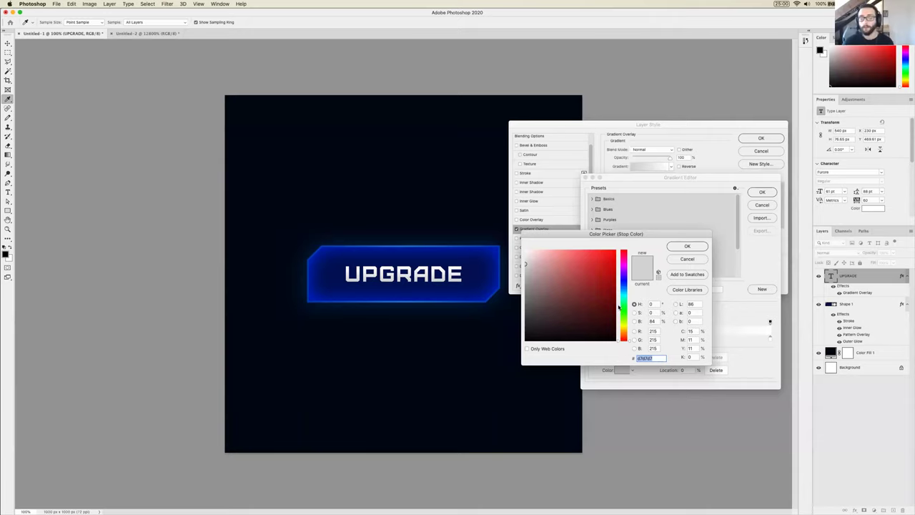
# Try blue tones sampled from the button's edges as the colour of the gradient's 0% stop
pyautogui.click(624, 295)
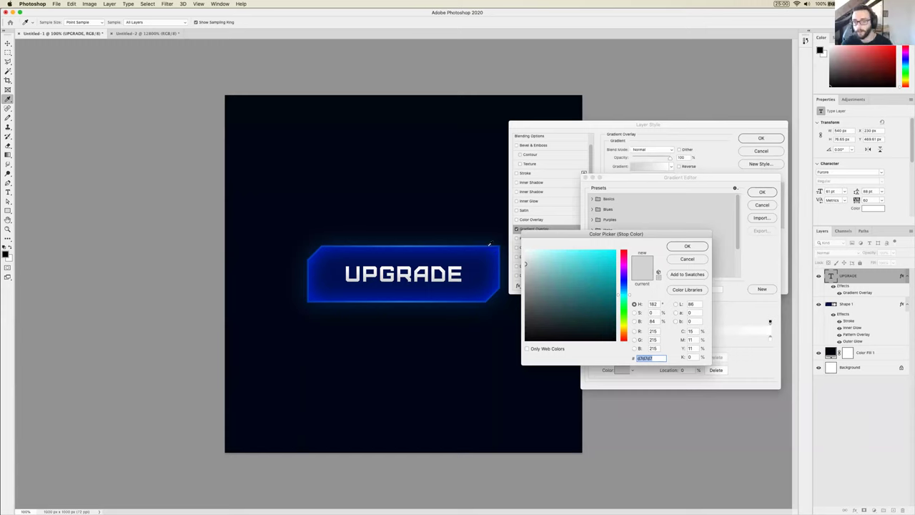
pyautogui.moveTo(544, 244); pyautogui.dragTo(534, 227)
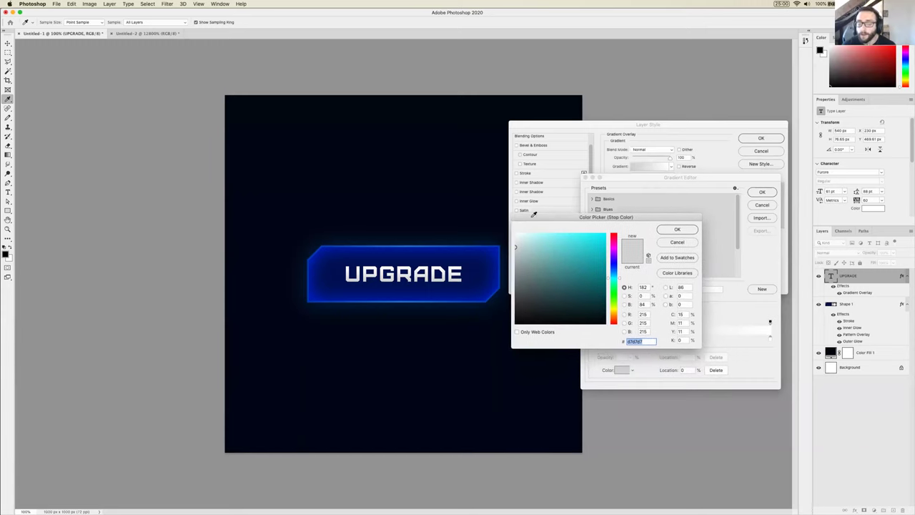
pyautogui.click(392, 244)
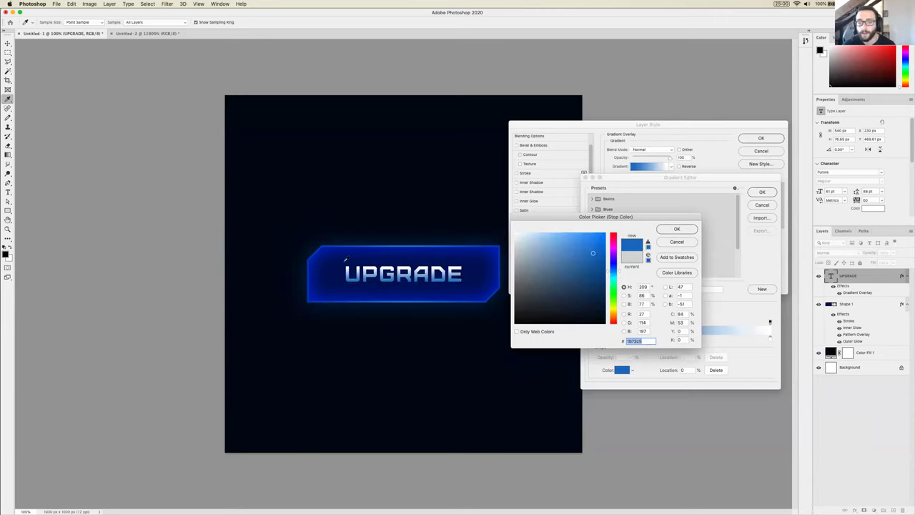
pyautogui.click(310, 295)
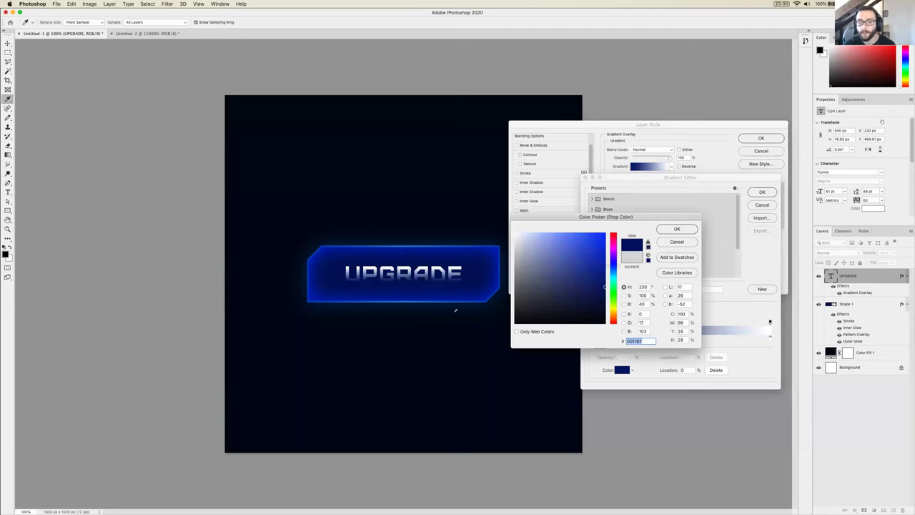
pyautogui.click(425, 301)
pyautogui.click(405, 301)
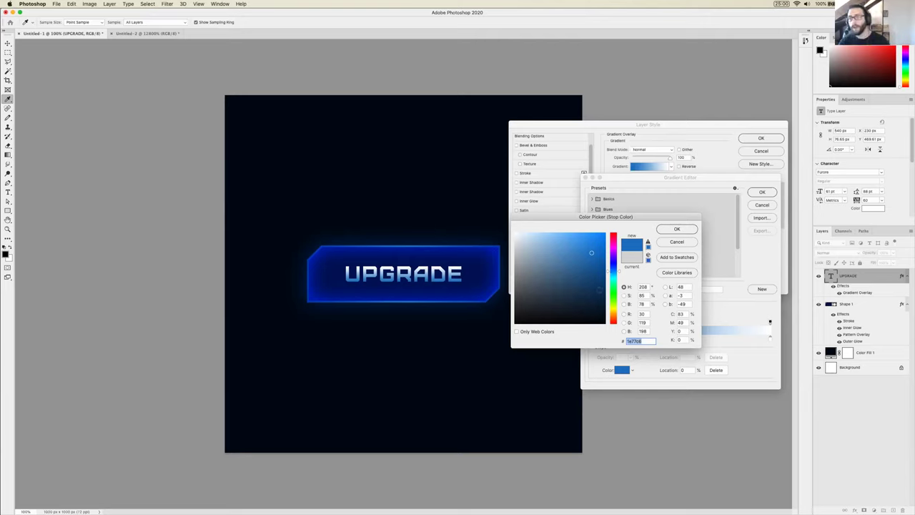
# Set the gradient's 0% stop to the bright cyan 50ecff
pyautogui.click(613, 279)
pyautogui.write('00fffc')
pyautogui.click(595, 234)
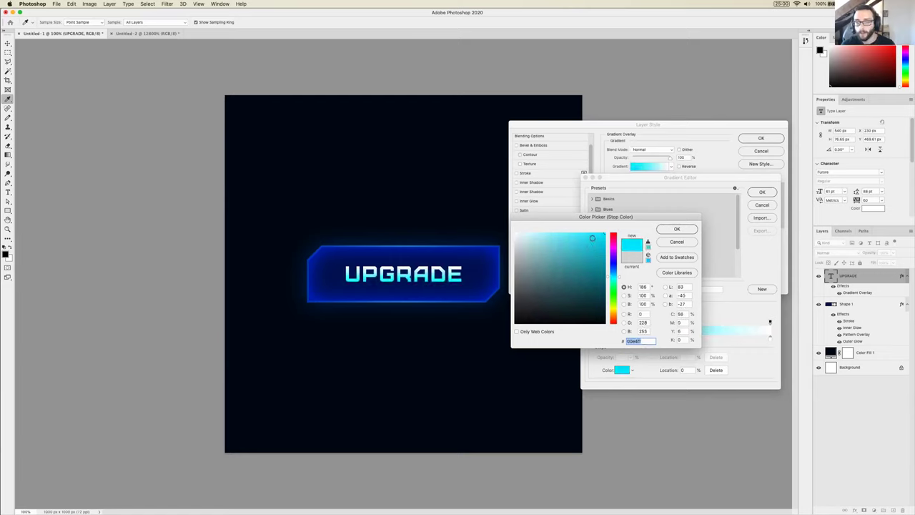
pyautogui.click(582, 234)
pyautogui.click(577, 233)
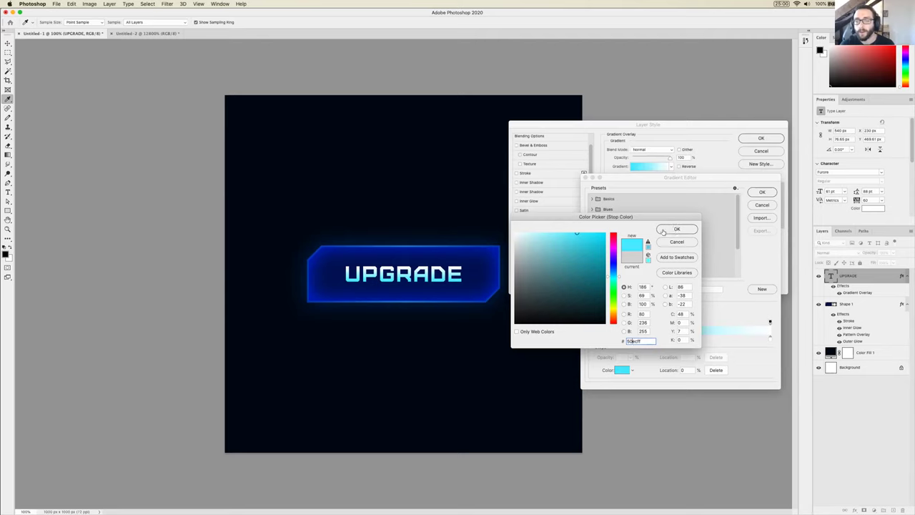
pyautogui.click(665, 230)
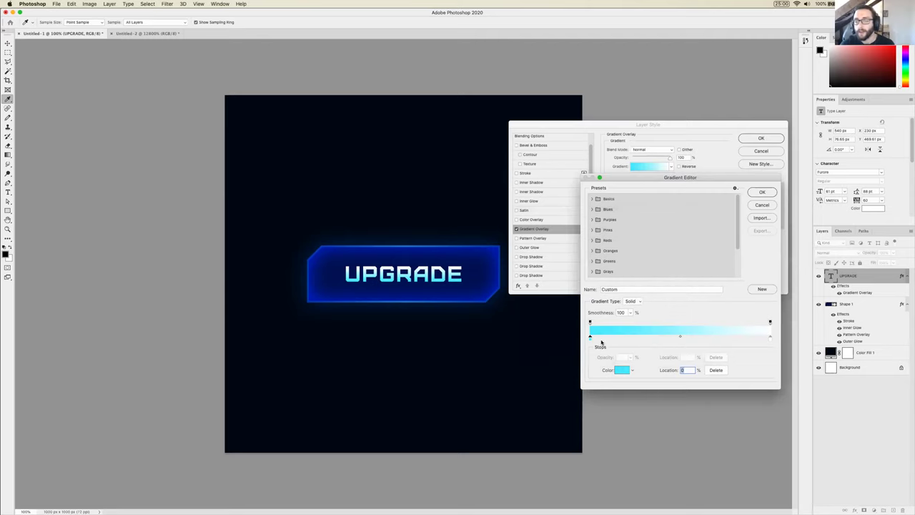
# Set the gradient's 100% stop to the very pale cyan e6feff and accept the edited gradient
pyautogui.click(771, 342)
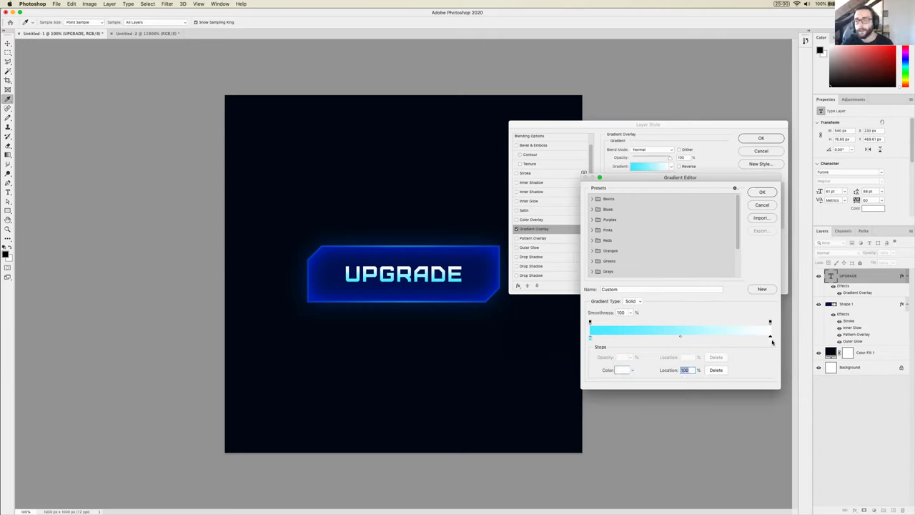
pyautogui.doubleClick(771, 341)
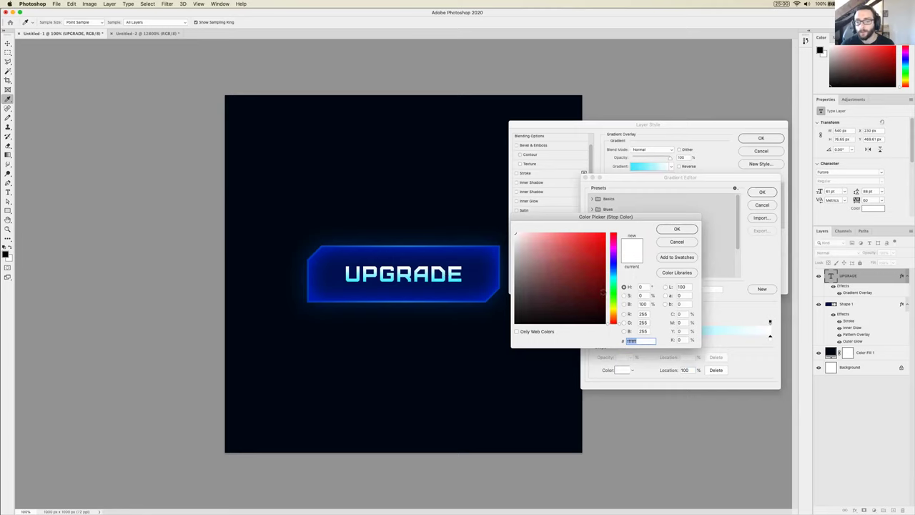
pyautogui.click(612, 279)
pyautogui.click(519, 235)
pyautogui.moveTo(519, 235); pyautogui.dragTo(524, 236)
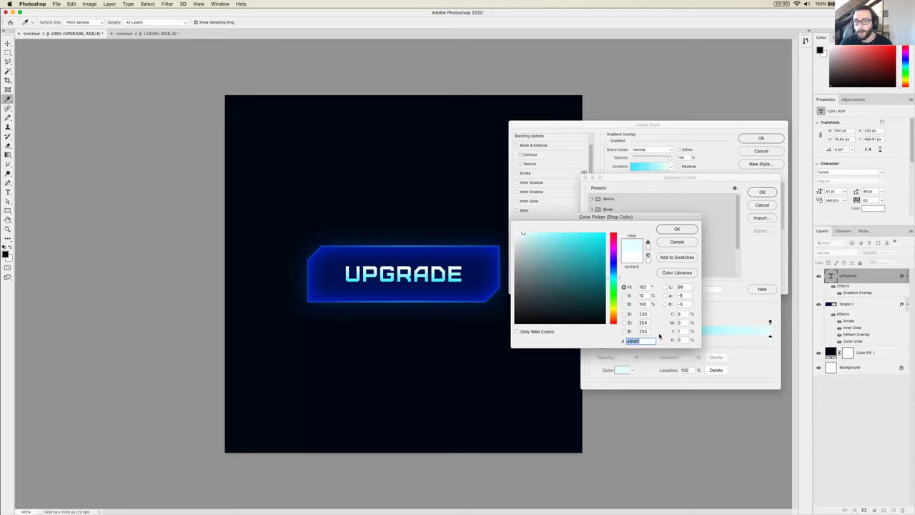
pyautogui.click(627, 341)
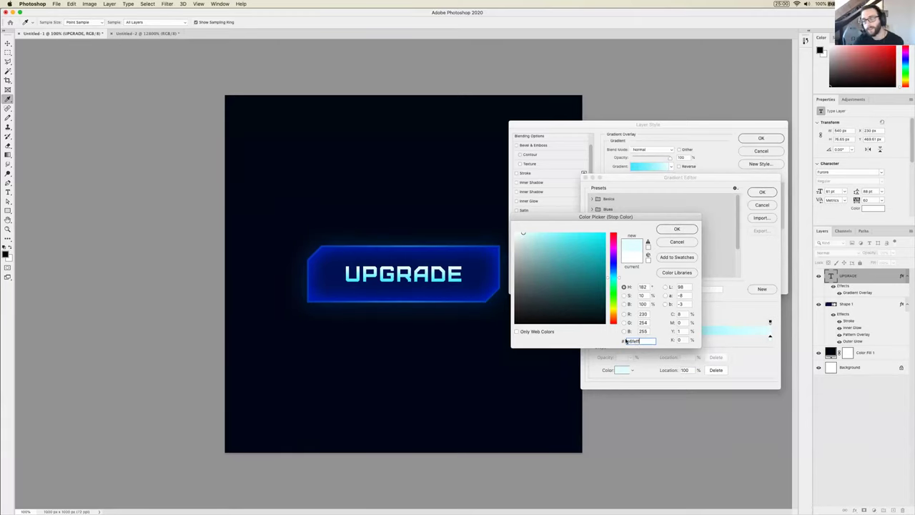
pyautogui.click(641, 342)
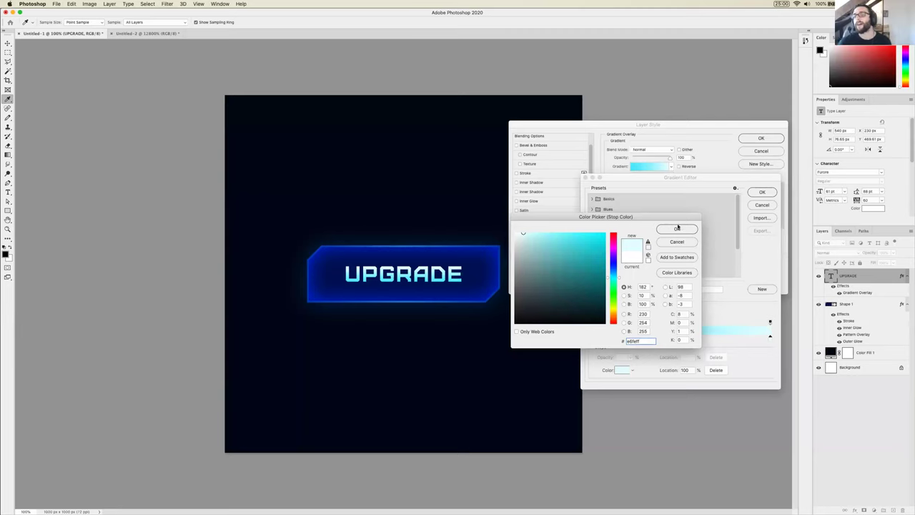
pyautogui.press('Return')
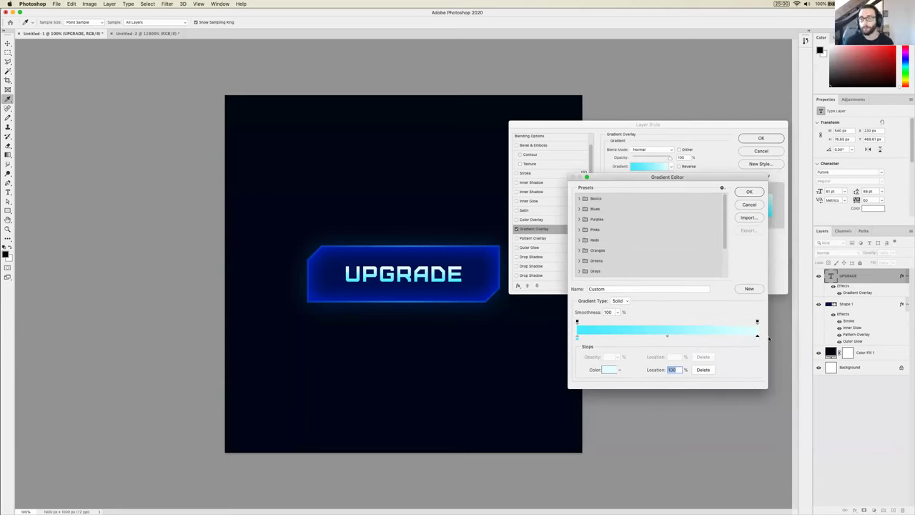
pyautogui.click(747, 191)
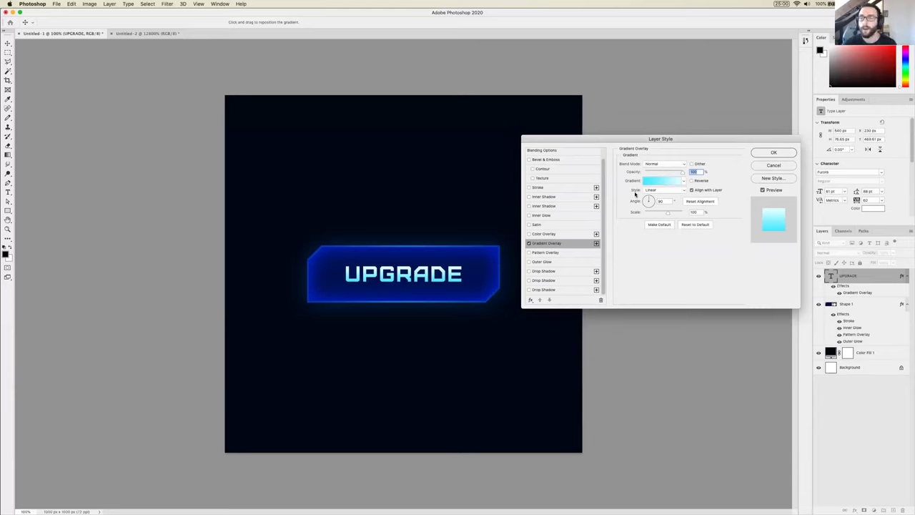
# Review the Gradient Overlay's style and angle, keeping the Linear style
pyautogui.click(663, 191)
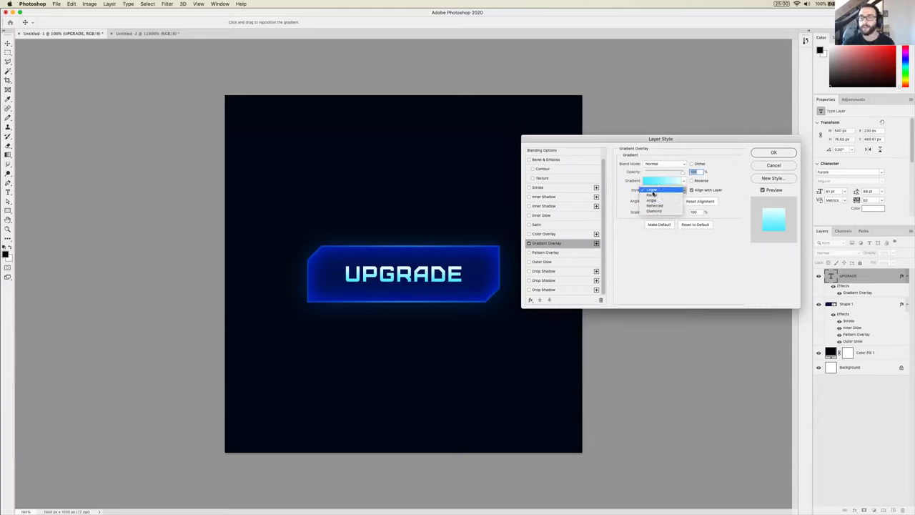
pyautogui.click(653, 189)
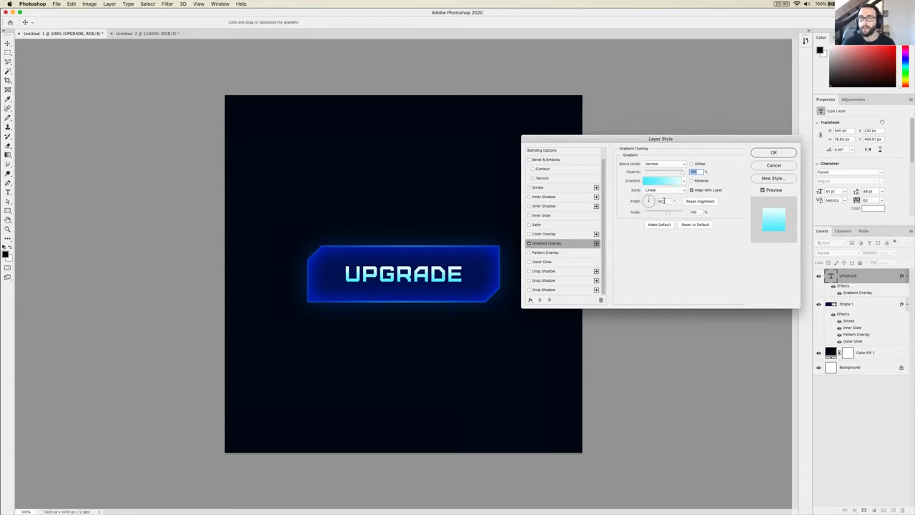
pyautogui.doubleClick(661, 201)
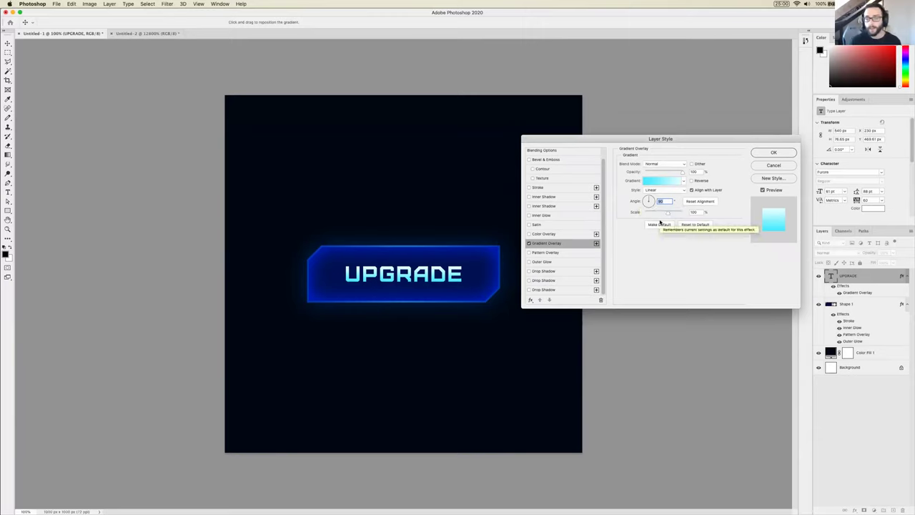
pyautogui.moveTo(612, 142); pyautogui.dragTo(608, 134)
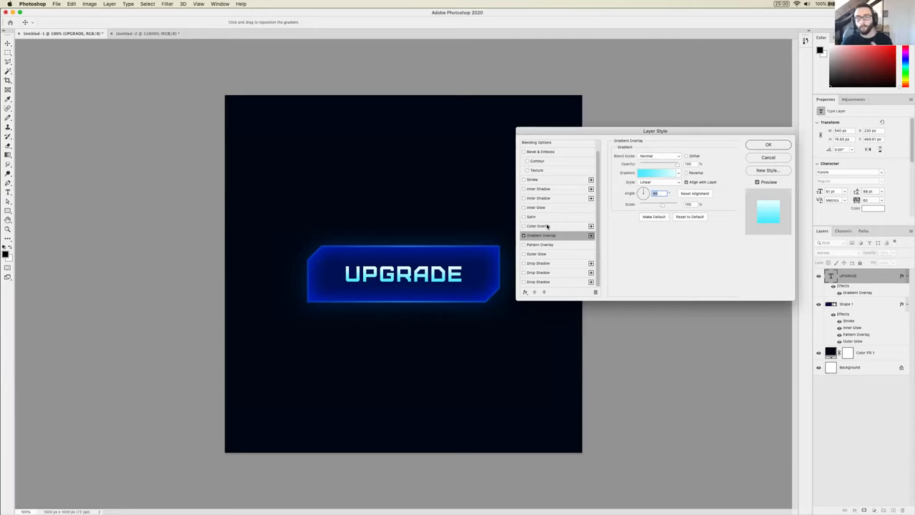
# Add an Outer Glow to the "UPGRADE" text layer with an opacity of 40%
pyautogui.click(536, 254)
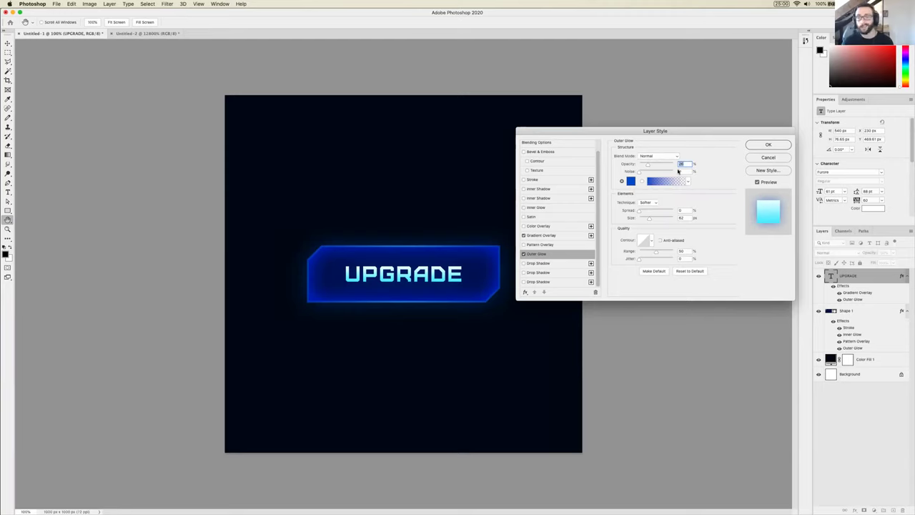
pyautogui.press('Up')
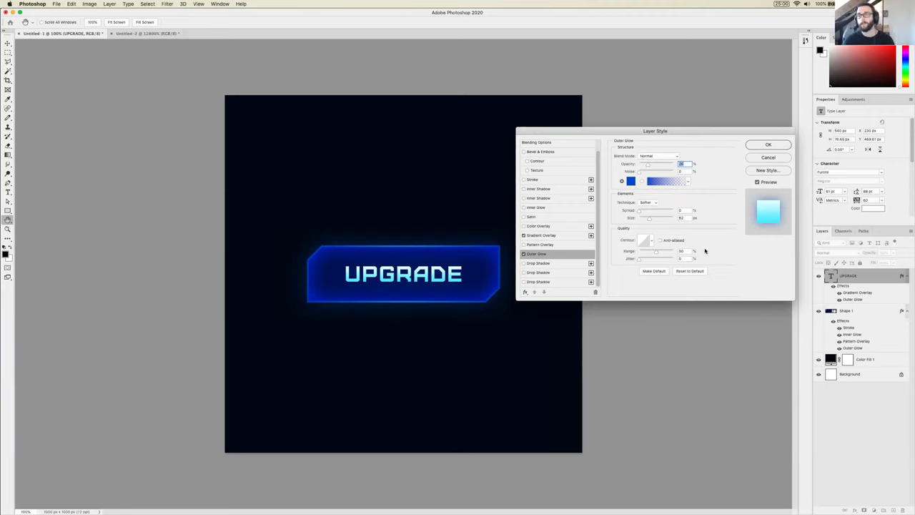
pyautogui.write('40')
# Set the text's Outer Glow colour to the bright cyan 00fcff
pyautogui.click(632, 183)
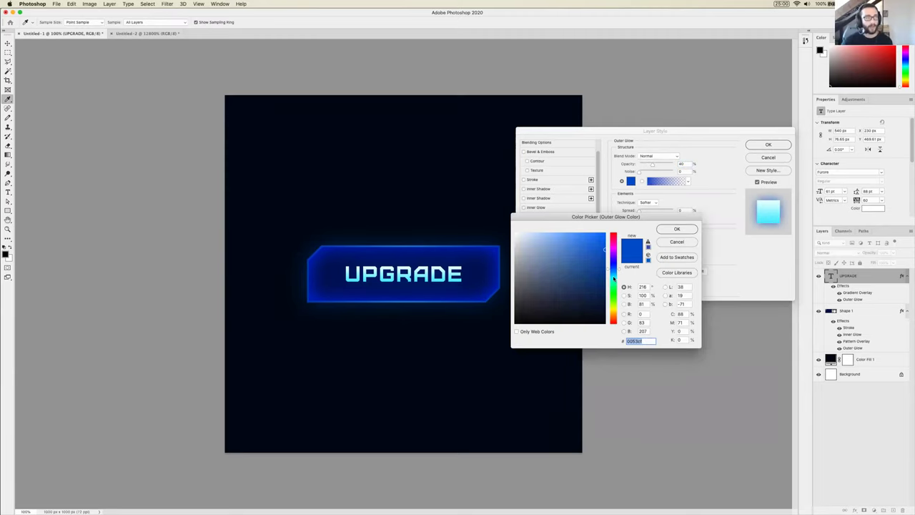
pyautogui.click(440, 278)
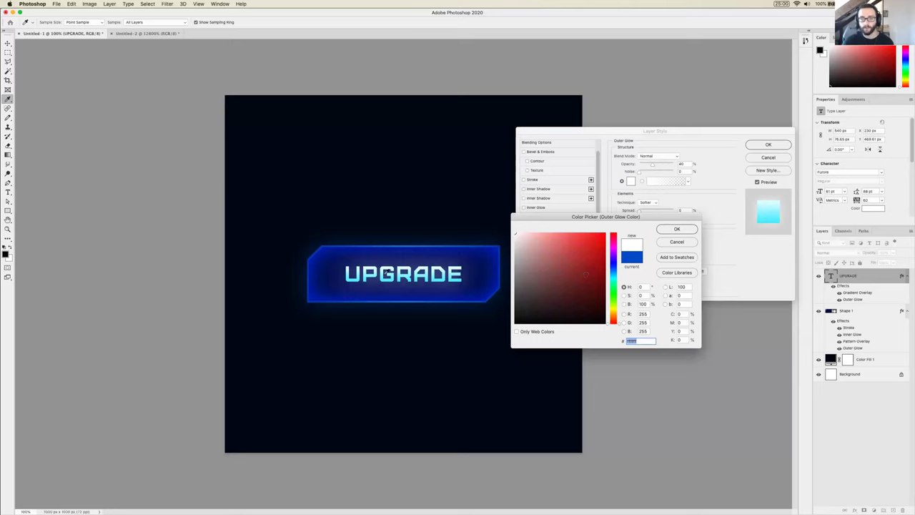
pyautogui.moveTo(605, 216); pyautogui.dragTo(605, 234)
pyautogui.click(613, 280)
pyautogui.click(598, 239)
pyautogui.click(642, 344)
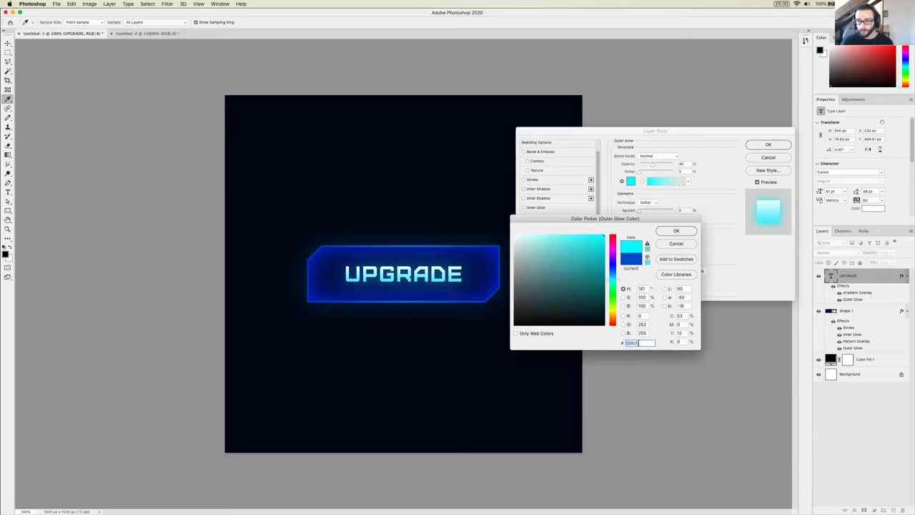
pyautogui.doubleClick(641, 343)
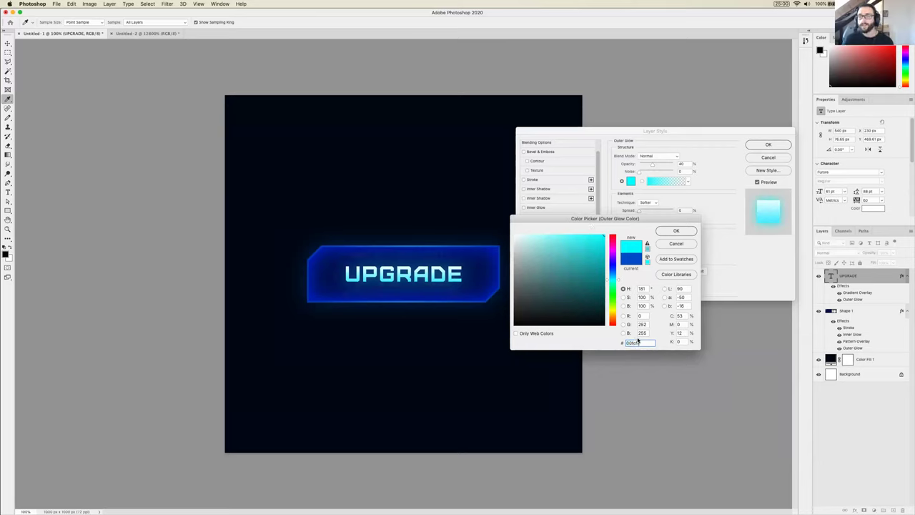
pyautogui.click(676, 230)
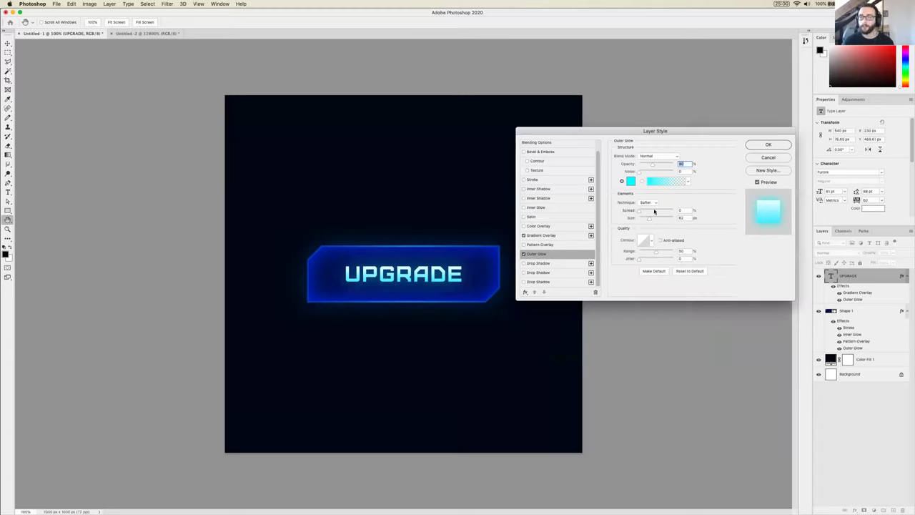
# Set the text's Outer Glow size to 30 px and opacity to 30%, and apply the layer style
pyautogui.press('Tab')
pyautogui.press('Tab')
pyautogui.press('Tab')
pyautogui.write('40')
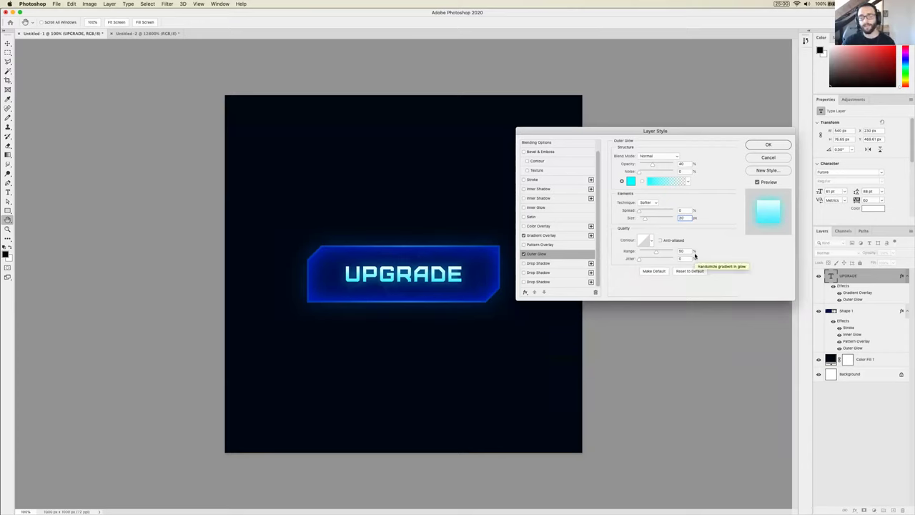
pyautogui.doubleClick(680, 164)
pyautogui.write('30')
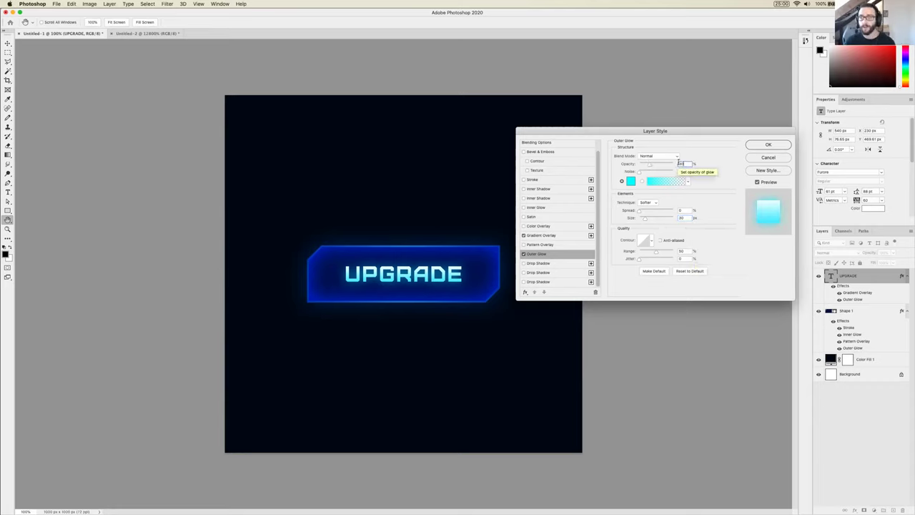
pyautogui.press('Tab')
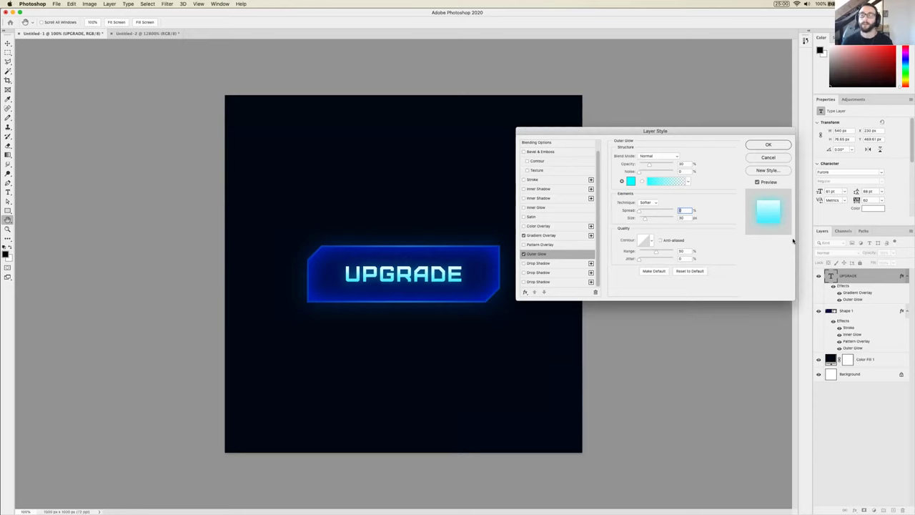
pyautogui.moveTo(613, 139); pyautogui.dragTo(620, 155)
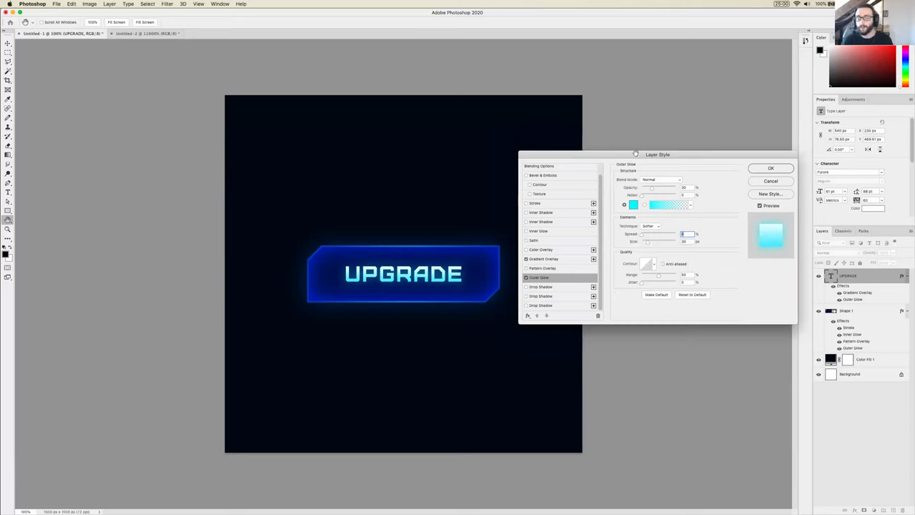
pyautogui.moveTo(636, 153); pyautogui.dragTo(636, 154)
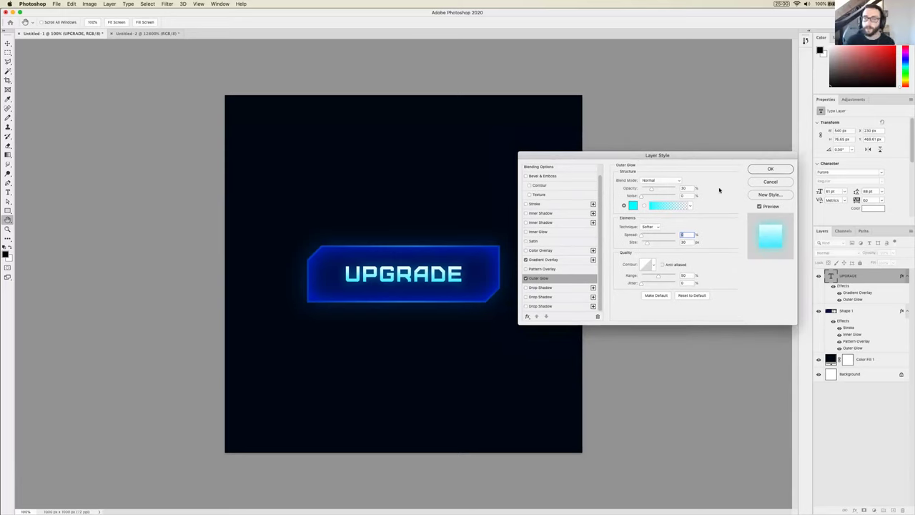
pyautogui.moveTo(681, 155); pyautogui.dragTo(680, 156)
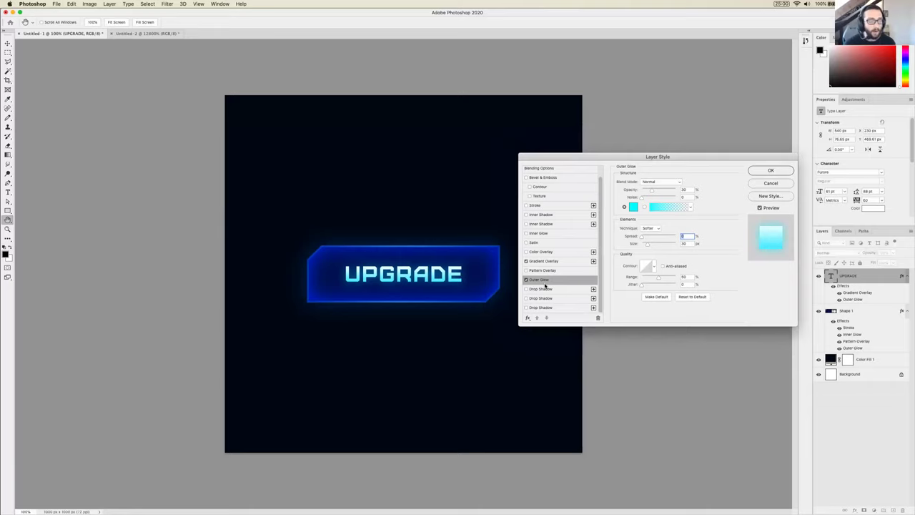
pyautogui.moveTo(666, 155); pyautogui.dragTo(666, 156)
pyautogui.click(763, 174)
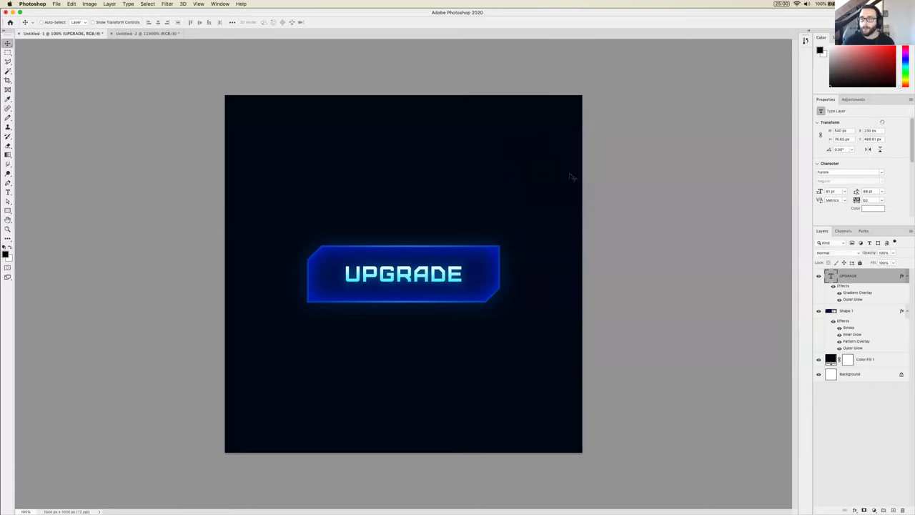
pyautogui.click(8, 202)
pyautogui.moveTo(534, 346); pyautogui.dragTo(276, 207)
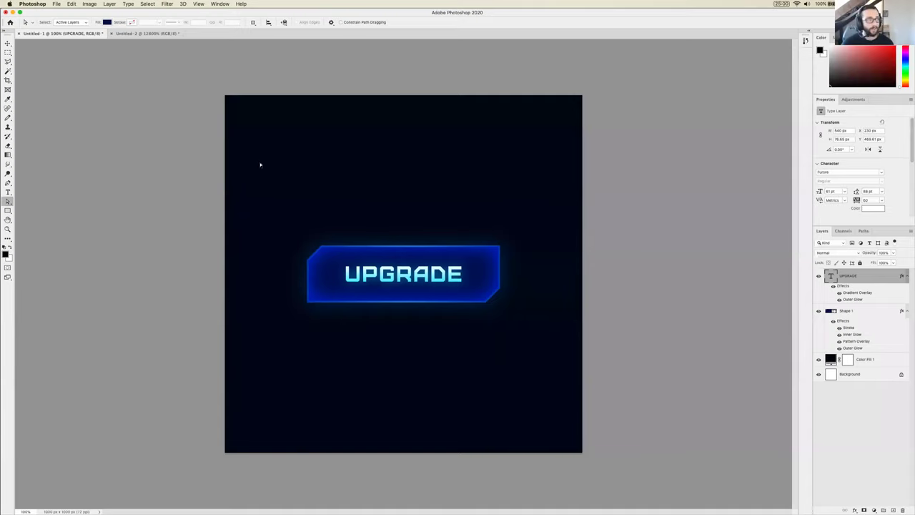
# Set up the Rectangle tool in Shape mode with the recently used pale cyan as its fill
pyautogui.click(8, 210)
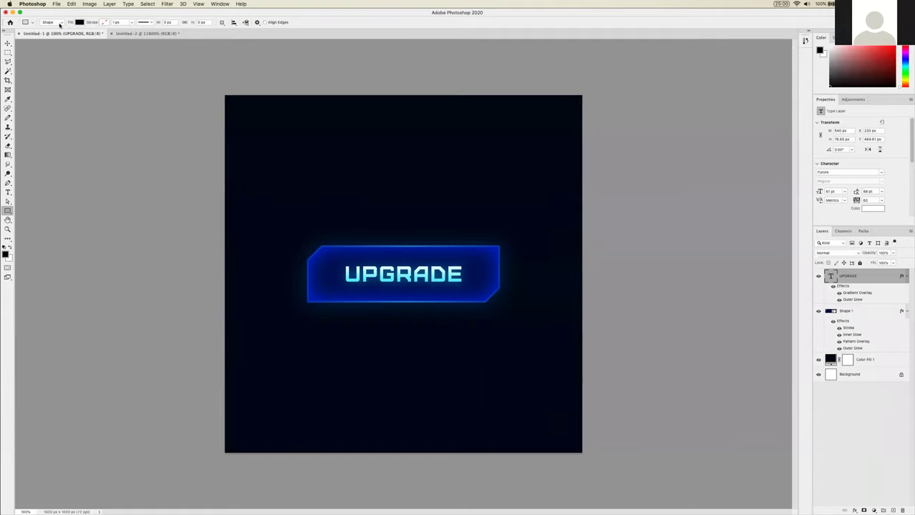
pyautogui.click(55, 24)
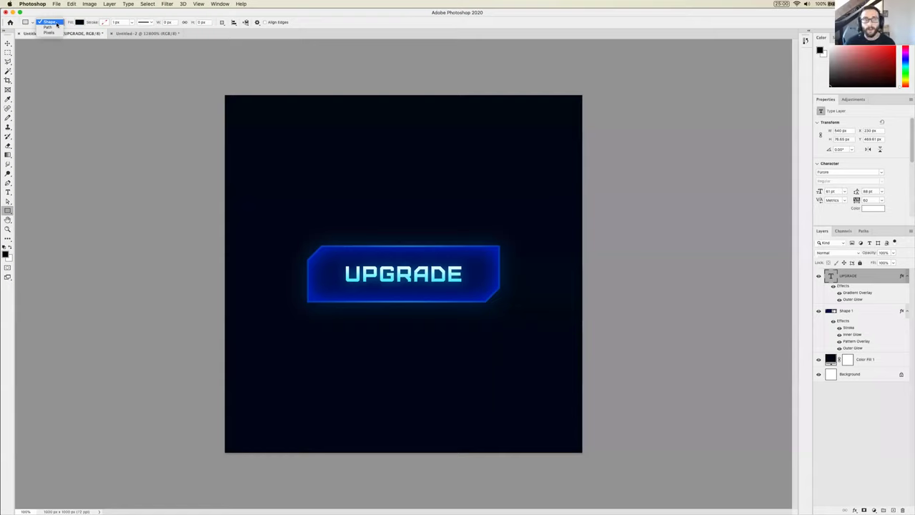
pyautogui.click(57, 24)
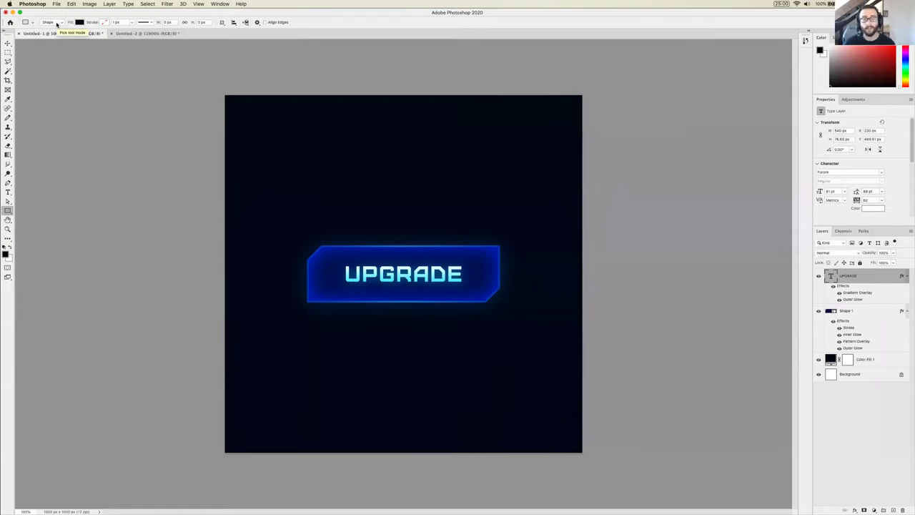
pyautogui.click(54, 23)
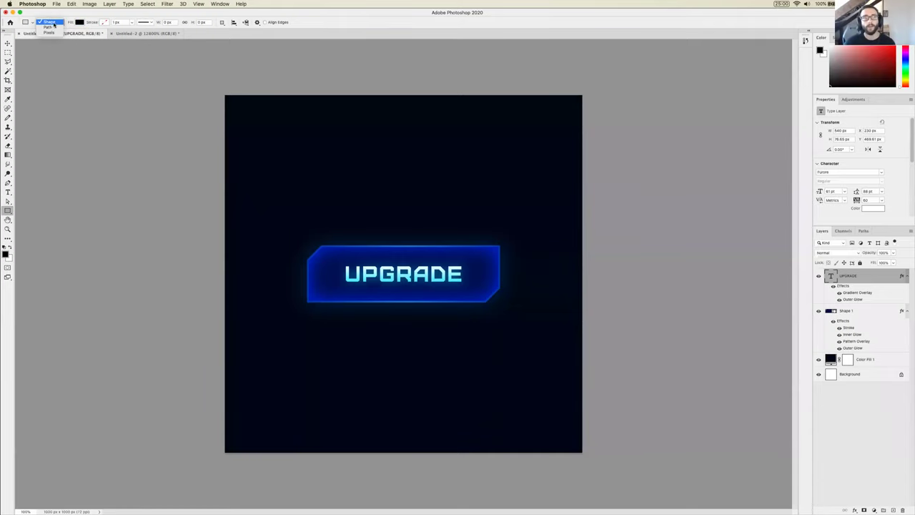
pyautogui.press('Escape')
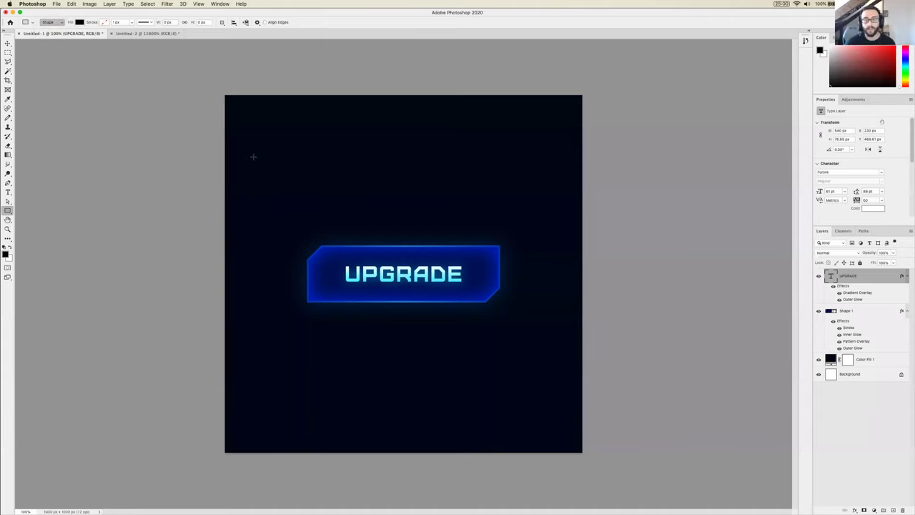
pyautogui.click(79, 22)
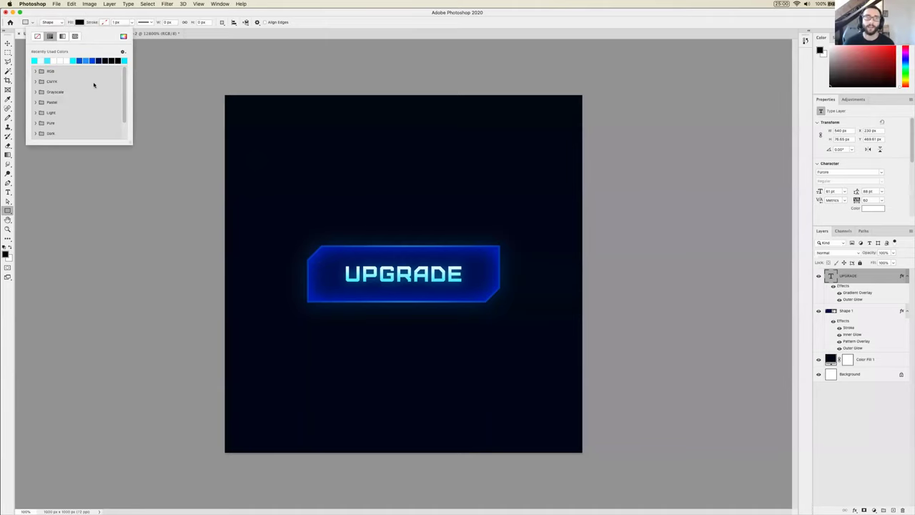
pyautogui.click(40, 60)
pyautogui.click(65, 12)
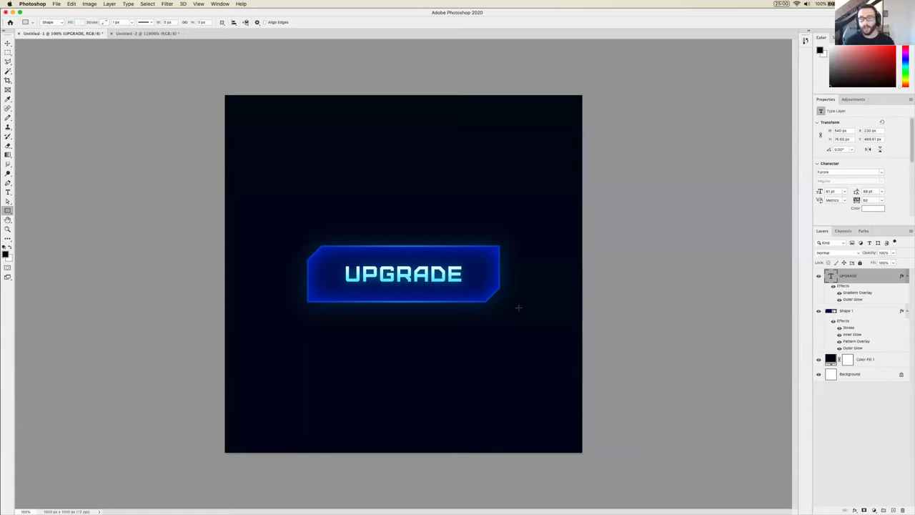
pyautogui.click(8, 229)
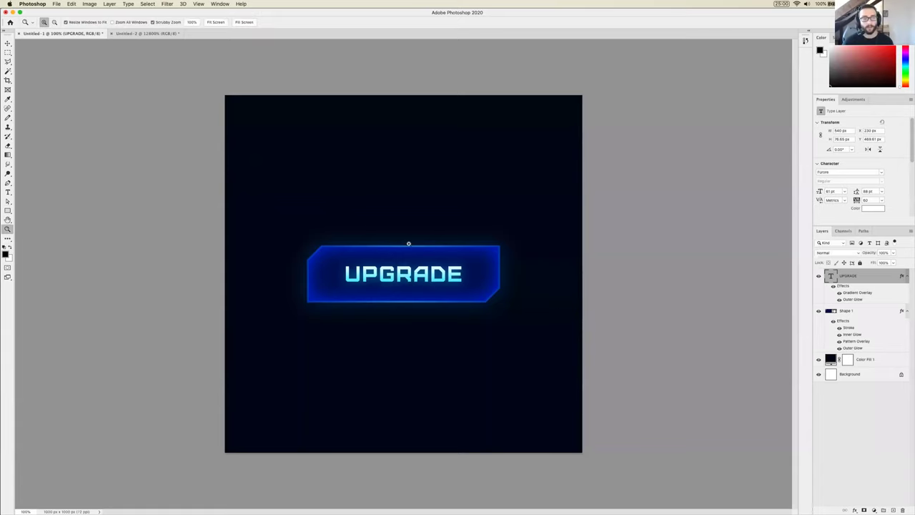
pyautogui.moveTo(350, 277); pyautogui.dragTo(646, 334)
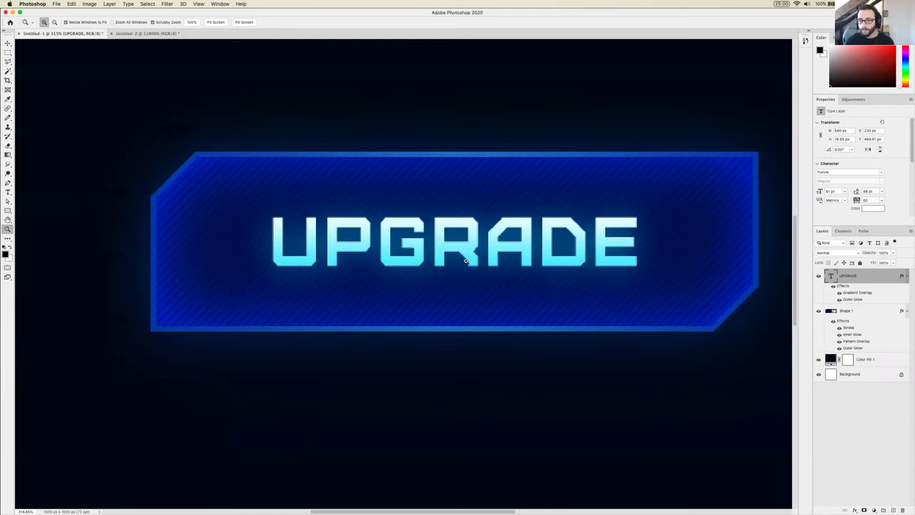
# Draw a 19 px pale cyan square flush with the button's lower-left corner and copy it to the upper-right corner
pyautogui.click(8, 211)
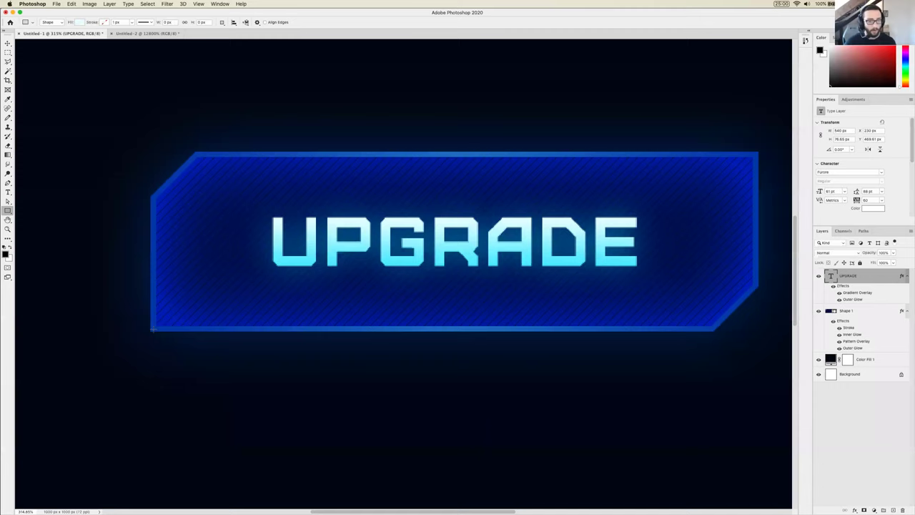
pyautogui.moveTo(150, 331)
pyautogui.mouseDown()
pyautogui.moveTo(199, 279)
pyautogui.moveTo(269, 304)
pyautogui.moveTo(168, 100)
pyautogui.moveTo(397, 386)
pyautogui.moveTo(267, 92)
pyautogui.moveTo(175, 77)
pyautogui.moveTo(286, 136)
pyautogui.moveTo(315, 120)
pyautogui.moveTo(212, 272)
pyautogui.moveTo(176, 299)
pyautogui.moveTo(213, 277)
pyautogui.moveTo(156, 318)
pyautogui.mouseUp()
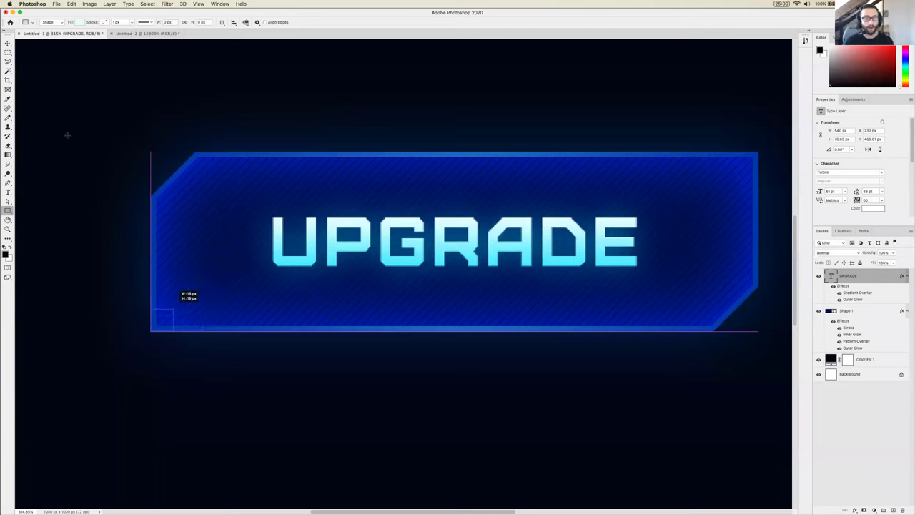
pyautogui.click(7, 44)
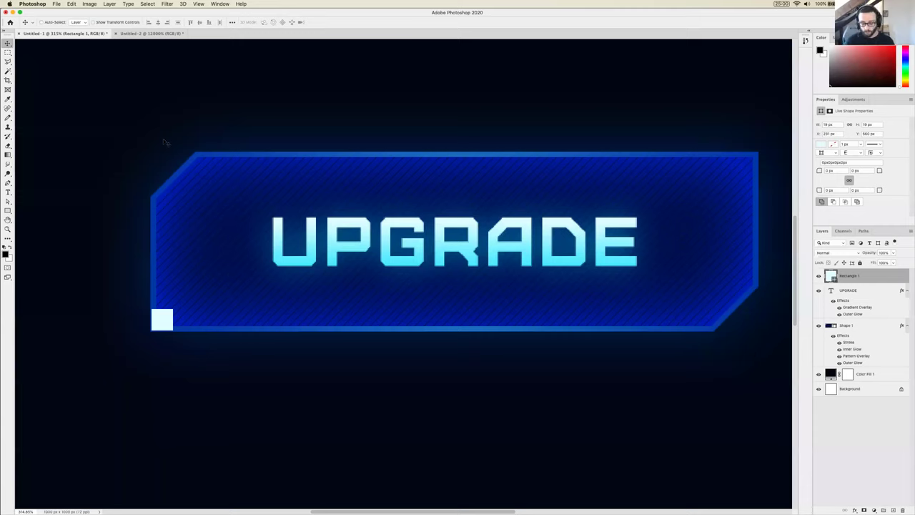
pyautogui.press('Left')
pyautogui.press('Down')
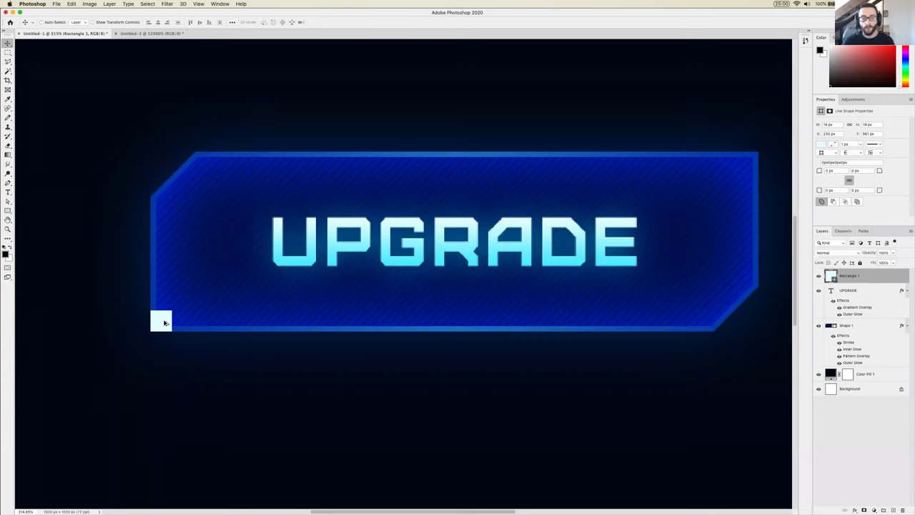
pyautogui.moveTo(159, 320); pyautogui.dragTo(743, 165)
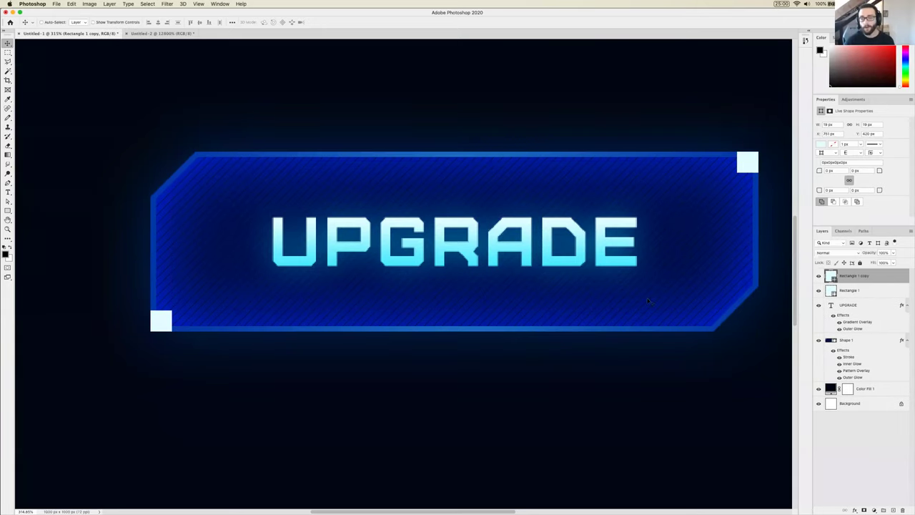
# Draw a thin bar and a 5 px square on the button's top edge beside the cut corner, and a mirrored pair on the bottom edge
pyautogui.click(8, 210)
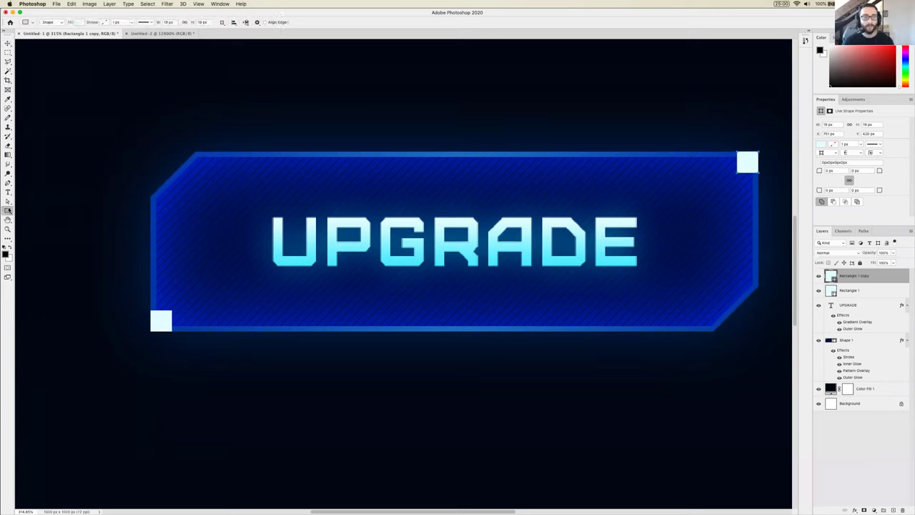
pyautogui.moveTo(196, 152); pyautogui.dragTo(257, 156)
pyautogui.moveTo(711, 327); pyautogui.dragTo(660, 330)
pyautogui.press('v')
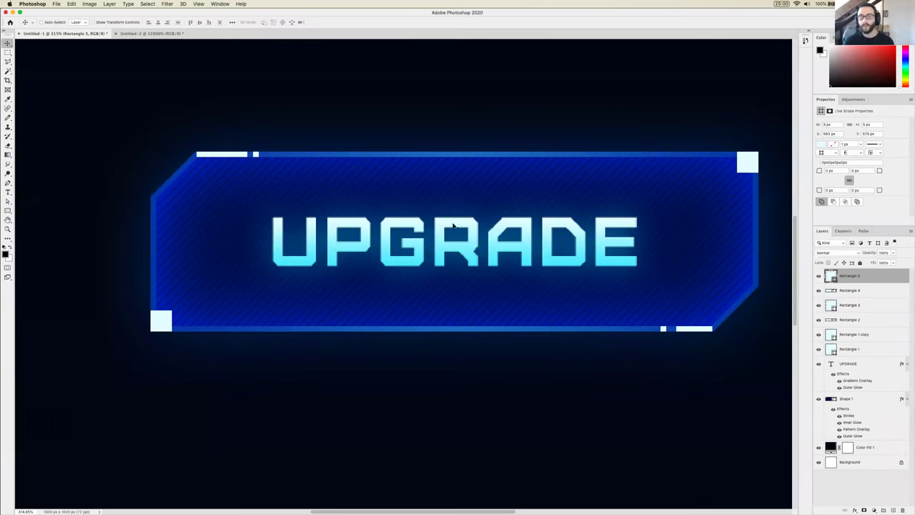
# Set the blend mode of all six small rectangle layers to Overlay
pyautogui.click(870, 352)
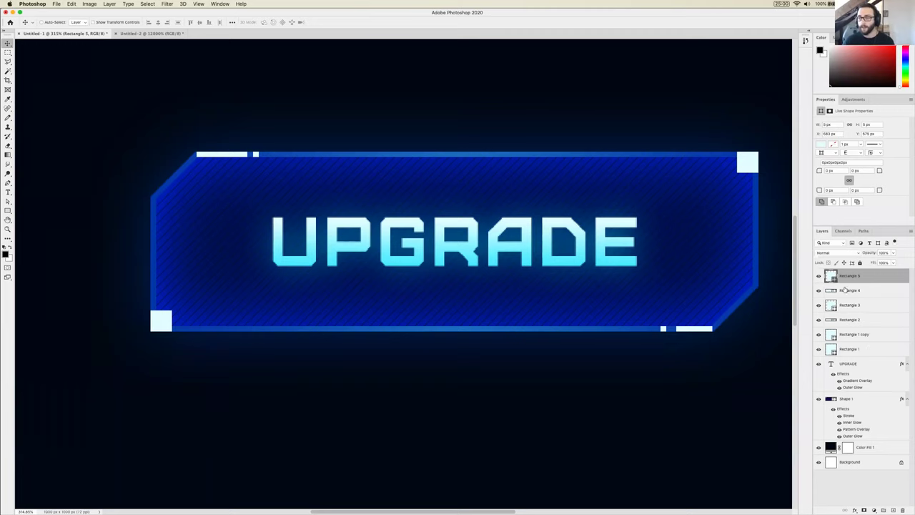
pyautogui.keyDown('shift'); pyautogui.click(851, 280); pyautogui.keyUp('shift')
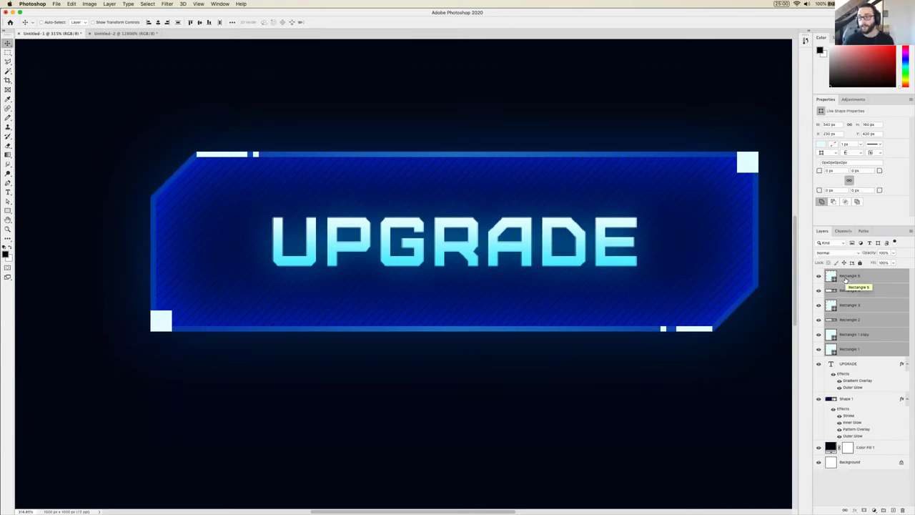
pyautogui.click(828, 253)
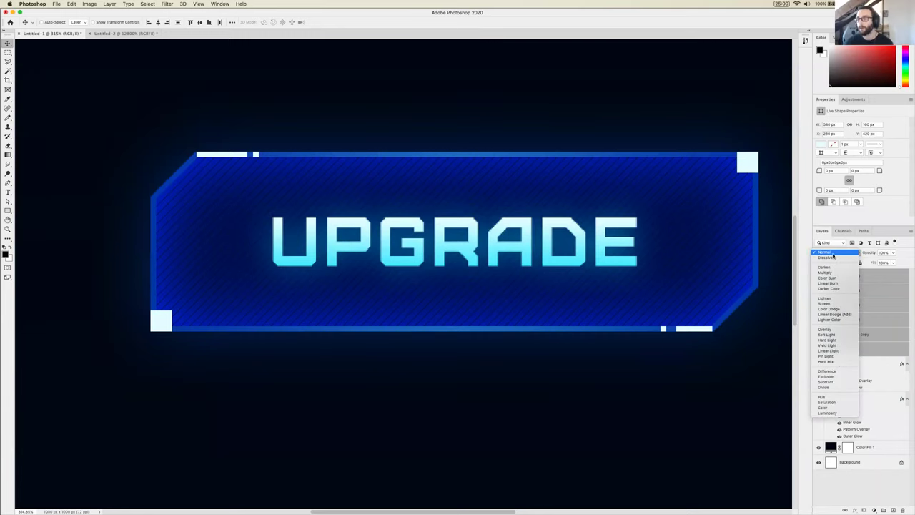
pyautogui.click(833, 252)
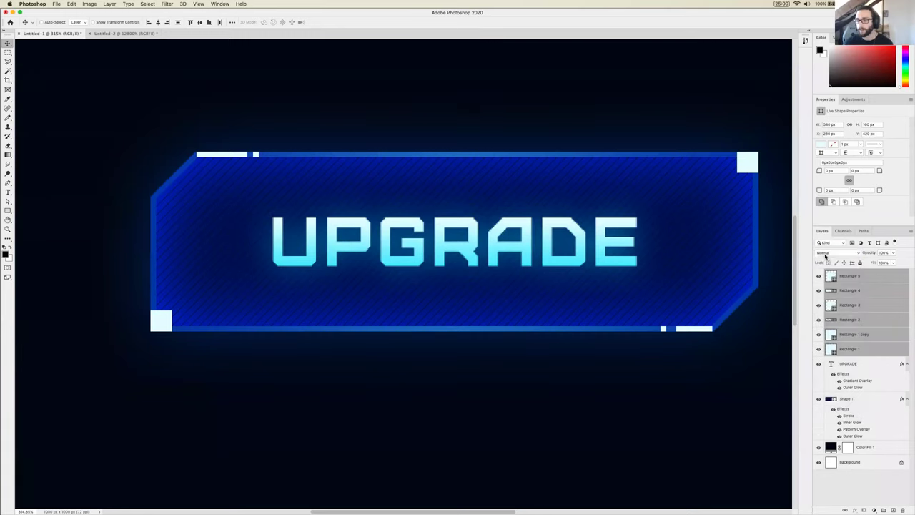
pyautogui.click(839, 252)
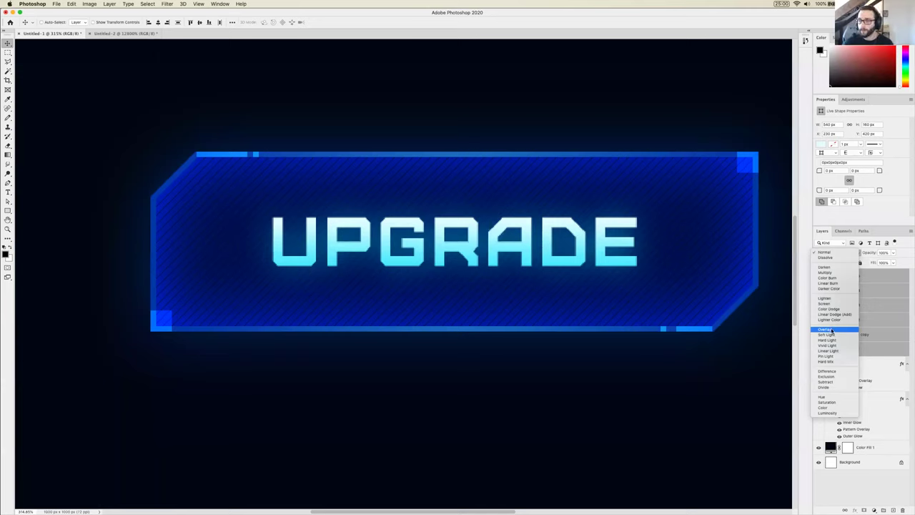
pyautogui.click(826, 329)
pyautogui.click(878, 278)
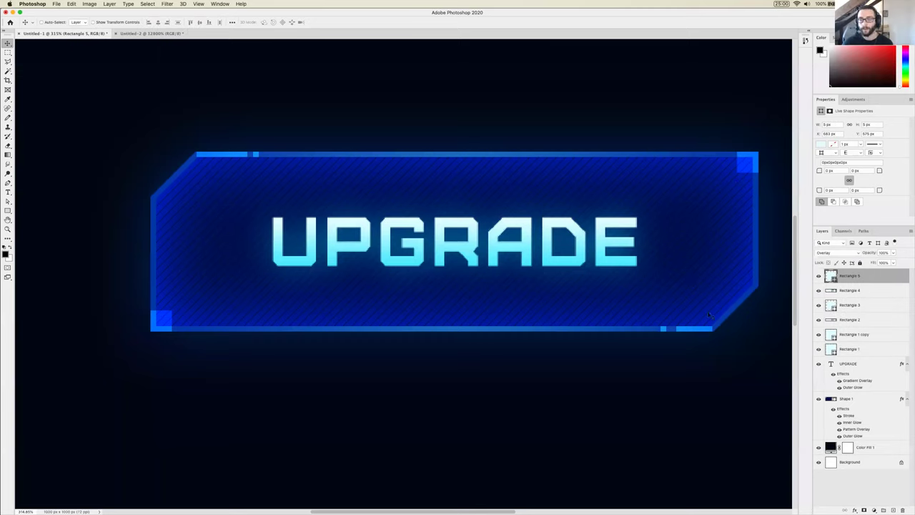
# Check the button at actual size and compare it with the reference button on the intro-slides.pdf page in Preview
pyautogui.click(7, 229)
pyautogui.keyDown('alt'); pyautogui.click(403, 281); pyautogui.keyUp('alt')
pyautogui.moveTo(402, 281); pyautogui.dragTo(332, 302)
pyautogui.click(8, 201)
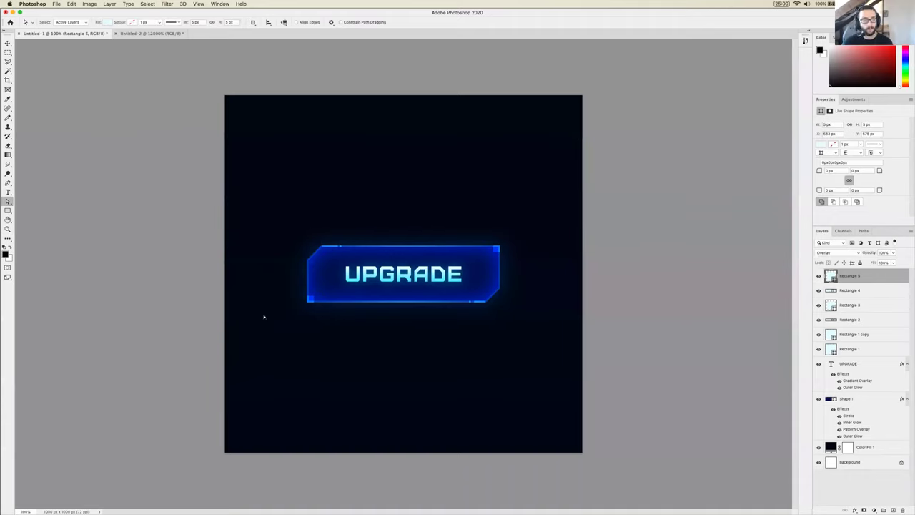
pyautogui.moveTo(453, 510)
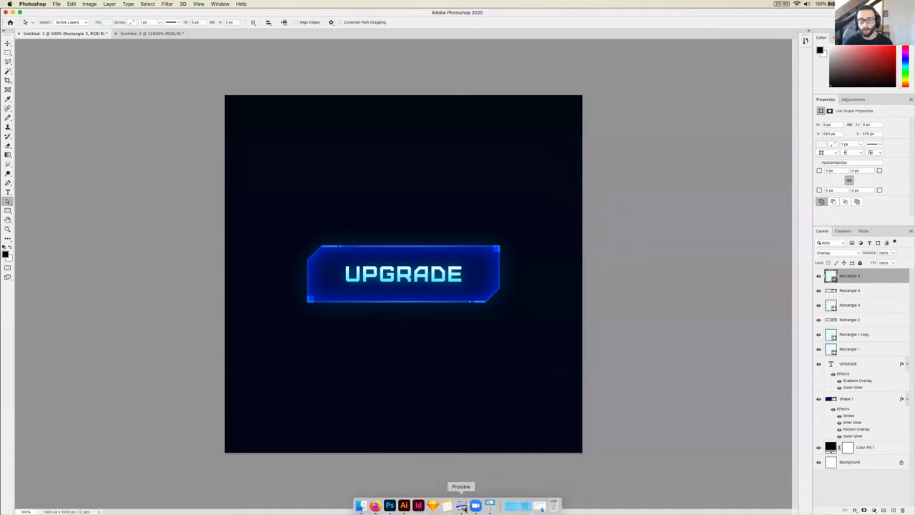
pyautogui.click(490, 506)
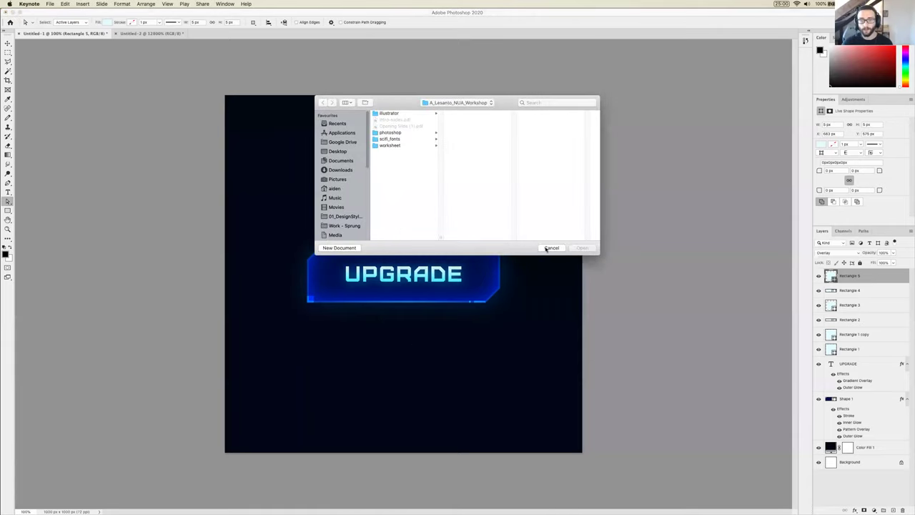
pyautogui.click(476, 511)
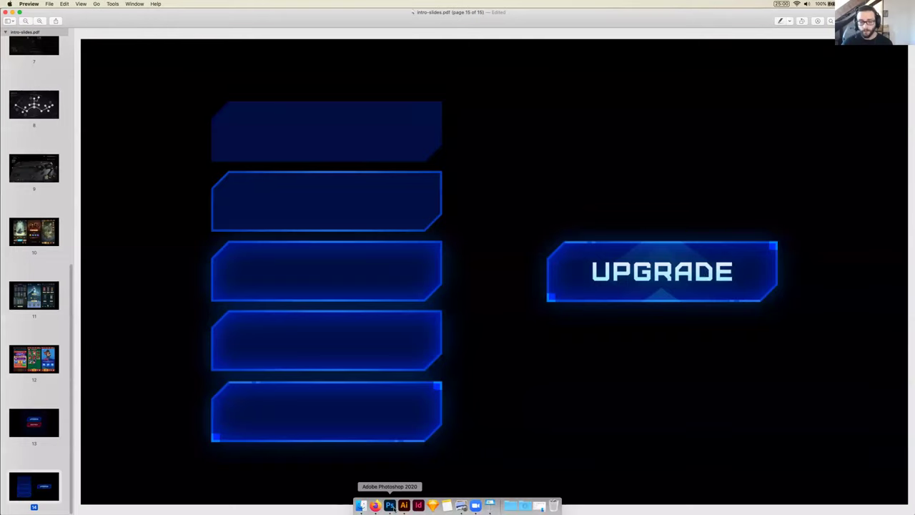
pyautogui.click(390, 506)
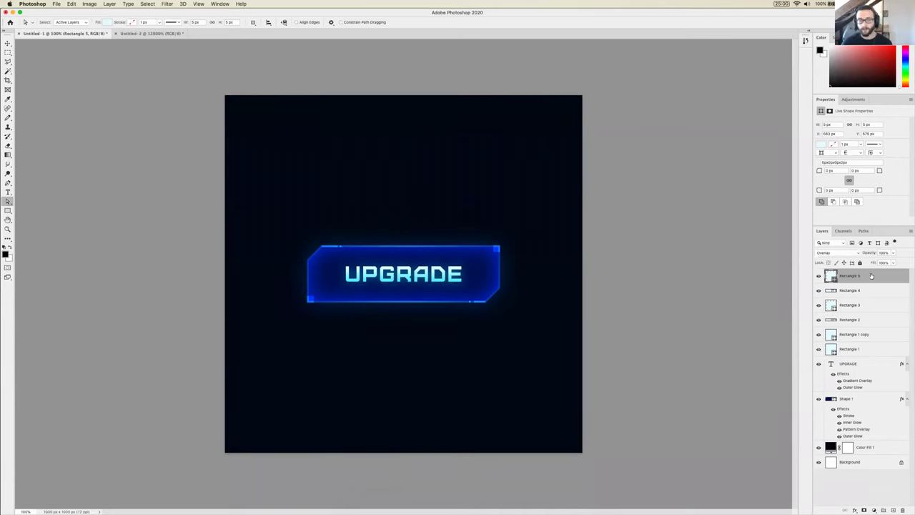
# Draw a pale cyan square about 311 px wide over the button and rotate it 45° into a diamond
pyautogui.press('z')
pyautogui.click(397, 287)
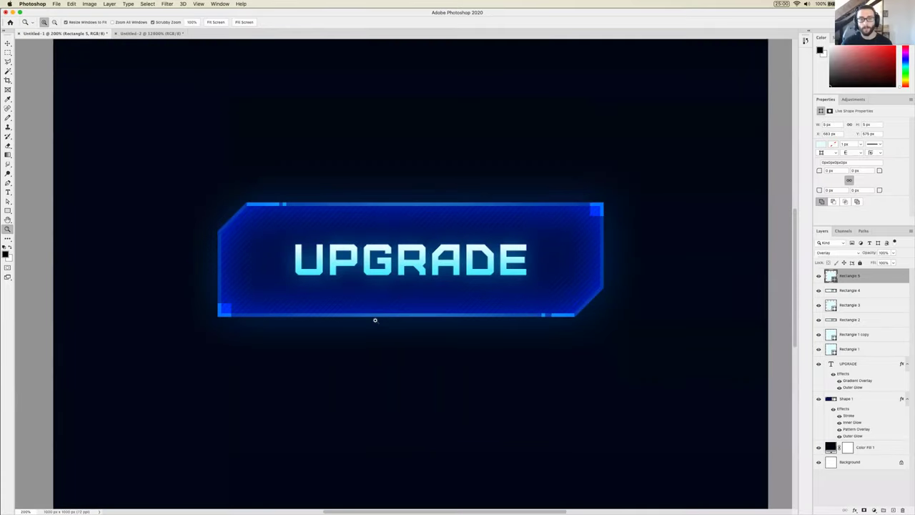
pyautogui.moveTo(346, 313)
pyautogui.mouseDown()
pyautogui.moveTo(356, 313)
pyautogui.moveTo(347, 312)
pyautogui.mouseUp()
pyautogui.press('u')
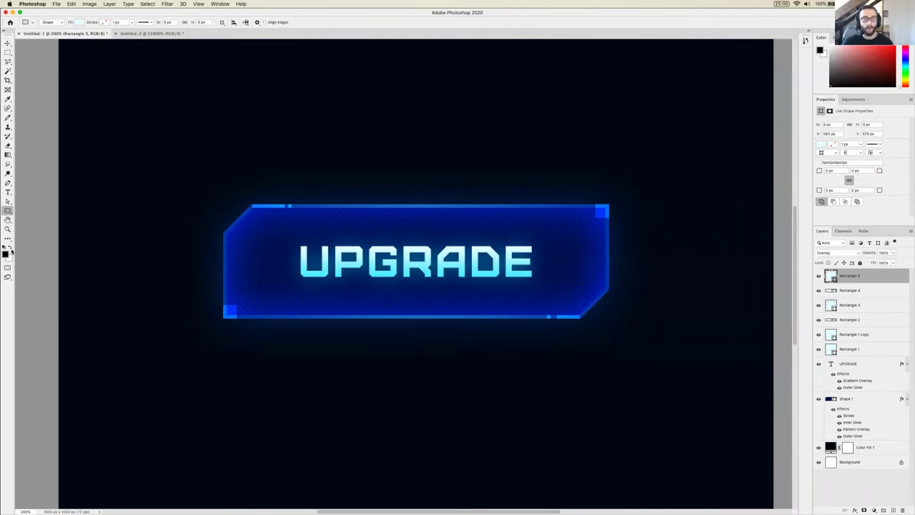
pyautogui.moveTo(272, 156); pyautogui.dragTo(495, 378)
pyautogui.press('v')
pyautogui.press('super+t')
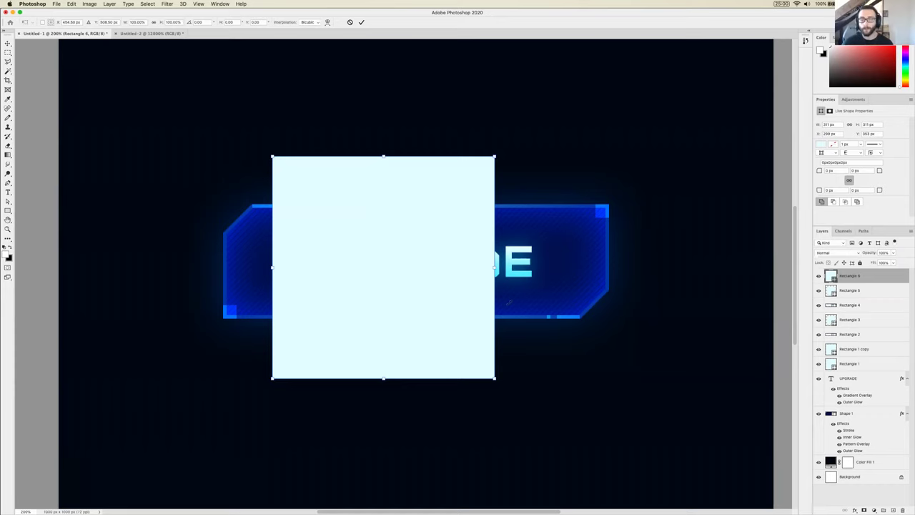
pyautogui.moveTo(511, 378); pyautogui.dragTo(564, 258)
pyautogui.press('Return')
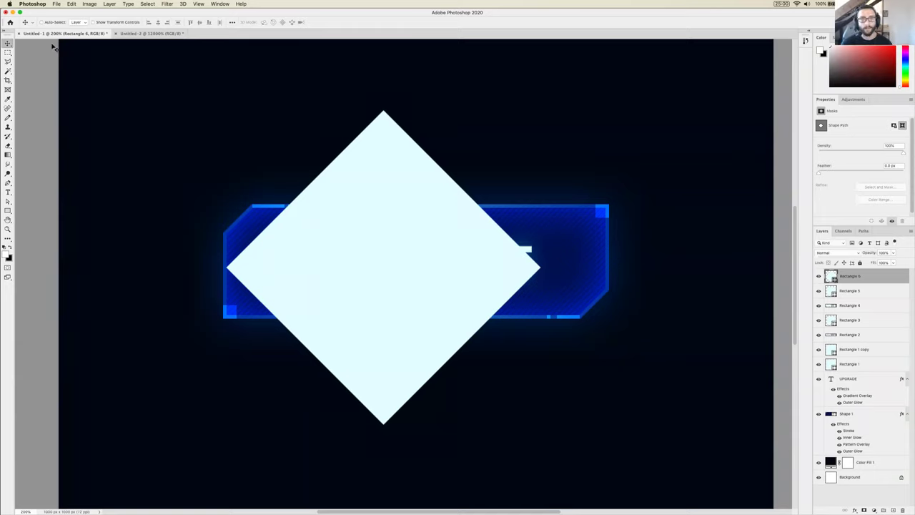
# Move the diamond down so its tip sits centred behind the label area, and set its fill to none
pyautogui.moveTo(374, 261); pyautogui.dragTo(403, 360)
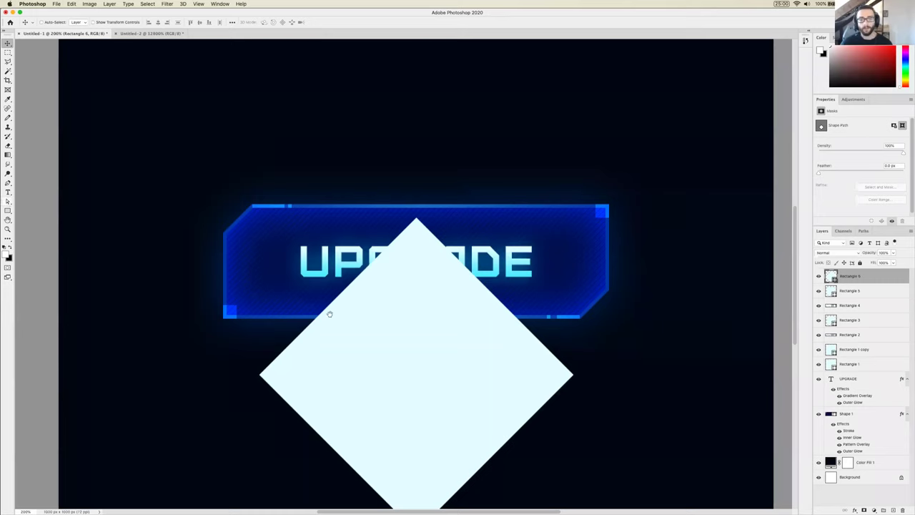
pyautogui.press('a')
pyautogui.scroll(-3, 472, 372)
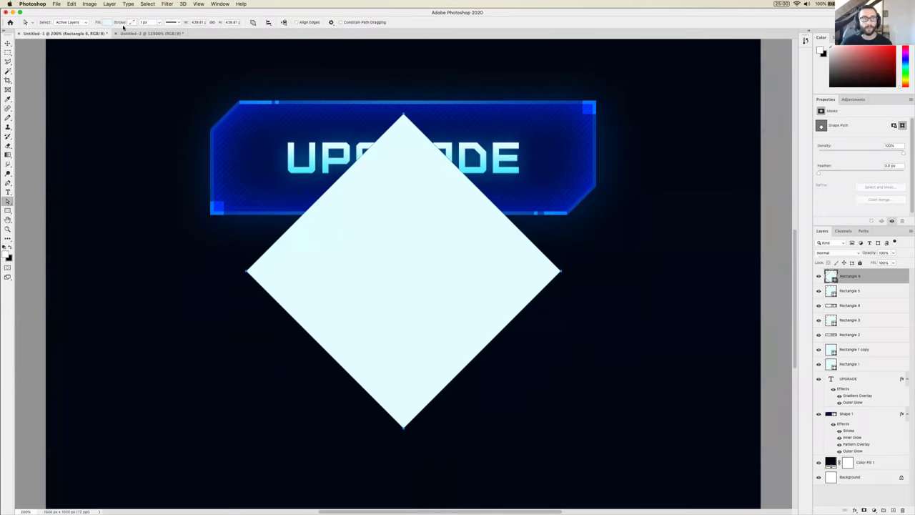
pyautogui.click(107, 22)
pyautogui.click(65, 37)
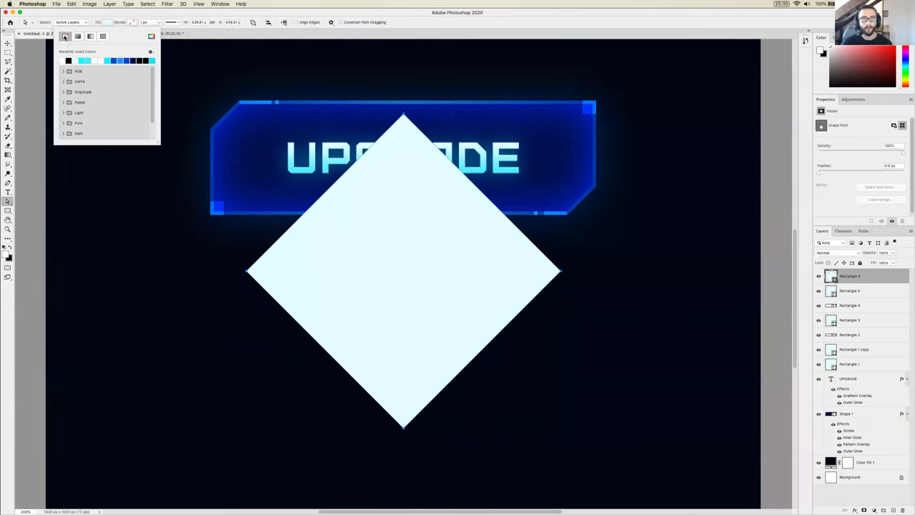
pyautogui.click(448, 78)
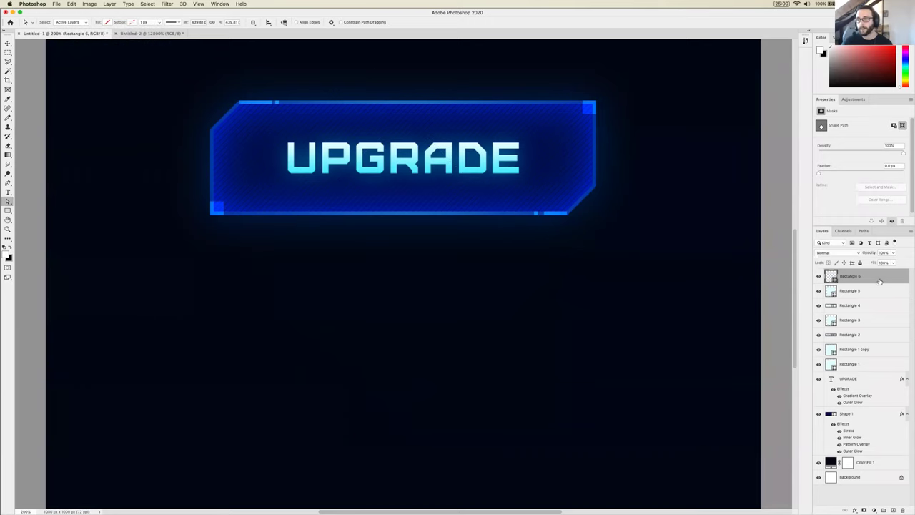
# Add a reversed Gradient Overlay to the diamond, fading from cyan to 0% opacity at the gradient's end stop
pyautogui.doubleClick(881, 281)
pyautogui.click(544, 277)
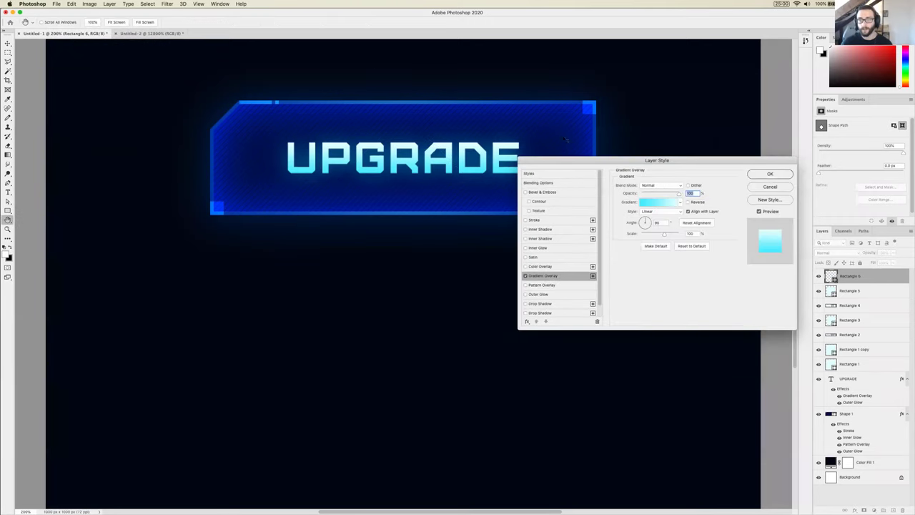
pyautogui.moveTo(623, 160); pyautogui.dragTo(712, 155)
pyautogui.click(728, 196)
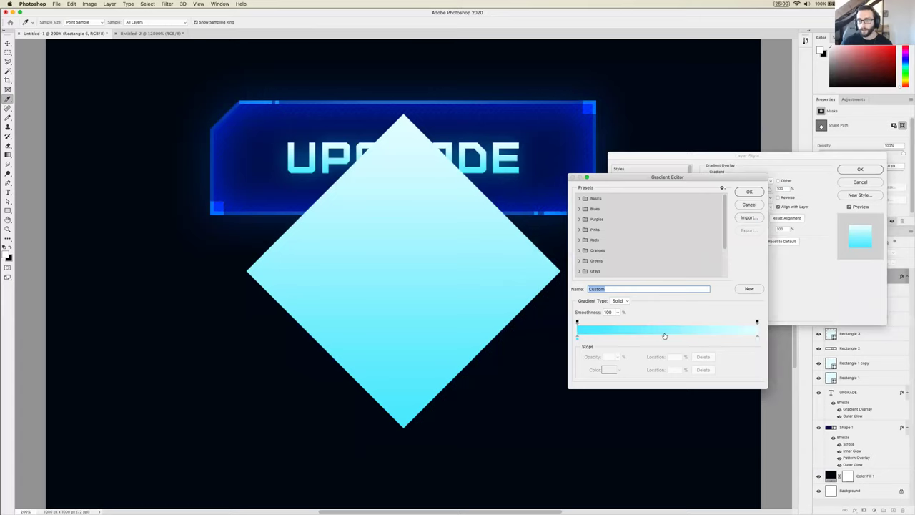
pyautogui.click(758, 322)
pyautogui.moveTo(598, 357); pyautogui.dragTo(503, 357)
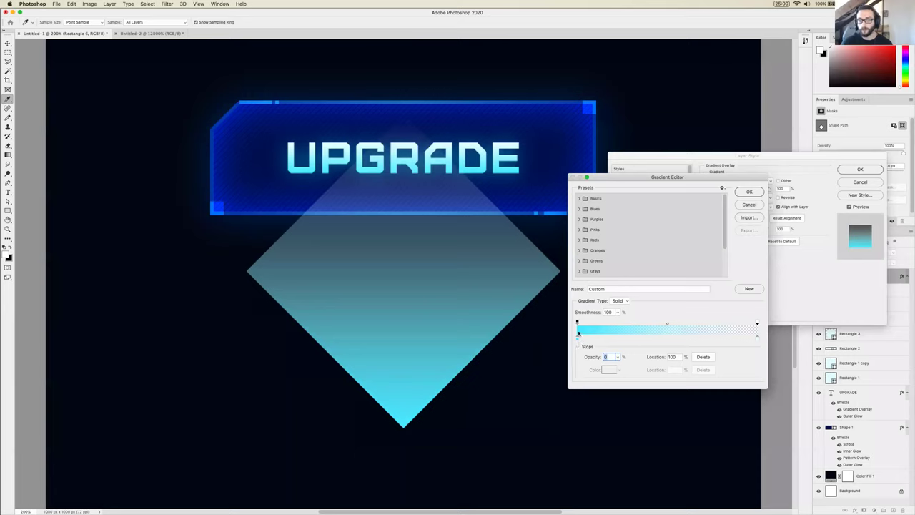
pyautogui.click(749, 192)
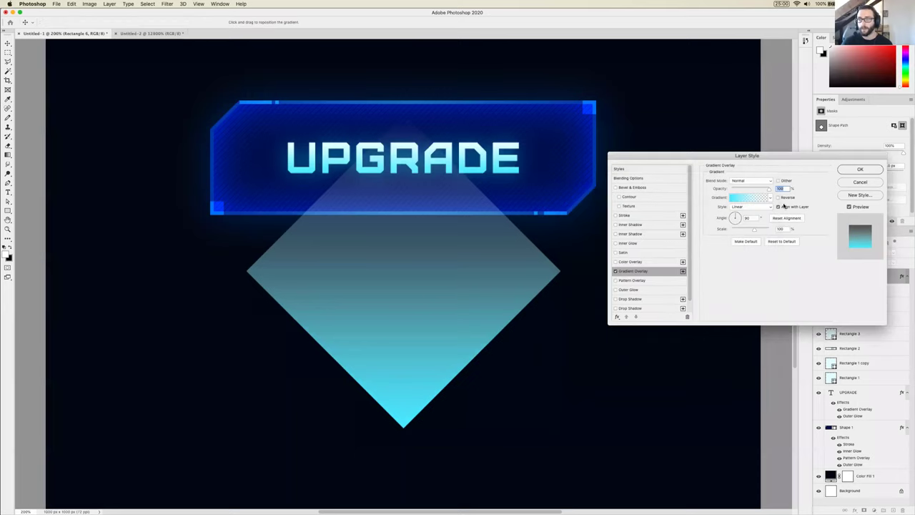
pyautogui.click(778, 197)
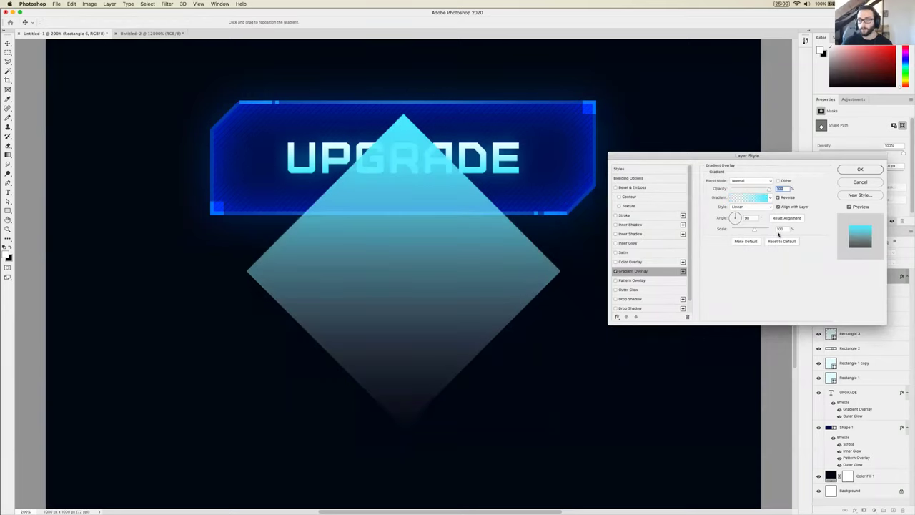
pyautogui.press('Return')
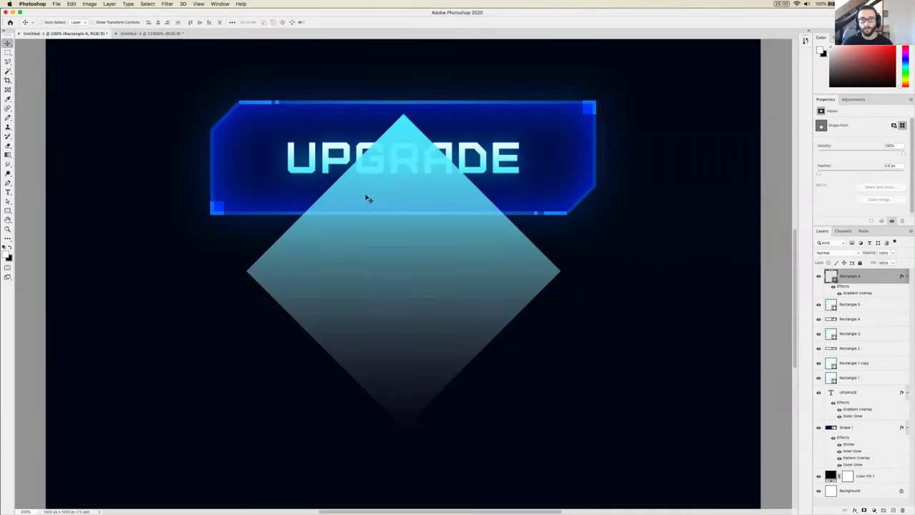
# Shift the diamond's Gradient Overlay upward so it fades out just below the button's lower edge
pyautogui.doubleClick(859, 296)
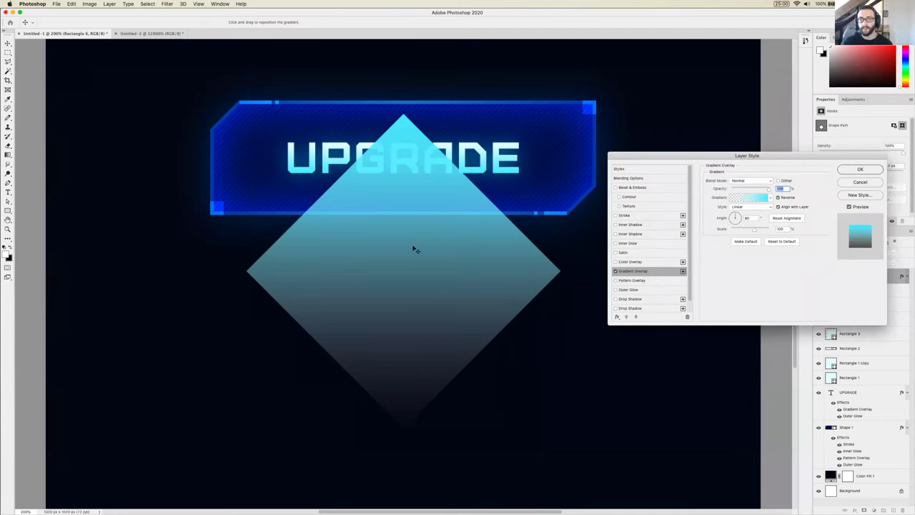
pyautogui.moveTo(430, 267); pyautogui.dragTo(423, 207)
pyautogui.moveTo(674, 155); pyautogui.dragTo(639, 164)
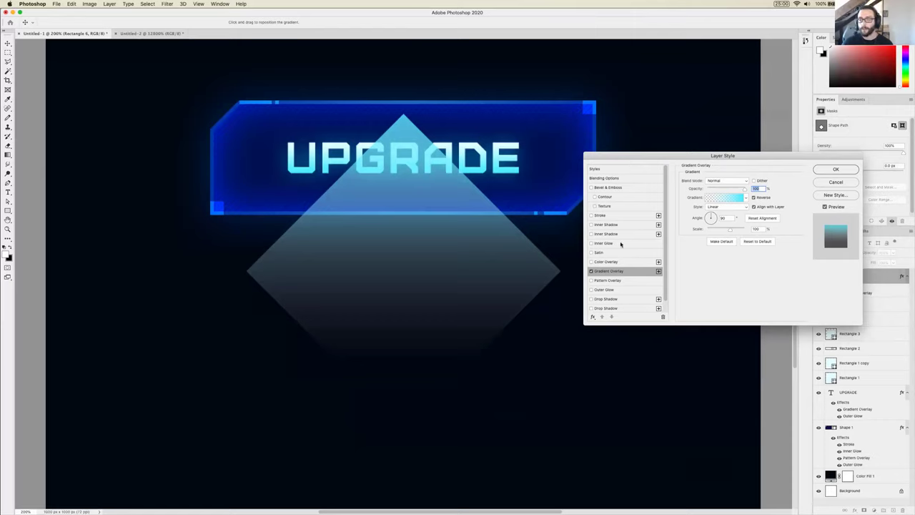
pyautogui.moveTo(400, 188); pyautogui.dragTo(401, 154)
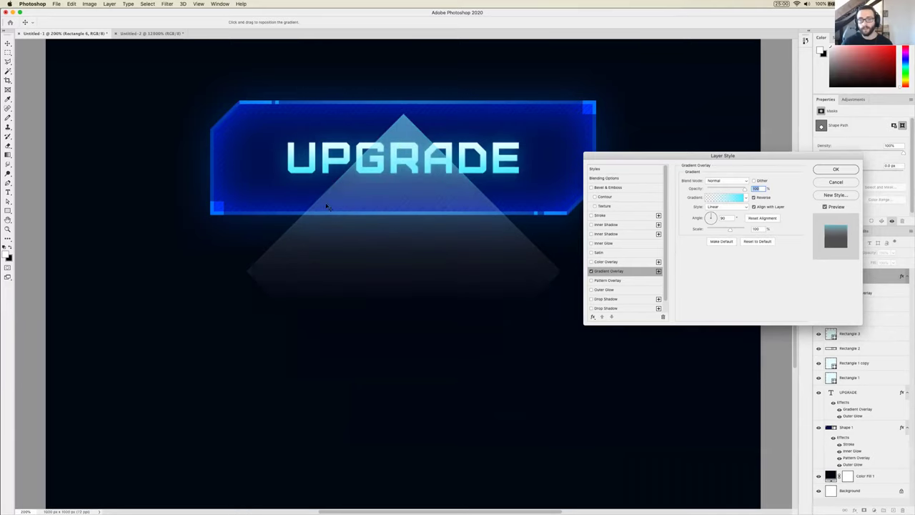
pyautogui.click(834, 171)
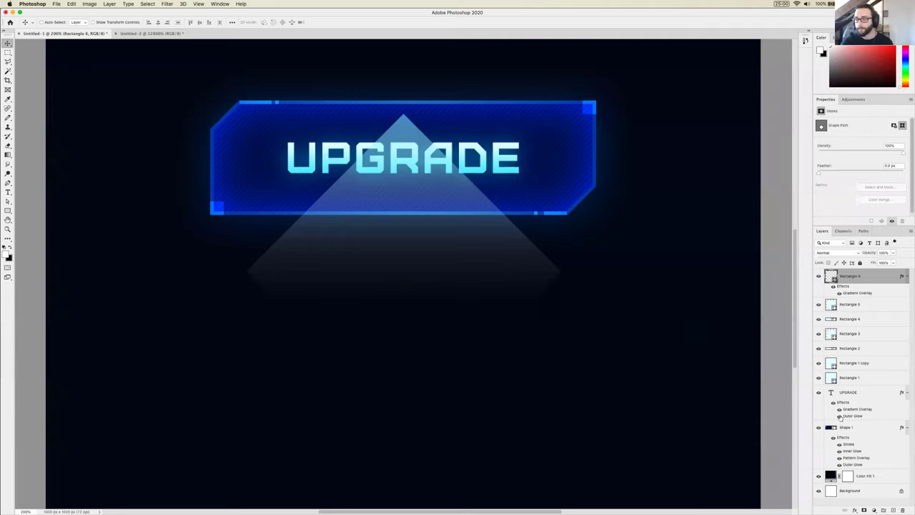
# Try to confine the diamond to the button by pasting the button shape's path into the diamond layer
pyautogui.click(862, 430)
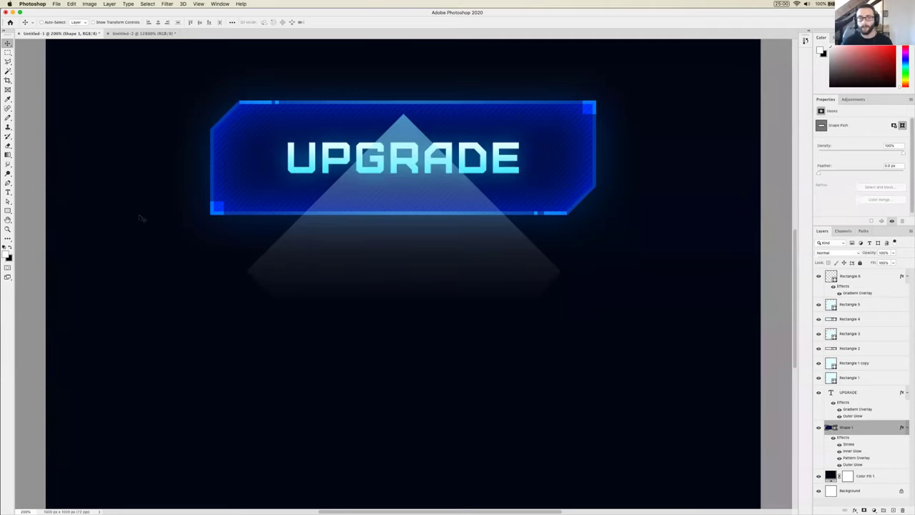
pyautogui.click(8, 202)
pyautogui.moveTo(158, 68); pyautogui.dragTo(657, 264)
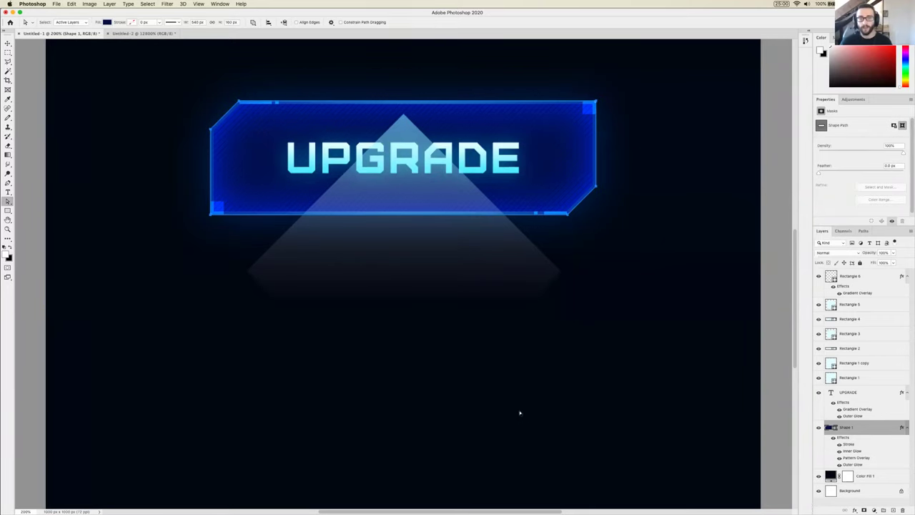
pyautogui.click(876, 280)
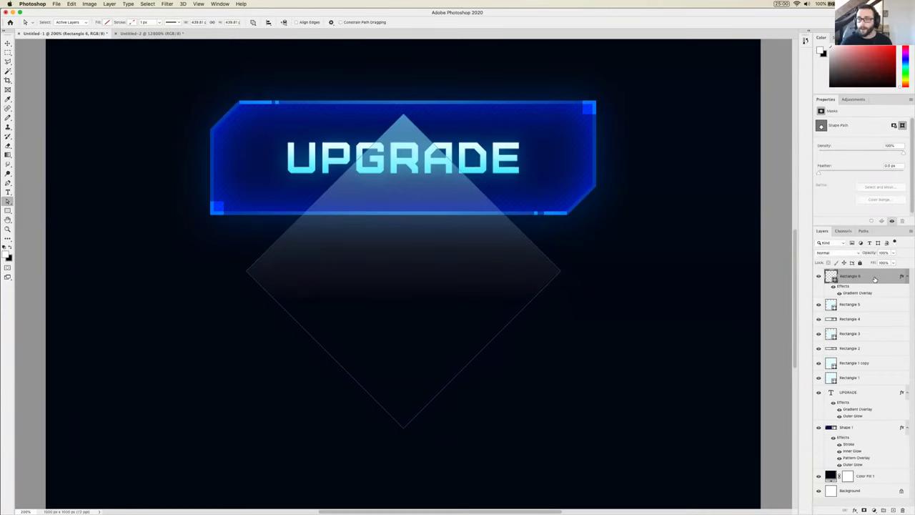
pyautogui.press('super+v')
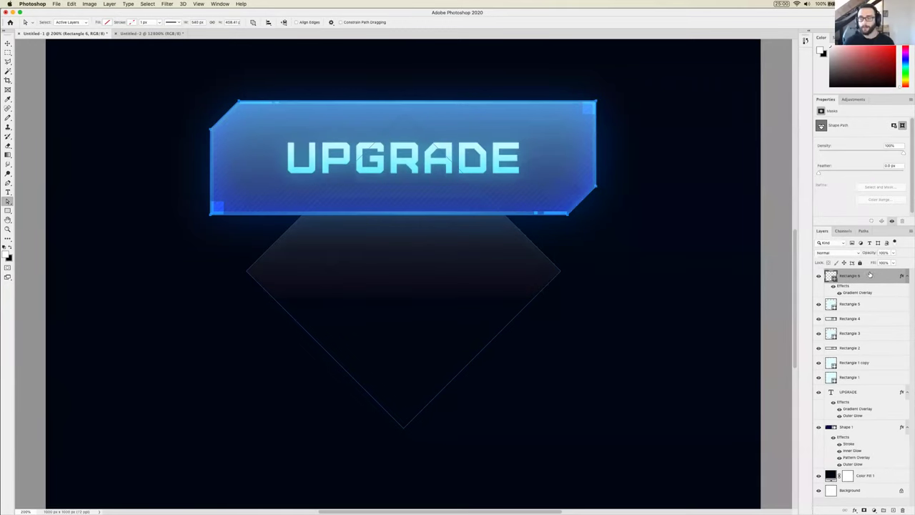
pyautogui.press('super+z')
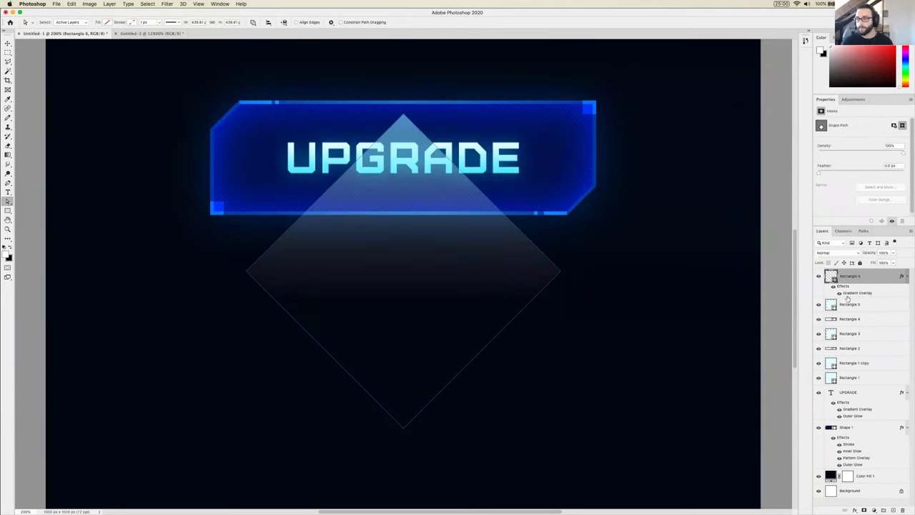
pyautogui.press('super+shift+z')
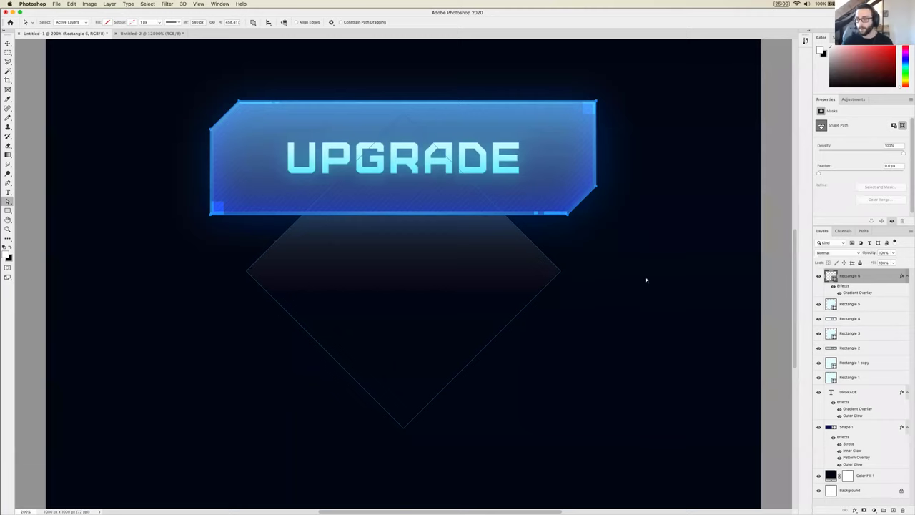
pyautogui.press('super+z')
pyautogui.click(213, 115)
pyautogui.click(214, 115)
pyautogui.moveTo(163, 75); pyautogui.dragTo(665, 254)
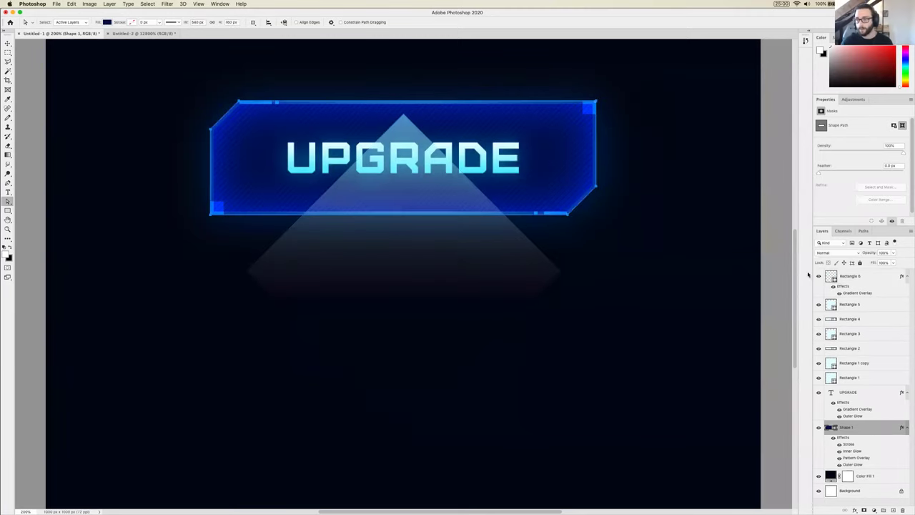
pyautogui.click(879, 279)
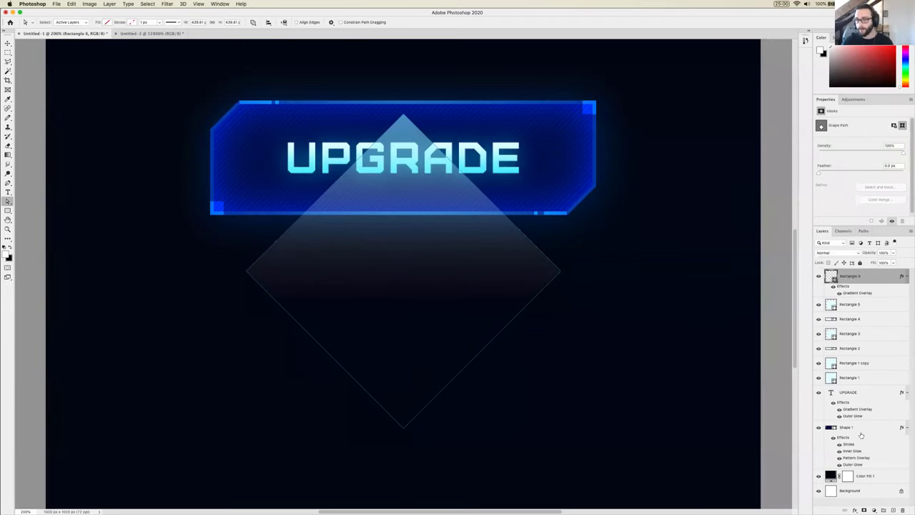
# Load the button shape's outline as a selection and use it as a layer mask on the diamond layer
pyautogui.click(829, 428)
pyautogui.keyDown('super'); pyautogui.click(829, 428); pyautogui.keyUp('super')
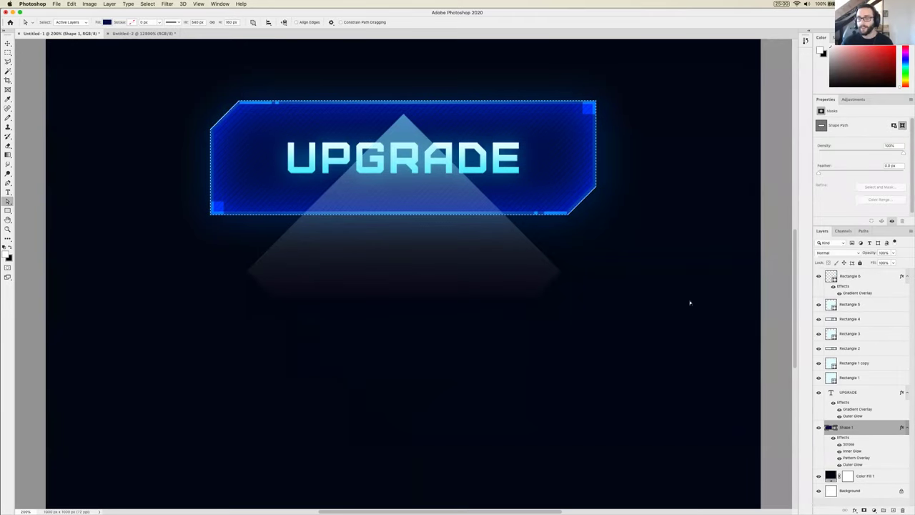
pyautogui.click(872, 277)
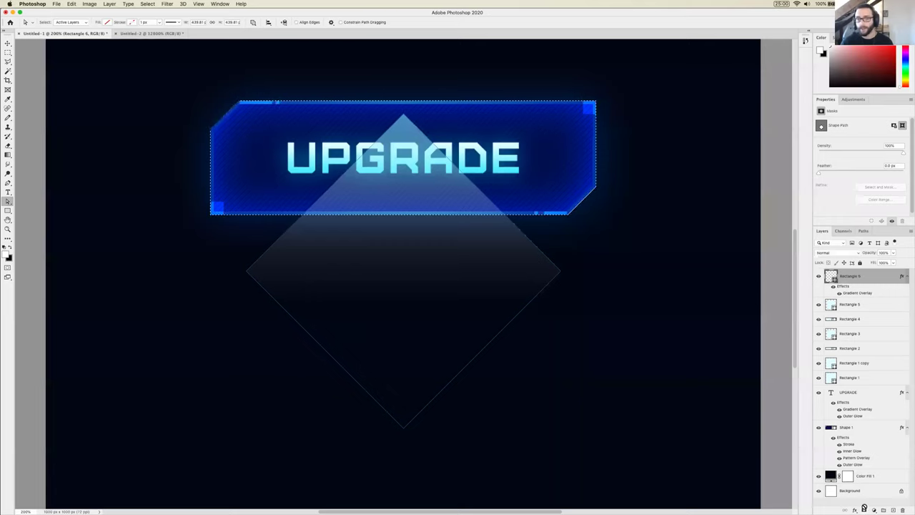
pyautogui.click(864, 510)
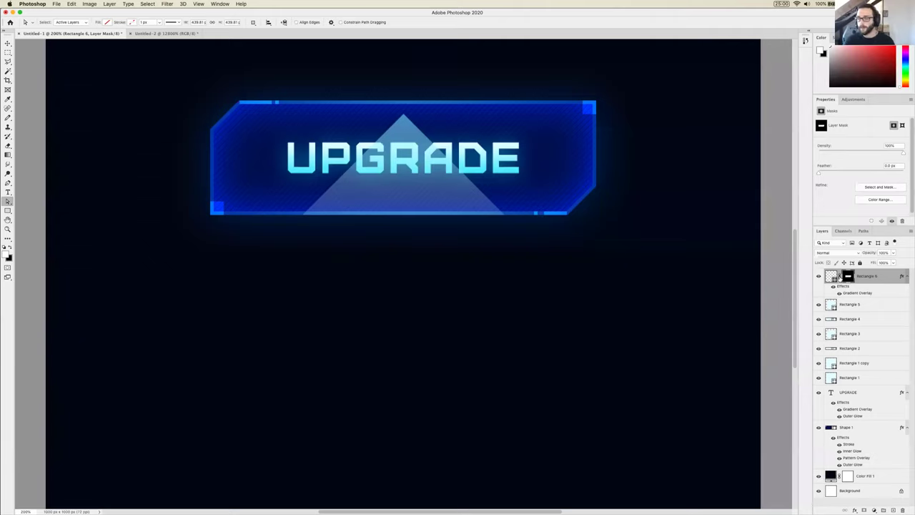
# Unlink the diamond from its mask, reposition it, and duplicate it twice so three diamonds stack vertically at staggered heights inside the button
pyautogui.click(832, 277)
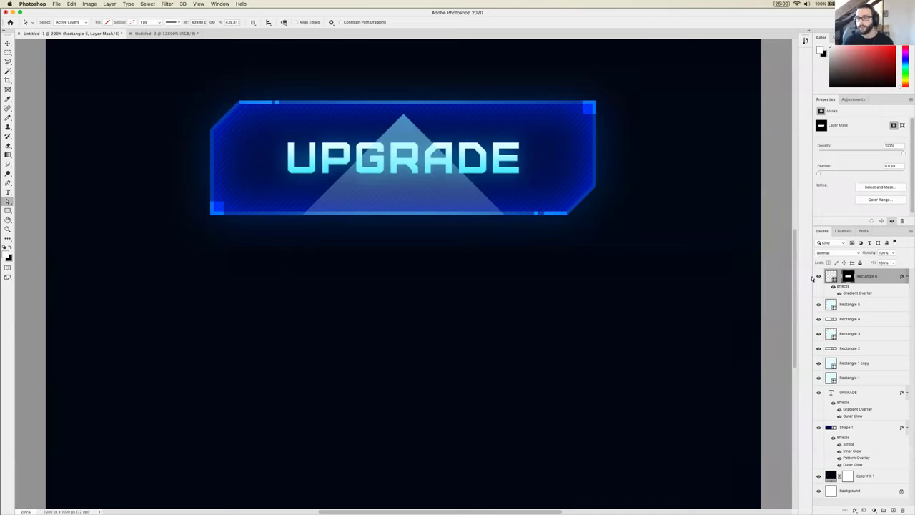
pyautogui.click(13, 43)
pyautogui.moveTo(419, 210)
pyautogui.mouseDown()
pyautogui.moveTo(372, 153)
pyautogui.moveTo(493, 192)
pyautogui.moveTo(259, 236)
pyautogui.moveTo(213, 166)
pyautogui.moveTo(499, 195)
pyautogui.moveTo(420, 218)
pyautogui.moveTo(390, 215)
pyautogui.moveTo(377, 199)
pyautogui.moveTo(420, 218)
pyautogui.moveTo(422, 206)
pyautogui.mouseUp()
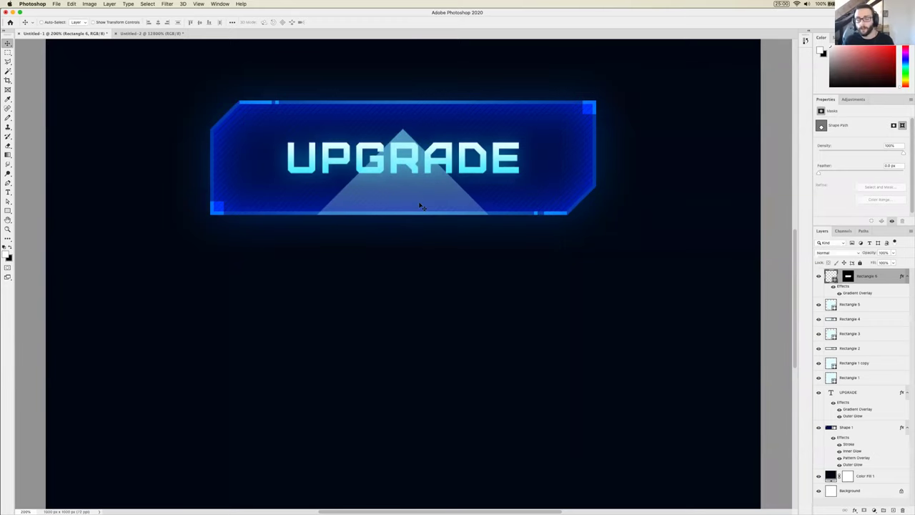
pyautogui.moveTo(416, 220); pyautogui.dragTo(441, 130)
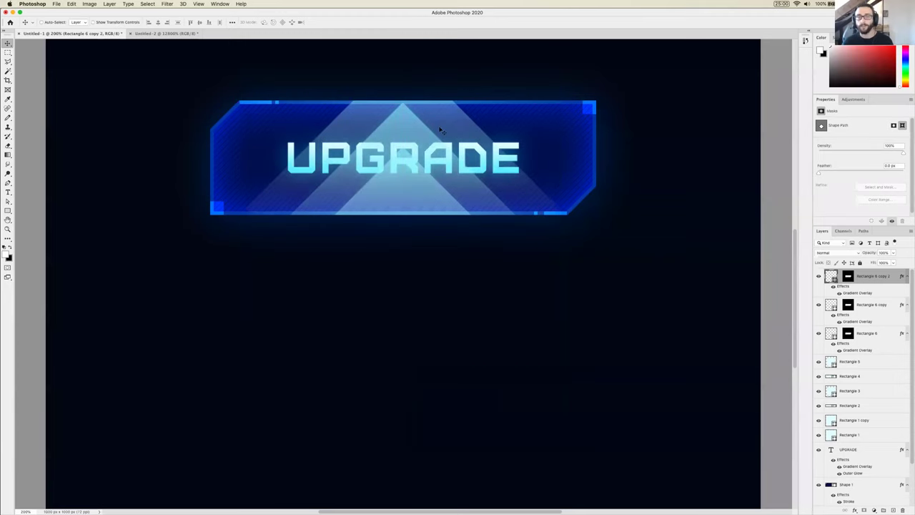
# Lower the opacity of all three diamond layers to 25%
pyautogui.click(885, 252)
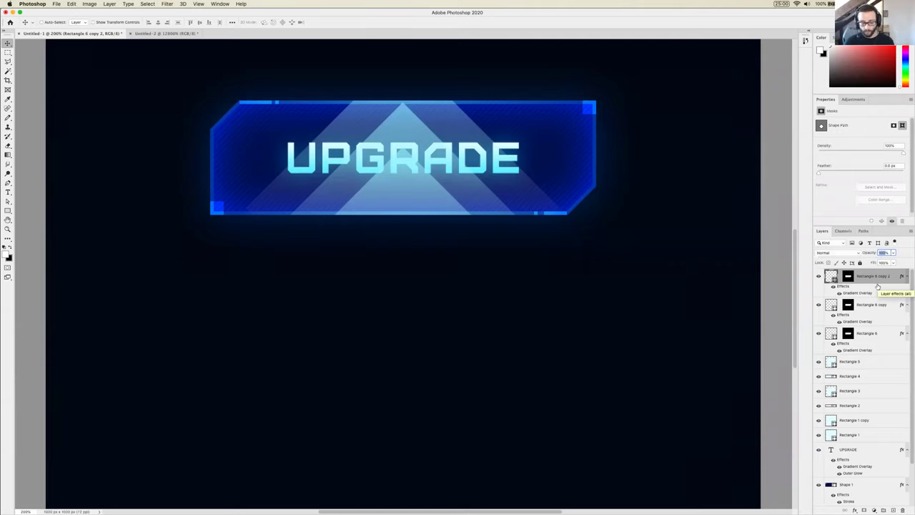
pyautogui.write('0')
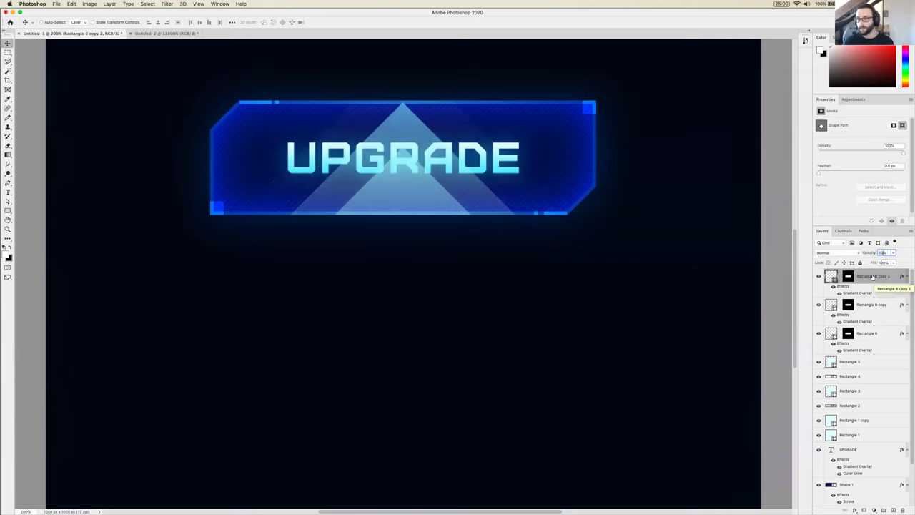
pyautogui.write('25')
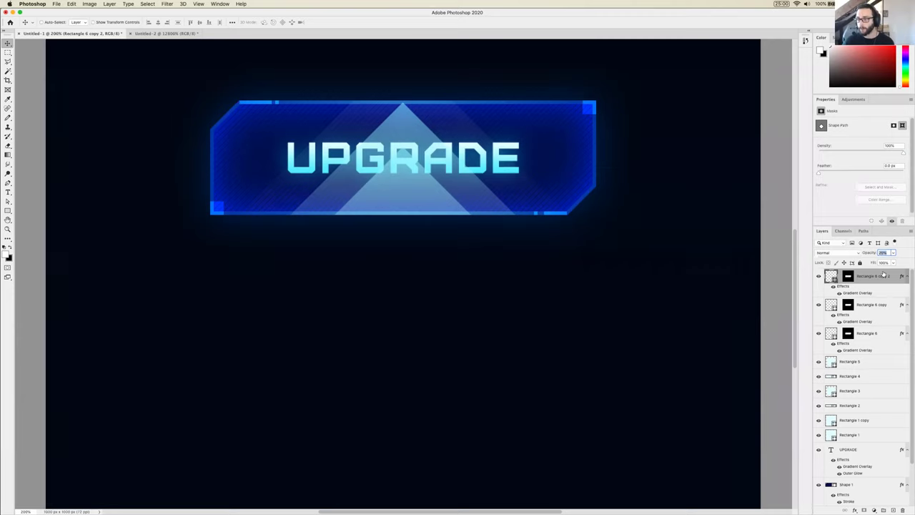
pyautogui.hotkey('alt', '[')
pyautogui.write('0')
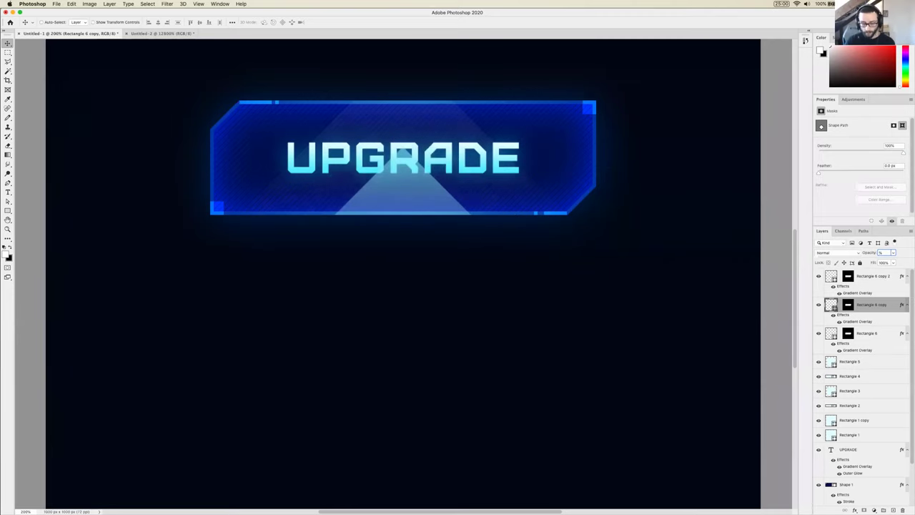
pyautogui.write('5')
pyautogui.hotkey('alt', '[')
pyautogui.click(880, 254)
pyautogui.doubleClick(884, 254)
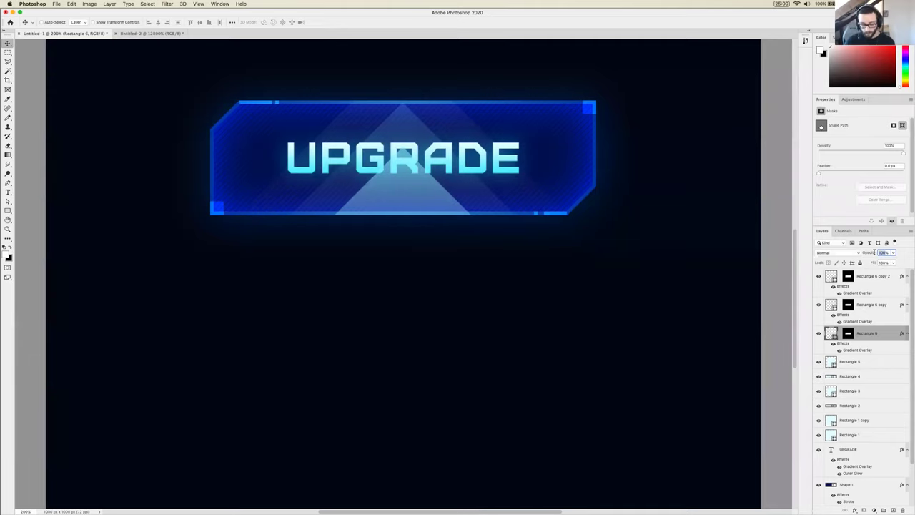
pyautogui.write('5')
pyautogui.moveTo(868, 253); pyautogui.dragTo(862, 254)
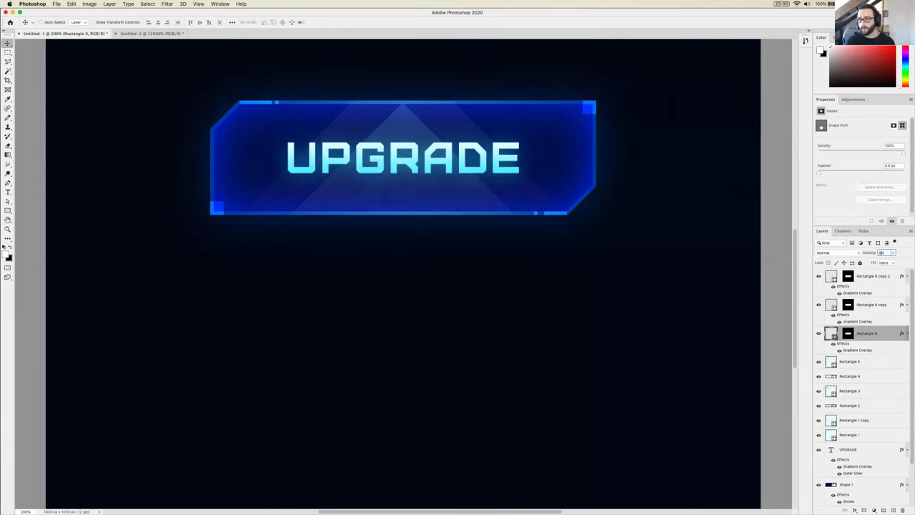
pyautogui.write('30')
pyautogui.press('Return')
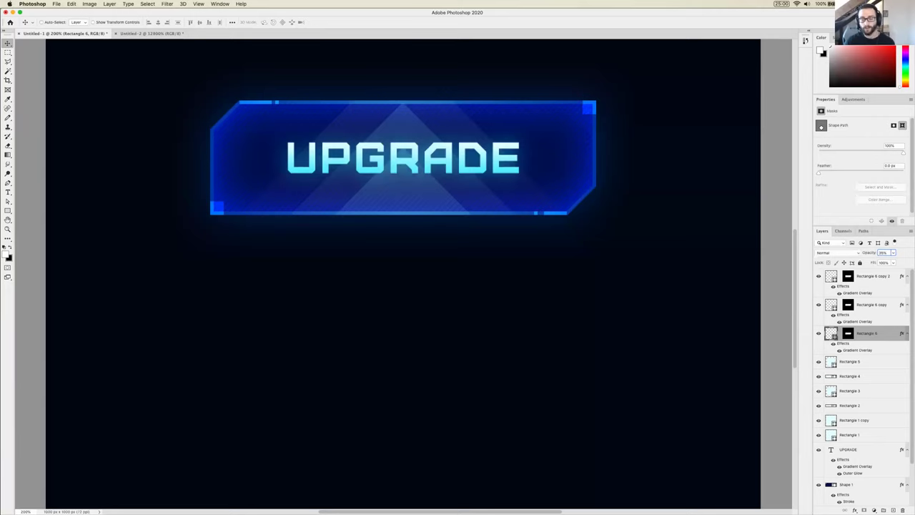
# Move the three diamond layers beneath the UPGRADE text layer and above the button shape
pyautogui.click(866, 279)
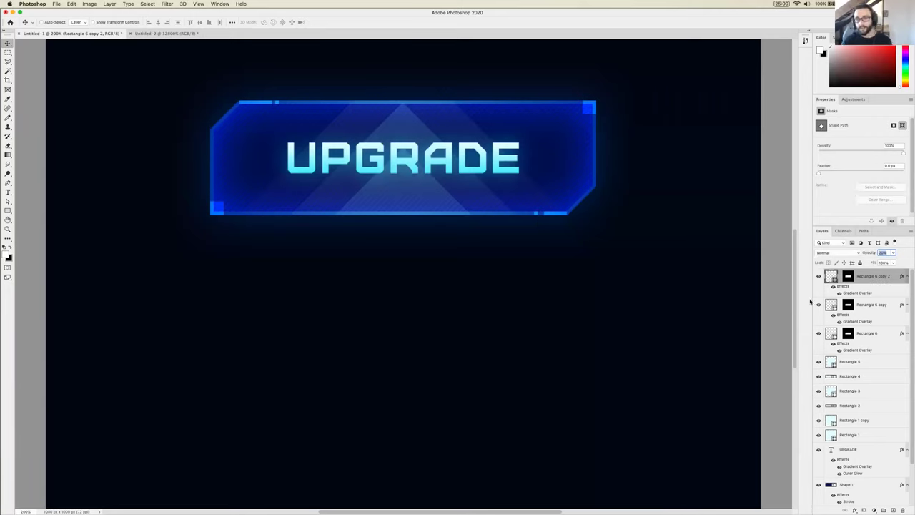
pyautogui.keyDown('shift'); pyautogui.click(867, 334); pyautogui.keyUp('shift')
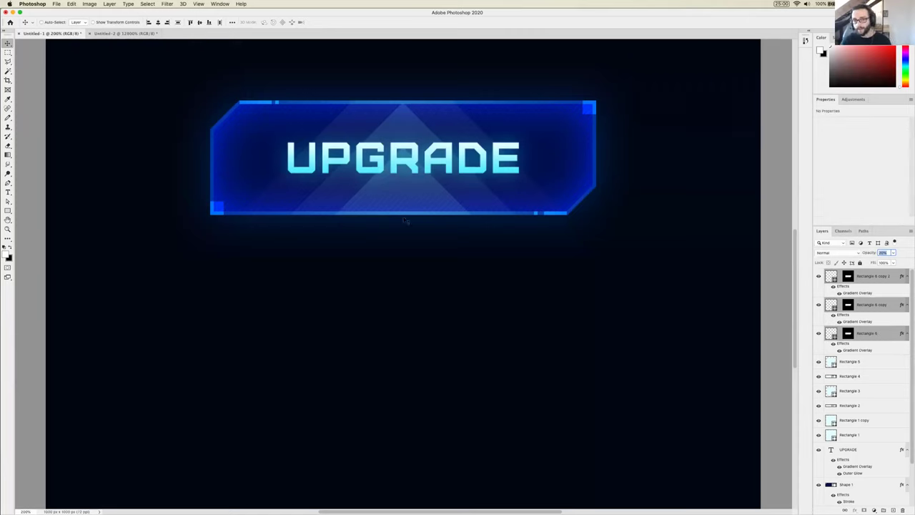
pyautogui.scroll(-2, 875, 390)
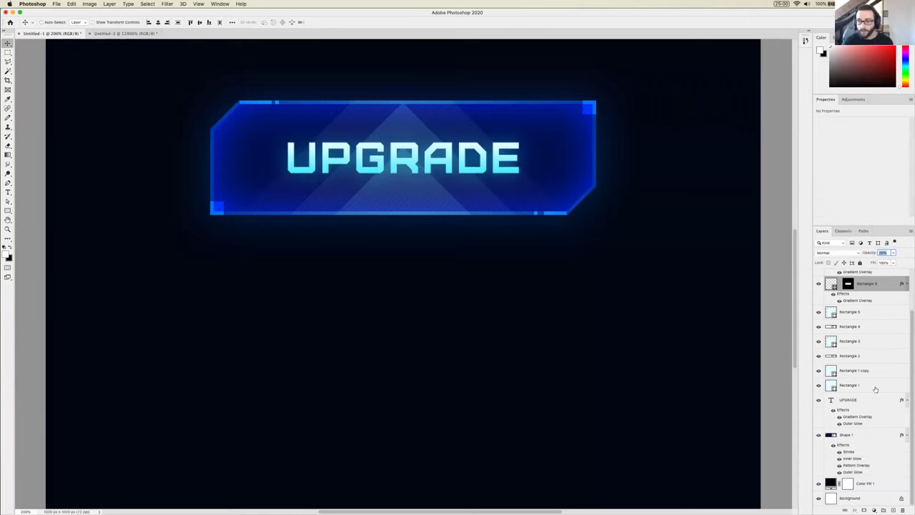
pyautogui.moveTo(863, 288); pyautogui.dragTo(847, 427)
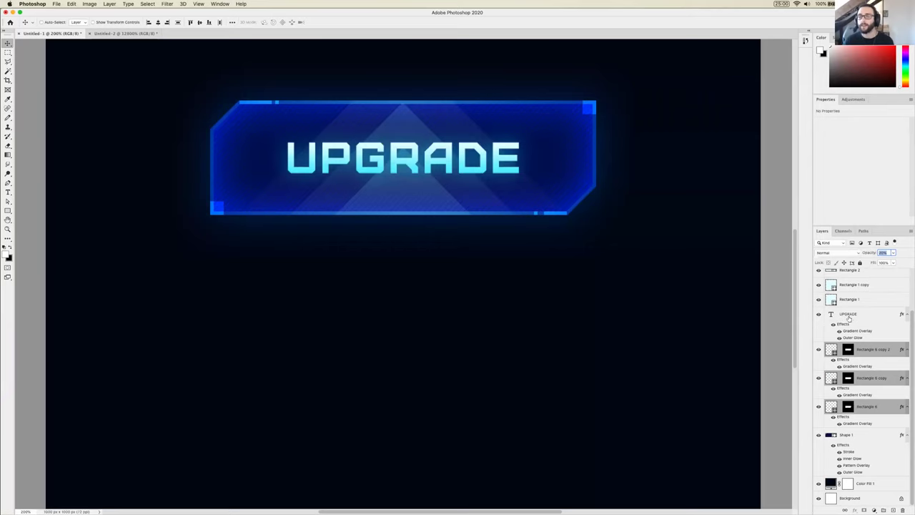
pyautogui.click(861, 314)
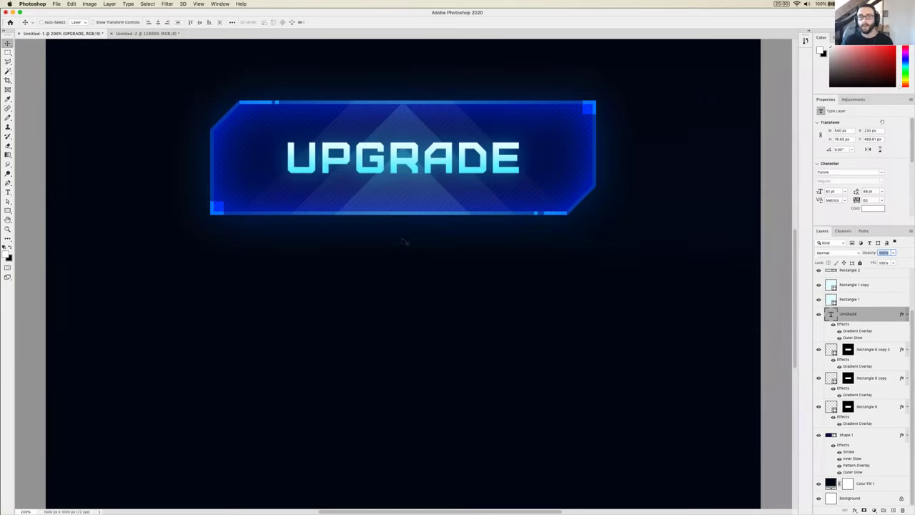
pyautogui.scroll(3, 411, 204)
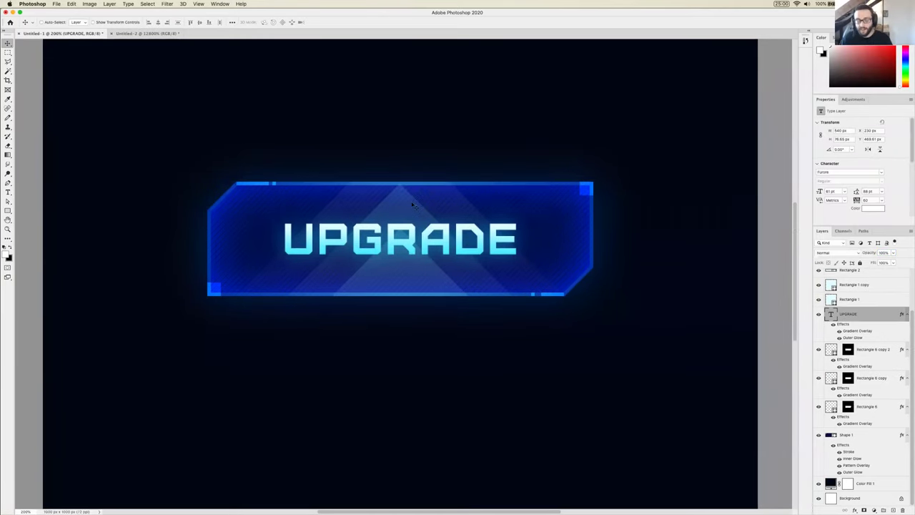
pyautogui.press('super+1')
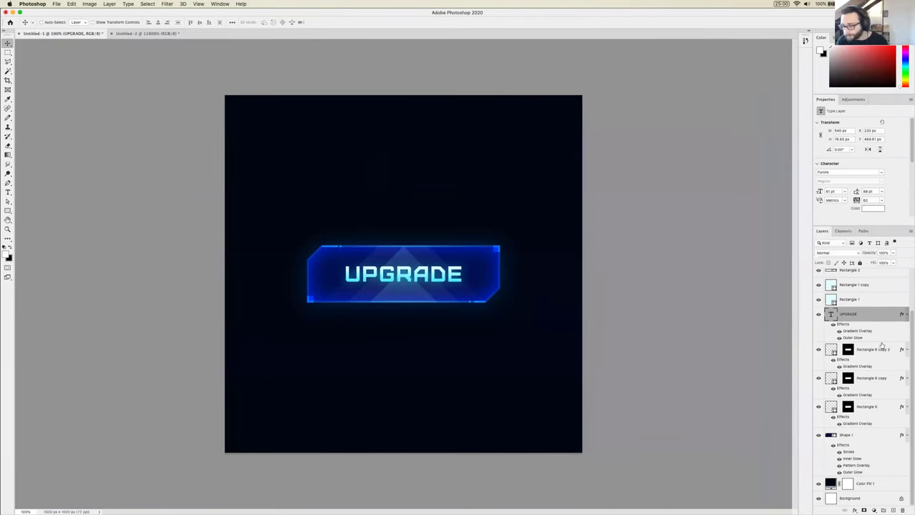
# Select all three diamond layers and shift them slightly down together within the button
pyautogui.click(882, 348)
pyautogui.keyDown('shift'); pyautogui.click(866, 406); pyautogui.keyUp('shift')
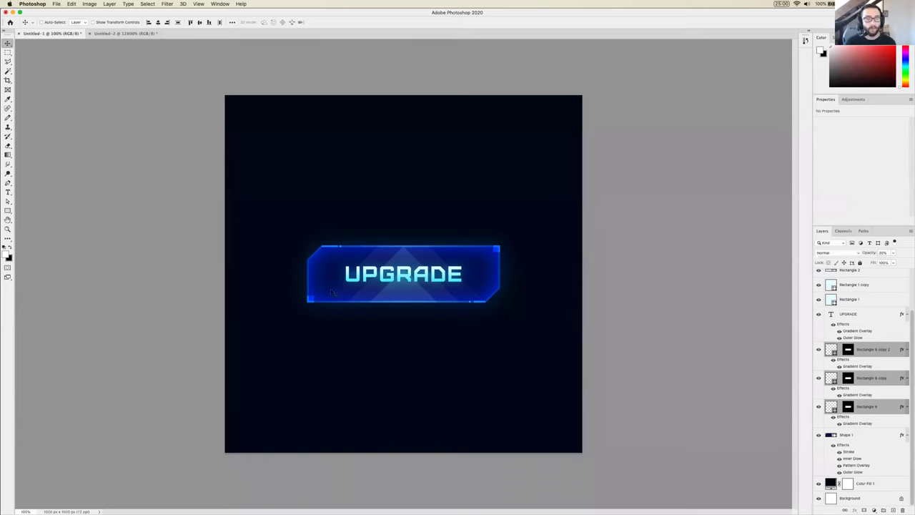
pyautogui.moveTo(404, 293); pyautogui.dragTo(628, 198)
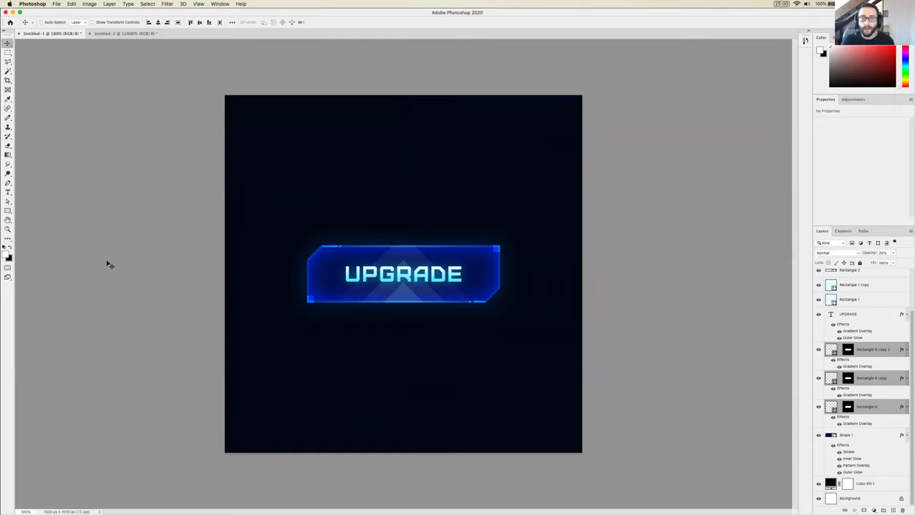
pyautogui.click(8, 202)
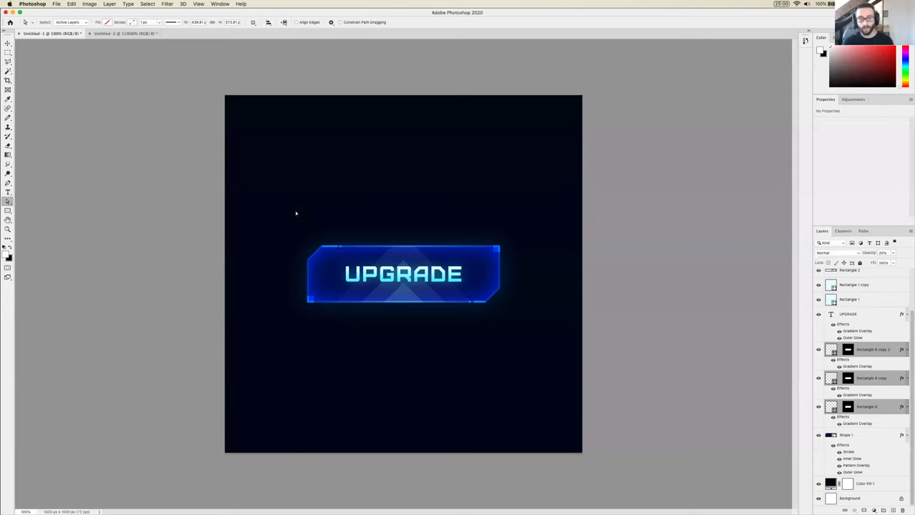
pyautogui.click(862, 300)
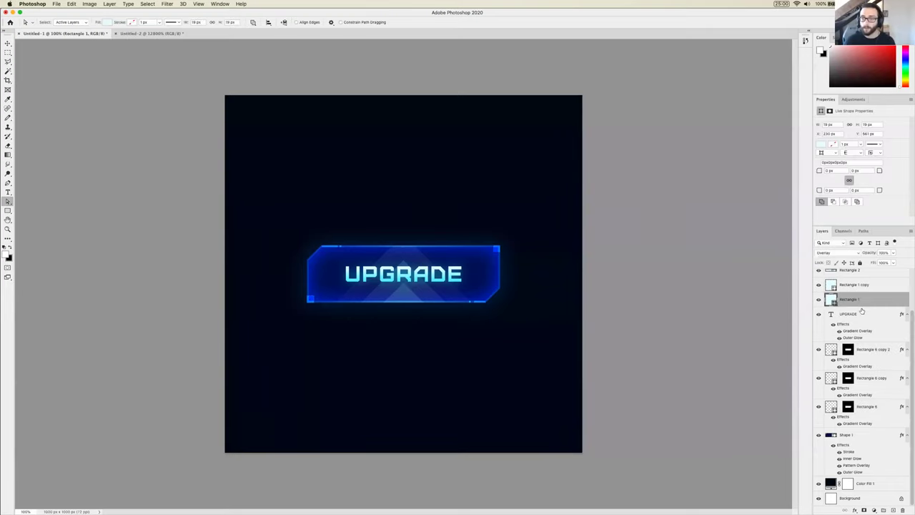
pyautogui.scroll(2, 848, 362)
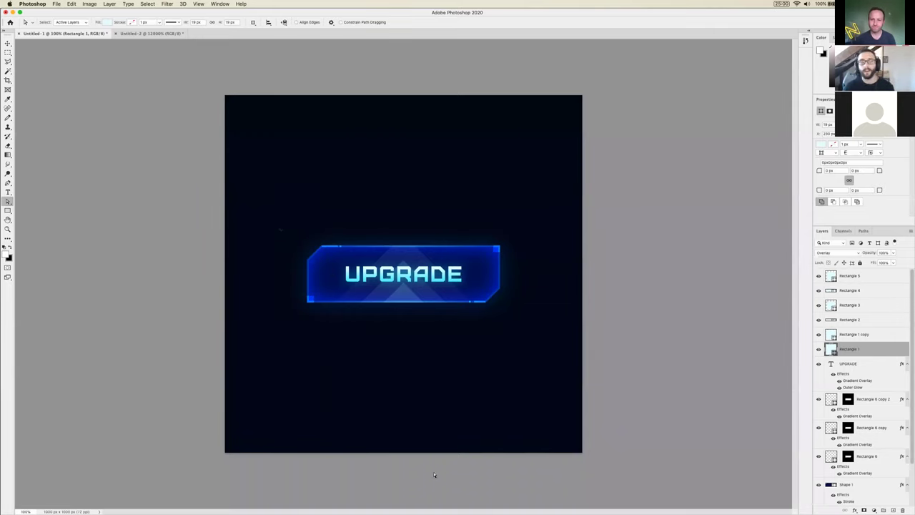
# Switch to Preview and show the intro-slides.pdf page with the UPGRADE and DESTROY reference buttons
pyautogui.moveTo(445, 509)
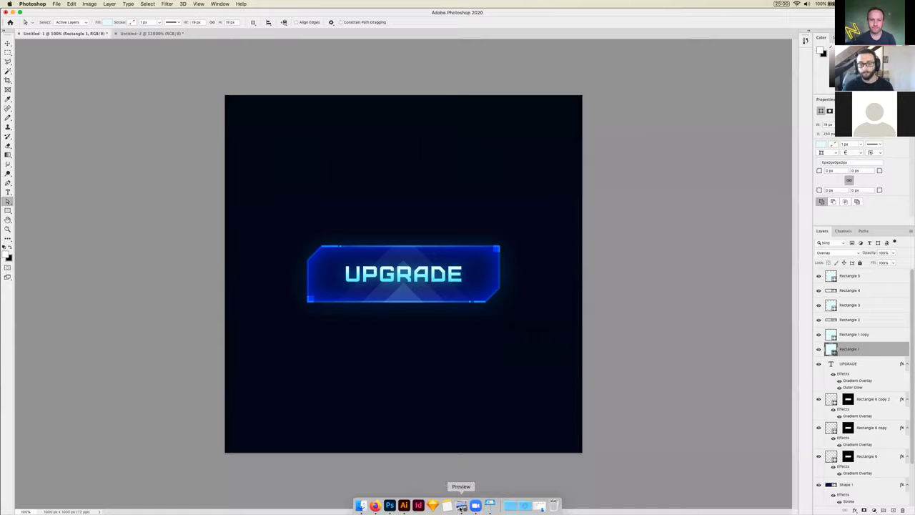
pyautogui.click(461, 507)
pyautogui.press('Up')
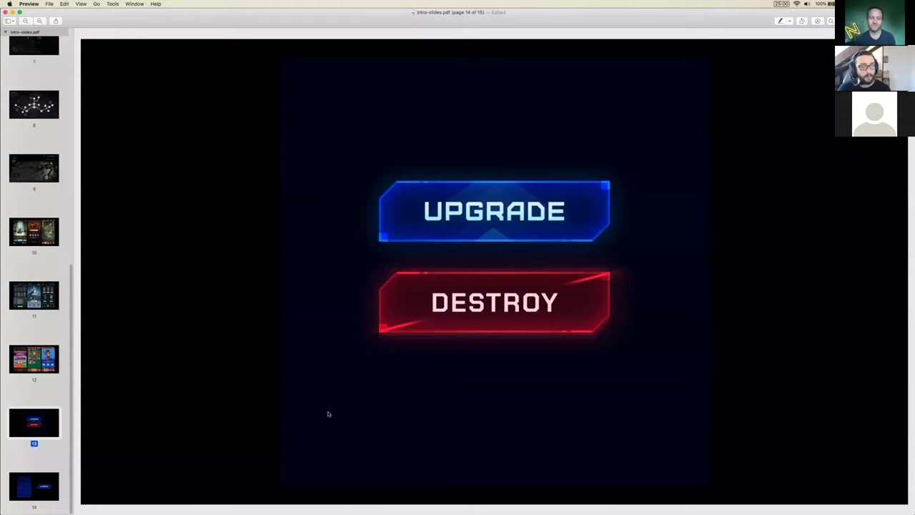
pyautogui.press('Down')
pyautogui.press('Up')
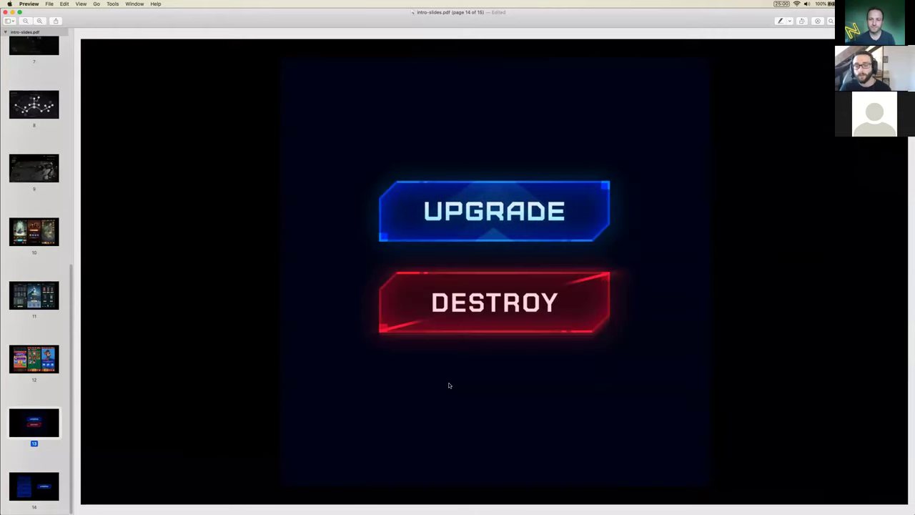